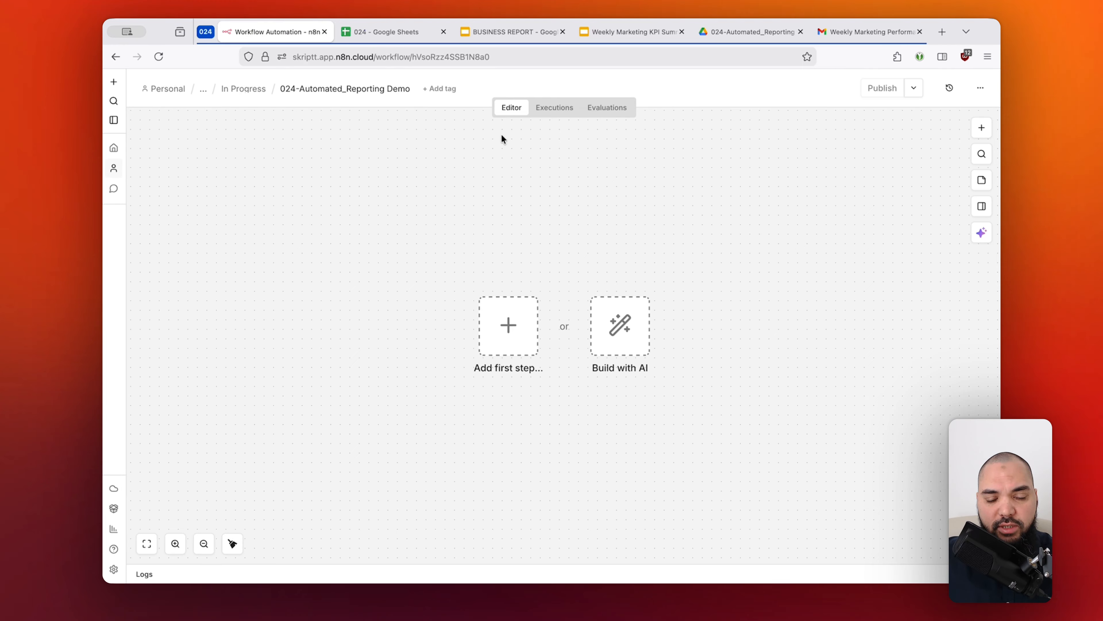
Add a Schedule Trigger as the first step of the empty workflow.
left_click_drag(448, 255, 563, 399)
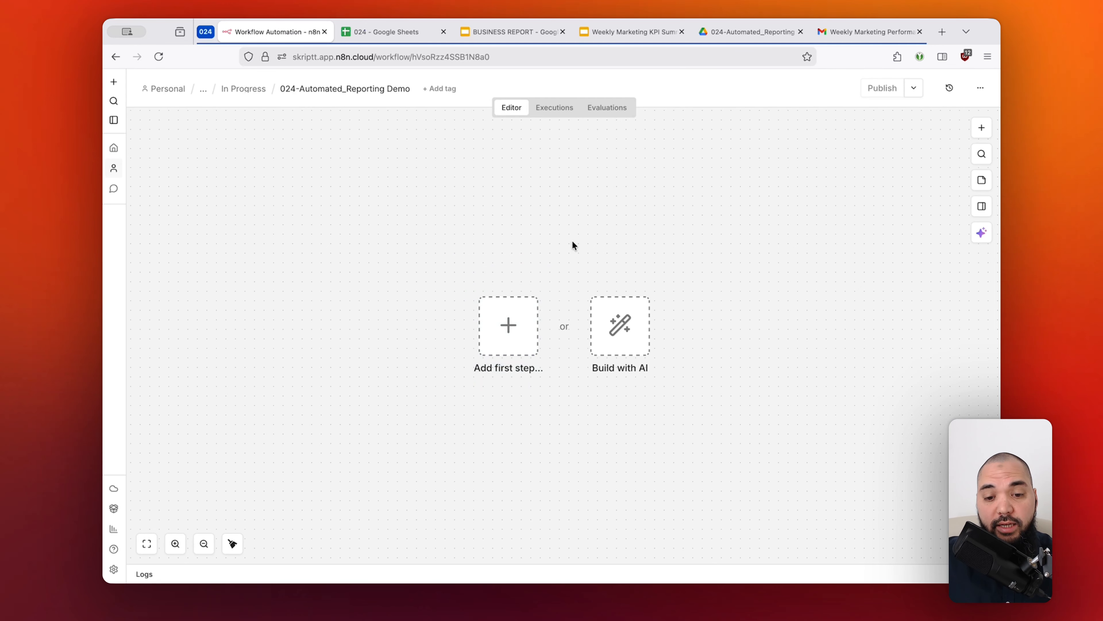
left_click(525, 318)
type("schedul")
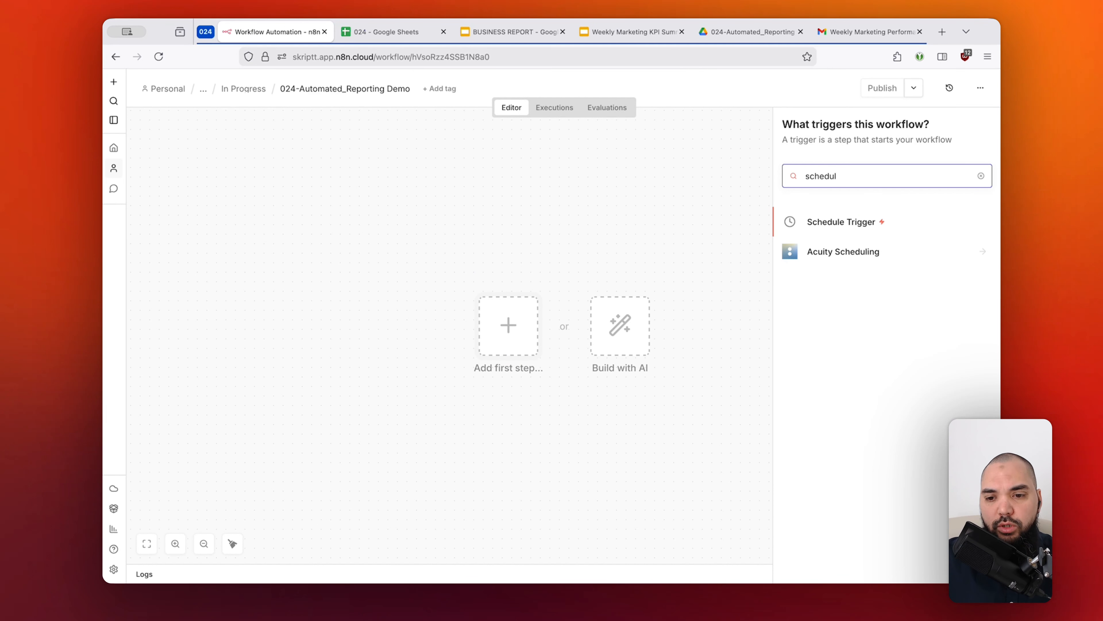
key("Return")
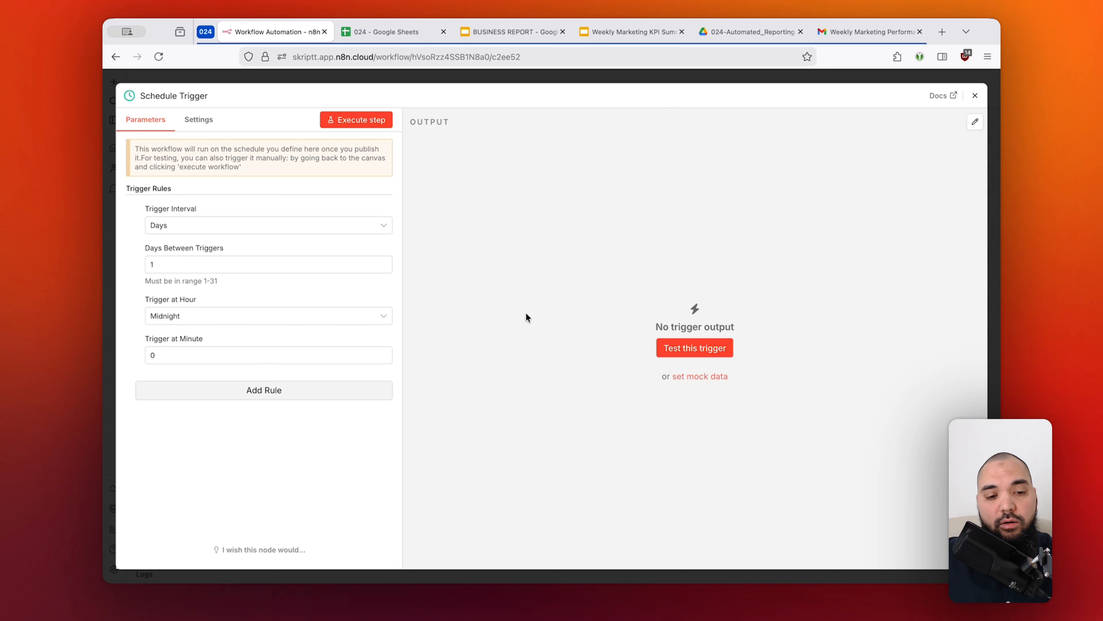
Set the trigger interval to Weeks and make Monday the only trigger weekday.
left_click(292, 229)
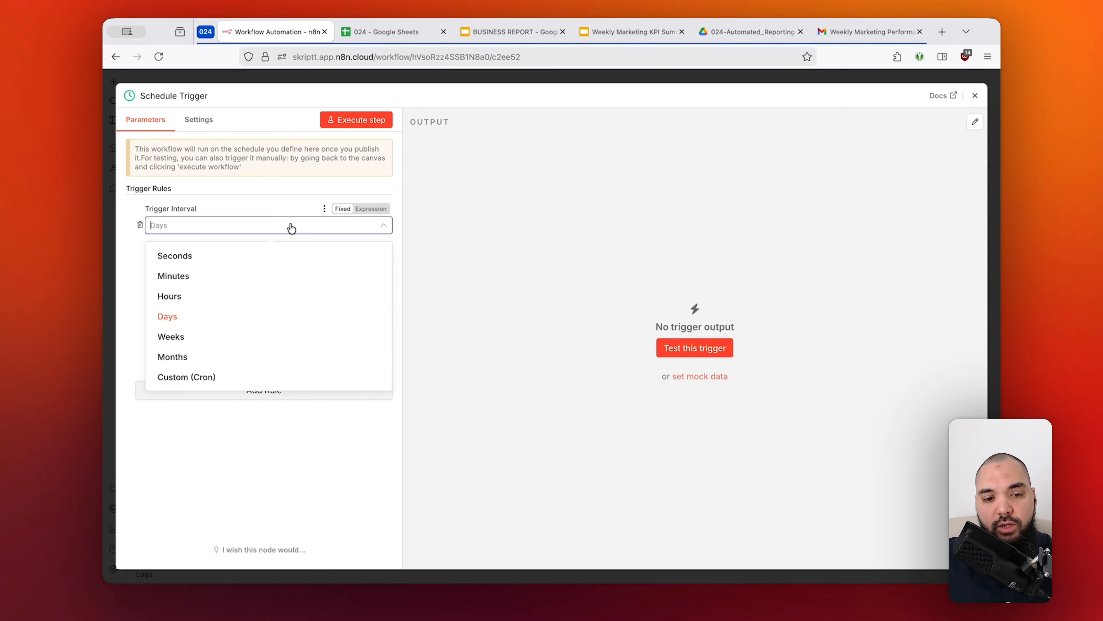
left_click(280, 338)
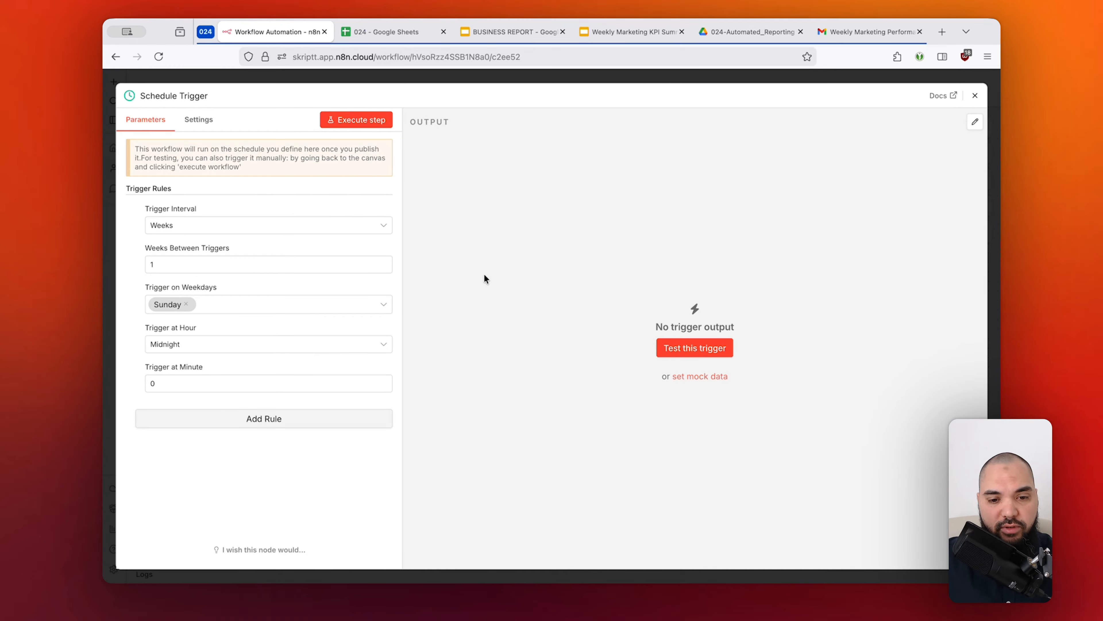
left_click(327, 298)
left_click(173, 335)
left_click(188, 306)
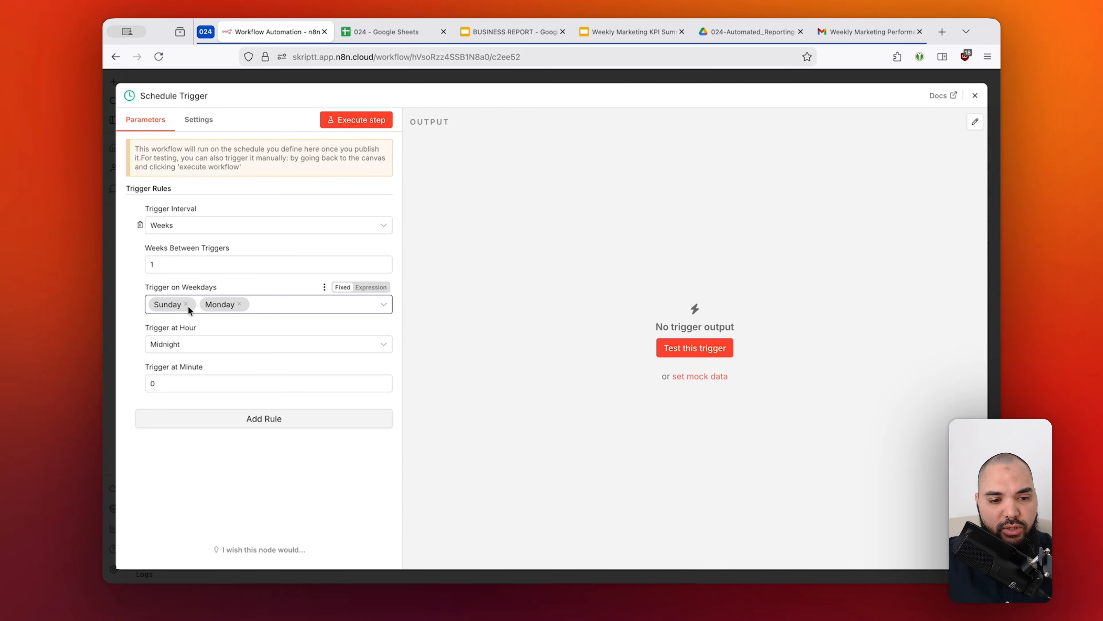
left_click(185, 306)
left_click(186, 304)
left_click(497, 292)
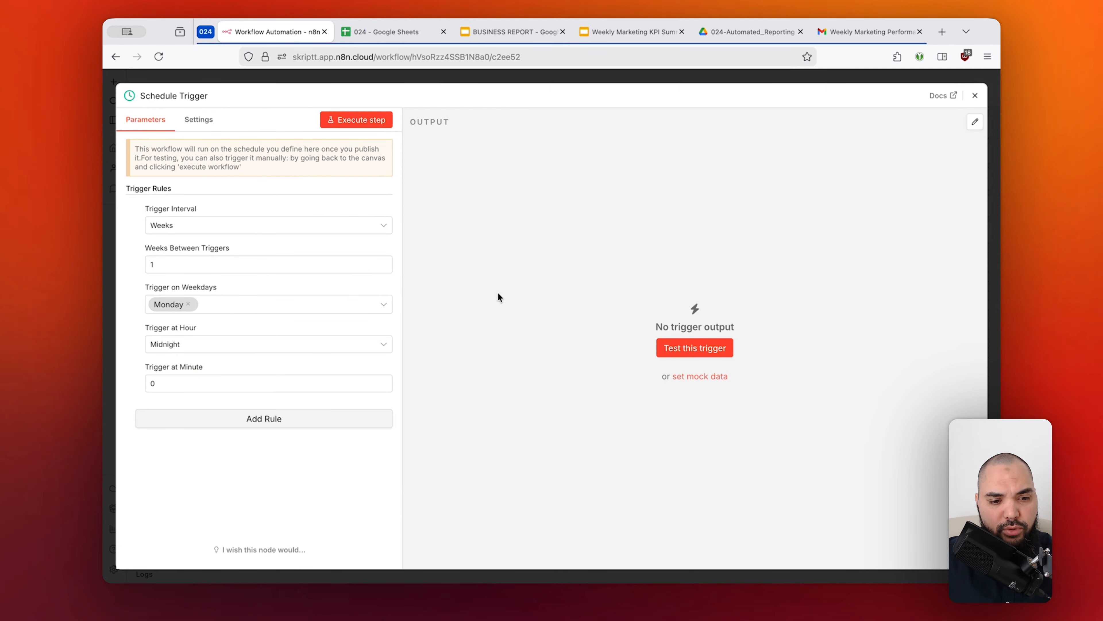
Set the trigger hour to 8am and return to the workflow canvas.
left_click(308, 352)
scroll(310, 486, "down", 3)
left_click(310, 486)
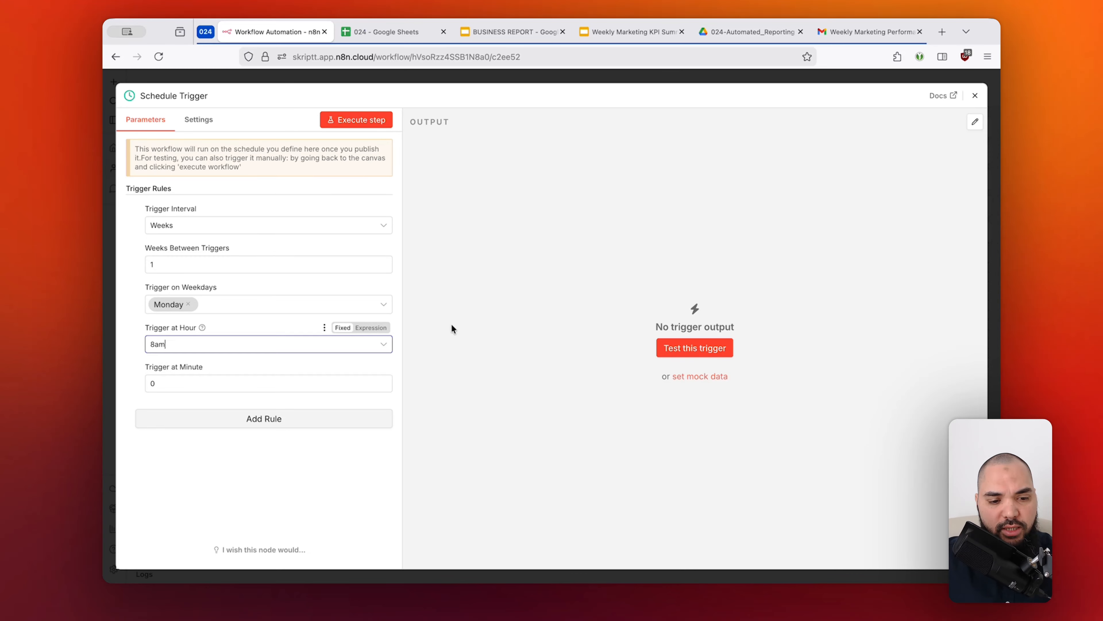
left_click(640, 79)
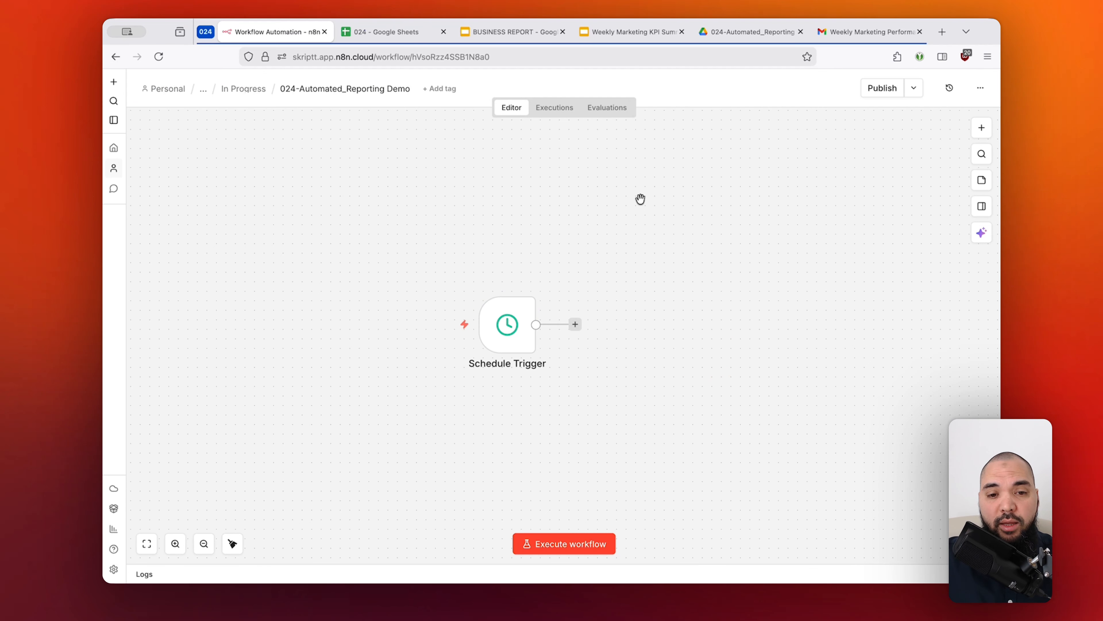
Examine the date, spend, clicks, impressions and conversions columns in the 024 spreadsheet in Google Sheets.
left_click(382, 32)
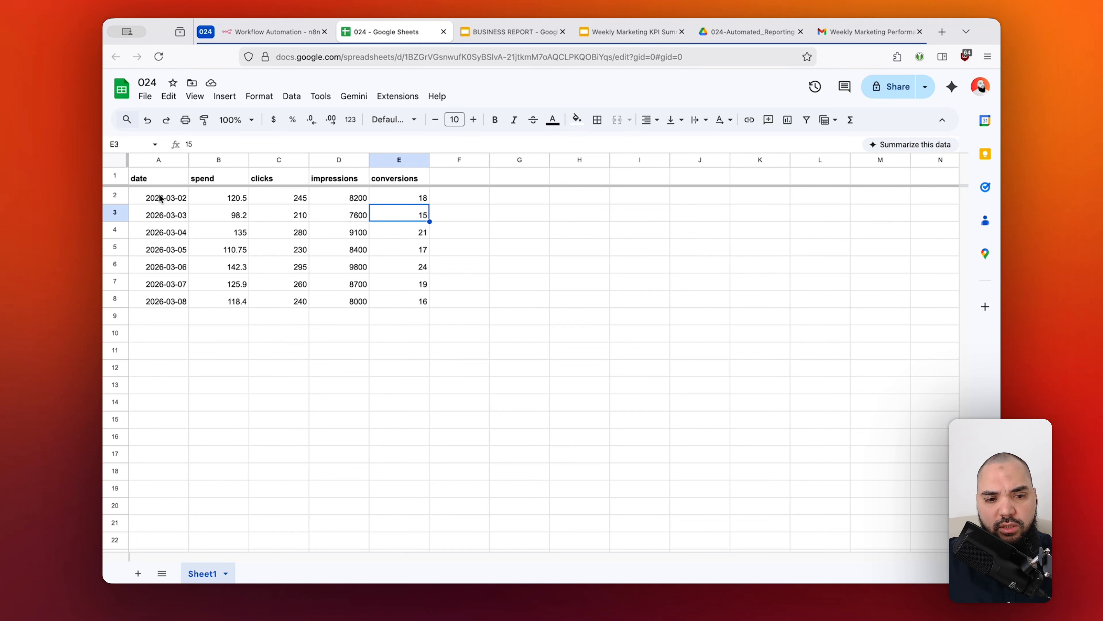
left_click_drag(161, 197, 173, 304)
left_click(229, 198)
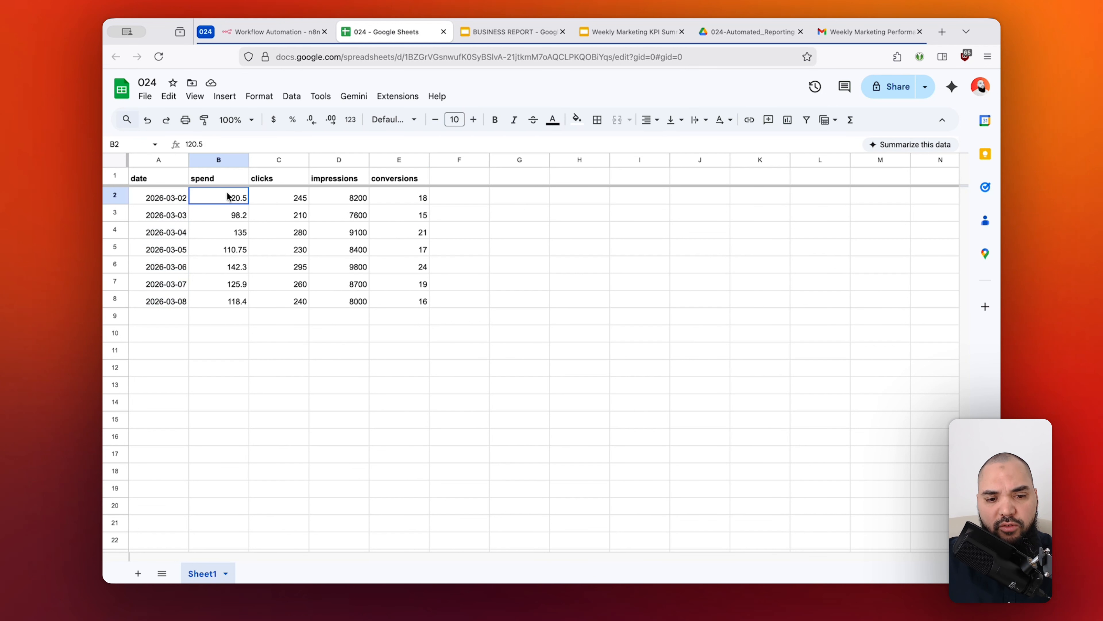
left_click(229, 176)
key("ctrl+shift+Right")
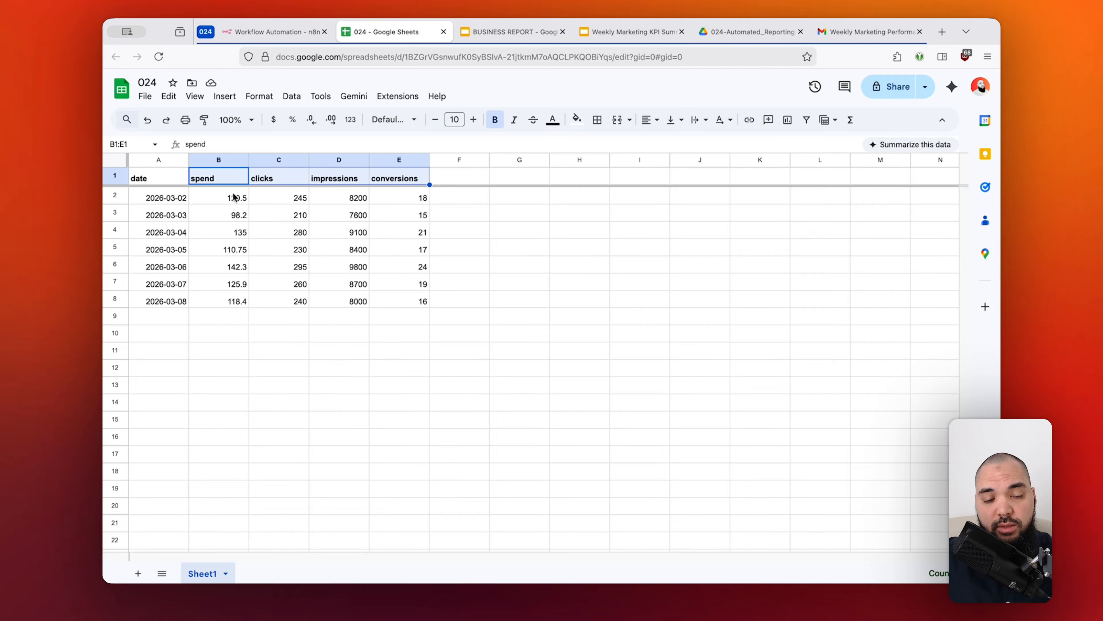
left_click(282, 194)
left_click(361, 193)
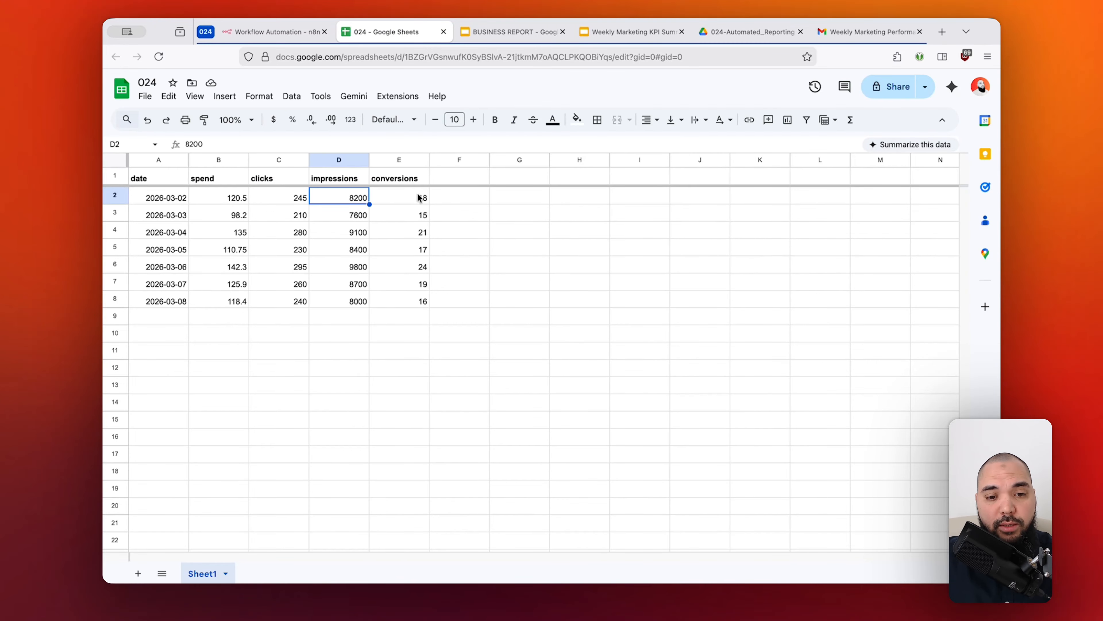
left_click(411, 199)
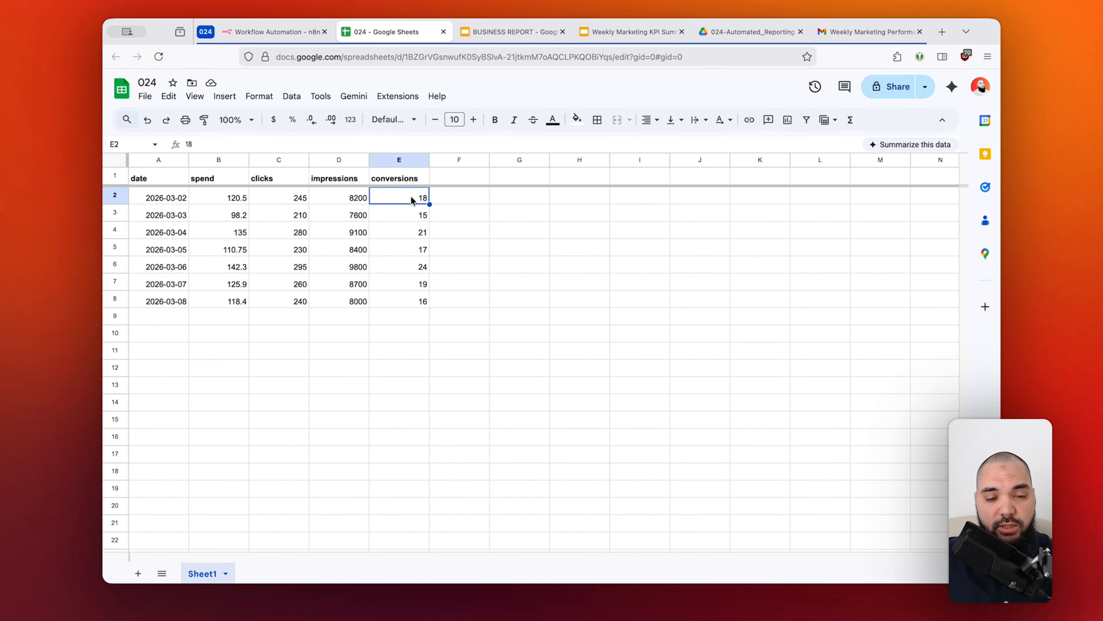
Back in the n8n workflow, add a Google Sheets "Get row(s) in sheet" node after the Schedule Trigger.
left_click(300, 33)
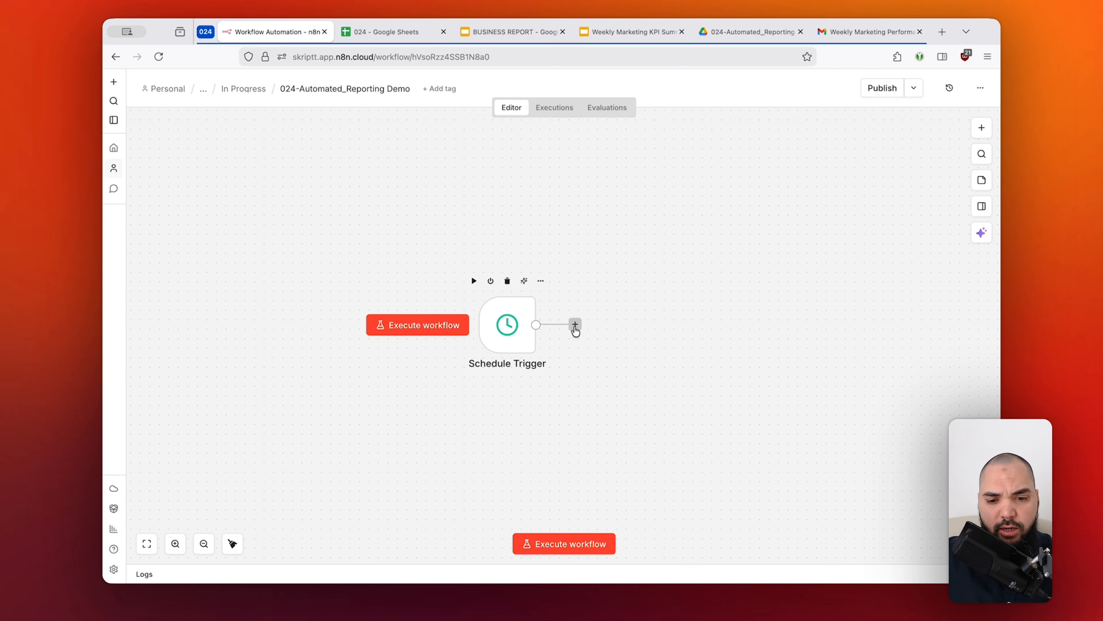
left_click(575, 326)
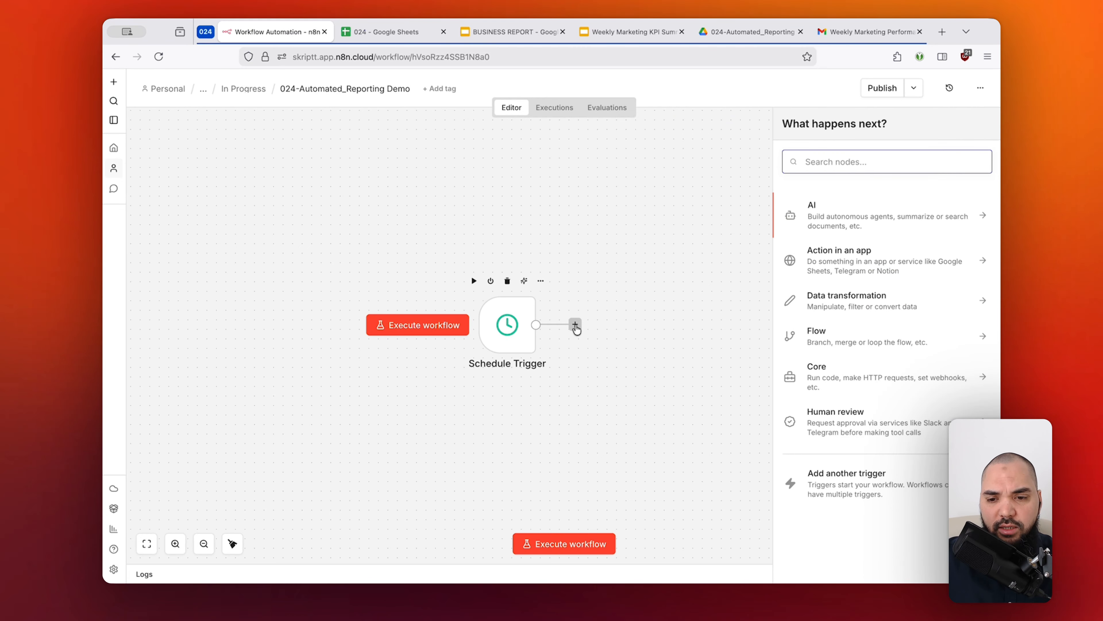
type("sheets")
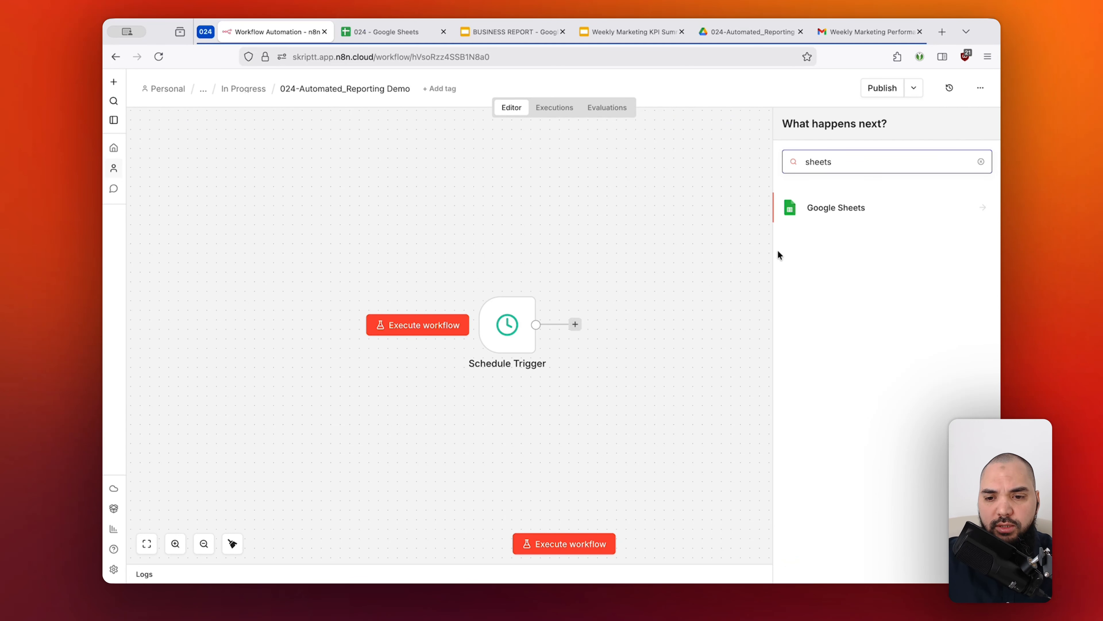
left_click(855, 211)
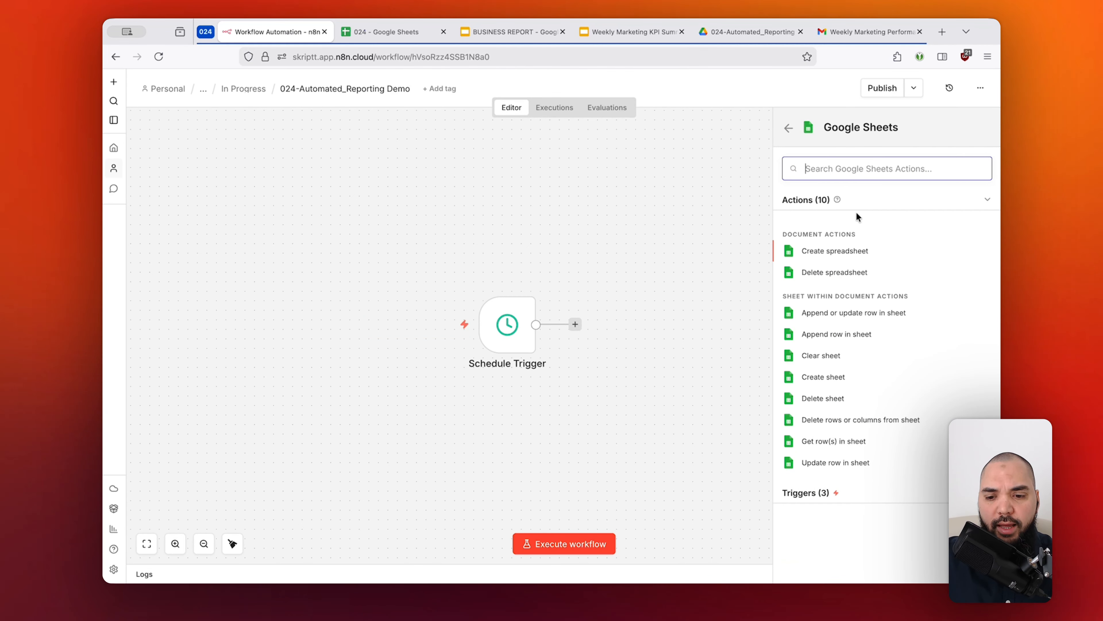
key("super+Tab")
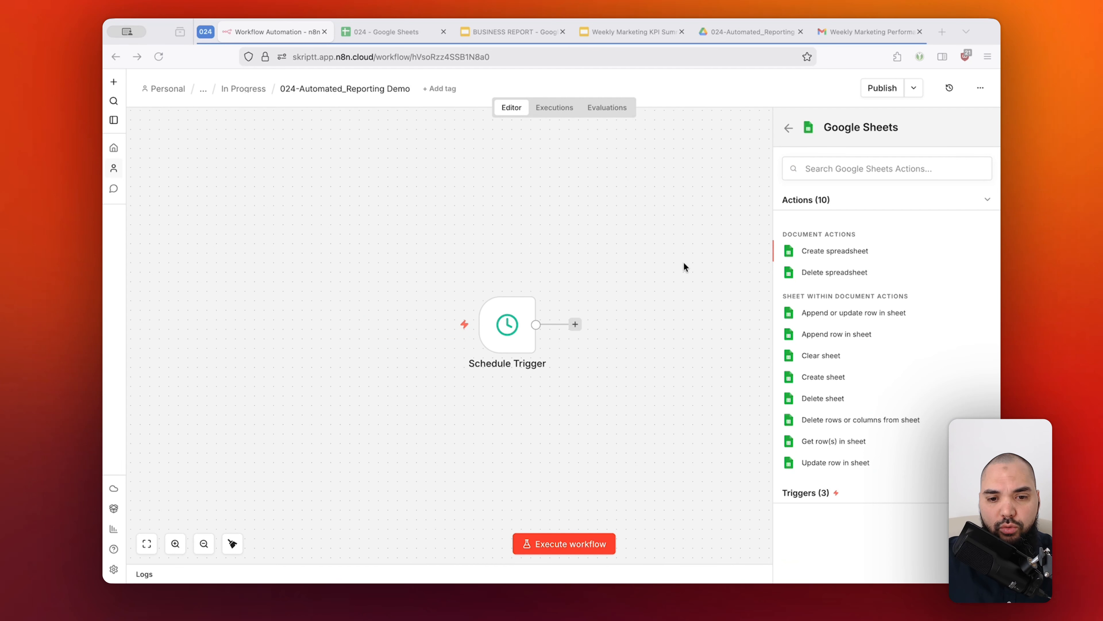
key("super+Tab")
key("super+Tab")
key("super+Tab")
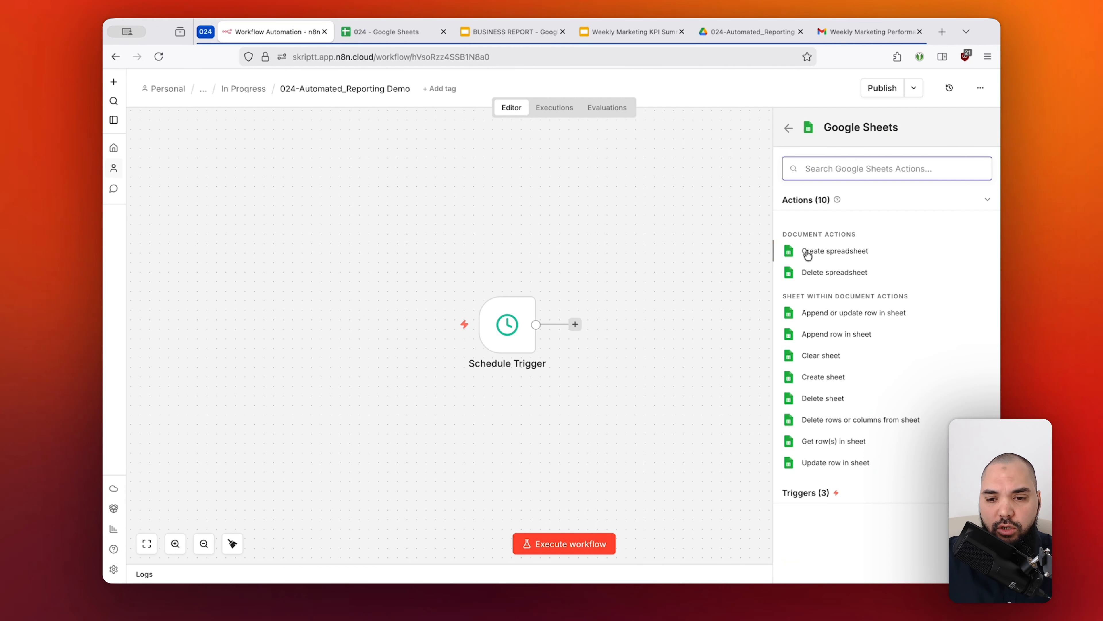
left_click(829, 444)
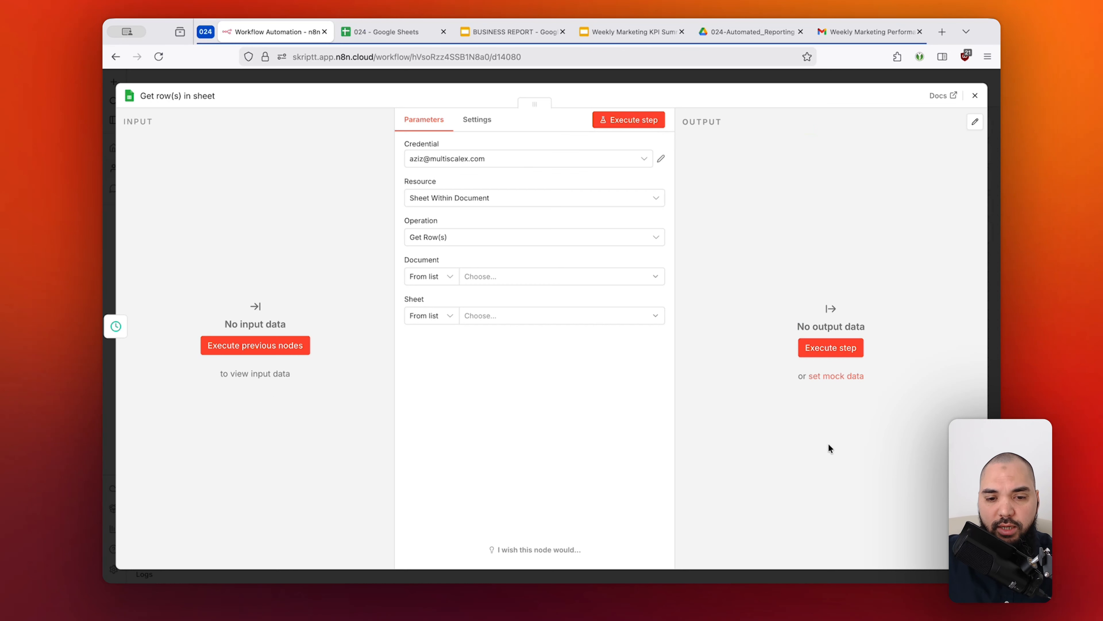
Select the skriptt.com account as the Google Sheets node's credential.
left_click(517, 164)
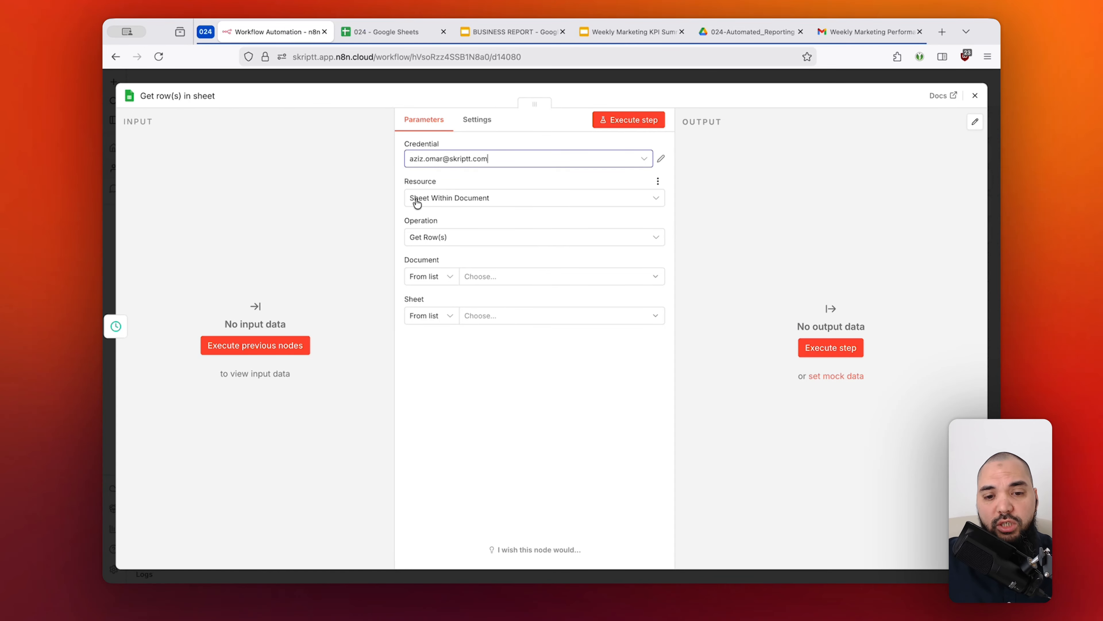
left_click(381, 40)
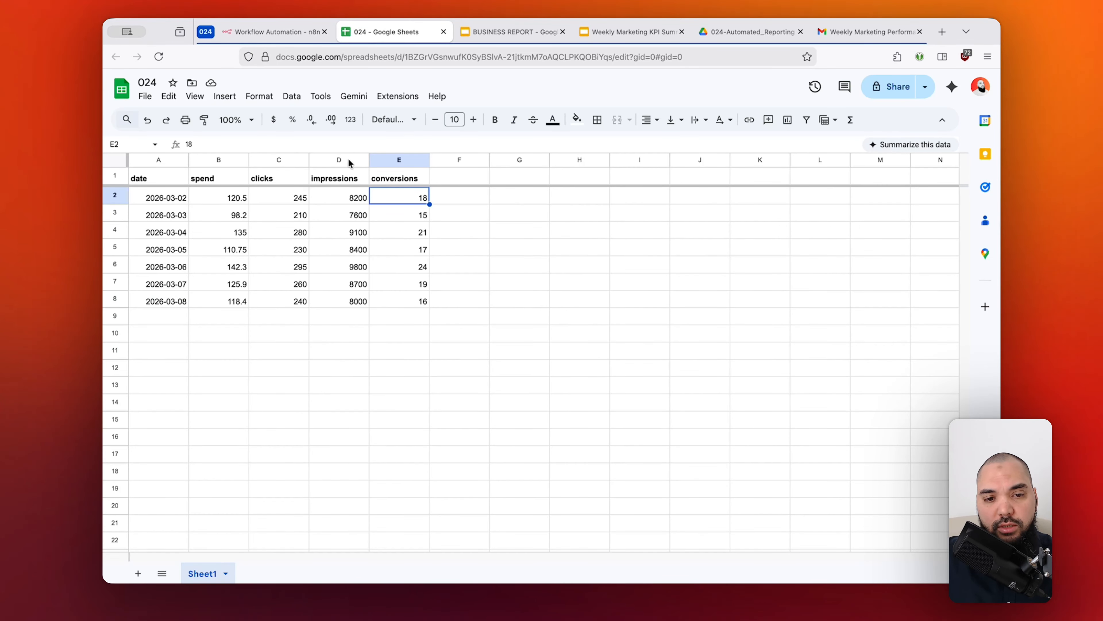
left_click(294, 34)
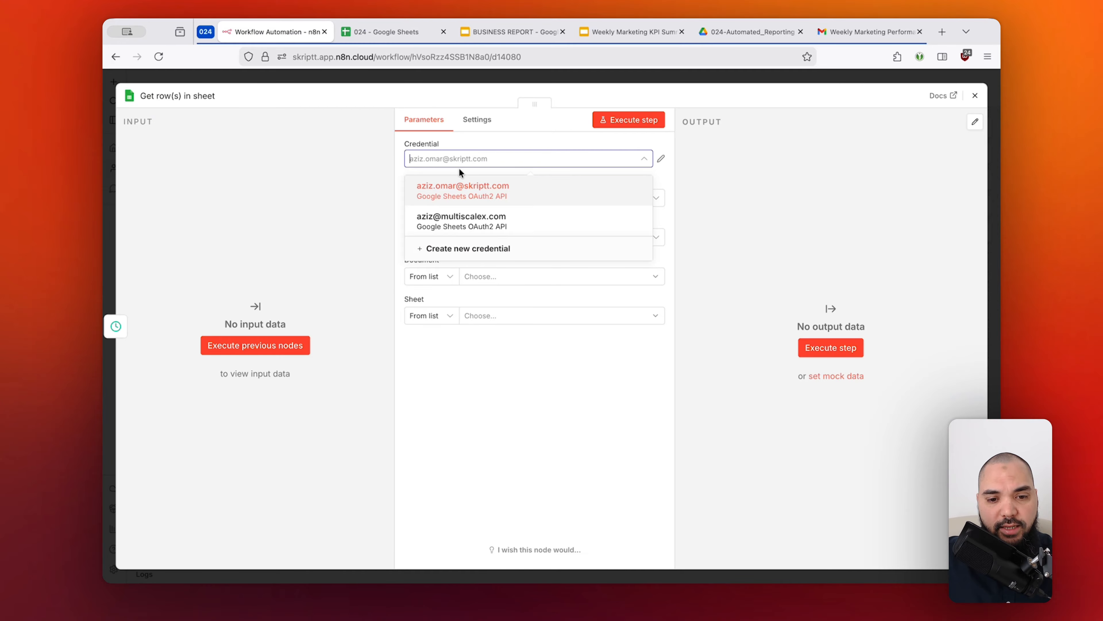
left_click(465, 346)
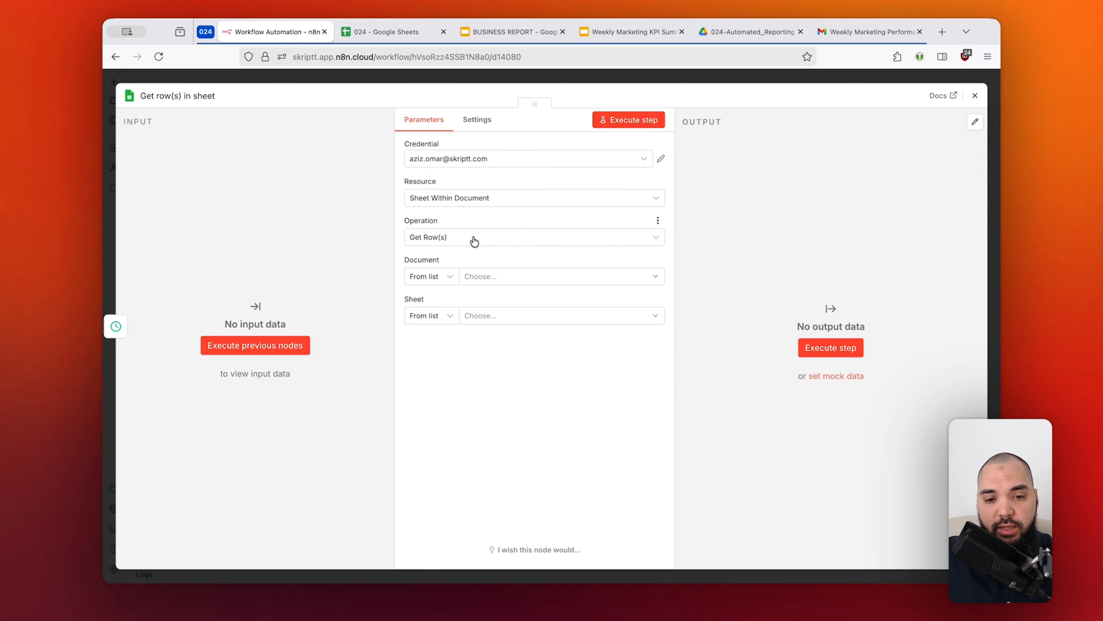
Choose document 024 with Sheet1 as the source and execute the node to fetch its rows.
left_click(512, 276)
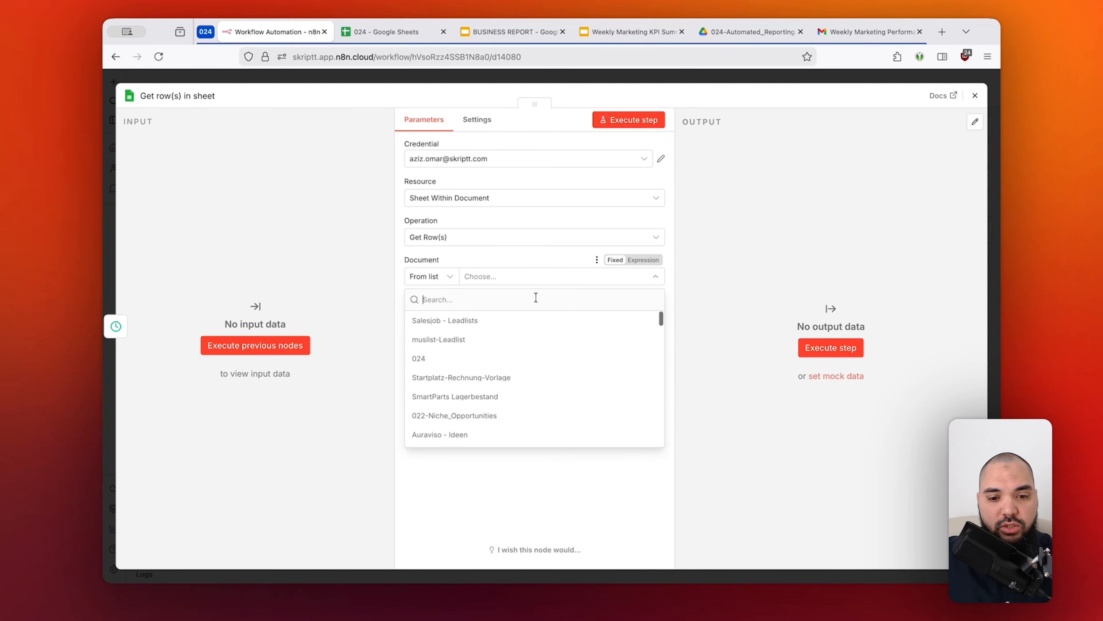
left_click(495, 358)
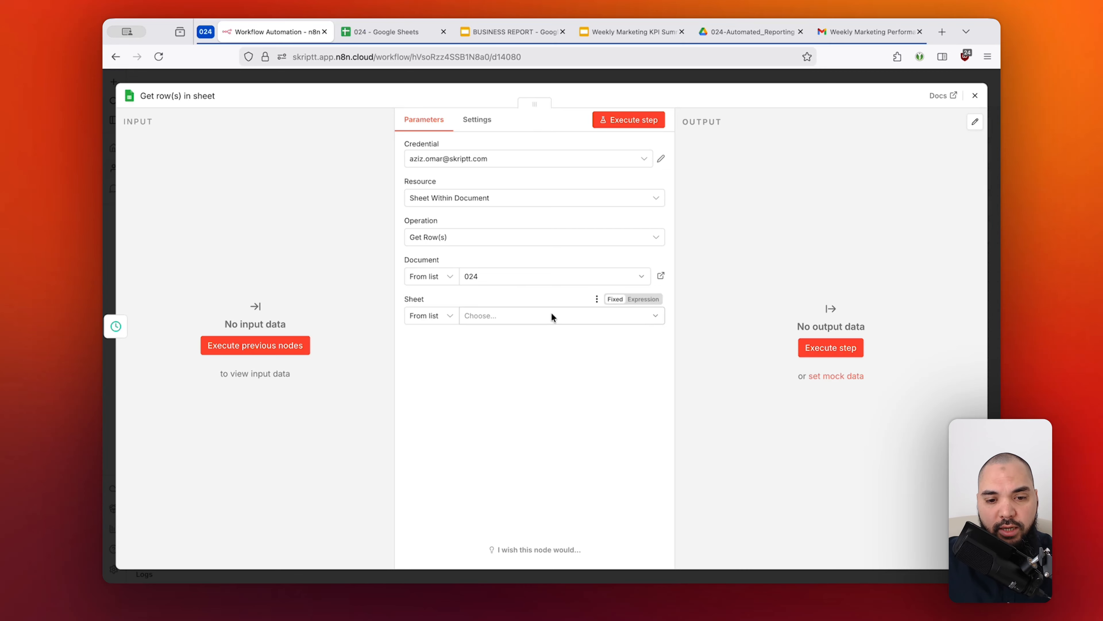
left_click(502, 315)
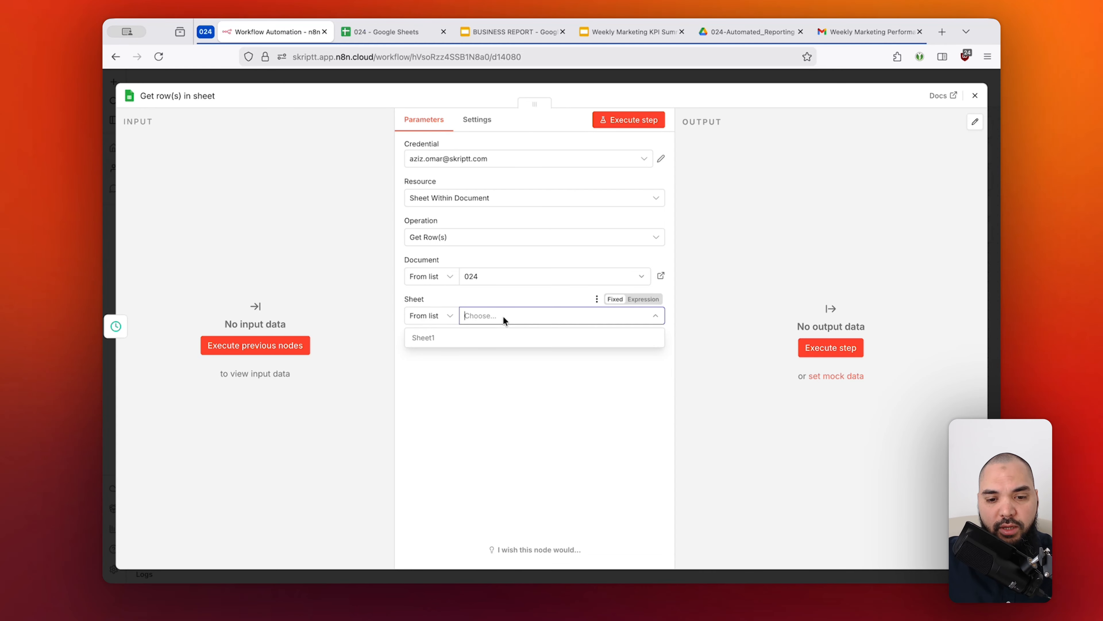
left_click(527, 338)
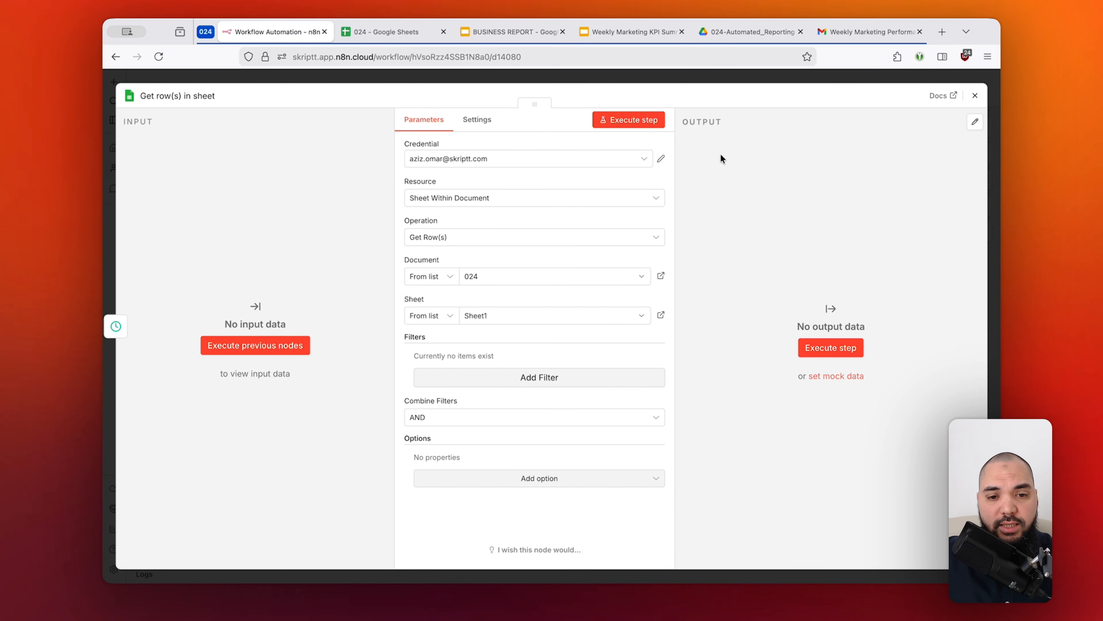
left_click(647, 121)
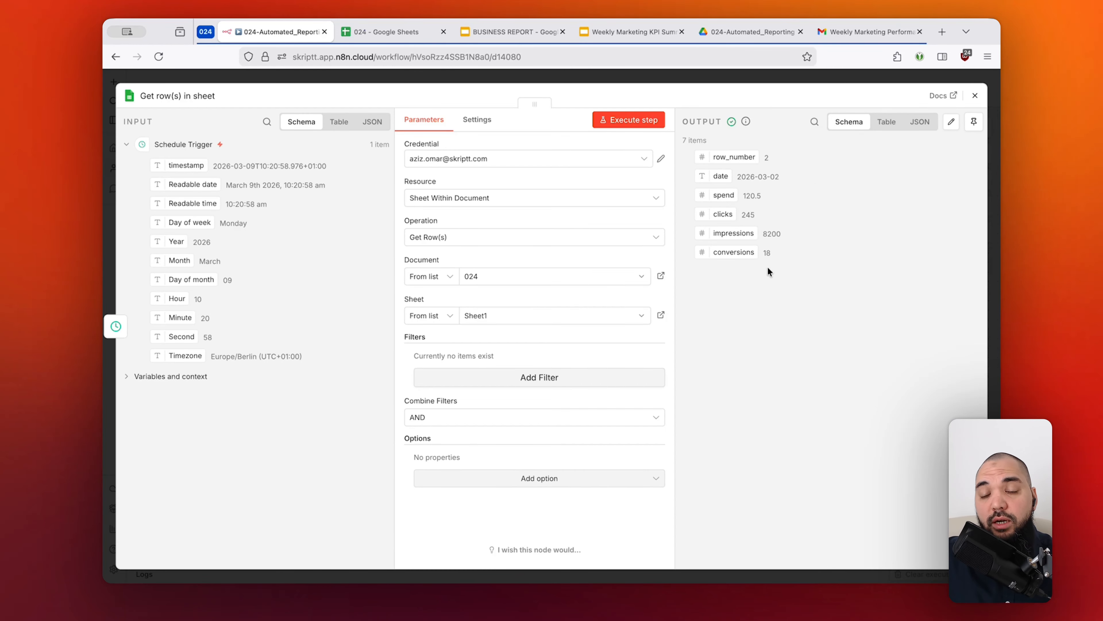
Compare the fetched row fields with the spend, clicks, impressions and conversions data in the 024 spreadsheet.
left_click(381, 39)
left_click(301, 37)
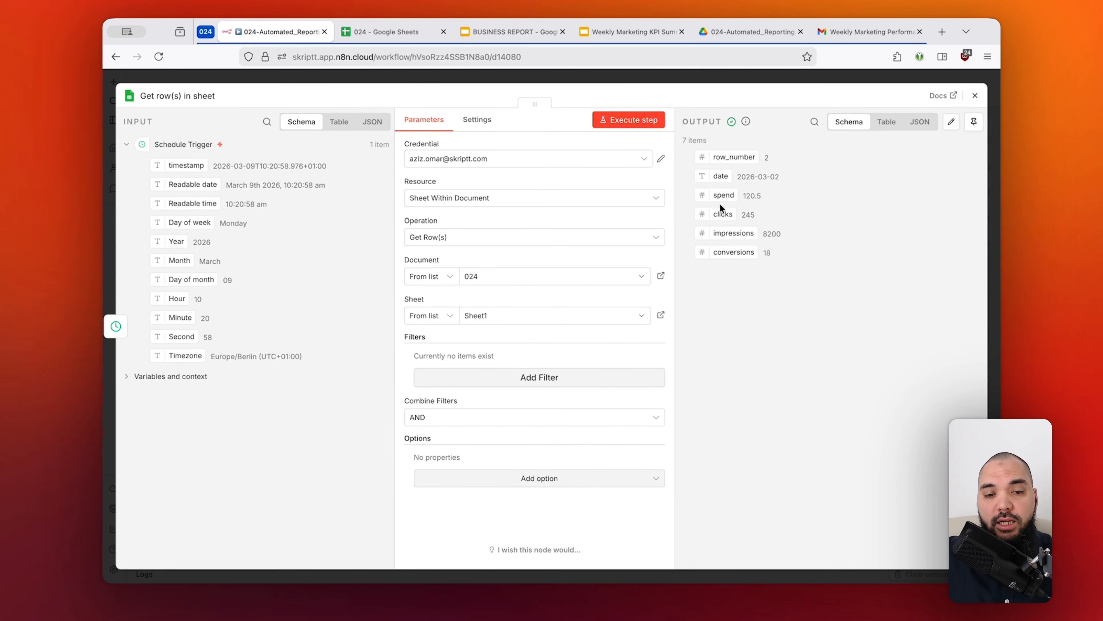
left_click(374, 27)
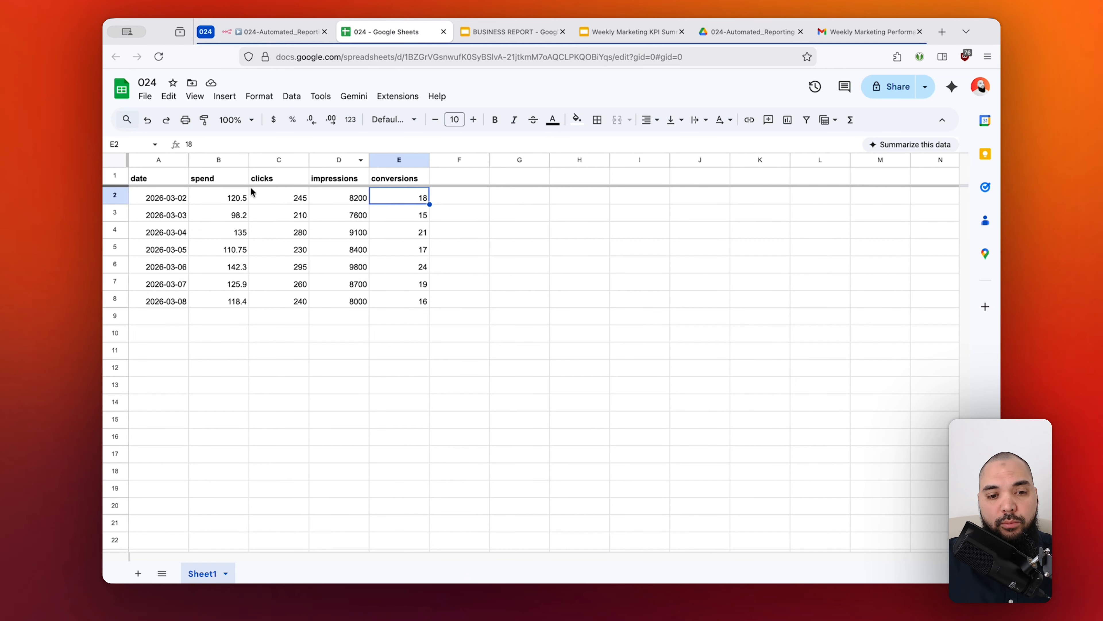
left_click_drag(234, 197, 405, 198)
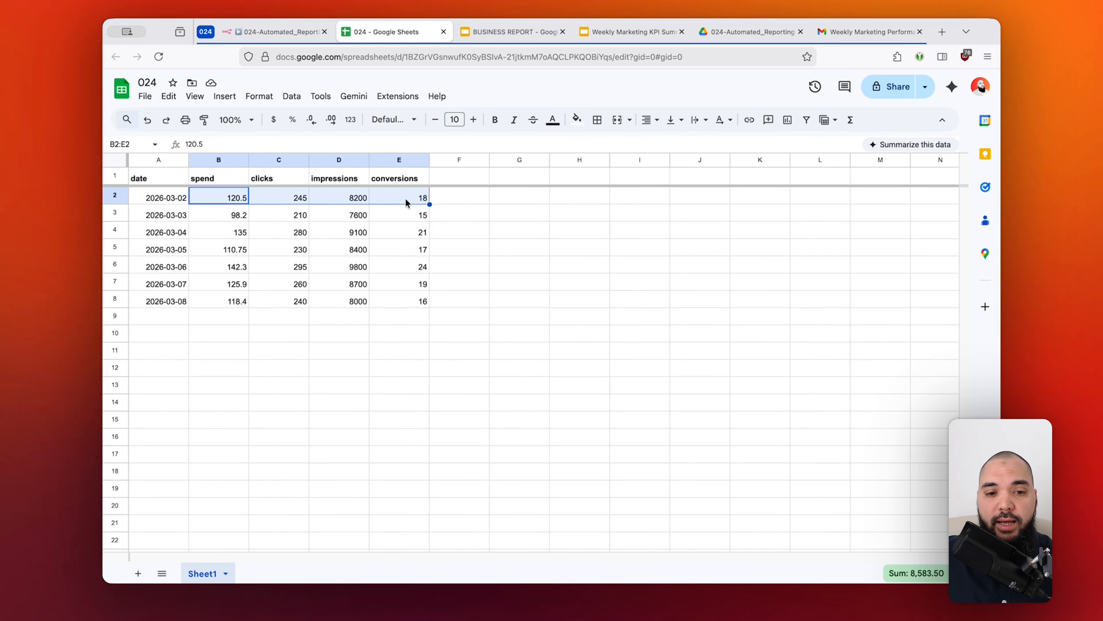
left_click(232, 198)
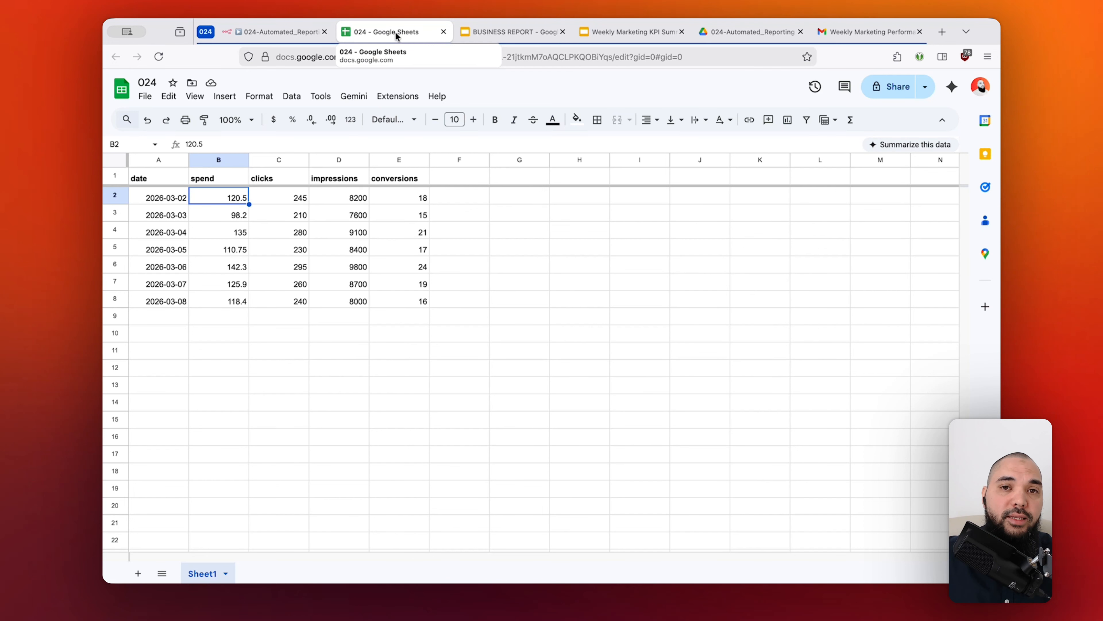
left_click(297, 33)
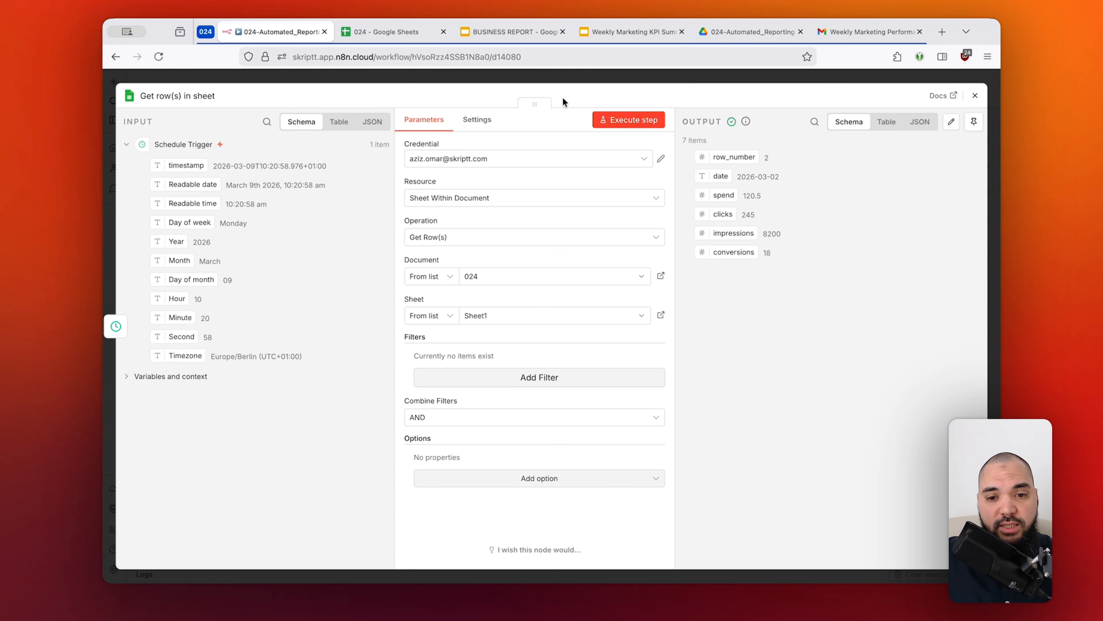
Add a Basic LLM Chain node from the AI nodes after the "Get row(s) in sheet" node.
left_click(691, 78)
left_click(721, 323)
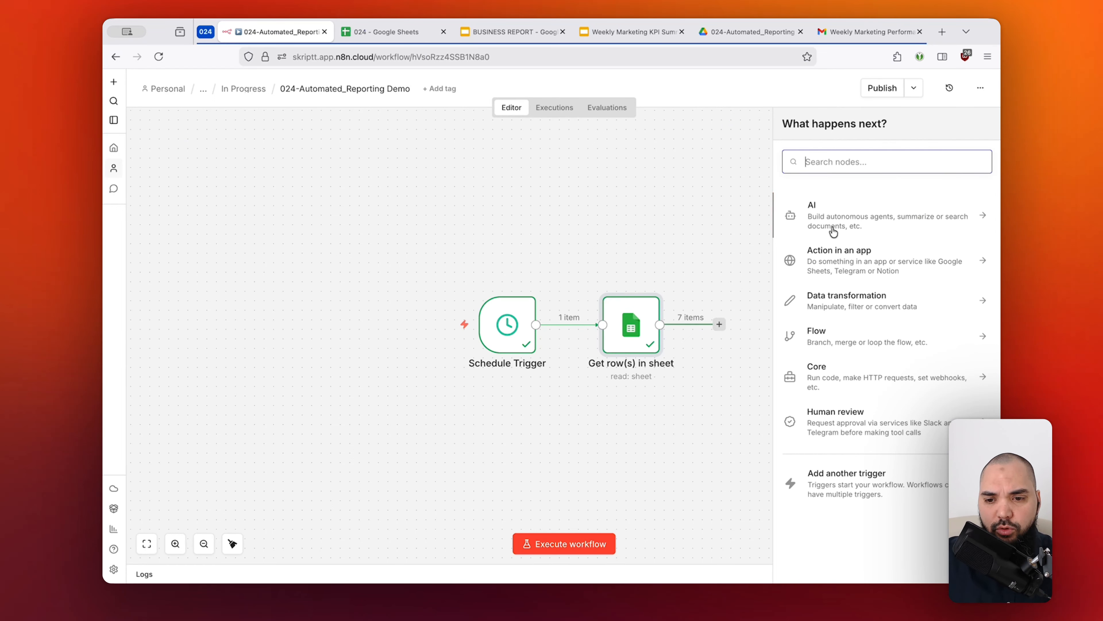
left_click(828, 205)
scroll(840, 348, "down", 7)
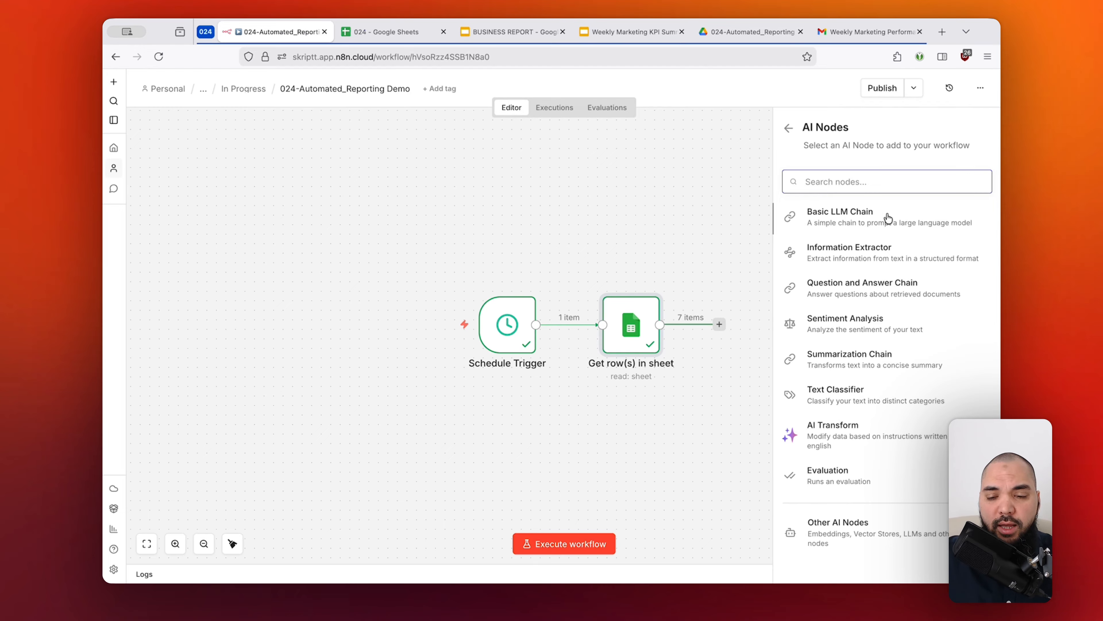
scroll(888, 218, "up", 8)
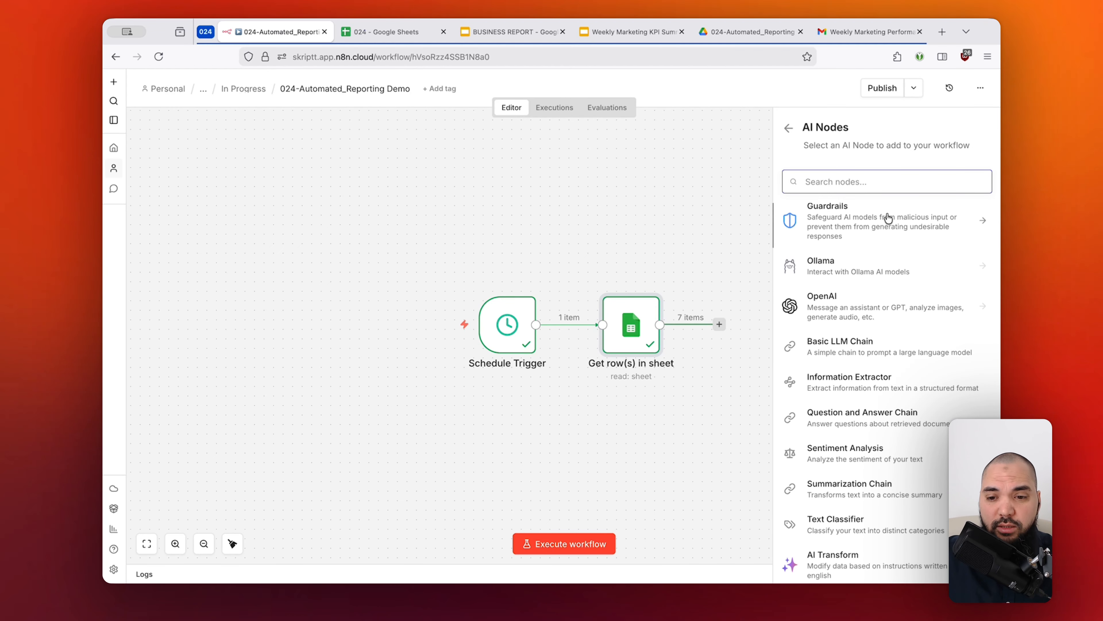
scroll(886, 271, "down", 1)
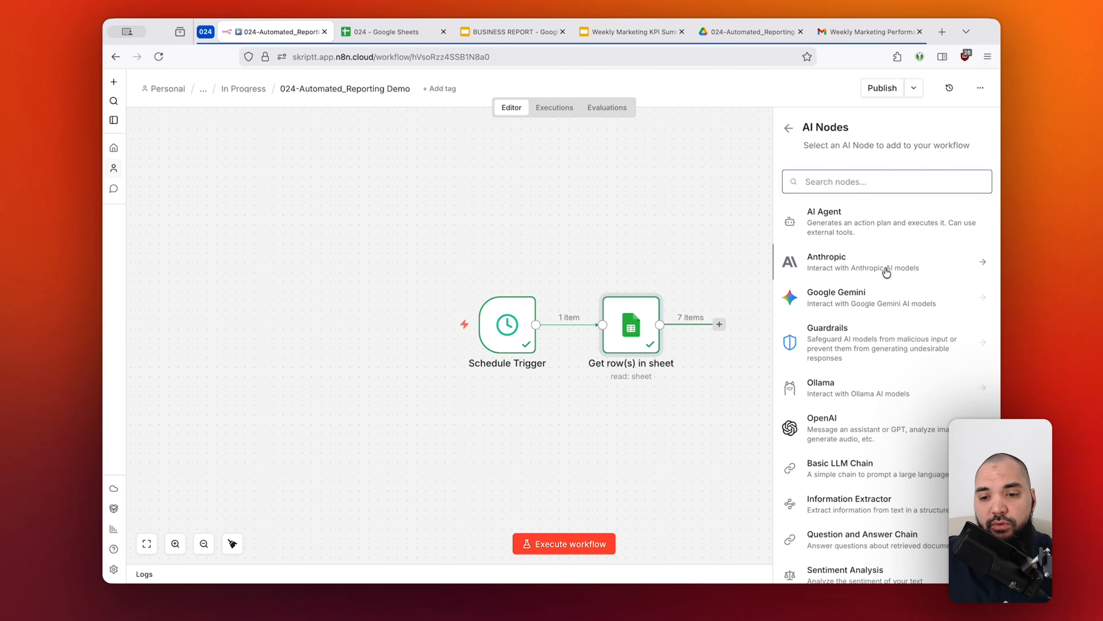
scroll(886, 272, "down", 3)
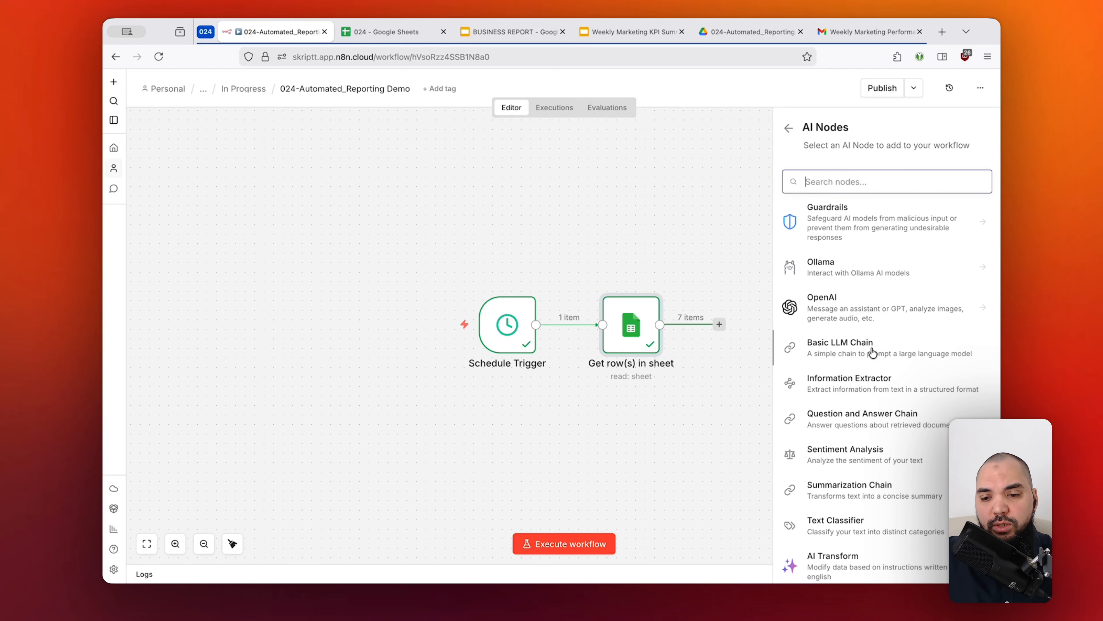
scroll(870, 356, "down", 1)
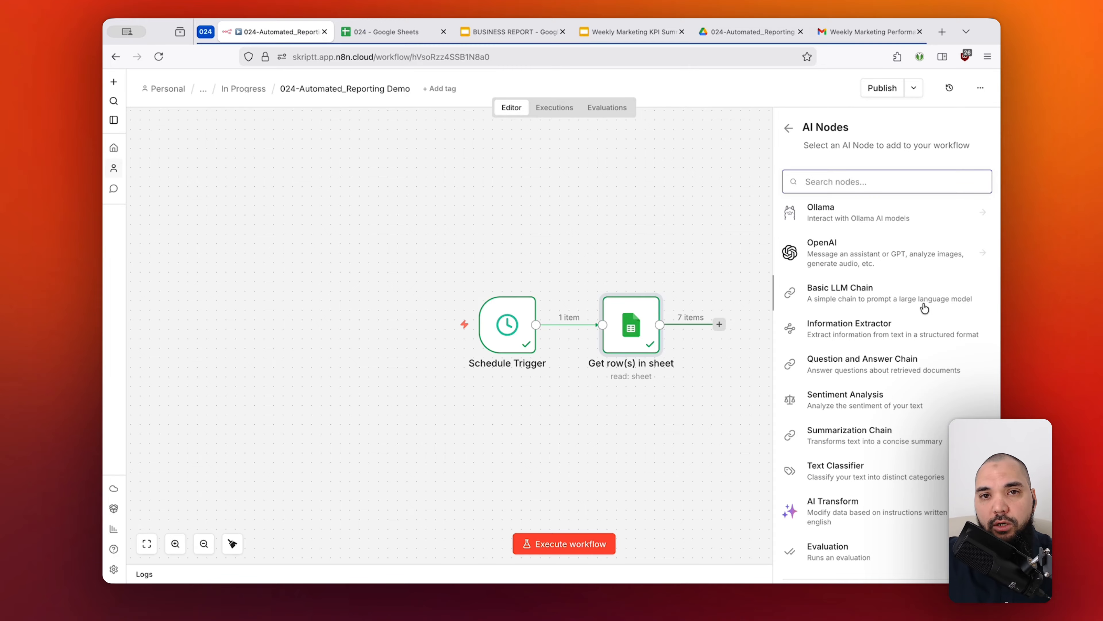
left_click(871, 302)
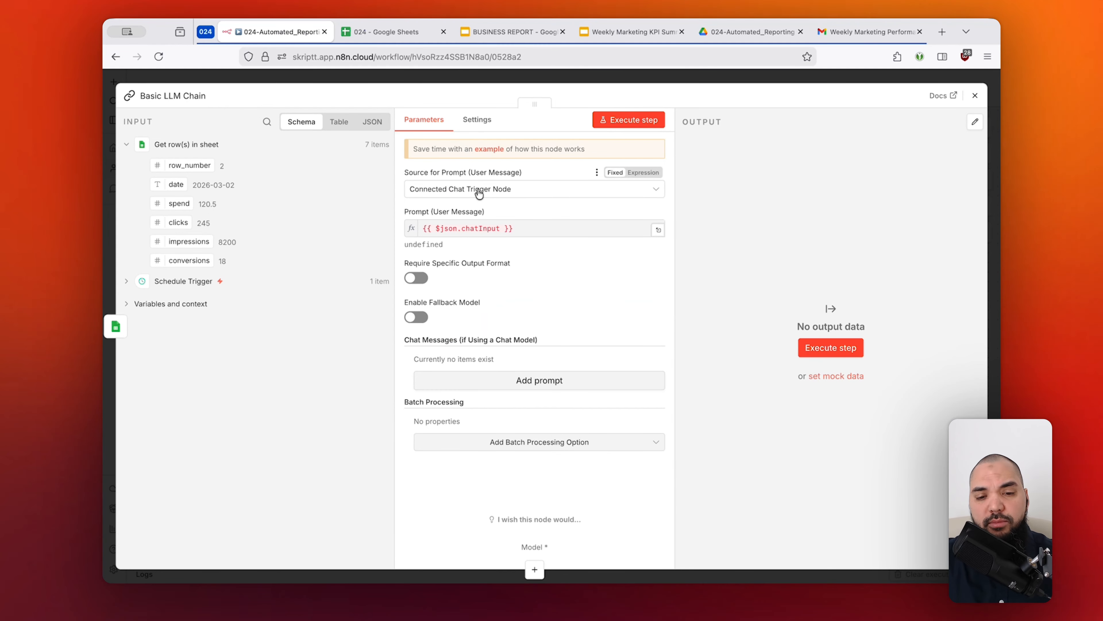
Set the Basic LLM Chain's source for the user message prompt to "Define below".
left_click(524, 188)
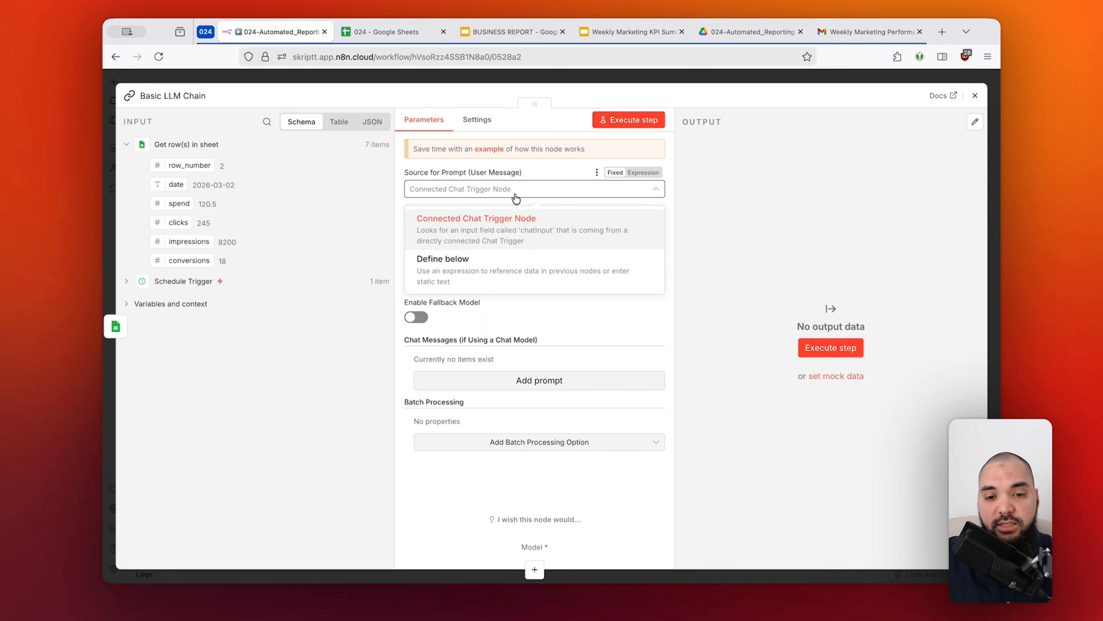
left_click(514, 221)
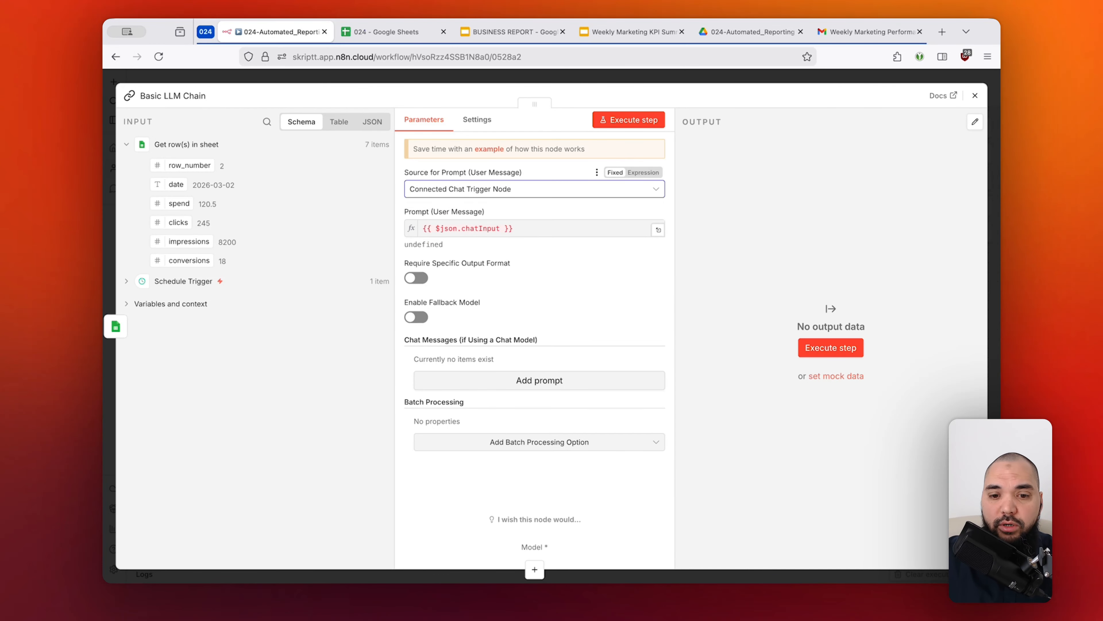
left_click(565, 77)
left_click_drag(583, 231, 310, 374)
double_click(660, 299)
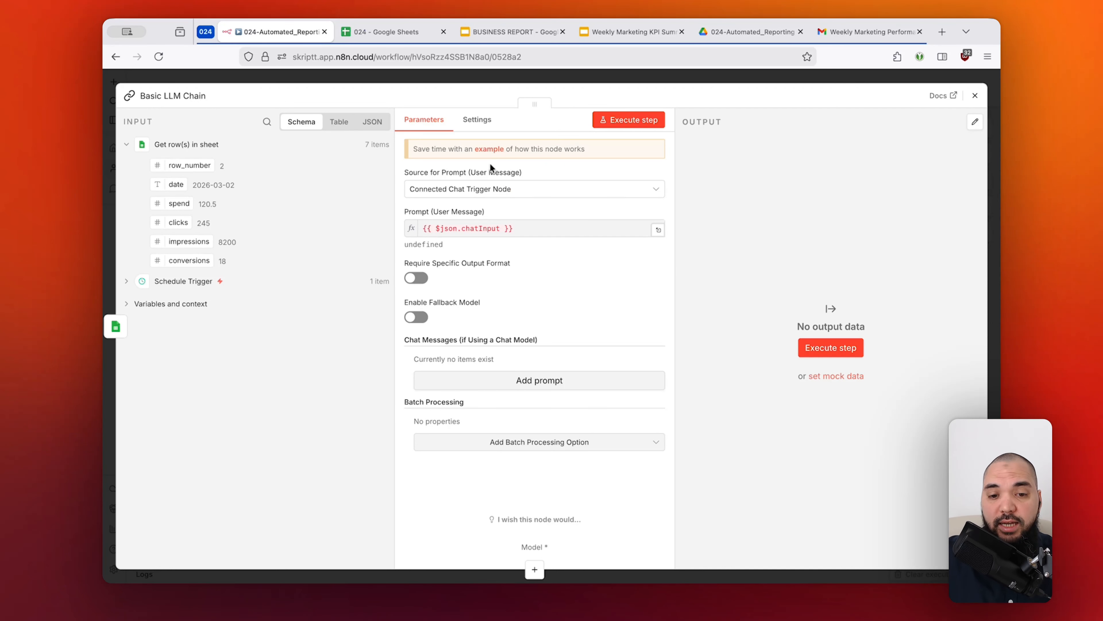
left_click(470, 190)
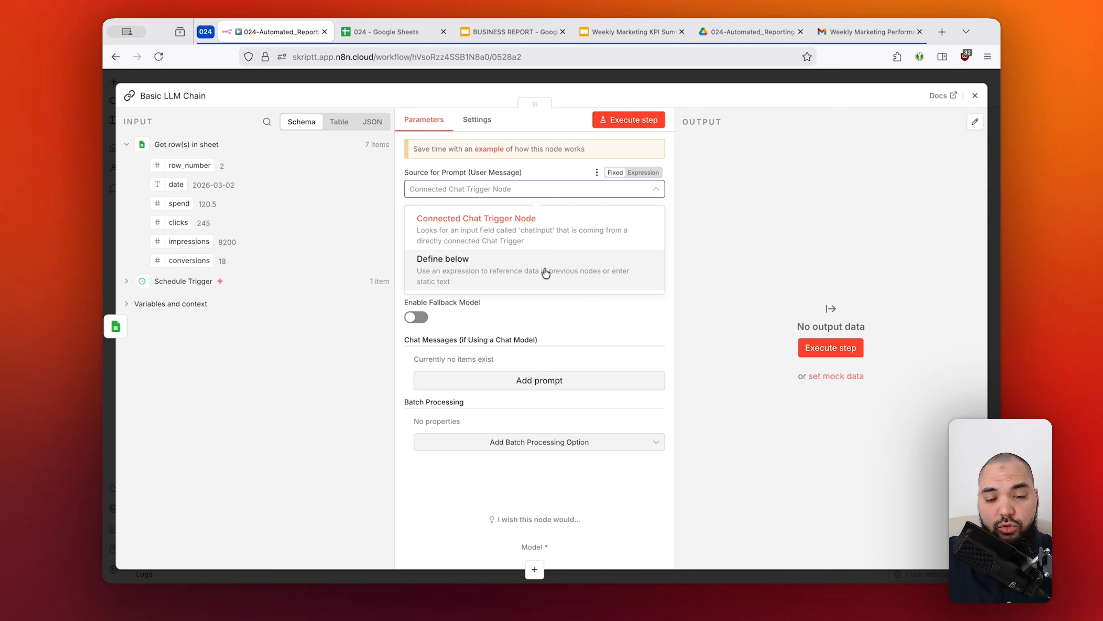
left_click(486, 269)
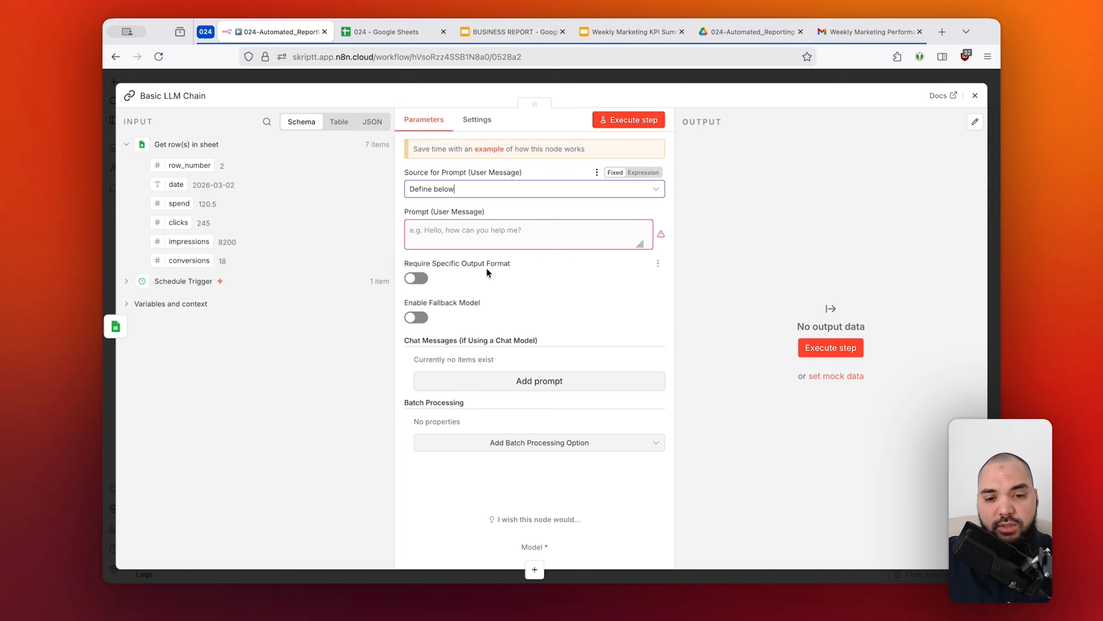
Paste the weekly marketing KPI prompt as the user message and review its instructions and KPI references in the expanded expression editor.
left_click(537, 231)
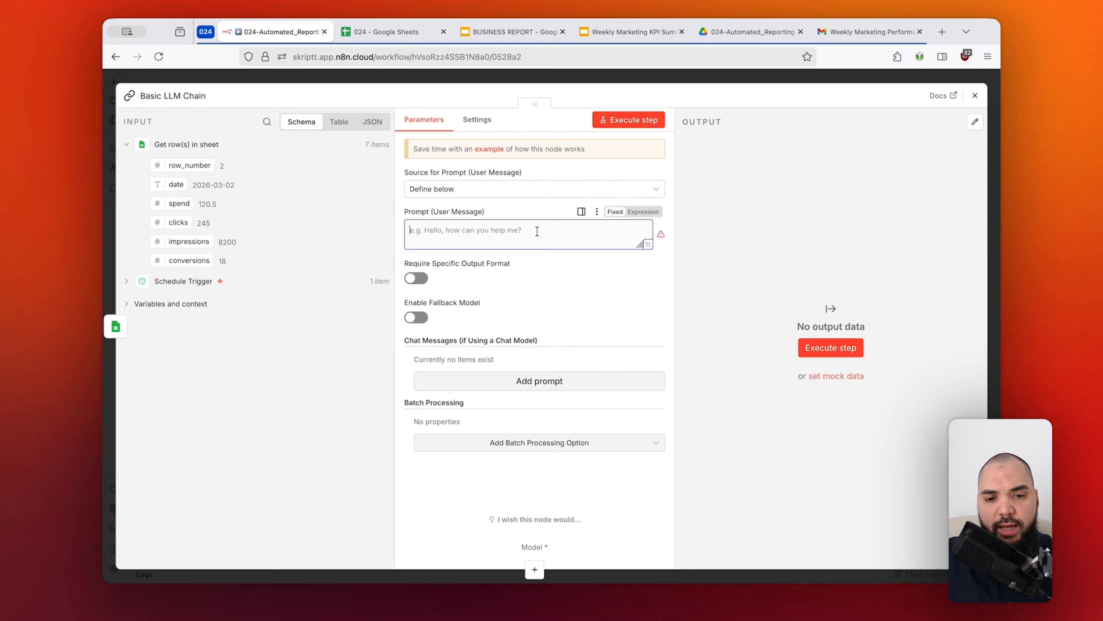
key("super+Tab")
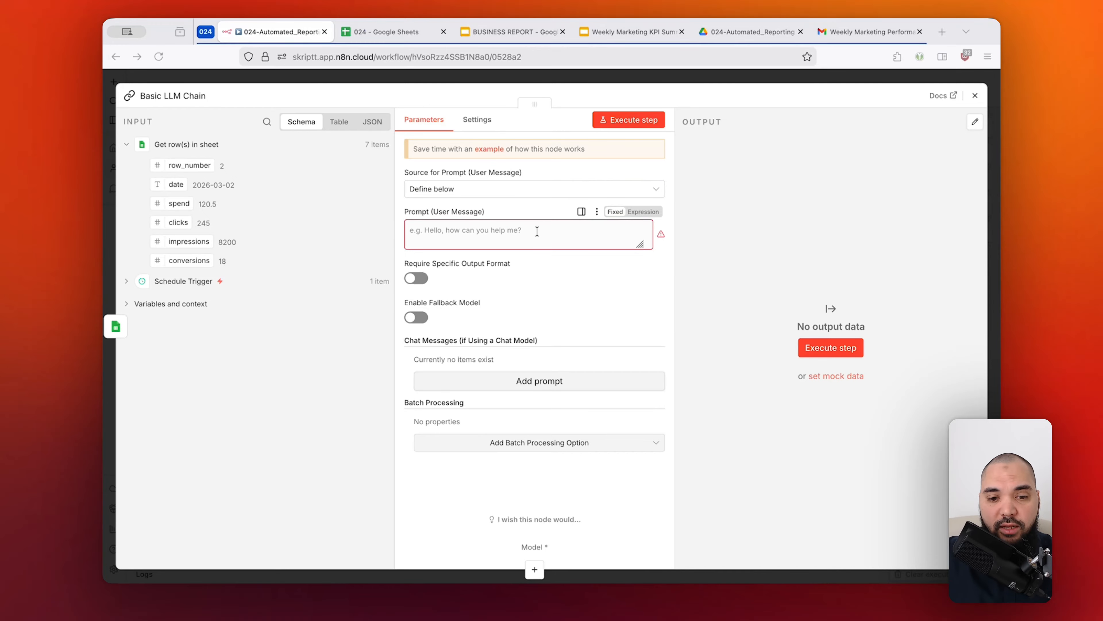
left_click(537, 232)
key("super+v")
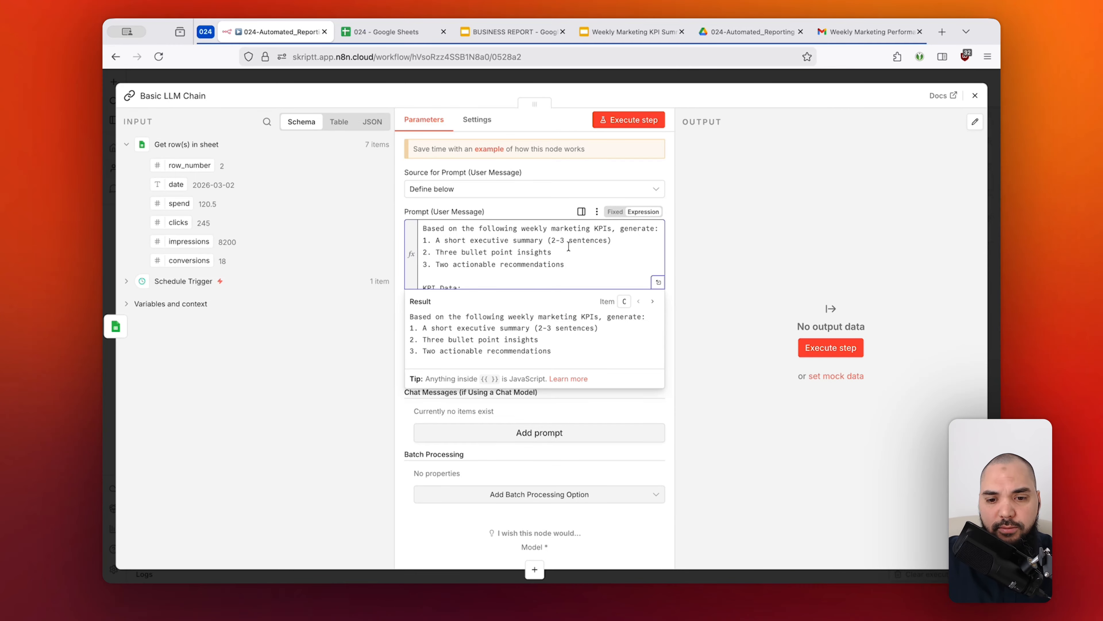
left_click(657, 284)
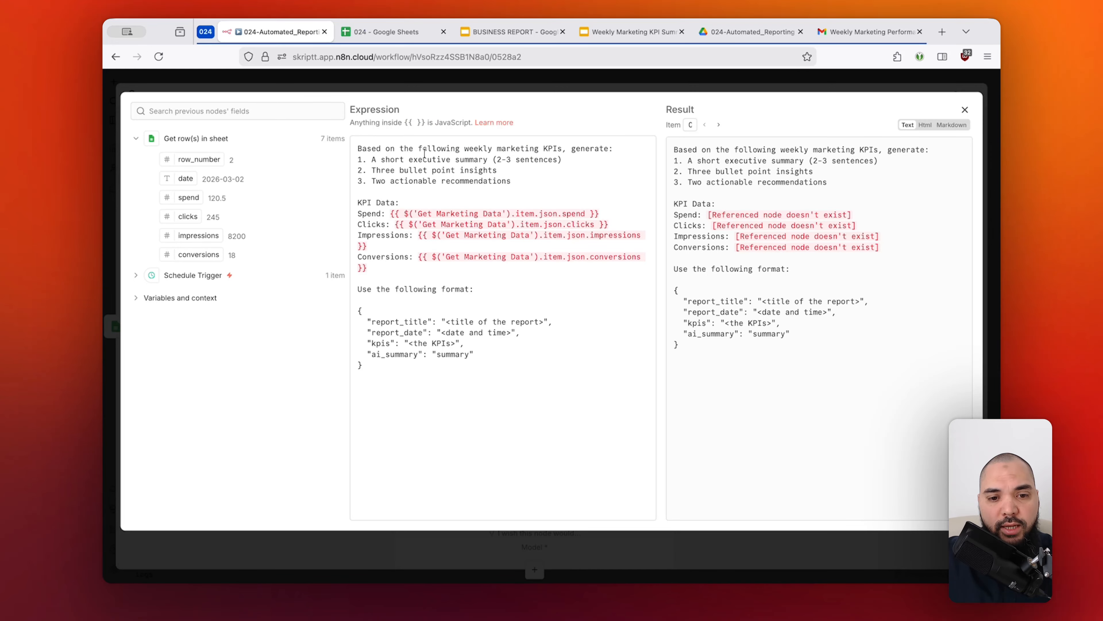
left_click_drag(413, 148, 542, 146)
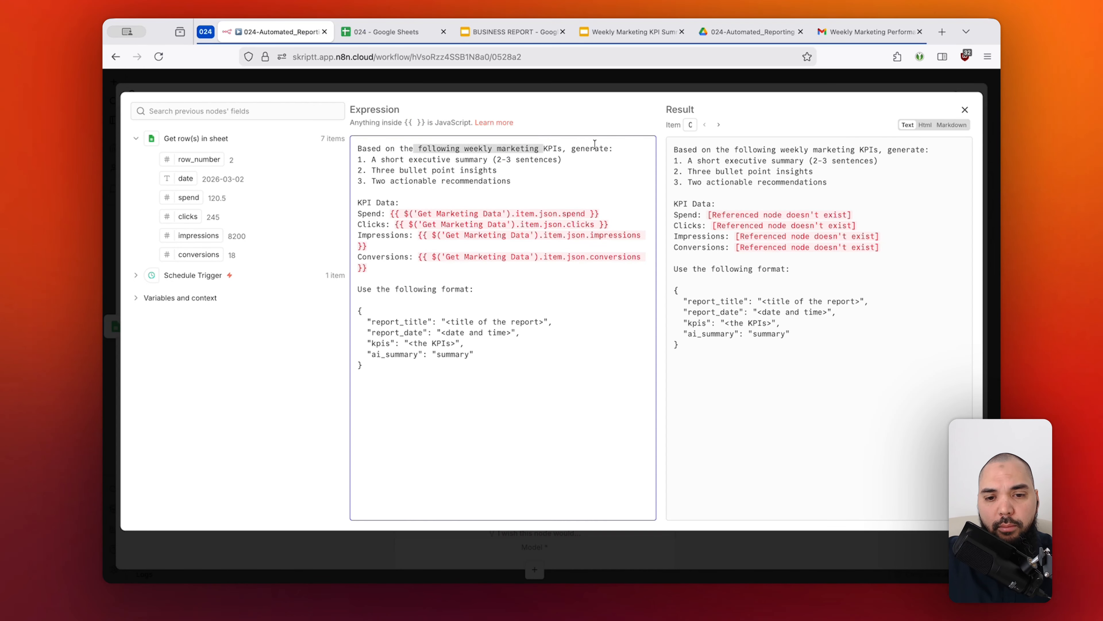
left_click_drag(390, 159, 463, 157)
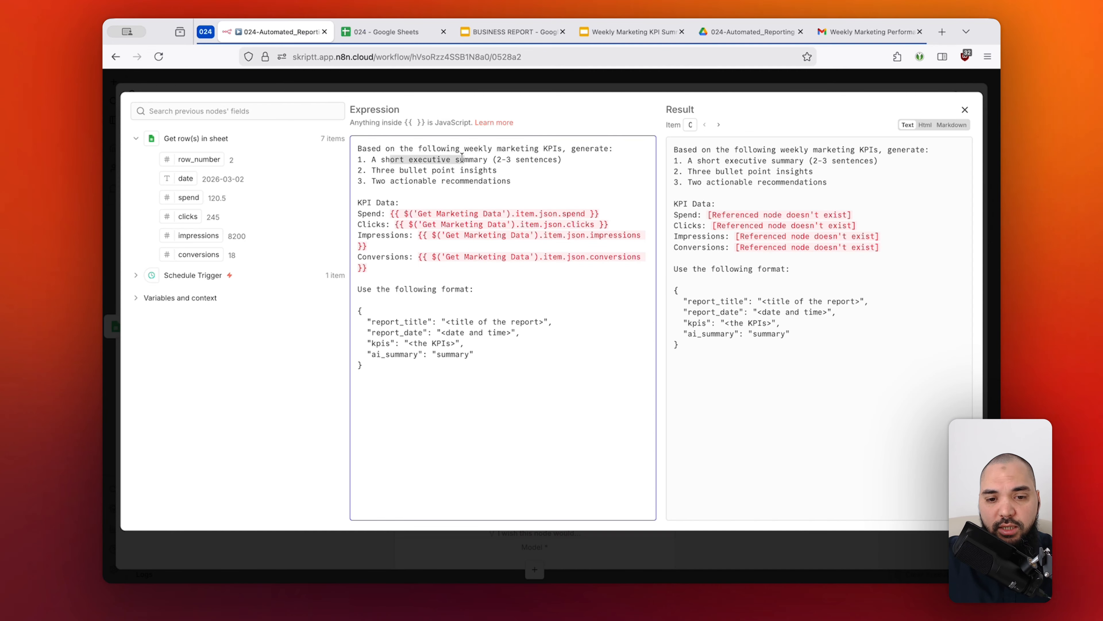
left_click_drag(390, 170, 467, 182)
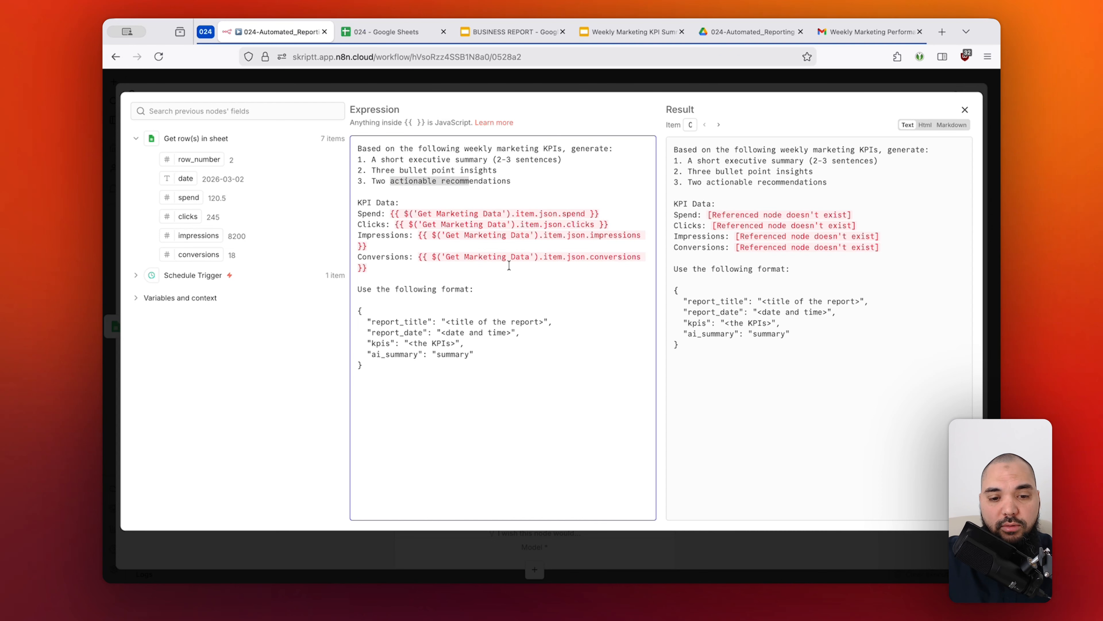
left_click_drag(382, 214, 463, 278)
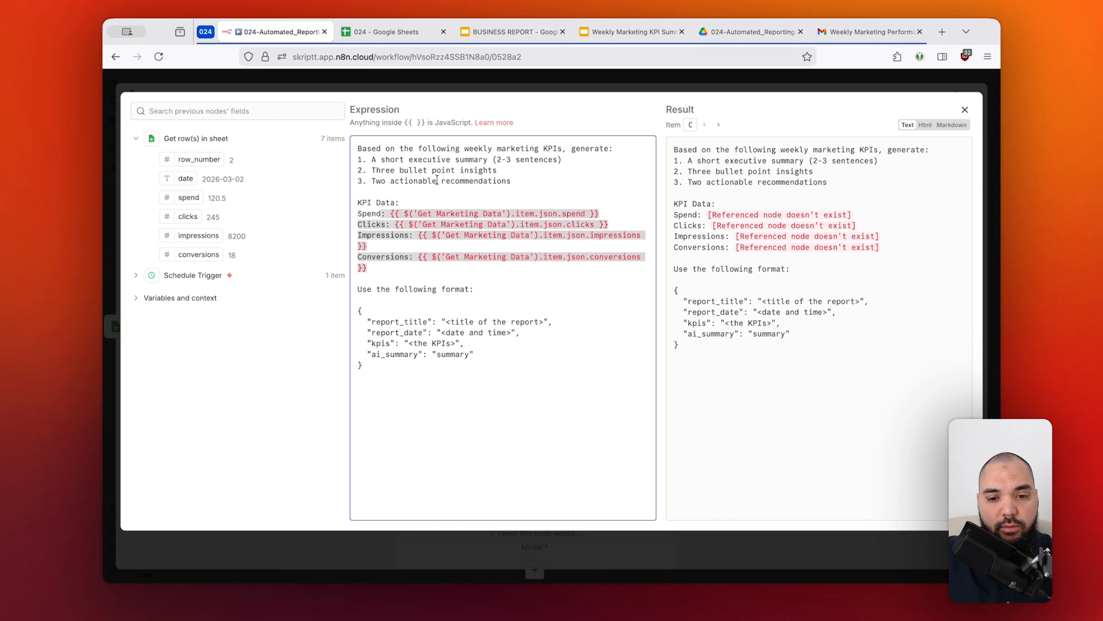
Replace the prompt's Spend reference with the sheet's spend field, {{ $json.spend }}, and check its resolved value.
left_click(395, 214)
left_click(389, 215)
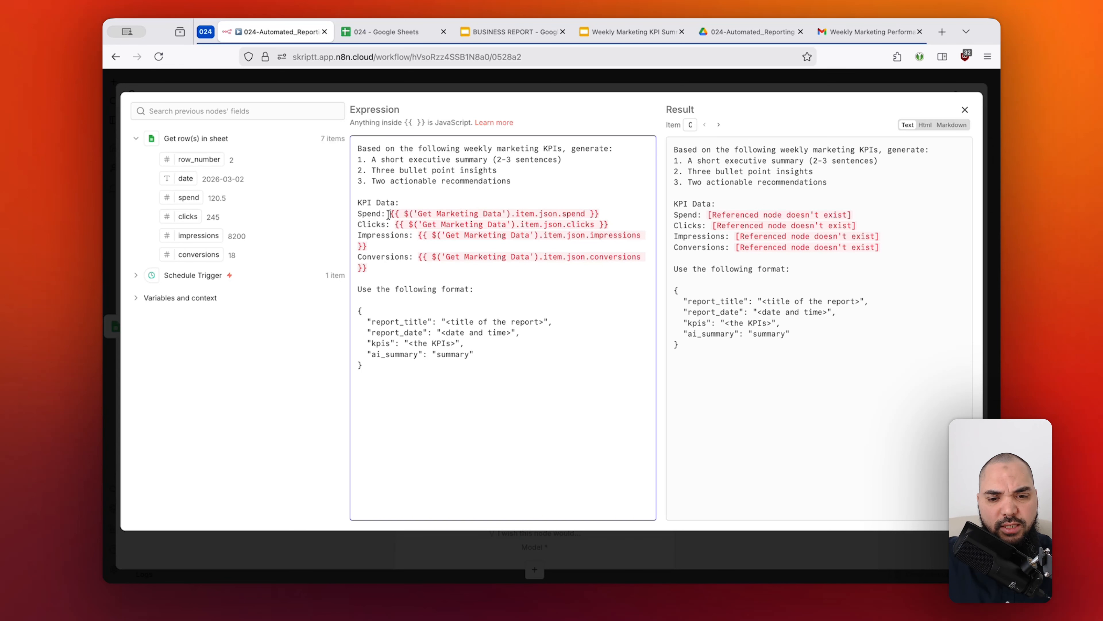
left_click(605, 210, "shift")
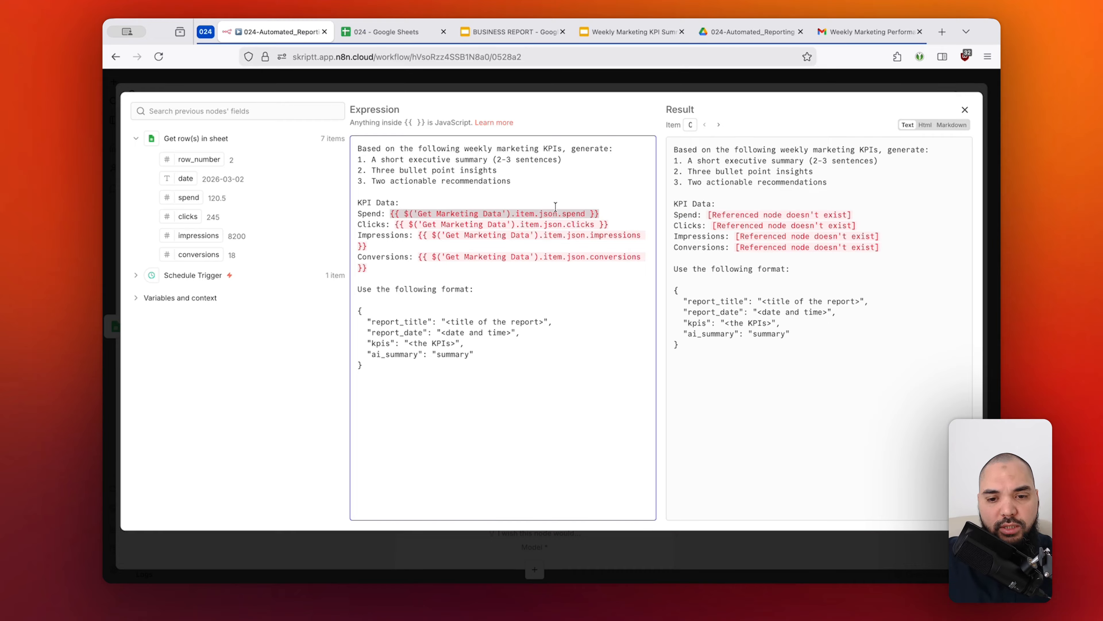
key("BackSpace")
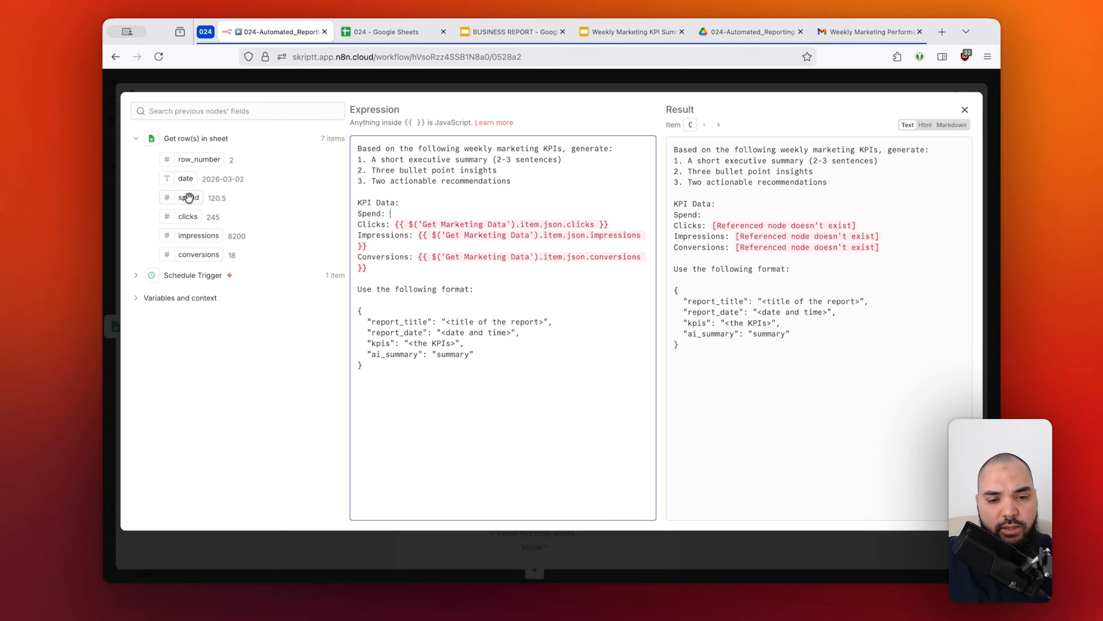
left_click_drag(188, 198, 404, 214)
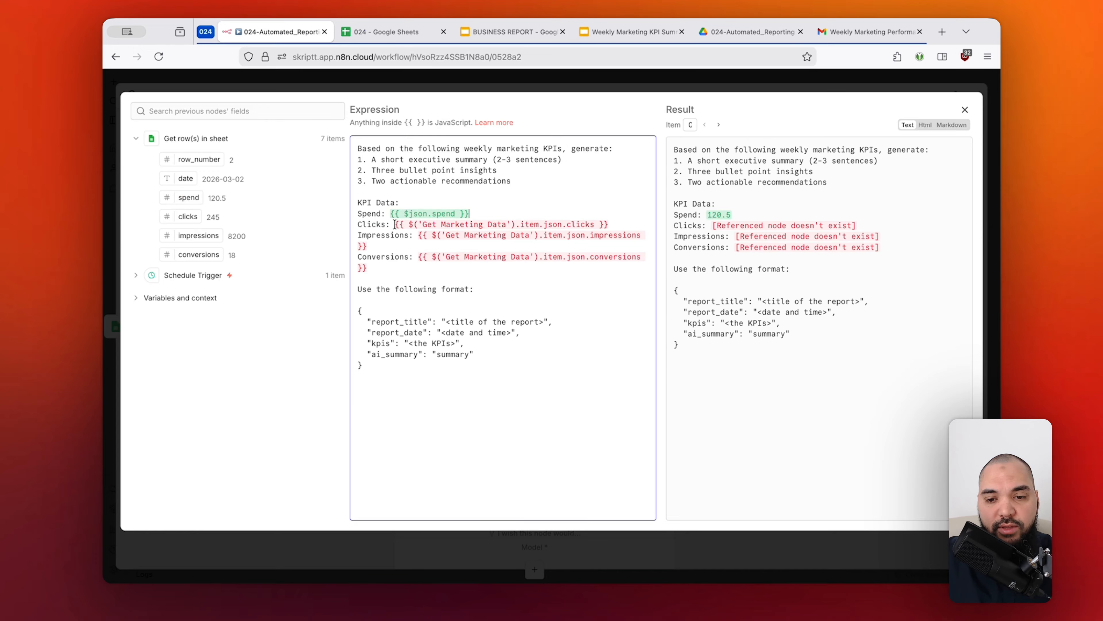
left_click_drag(676, 214, 732, 215)
left_click(736, 215)
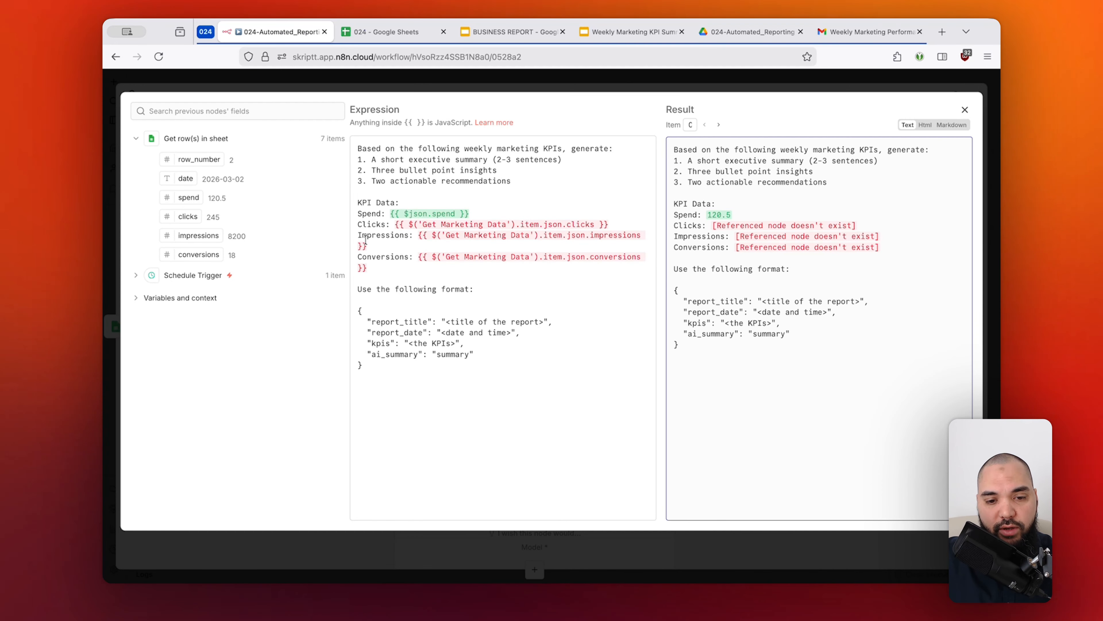
Replace the prompt's Clicks and Impressions references with the sheet fields {{ $json.clicks }} and {{ $json.impressions }}.
left_click(393, 223)
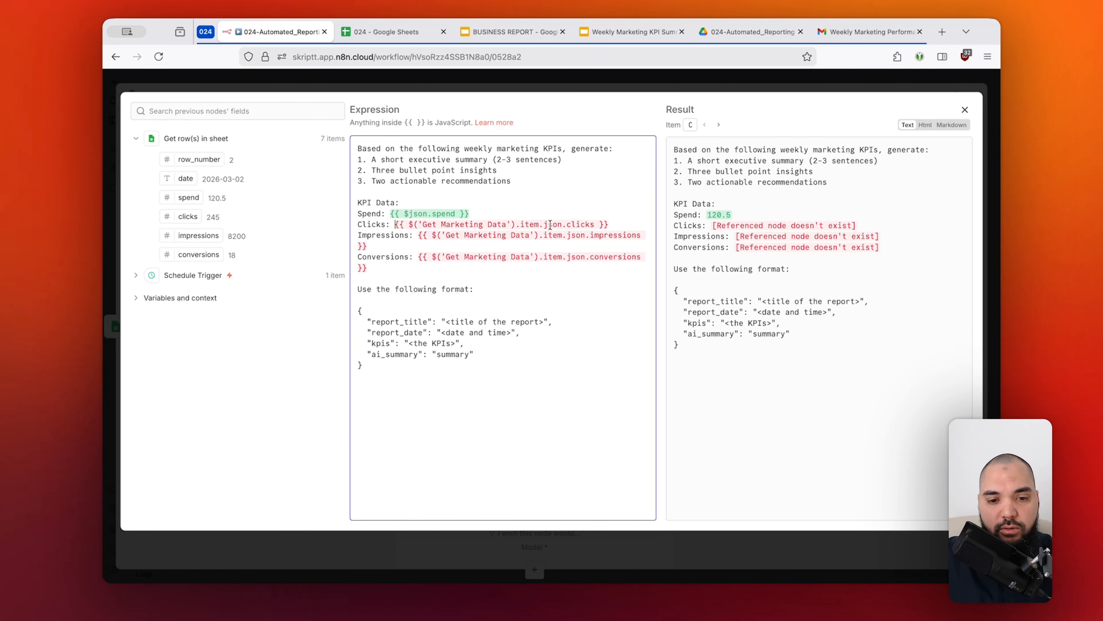
left_click(609, 224, "shift")
key("BackSpace")
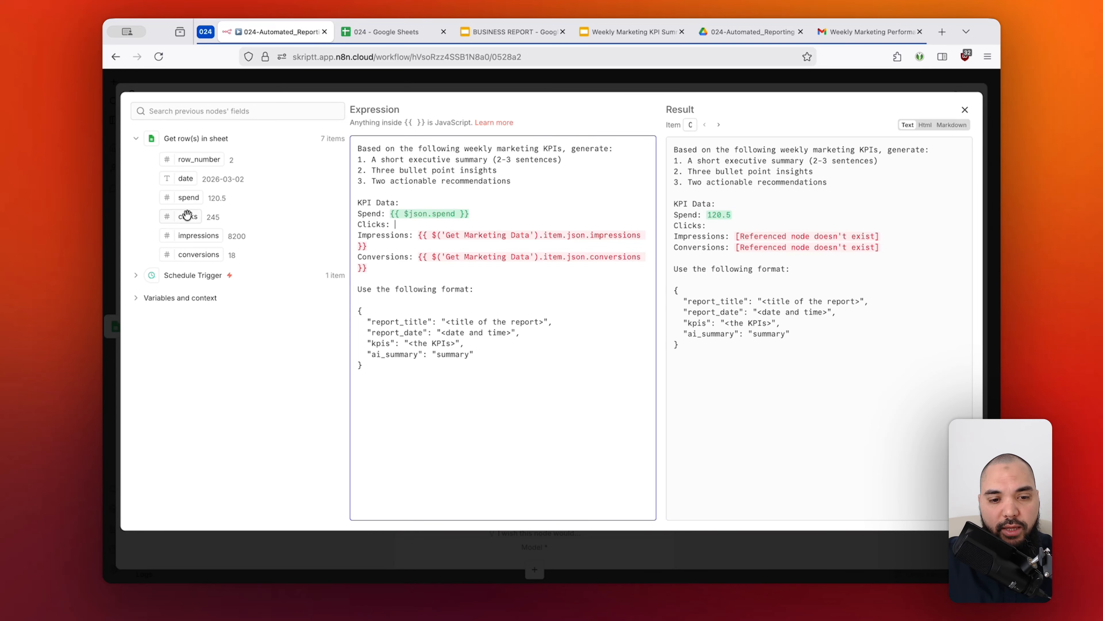
left_click_drag(187, 215, 396, 225)
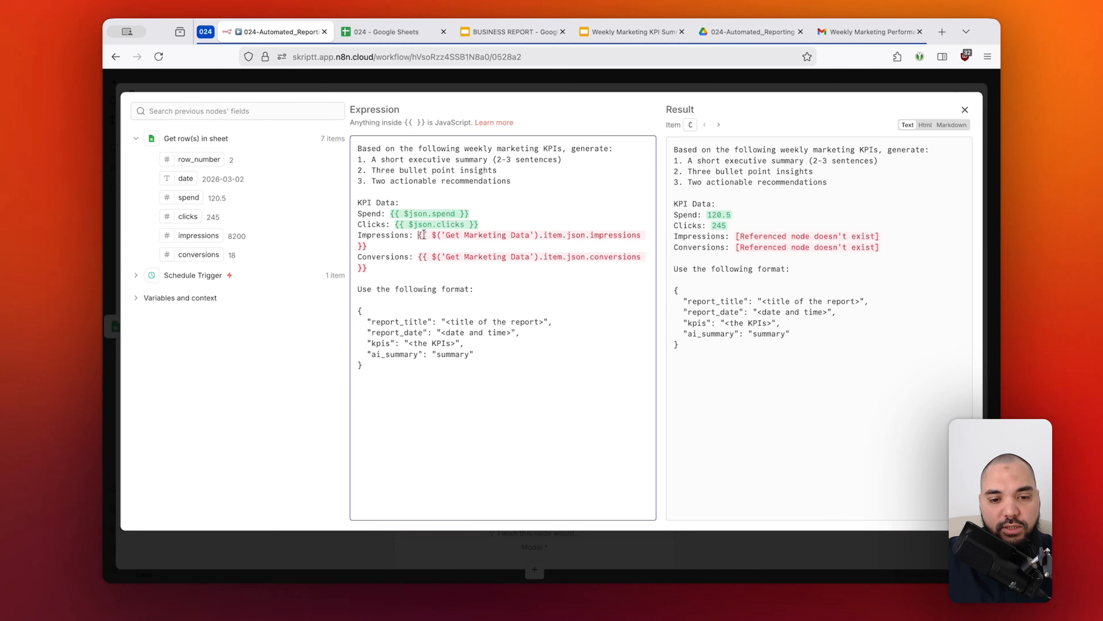
left_click(367, 246, "shift")
key("BackSpace")
left_click_drag(198, 235, 416, 235)
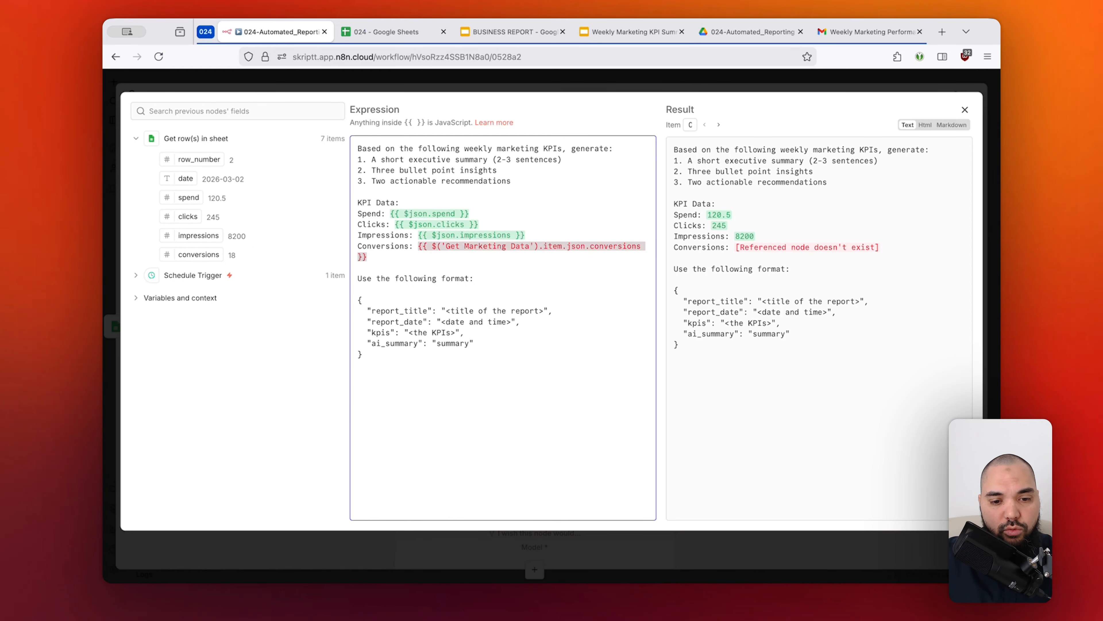
Replace the Conversions reference with {{ $json.conversions }}, check the resolved KPI data, and return to the workflow canvas.
key("BackSpace")
left_click_drag(200, 255, 504, 252)
left_click(676, 207)
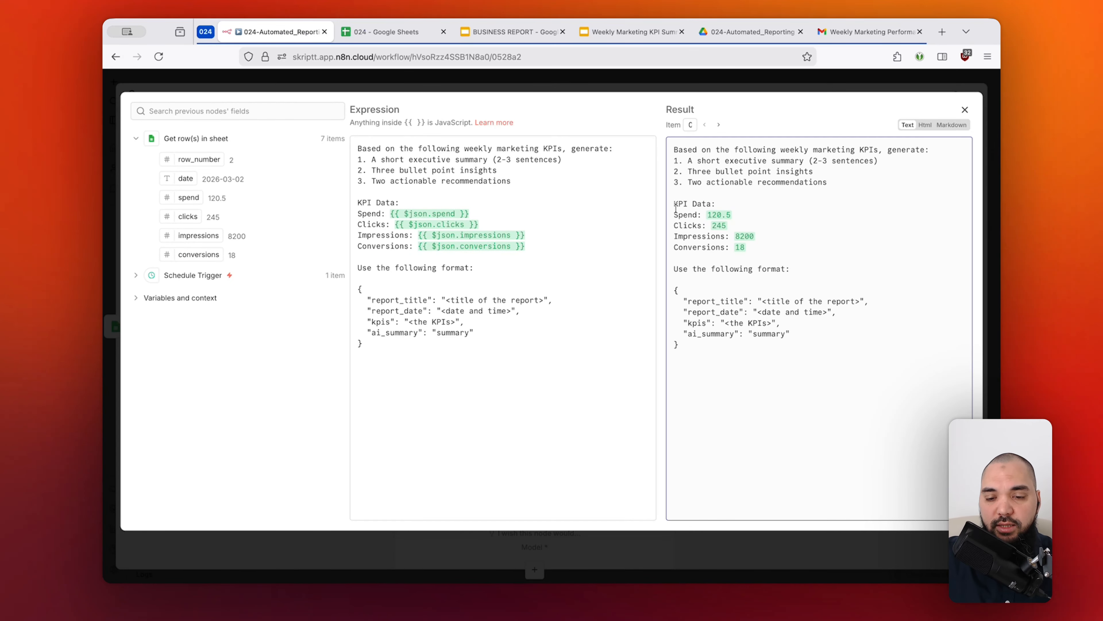
left_click_drag(676, 208, 757, 240)
left_click(757, 240)
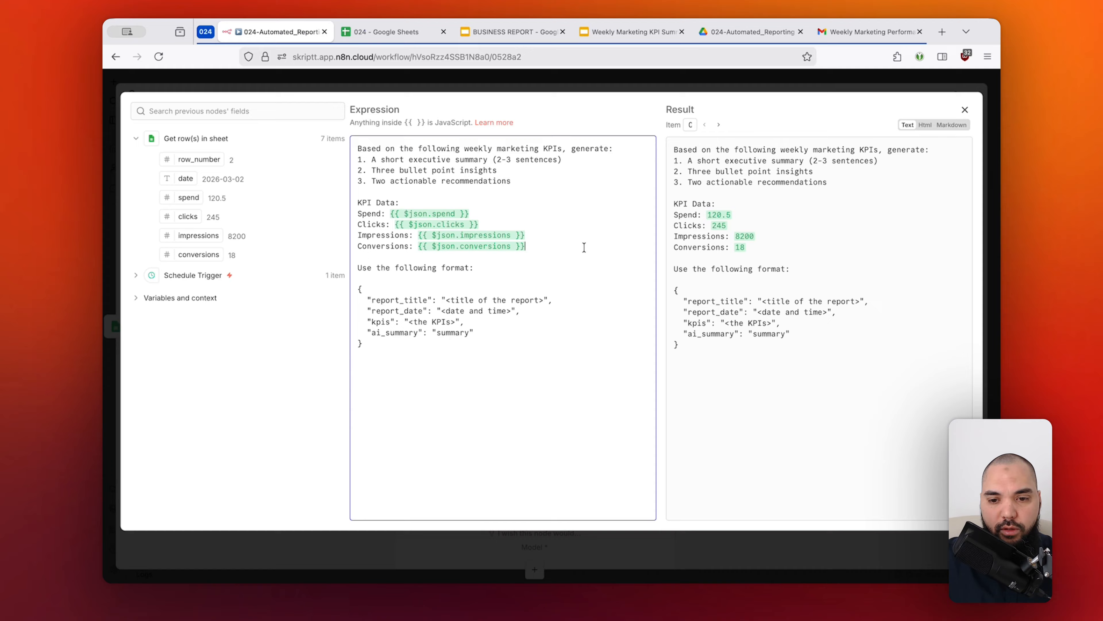
left_click(543, 84)
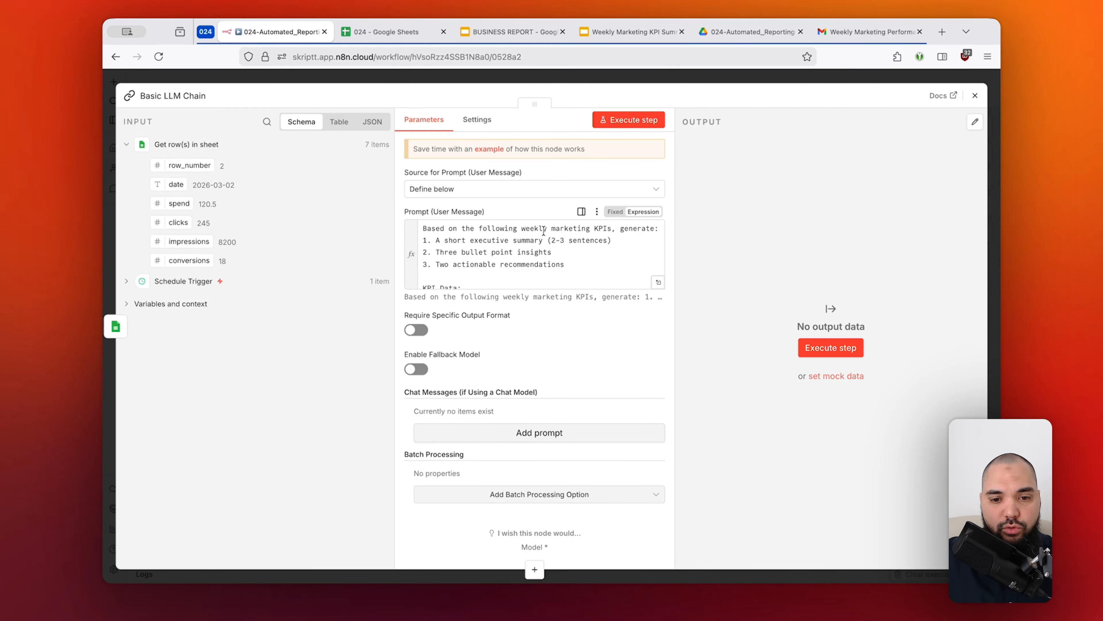
left_click(530, 79)
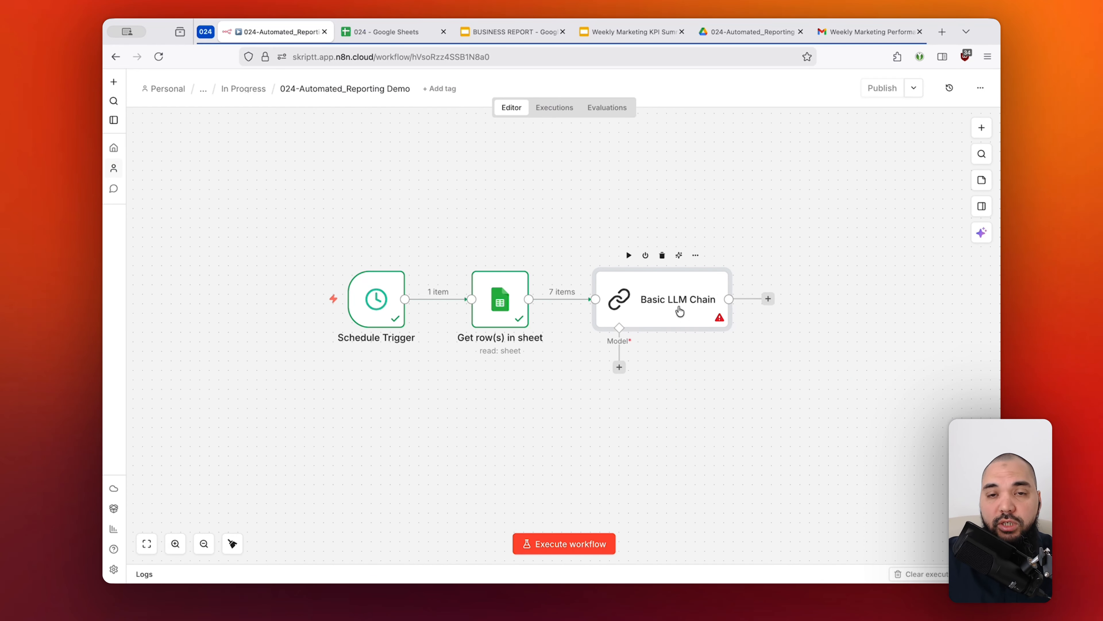
scroll(736, 350, "down", 1)
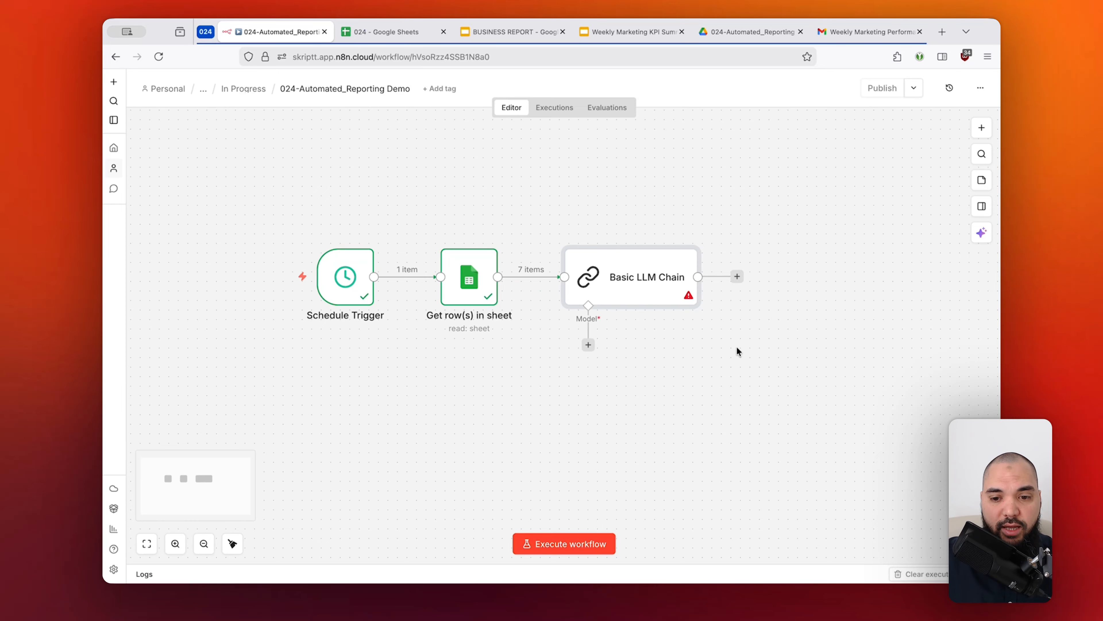
left_click(981, 127)
left_click(877, 225)
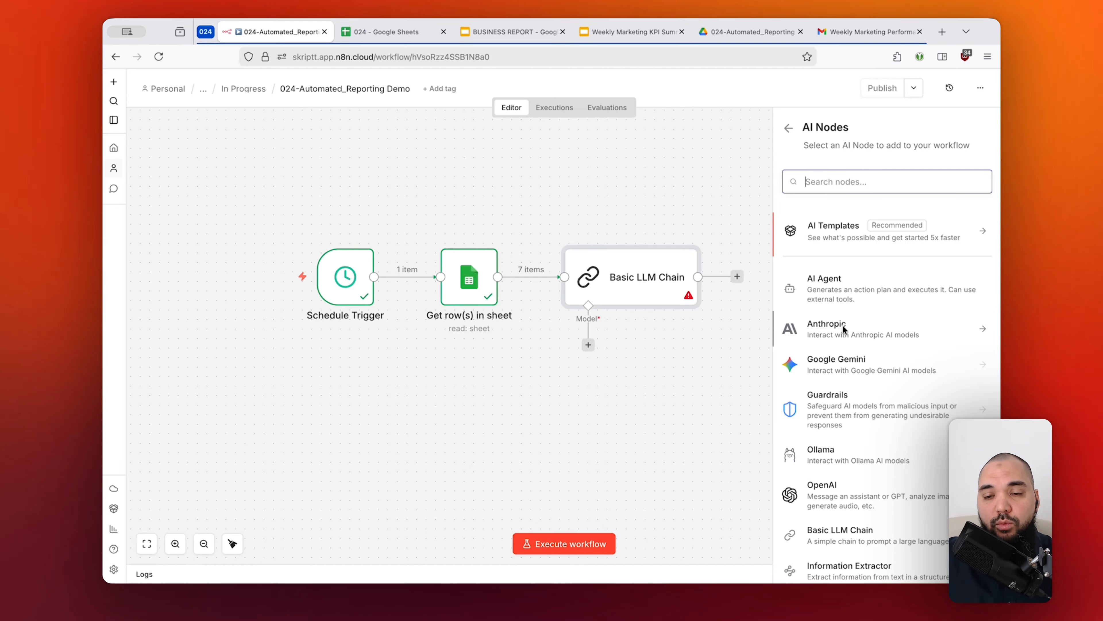
left_click(714, 340)
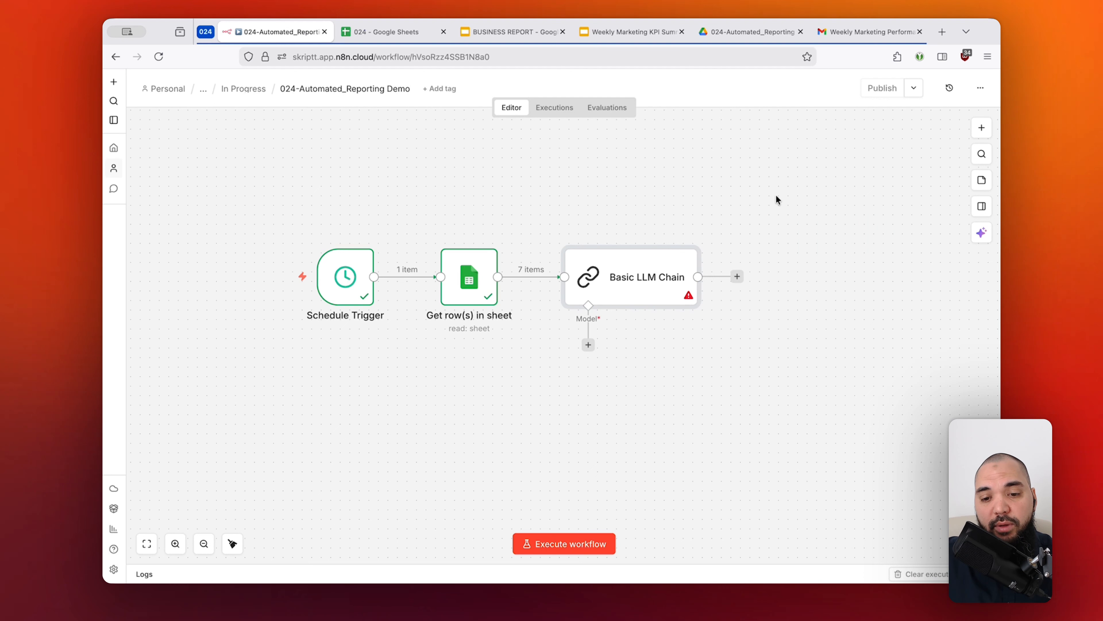
Attach an OpenRouter Chat Model to the Basic LLM Chain as its language model.
left_click(589, 346)
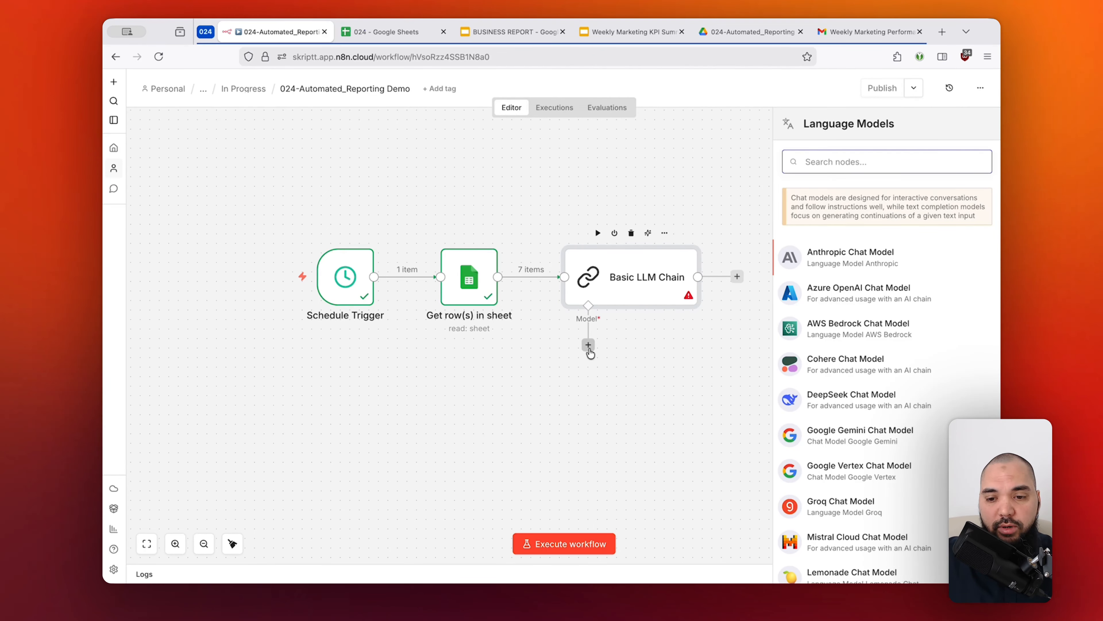
scroll(881, 352, "down", 5)
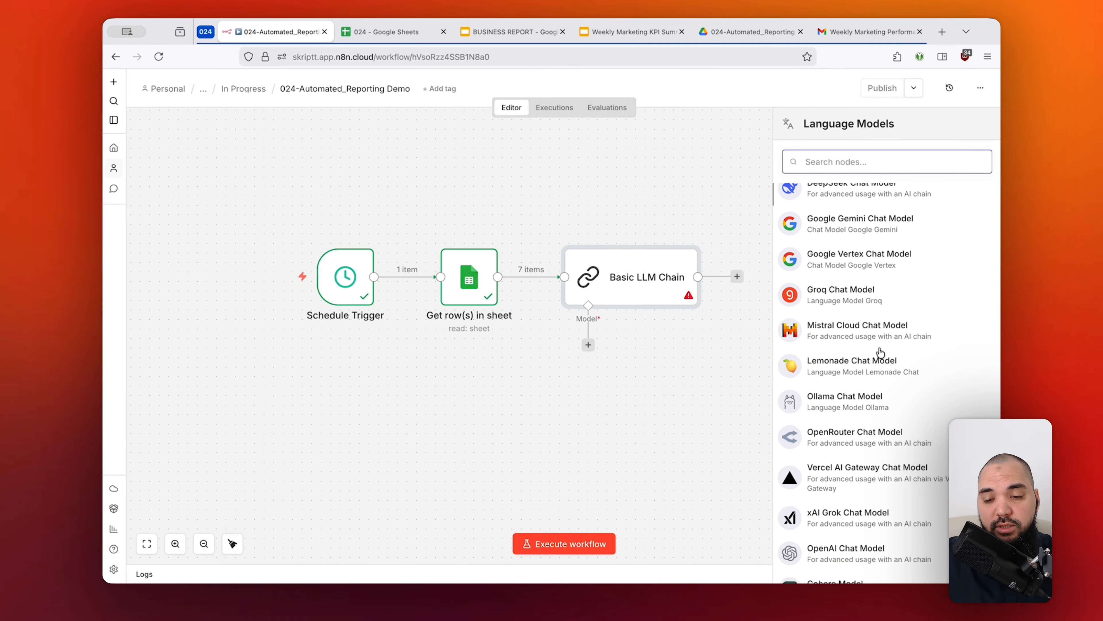
scroll(881, 352, "down", 5)
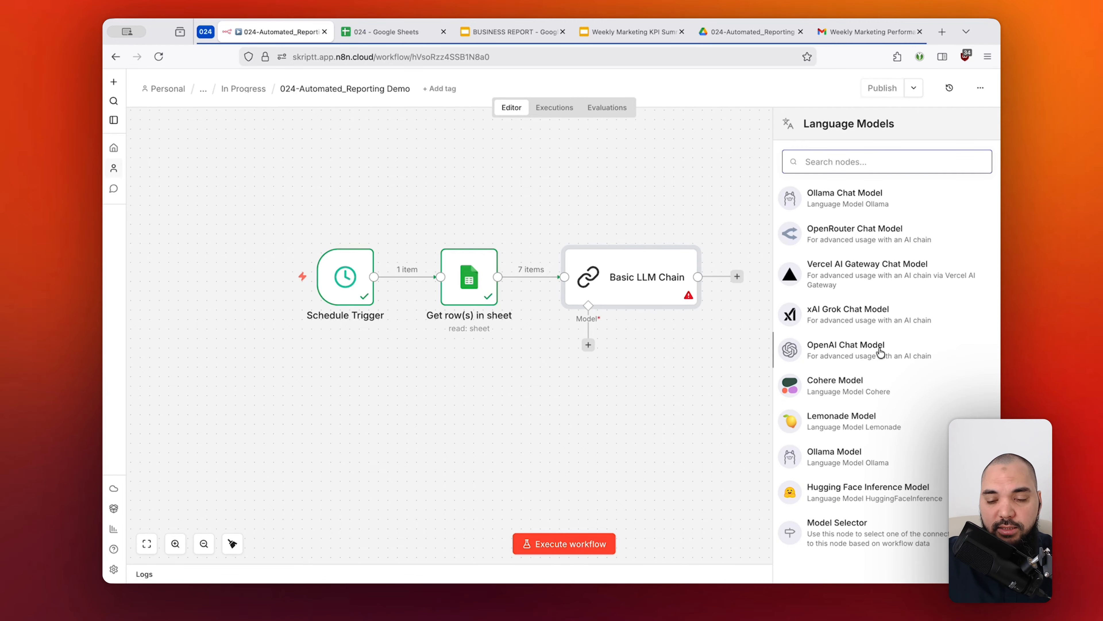
type("openr")
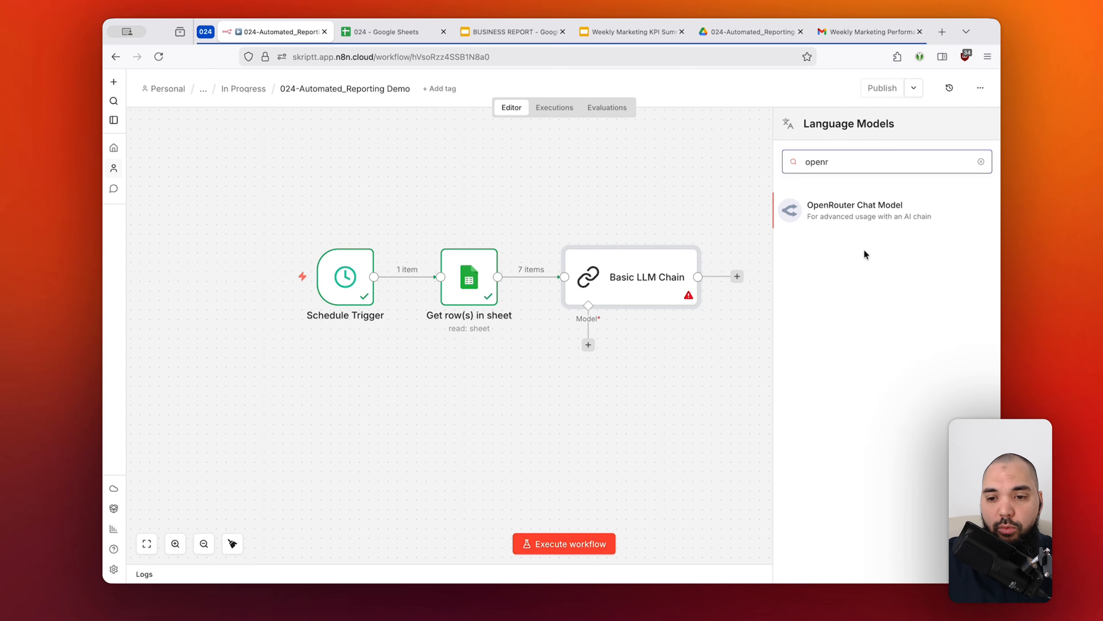
left_click(860, 222)
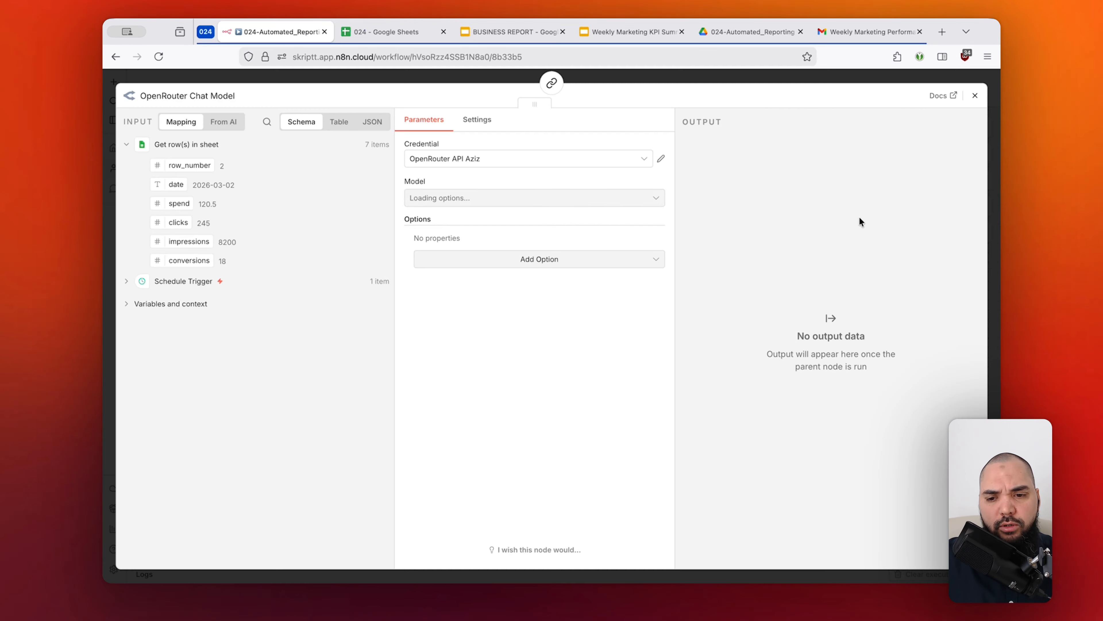
Visit openrouter.ai in a new browser tab, examine its catalogue of available models, and return to the chat model's settings in n8n.
key("super+t")
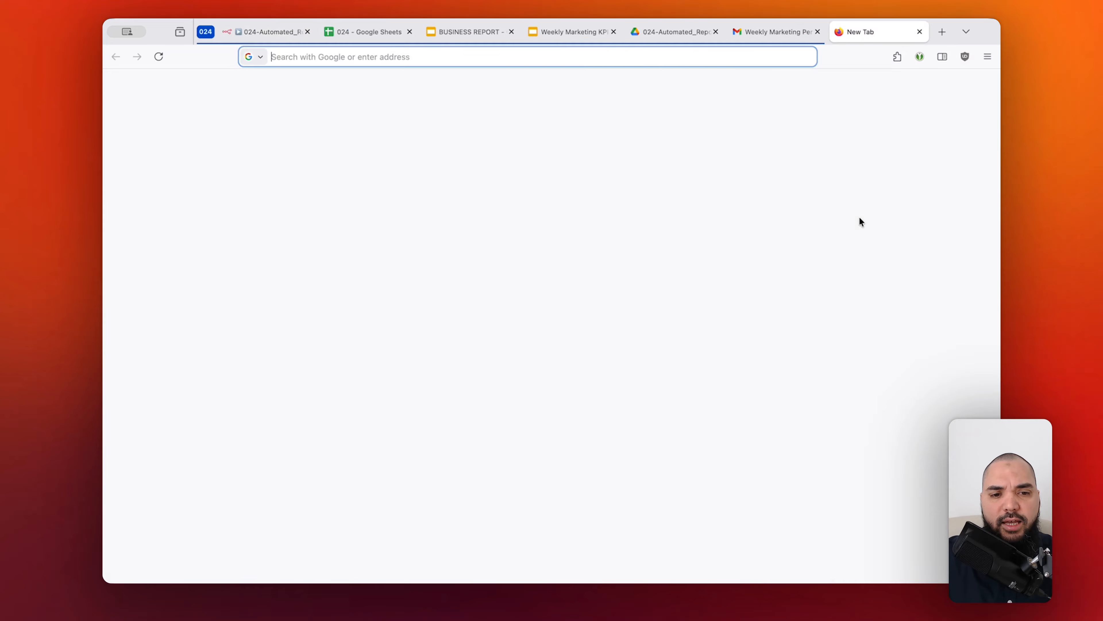
type("openrouter.ai")
key("Return")
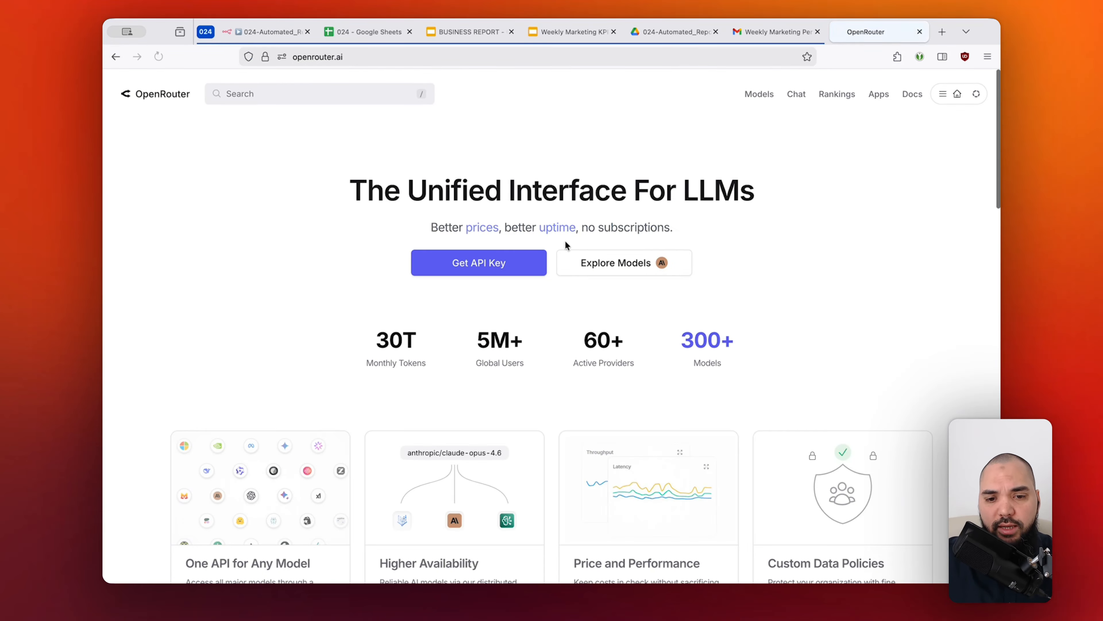
left_click_drag(408, 191, 775, 196)
left_click(776, 196)
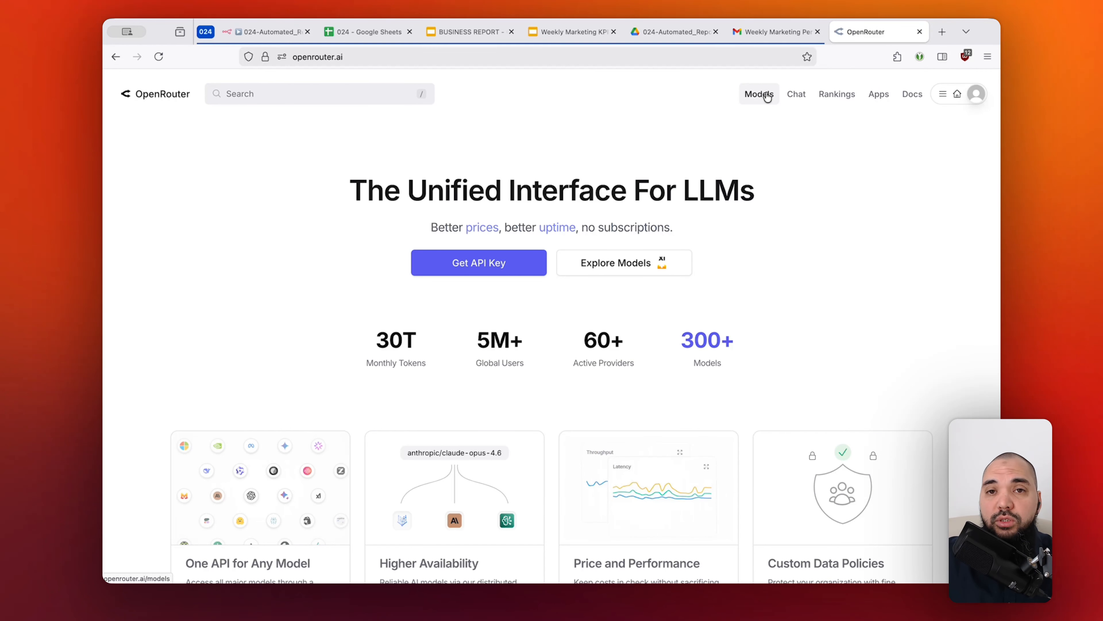
left_click(767, 97)
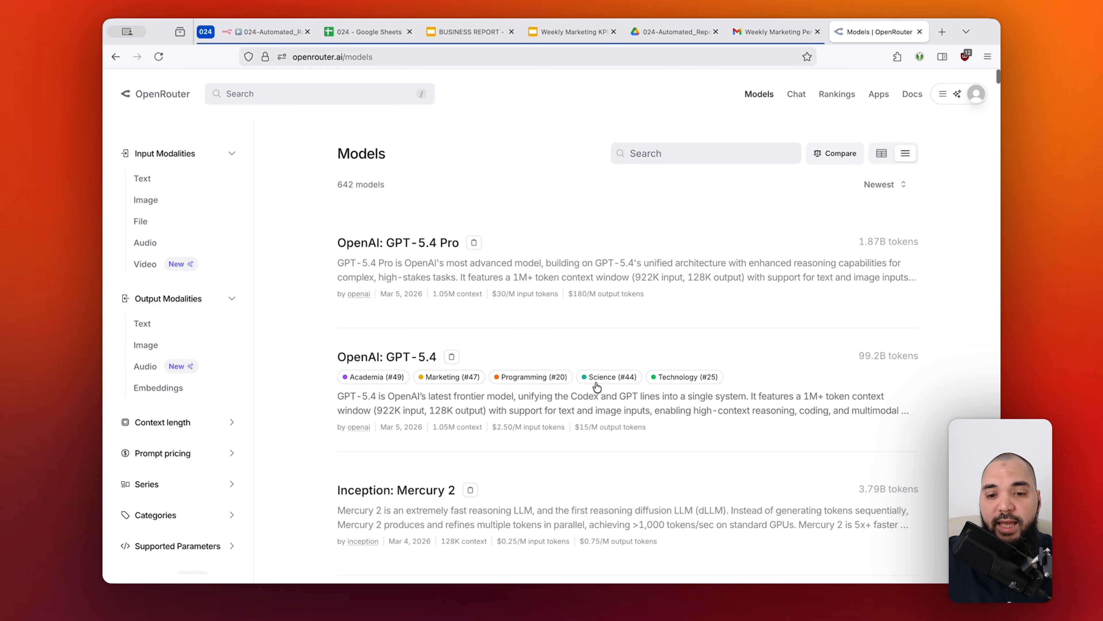
left_click_drag(343, 185, 382, 186)
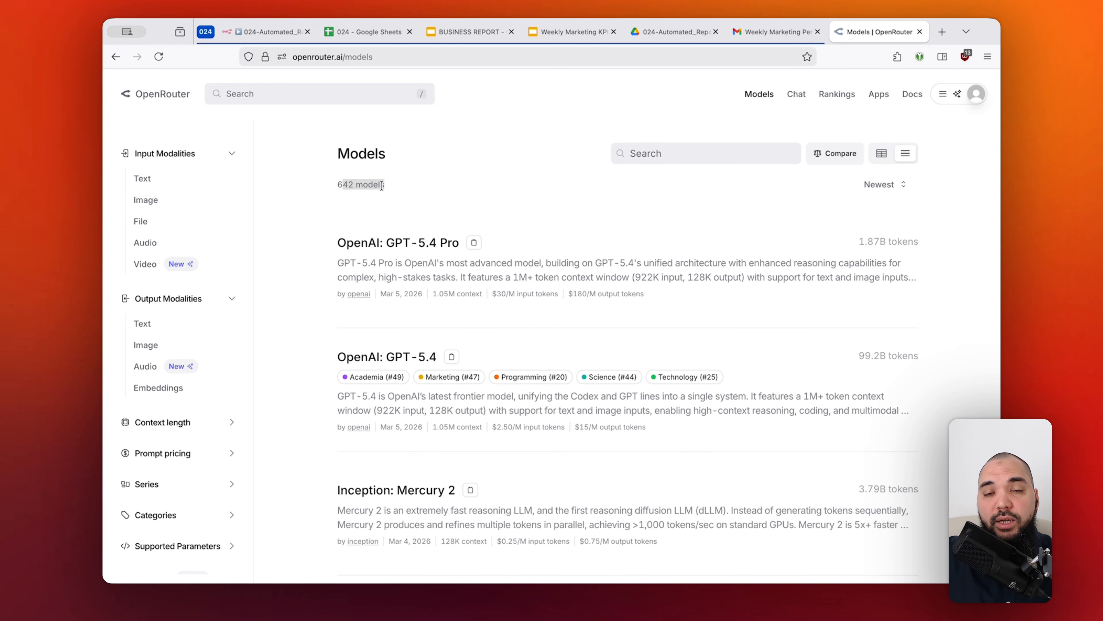
left_click(466, 185)
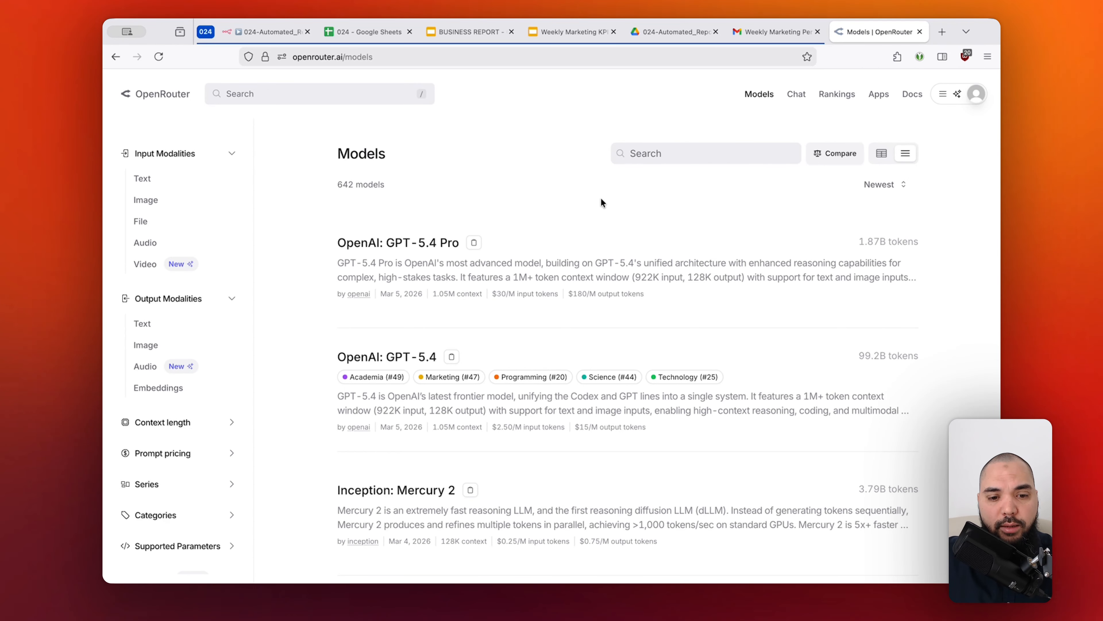
key("super+w")
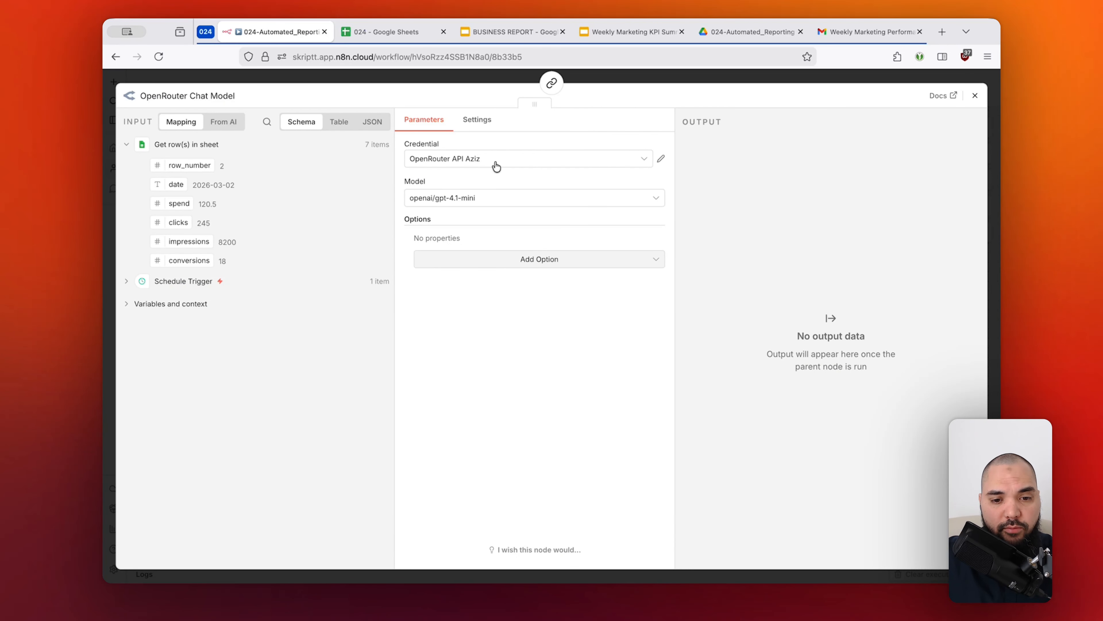
Set the OpenRouter Chat Model's model to openai/gpt-5-mini and return to the workflow canvas.
left_click(492, 201)
scroll(597, 266, "up", 4)
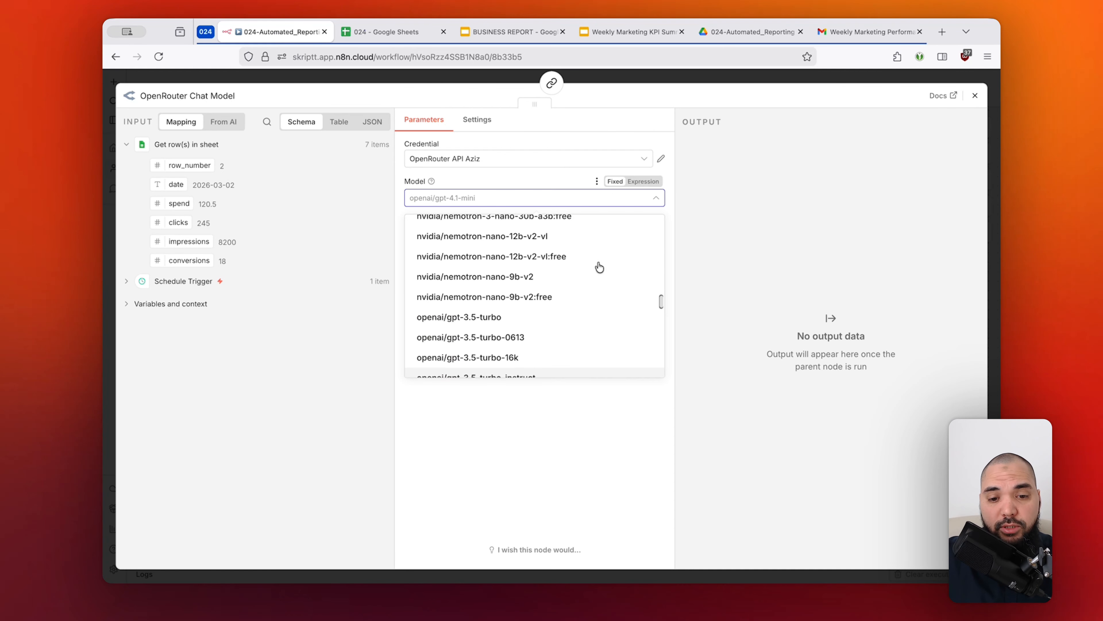
scroll(599, 267, "up", 8)
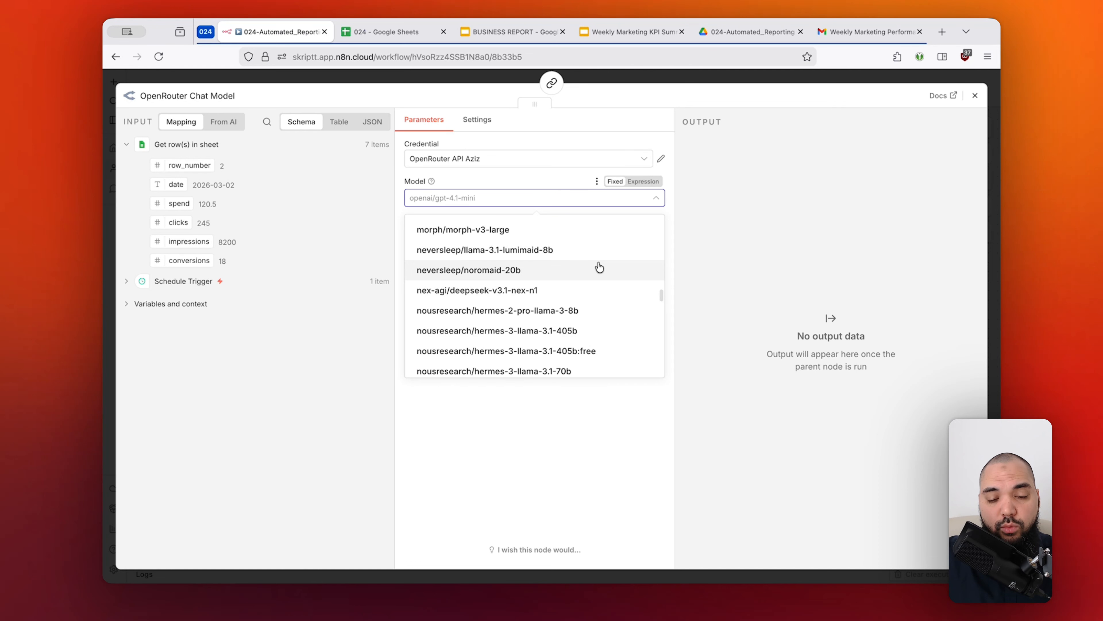
type("gpt-5")
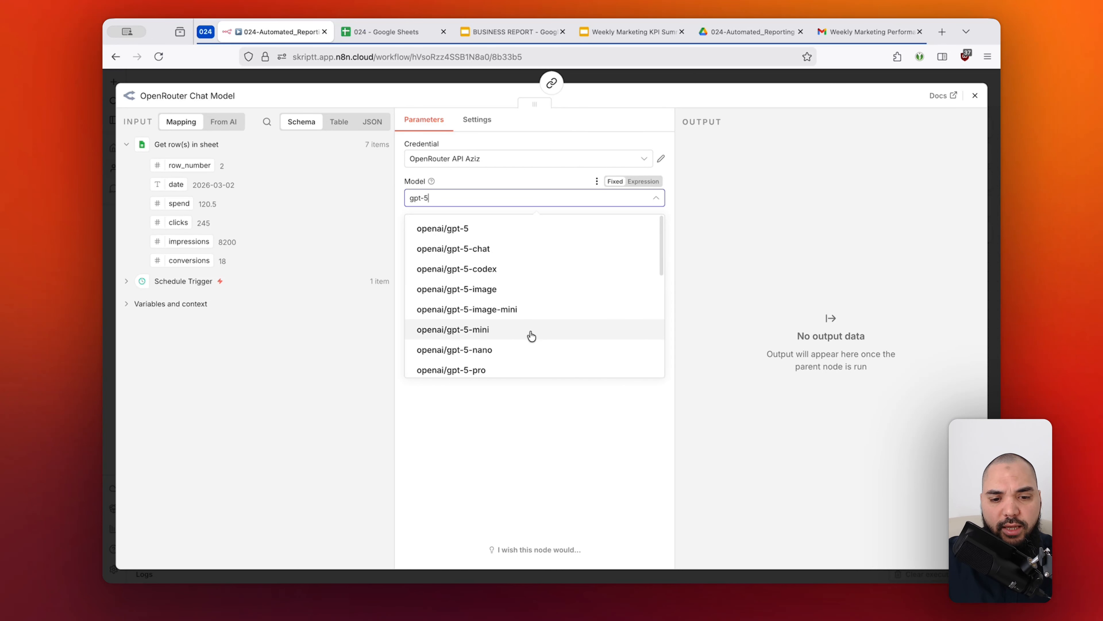
left_click(530, 336)
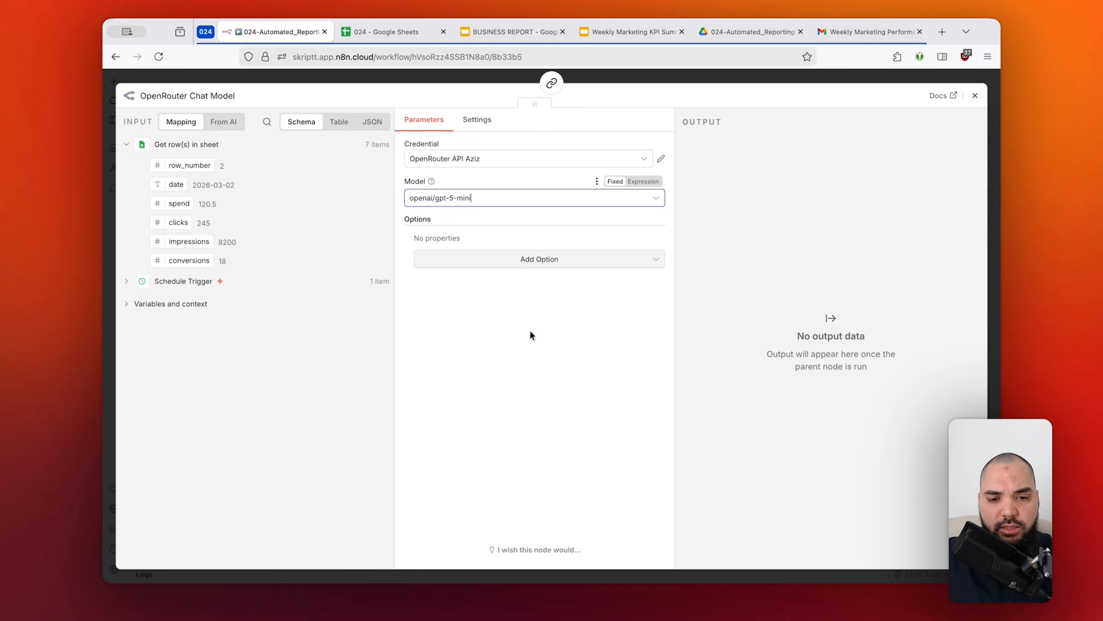
left_click(725, 76)
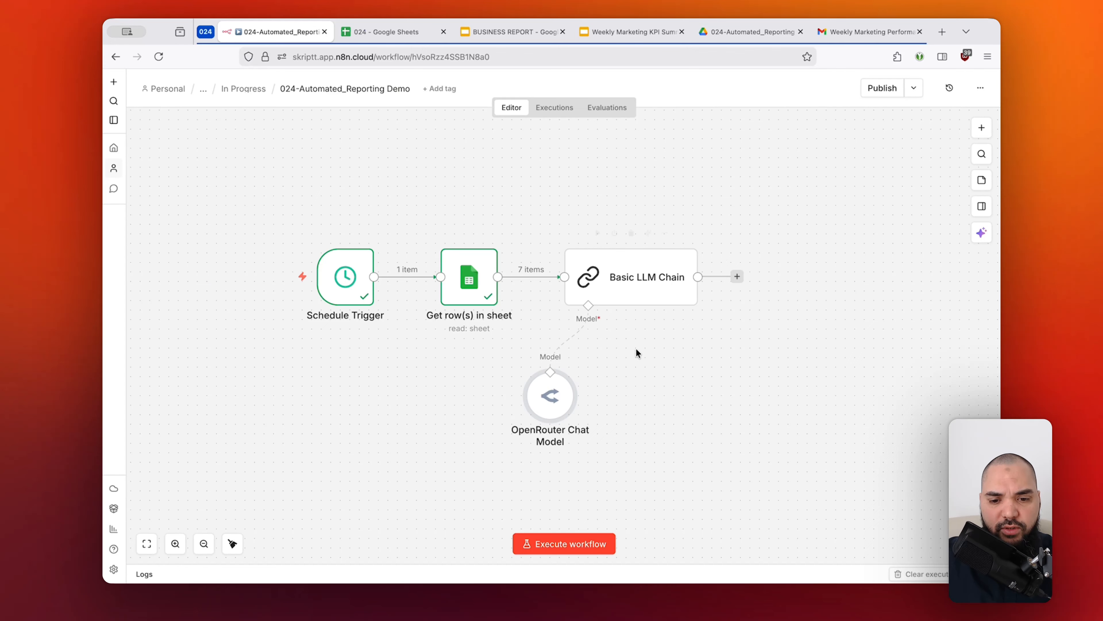
Rename the OpenRouter Chat Model node as gpt-5-mini.
key("F2")
type("gpt")
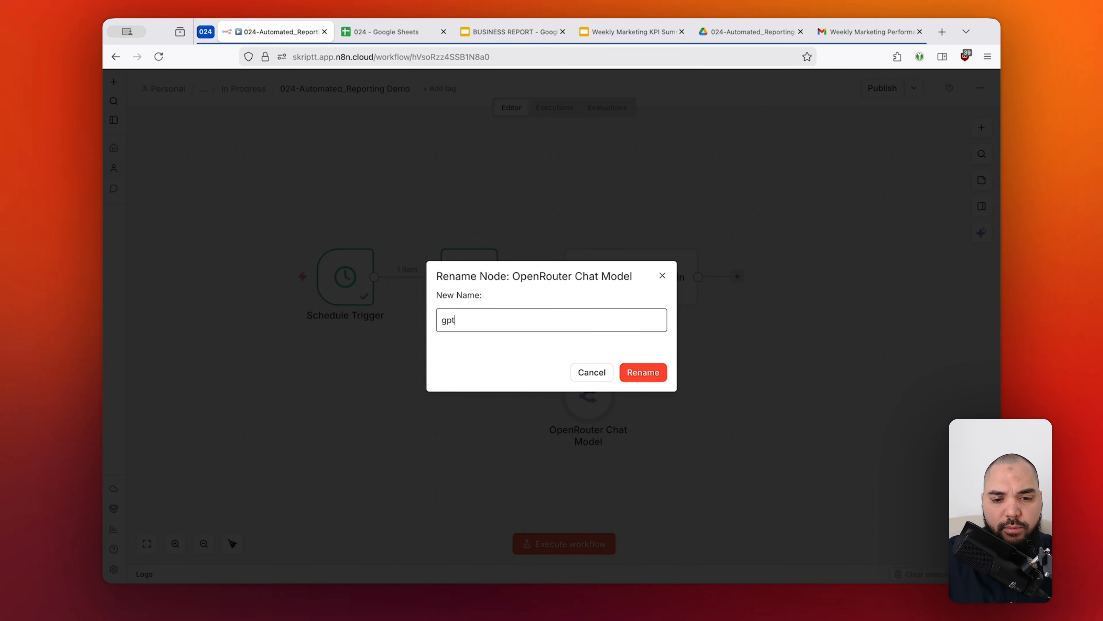
type("-5-mini")
key("Return")
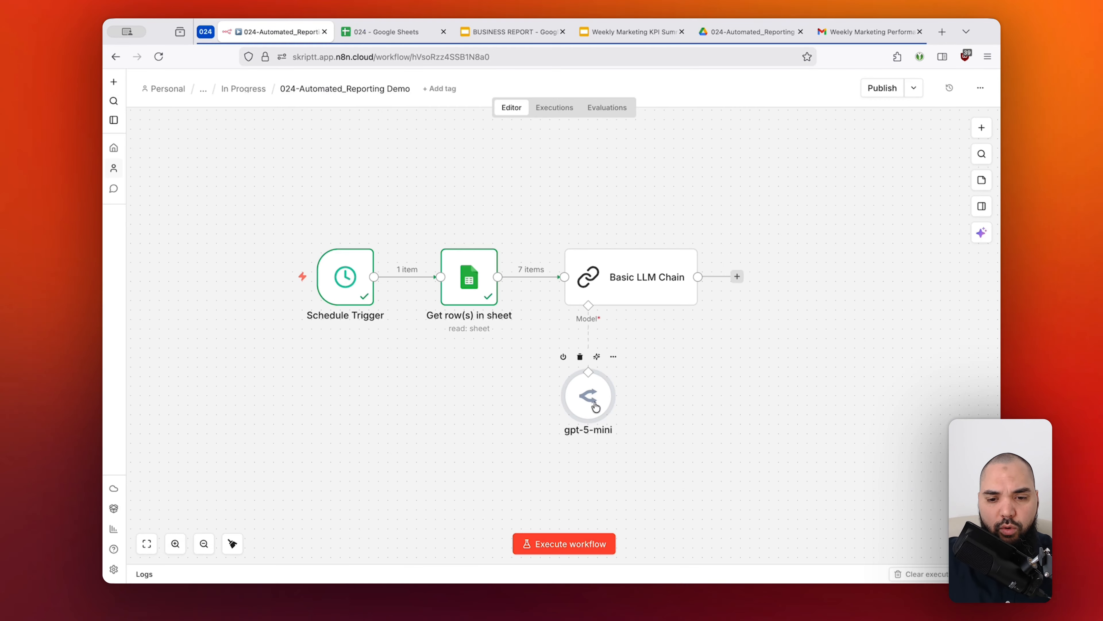
Move the Basic LLM Chain and its gpt-5-mini node together further right to make room after the Get row(s) in sheet node.
left_click_drag(727, 398, 659, 376)
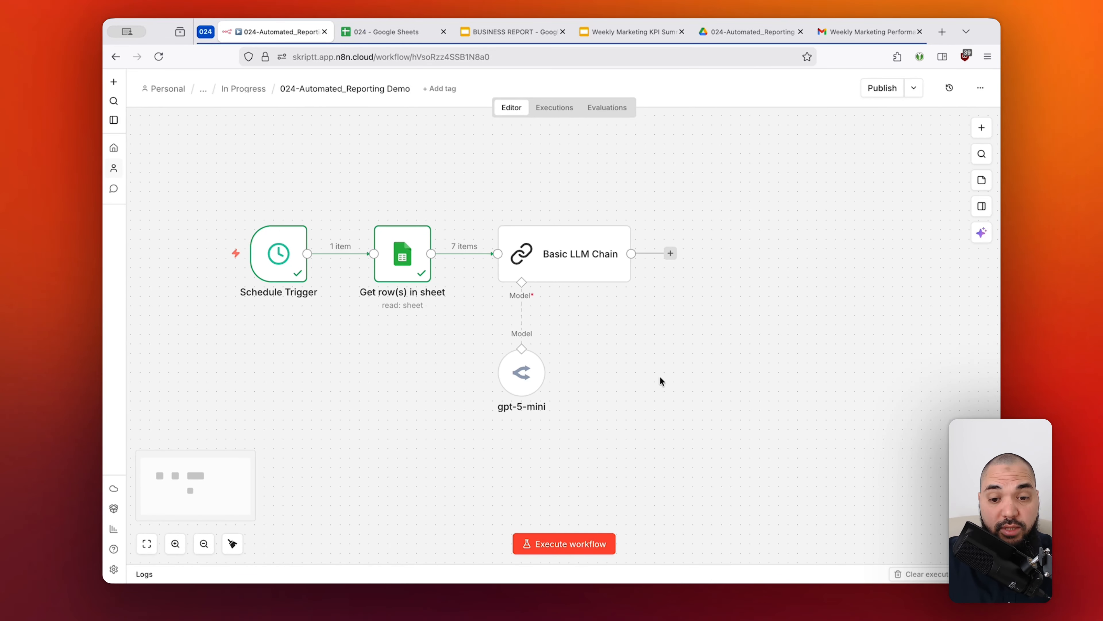
mouse_move(583, 260)
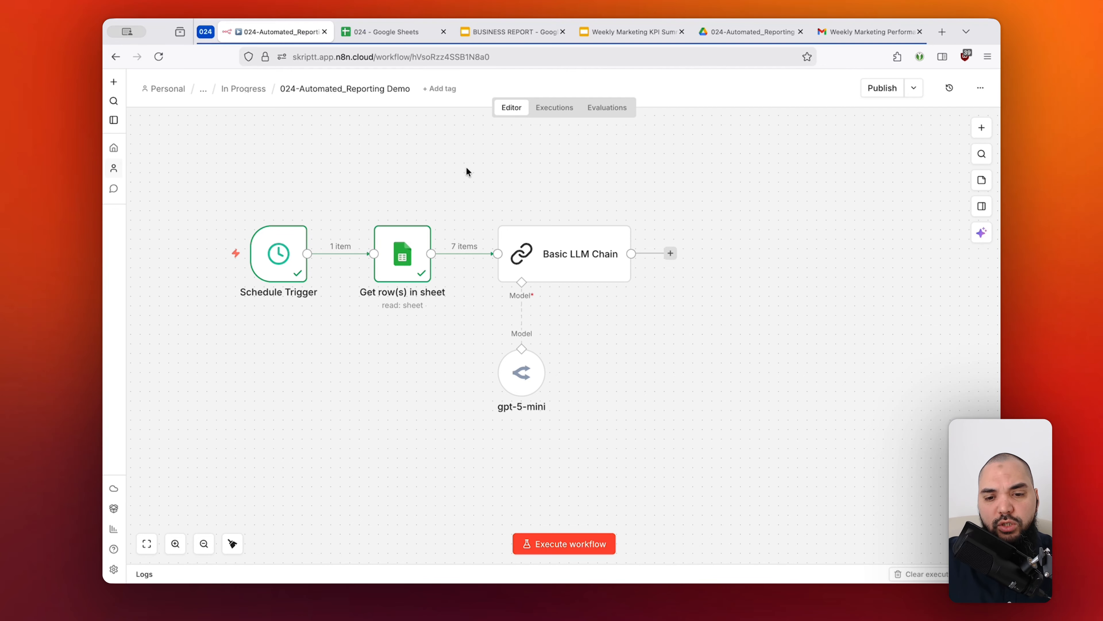
left_click_drag(467, 171, 660, 404)
left_click_drag(552, 254, 649, 254)
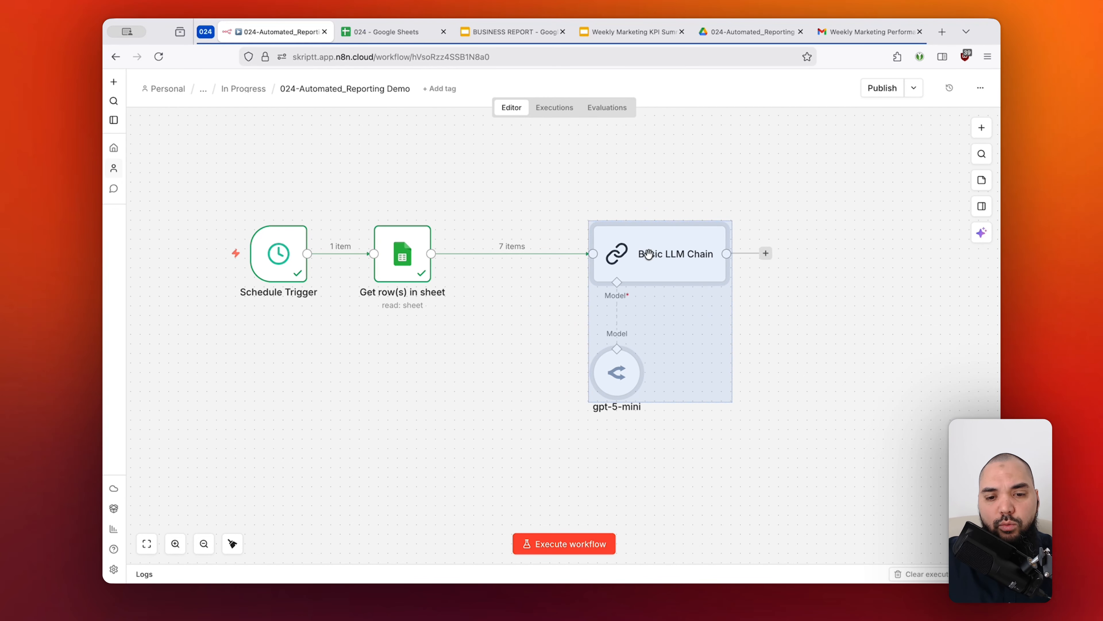
left_click(544, 192)
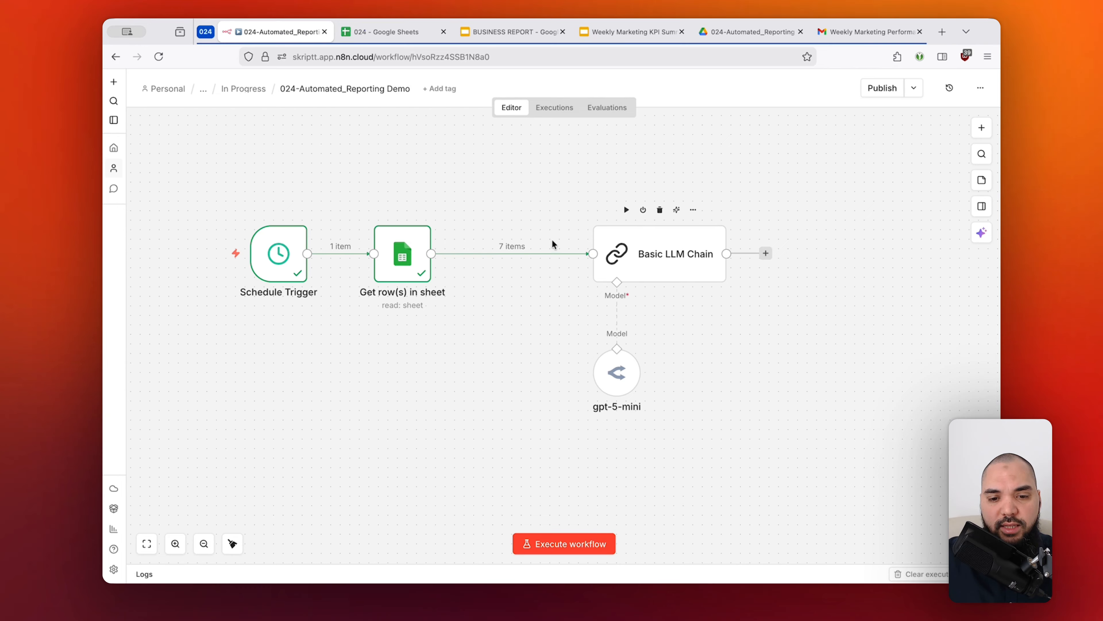
Insert a Limit node between the Get row(s) in sheet node and the Basic LLM Chain.
left_click(501, 253)
type("Imit")
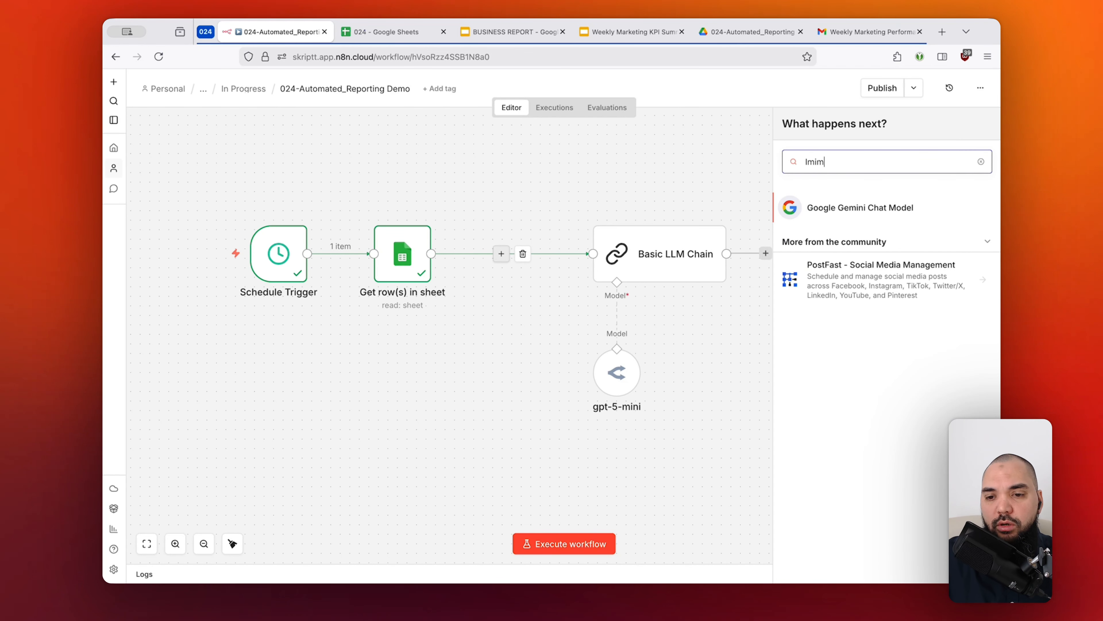
key("BackSpace")
key("BackSpace")
key("BackSpace")
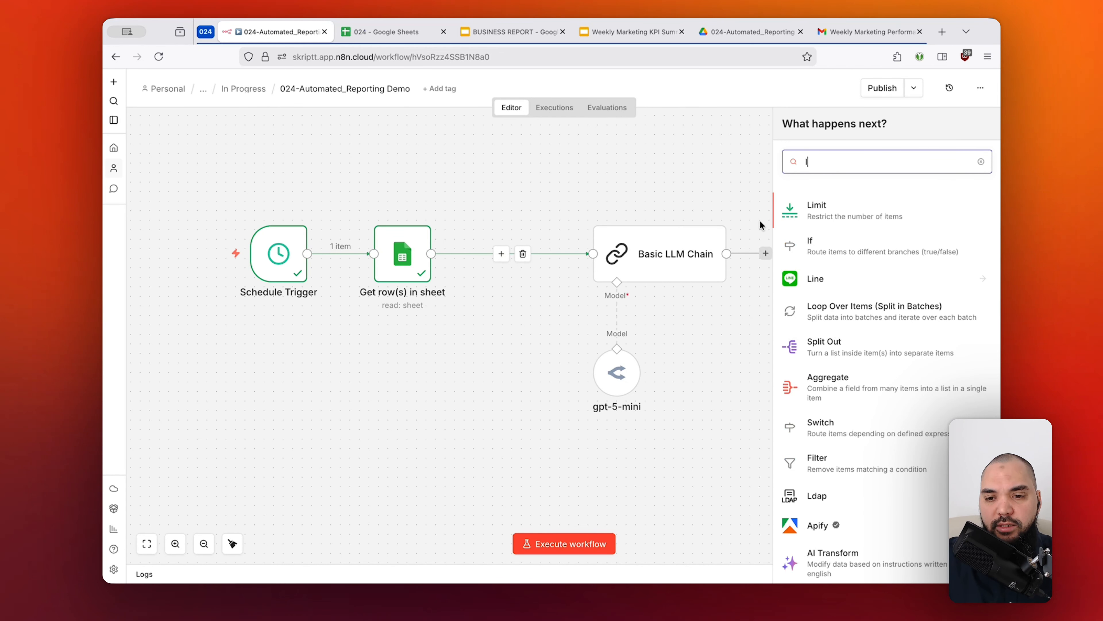
left_click(826, 208)
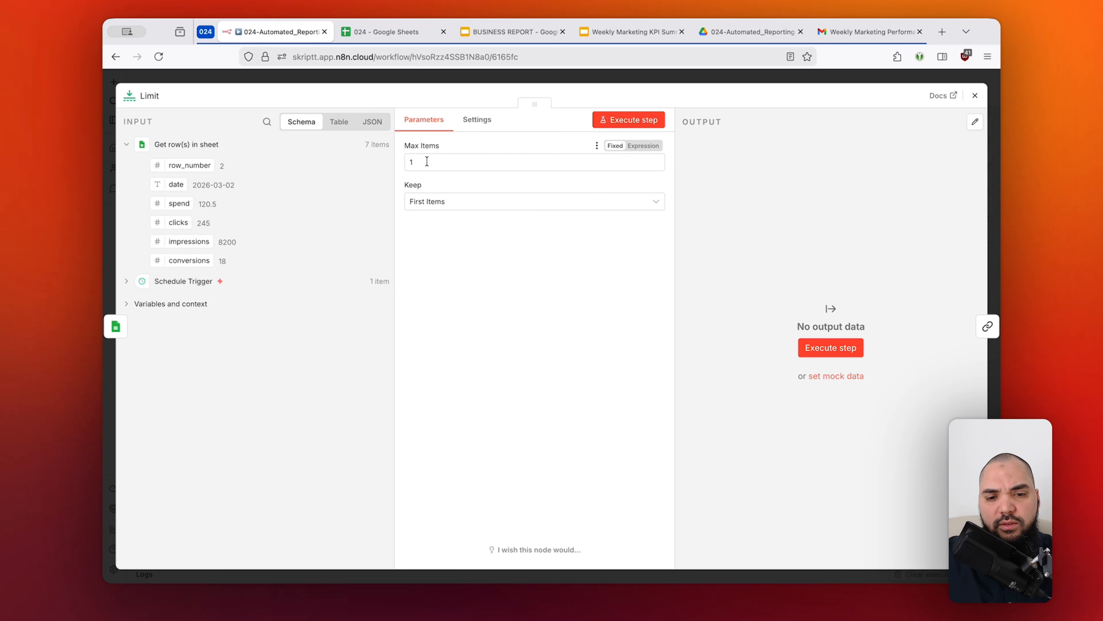
Check the Limit node's Max Items setting against the first data row of the Google Sheet, and return to the workflow canvas.
left_click_drag(426, 161, 407, 161)
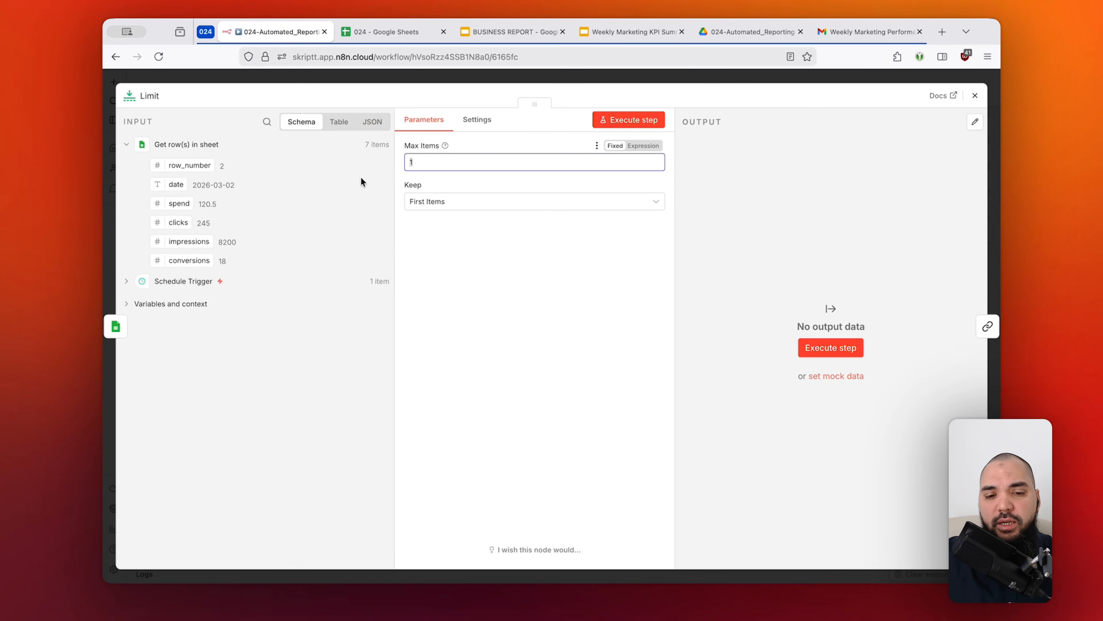
left_click(464, 161)
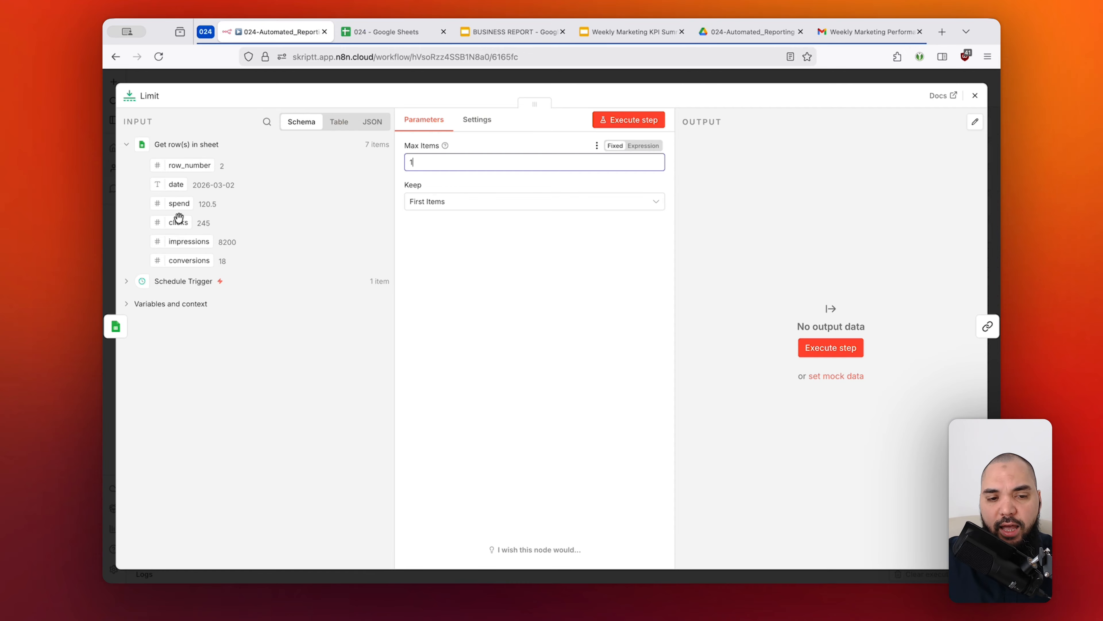
left_click(382, 32)
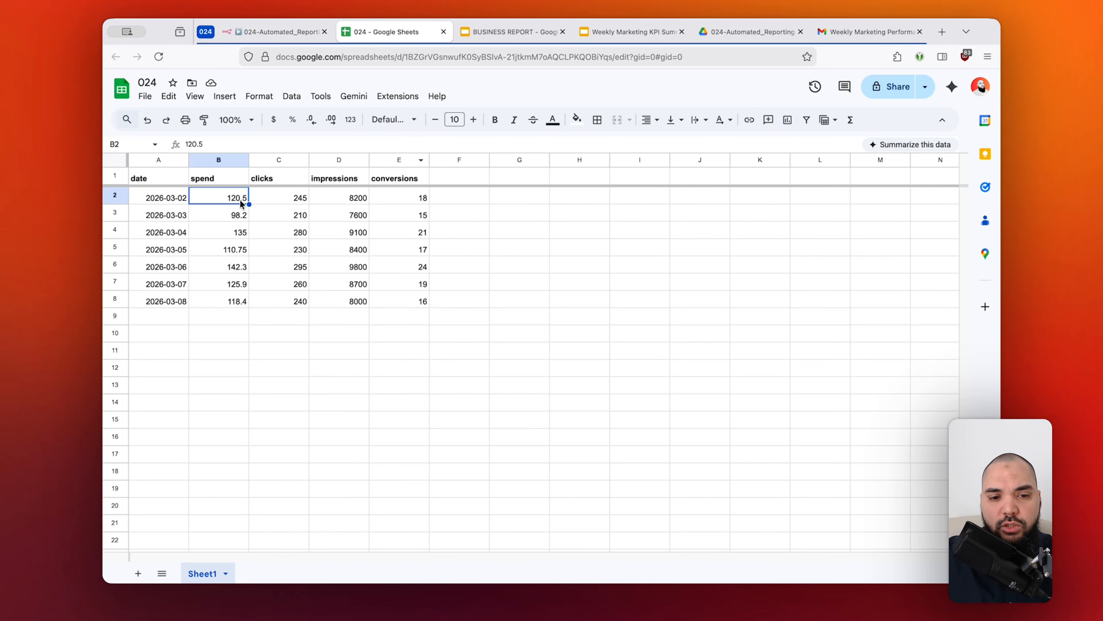
left_click(170, 198)
left_click(282, 31)
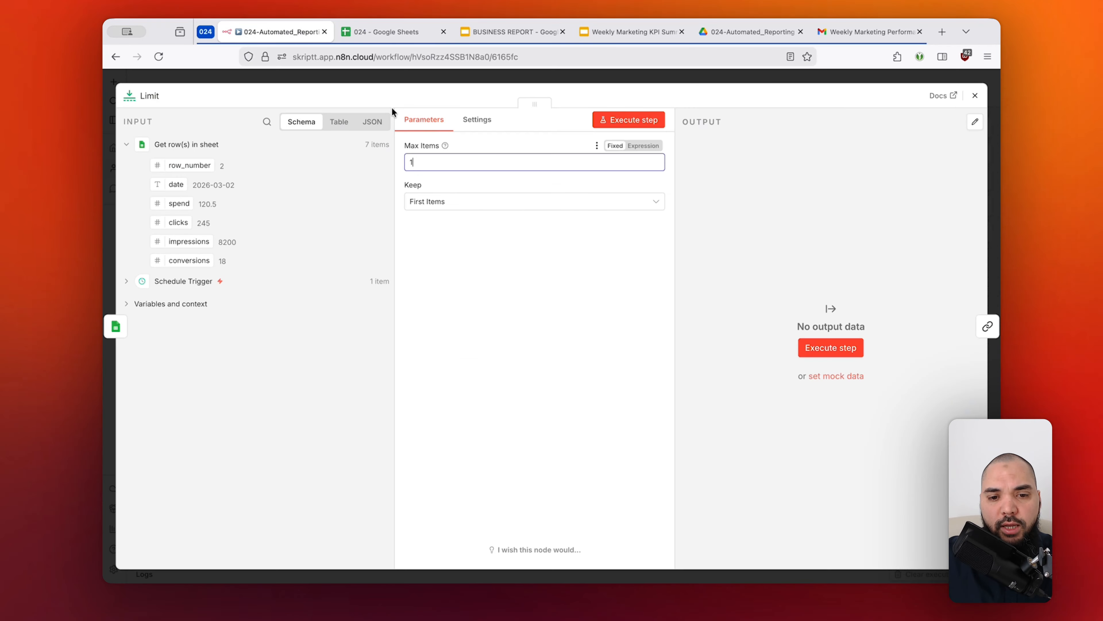
left_click(521, 77)
left_click_drag(570, 170, 754, 428)
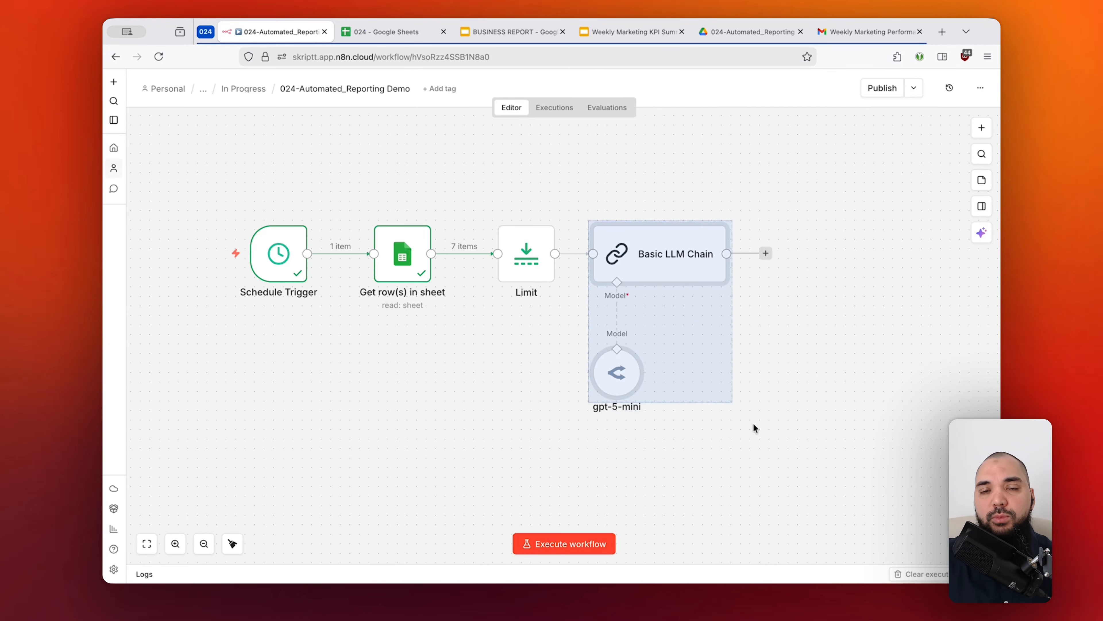
left_click(773, 424)
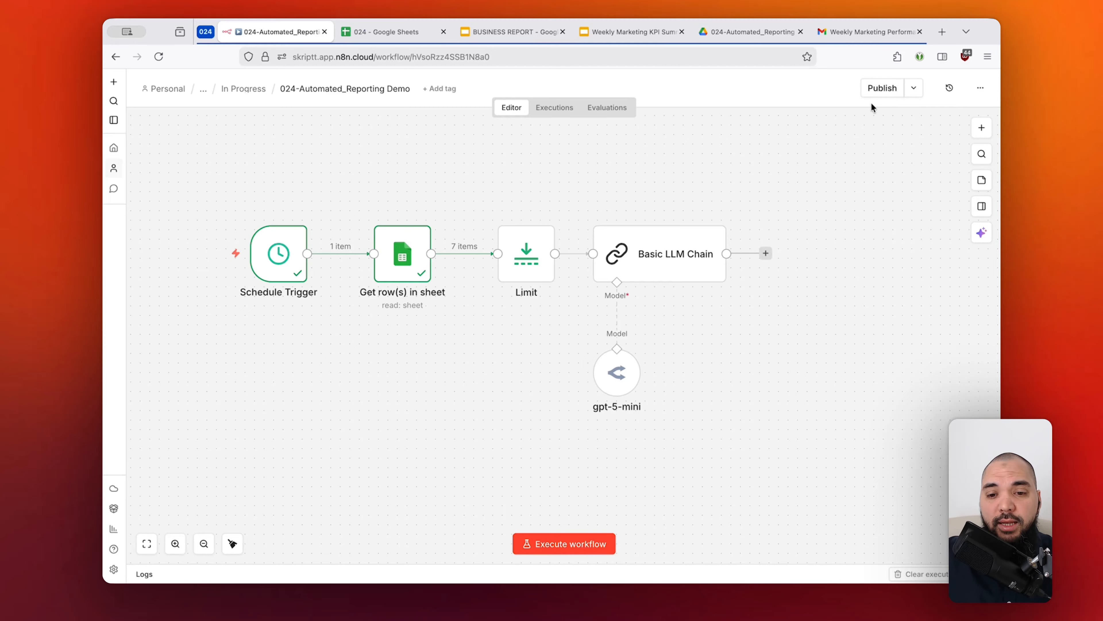
Execute the workflow to run the Limit node and the Basic LLM Chain on the sheet data.
mouse_move(502, 250)
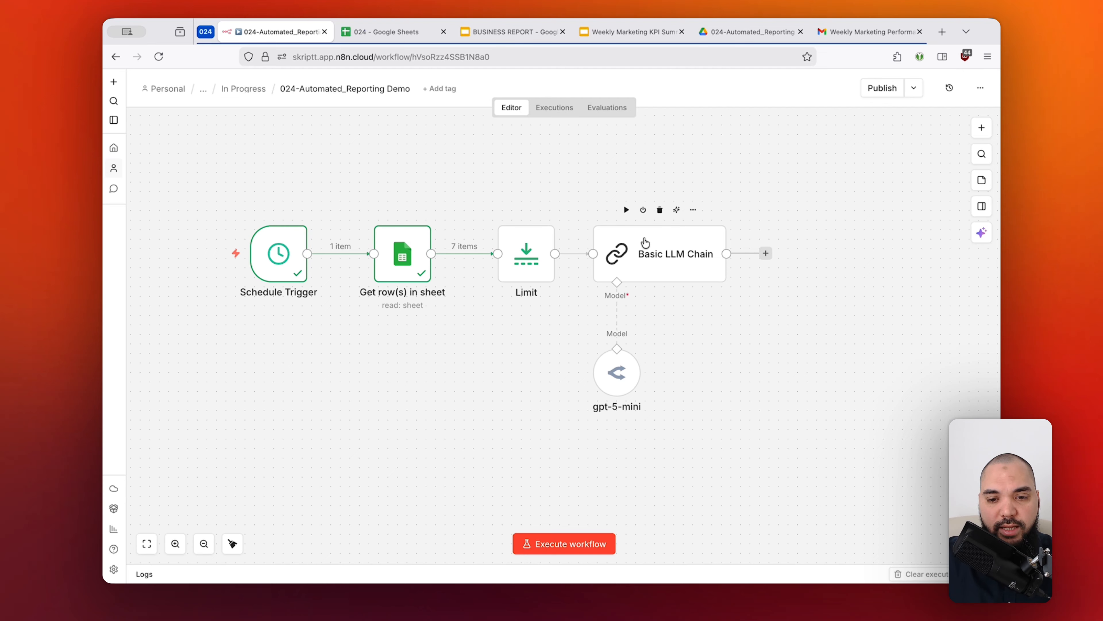
mouse_move(511, 268)
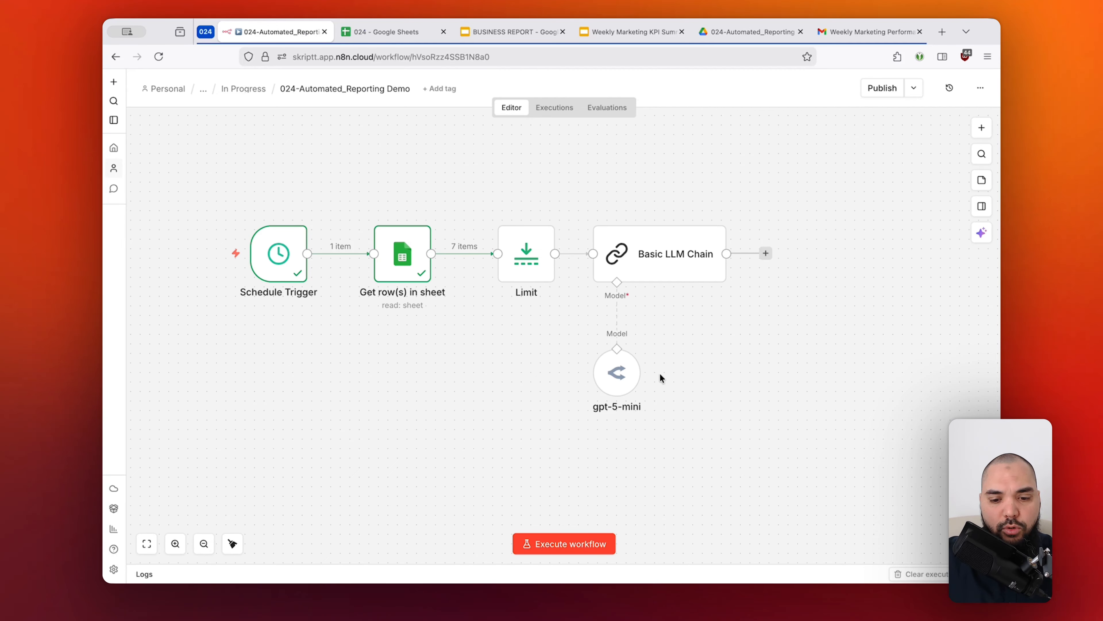
left_click(564, 544)
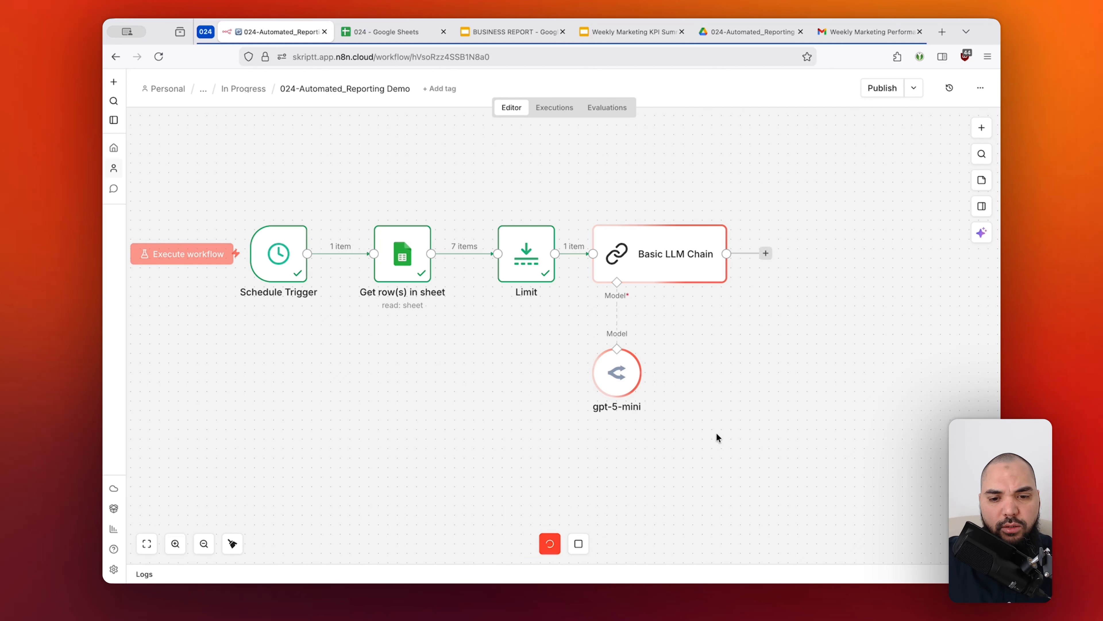
Move the Basic LLM Chain and its gpt-5-mini node together further away from the Limit node.
left_click_drag(576, 187, 764, 465)
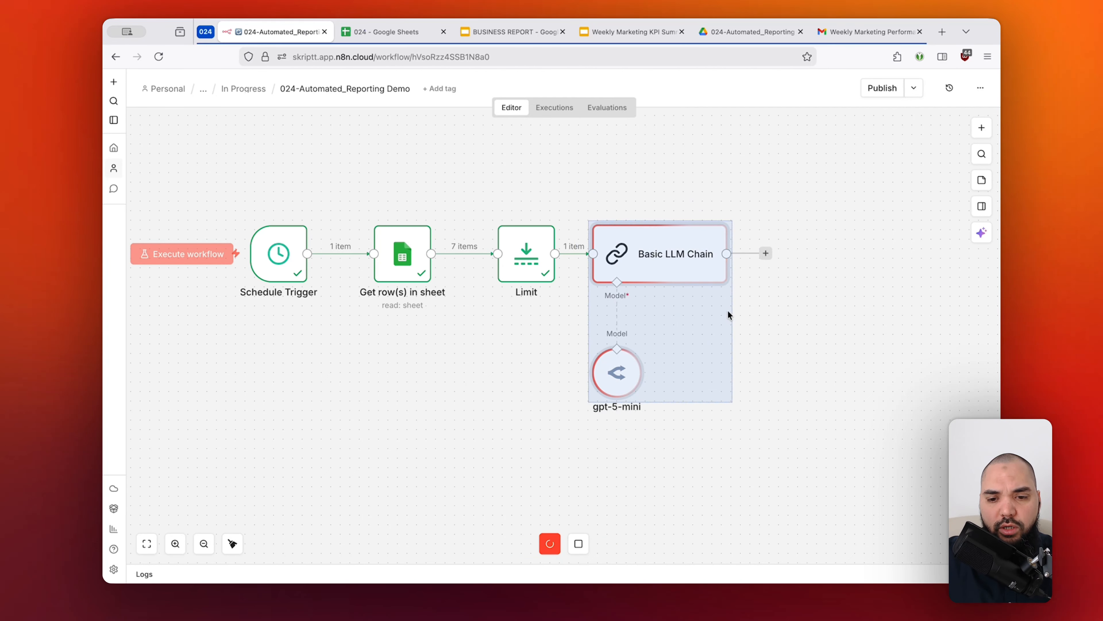
left_click_drag(679, 253, 727, 253)
left_click_drag(435, 194, 503, 311)
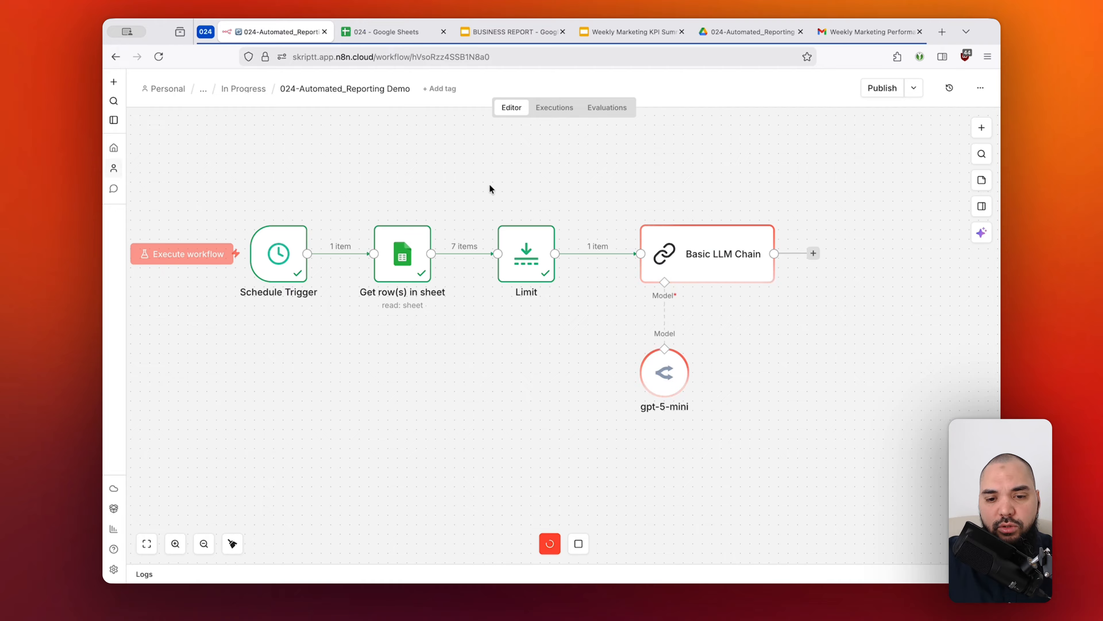
left_click_drag(560, 183, 631, 303)
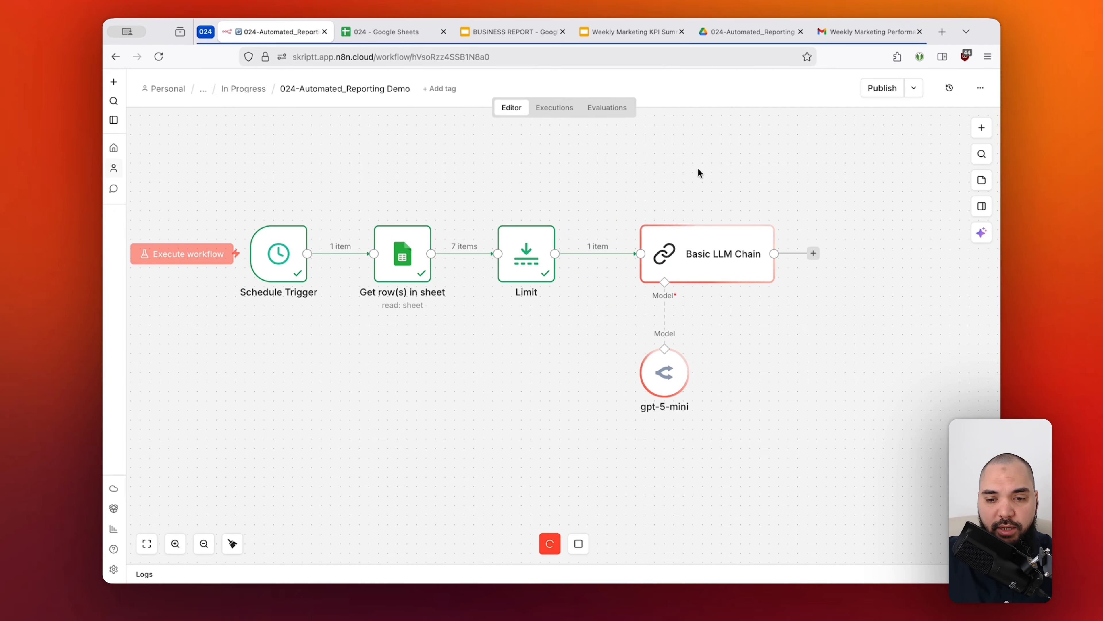
scroll(698, 168, "down", 1)
scroll(698, 168, "down", 2)
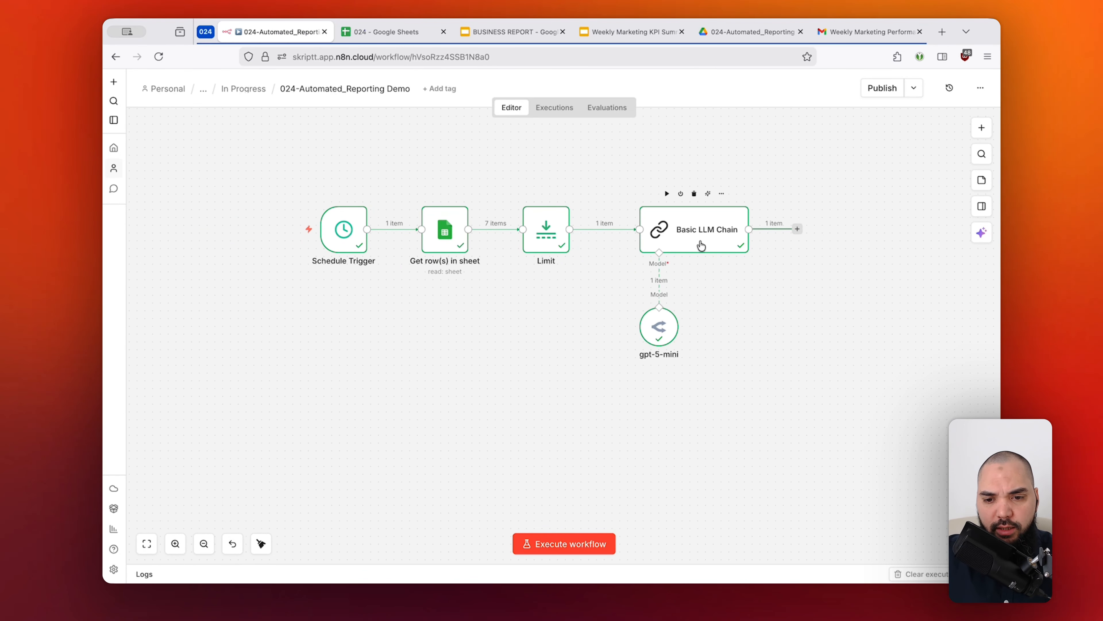
Compare the Basic LLM Chain's text output with the JSON format specified at the end of its prompt.
double_click(692, 238)
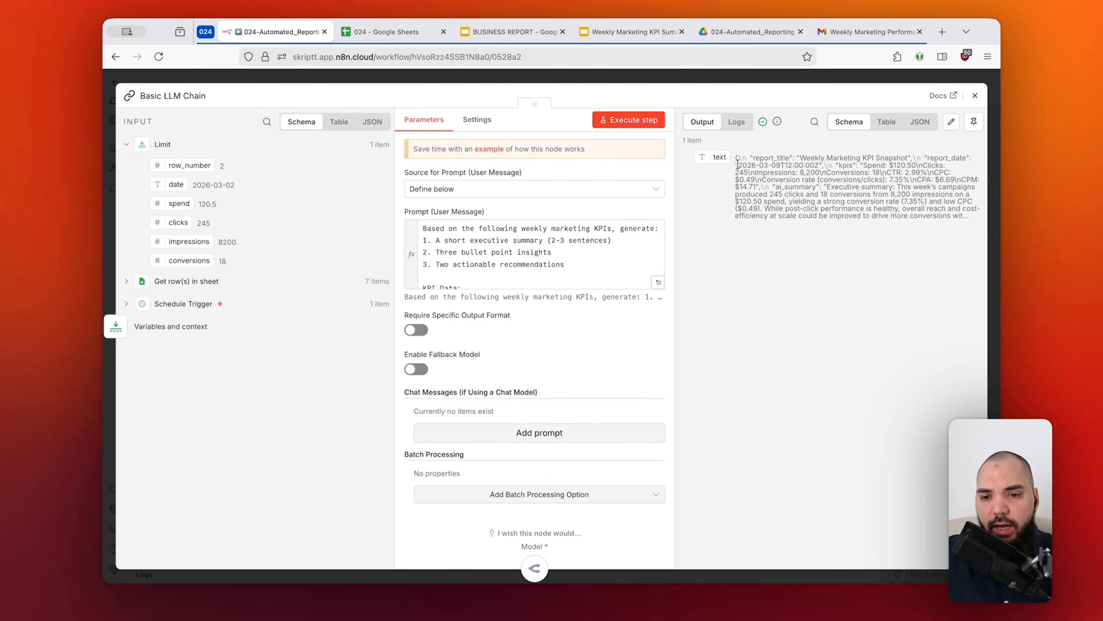
left_click_drag(737, 166, 866, 228)
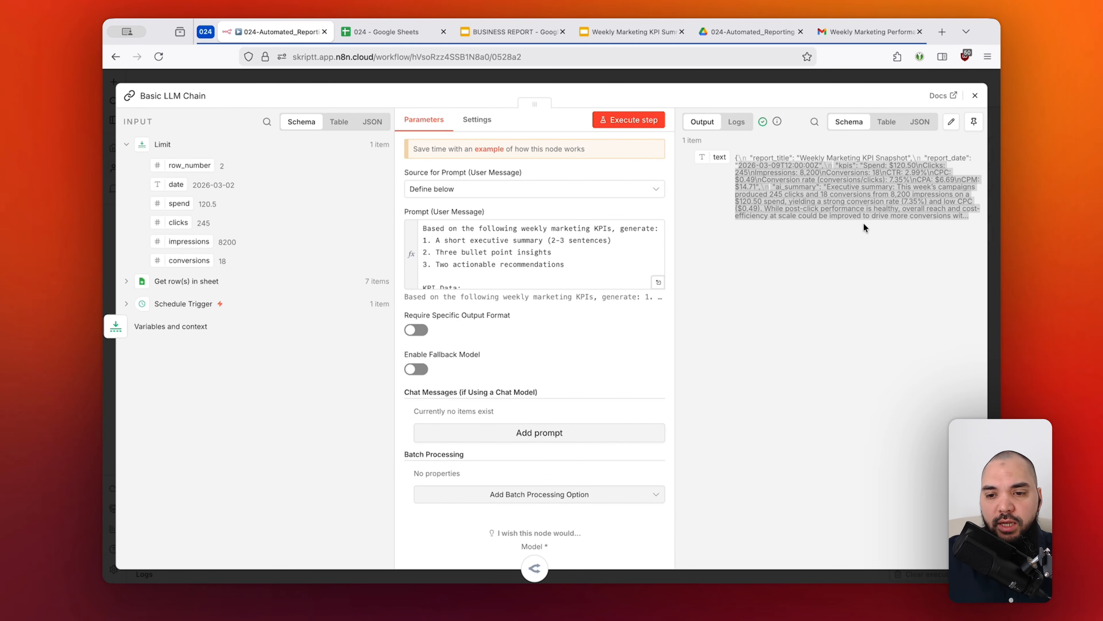
left_click(658, 282)
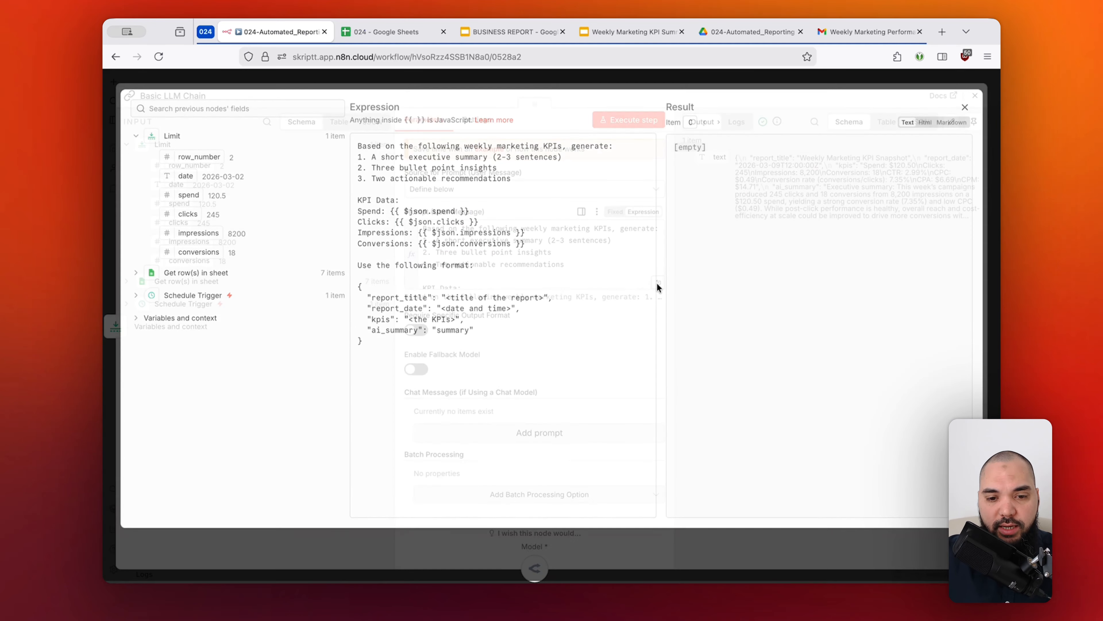
left_click_drag(359, 289, 397, 346)
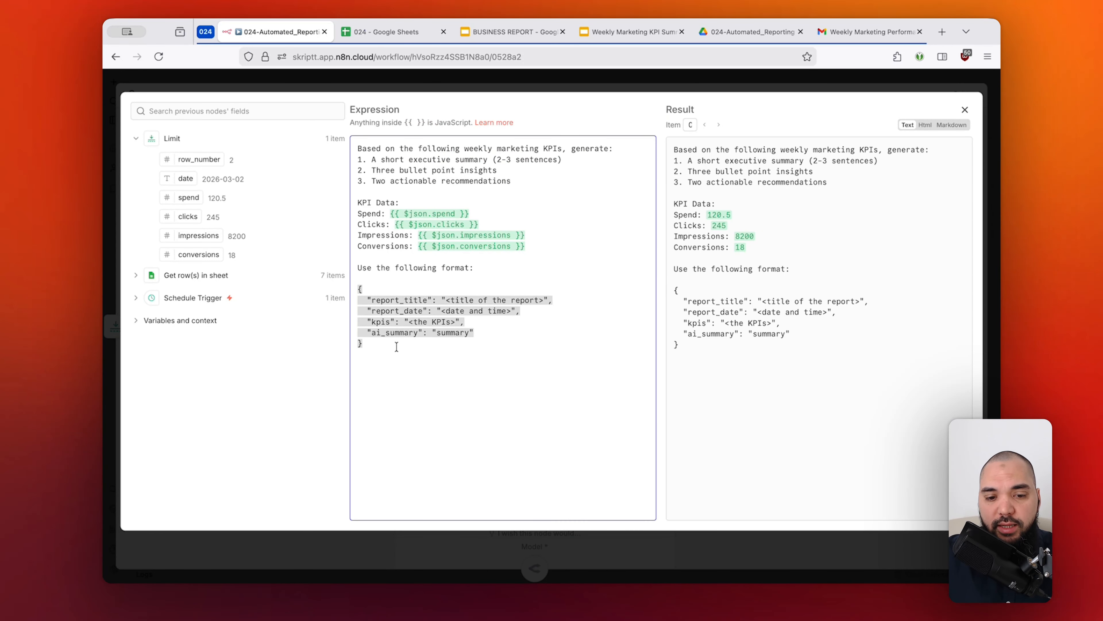
left_click(420, 325)
left_click(671, 87)
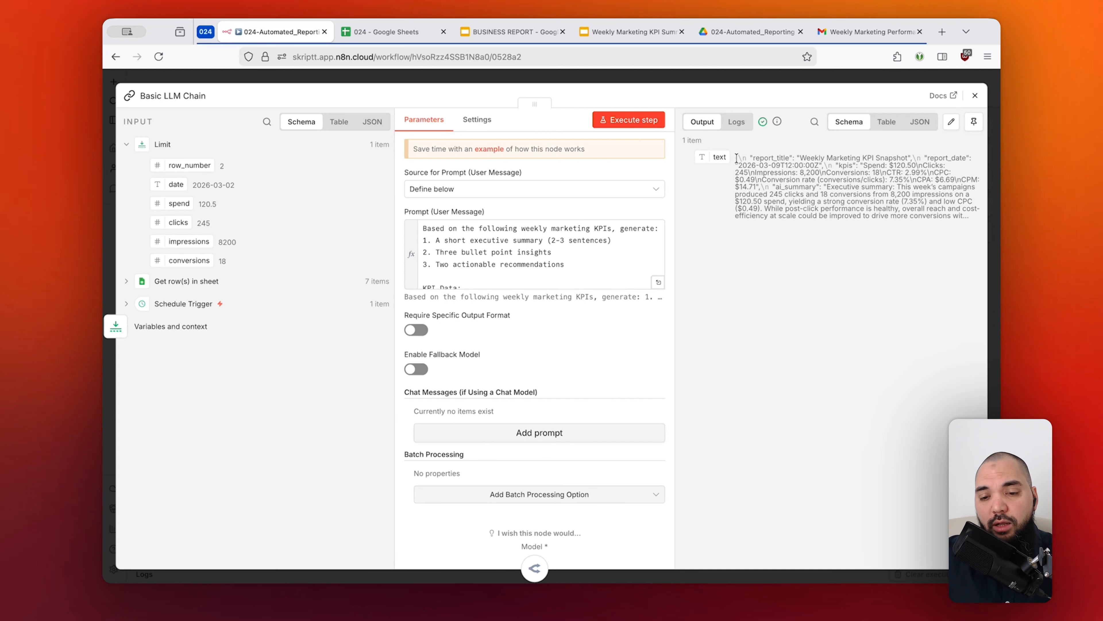
Examine the report title, KPIs and AI summary parts within the Basic LLM Chain's single text output.
left_click_drag(736, 158, 868, 212)
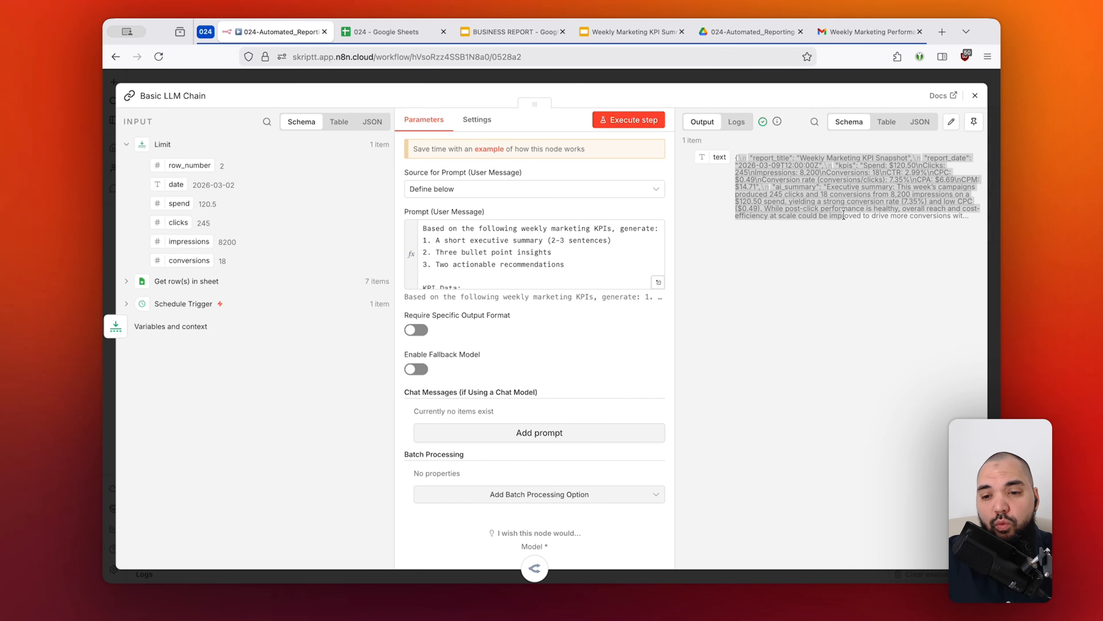
left_click(868, 212)
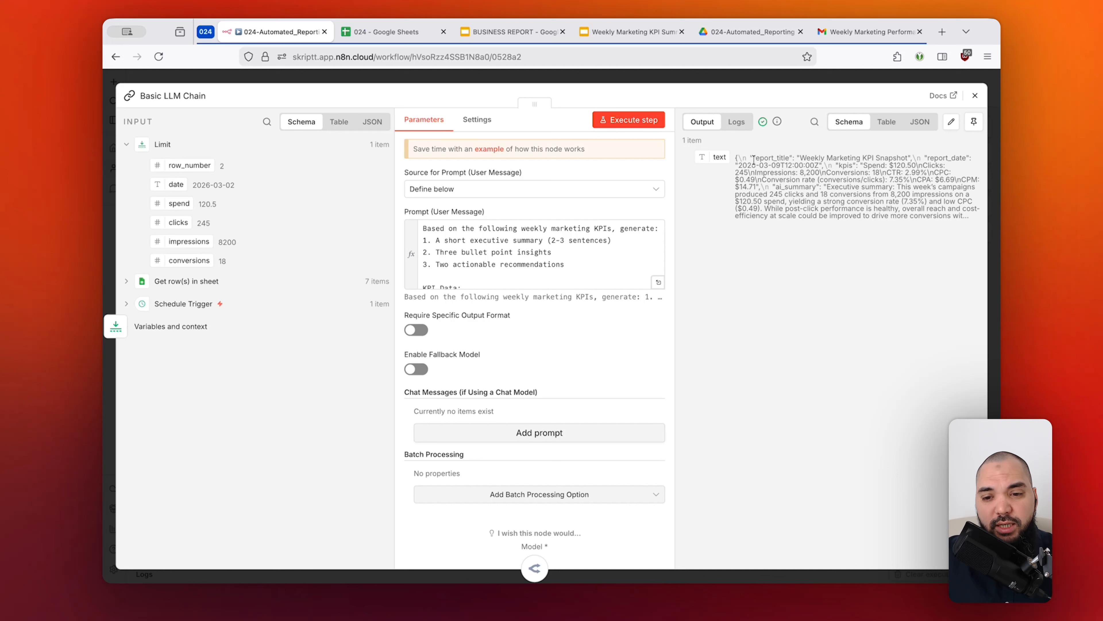
left_click_drag(752, 158, 789, 156)
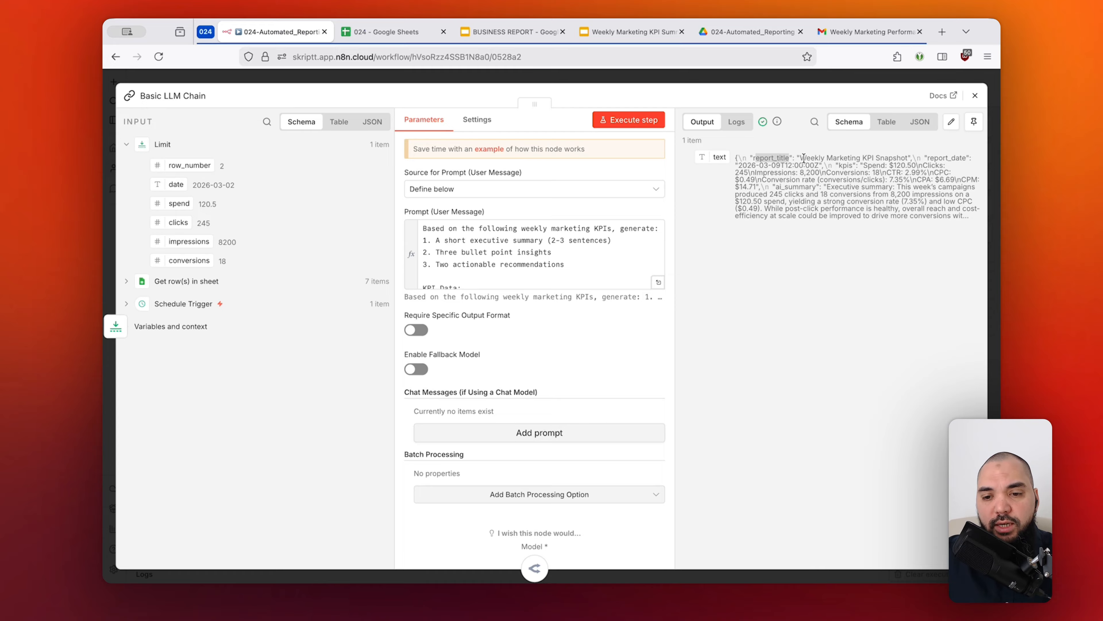
left_click_drag(863, 165, 886, 166)
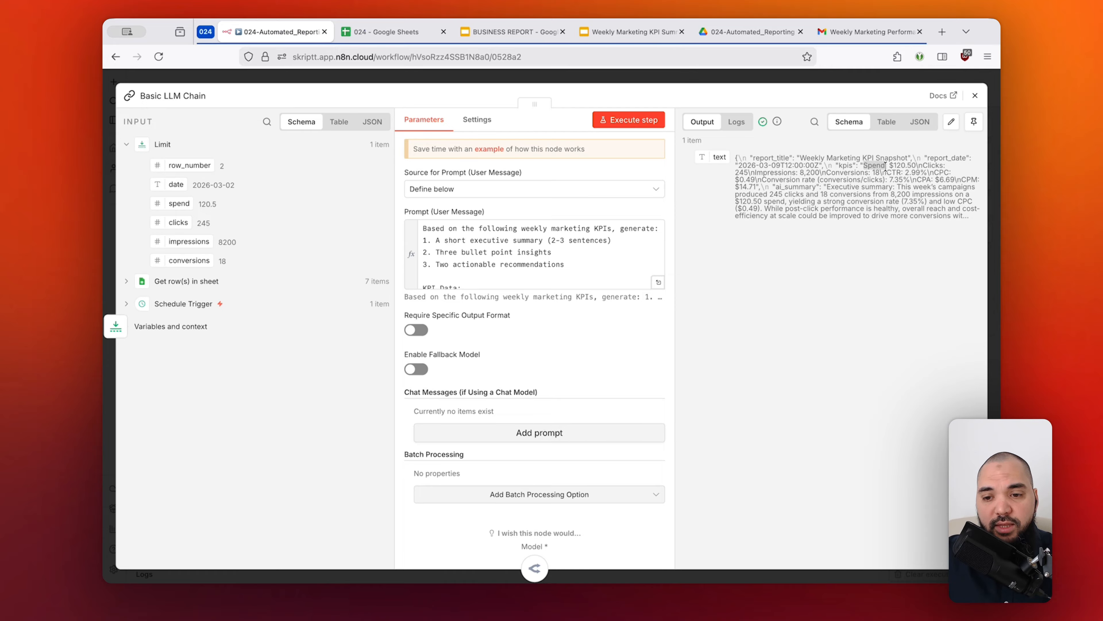
left_click(831, 197)
left_click_drag(747, 175, 831, 185)
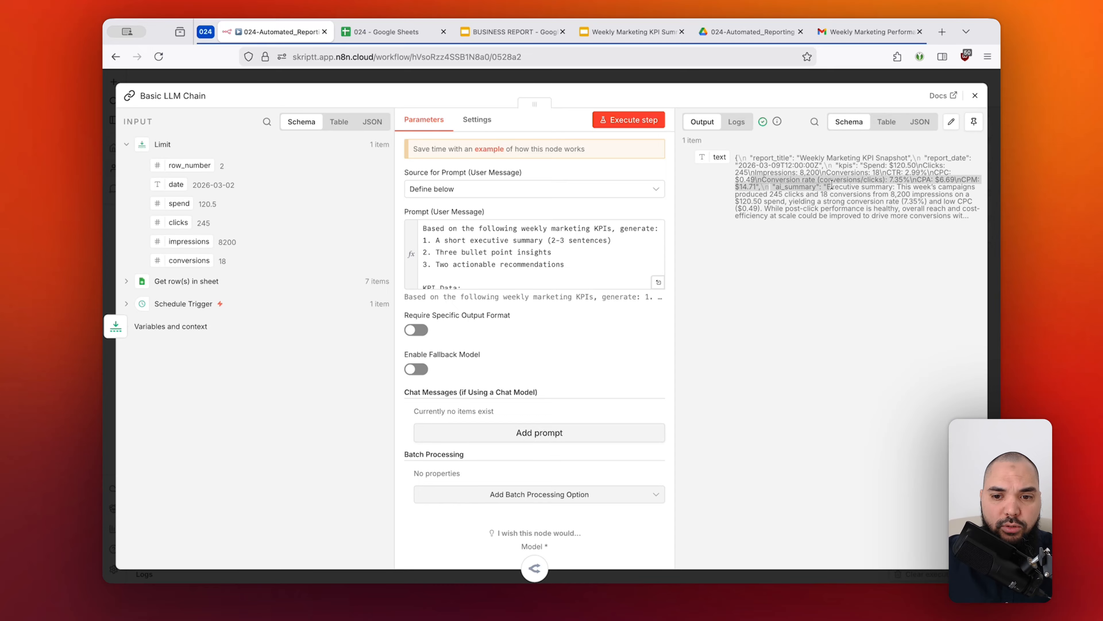
left_click(777, 206)
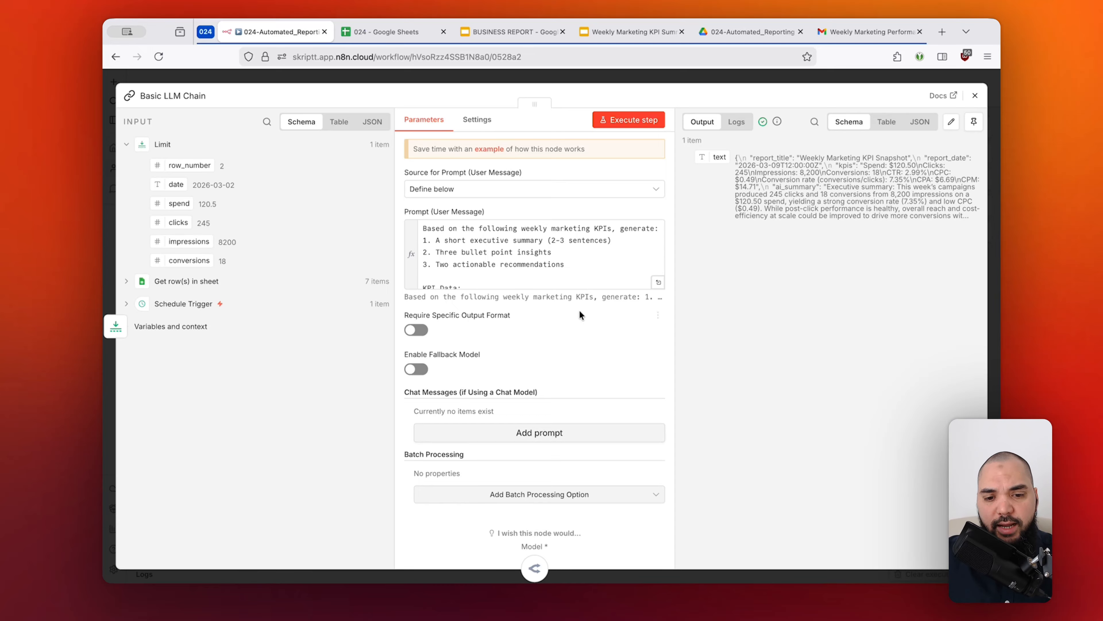
Enable Require Specific Output Format on the Basic LLM Chain and return to the workflow canvas.
left_click(425, 333)
scroll(637, 316, "down", 2)
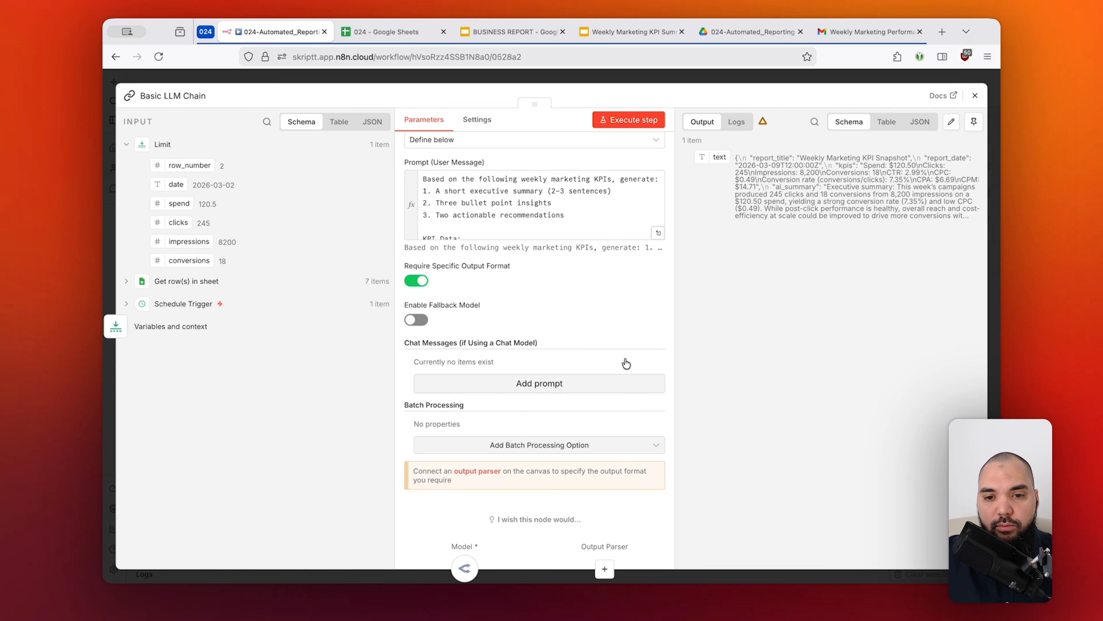
left_click(614, 73)
Attach a Structured Output Parser to the Basic LLM Chain's Output Parser connector.
scroll(733, 306, "up", 3)
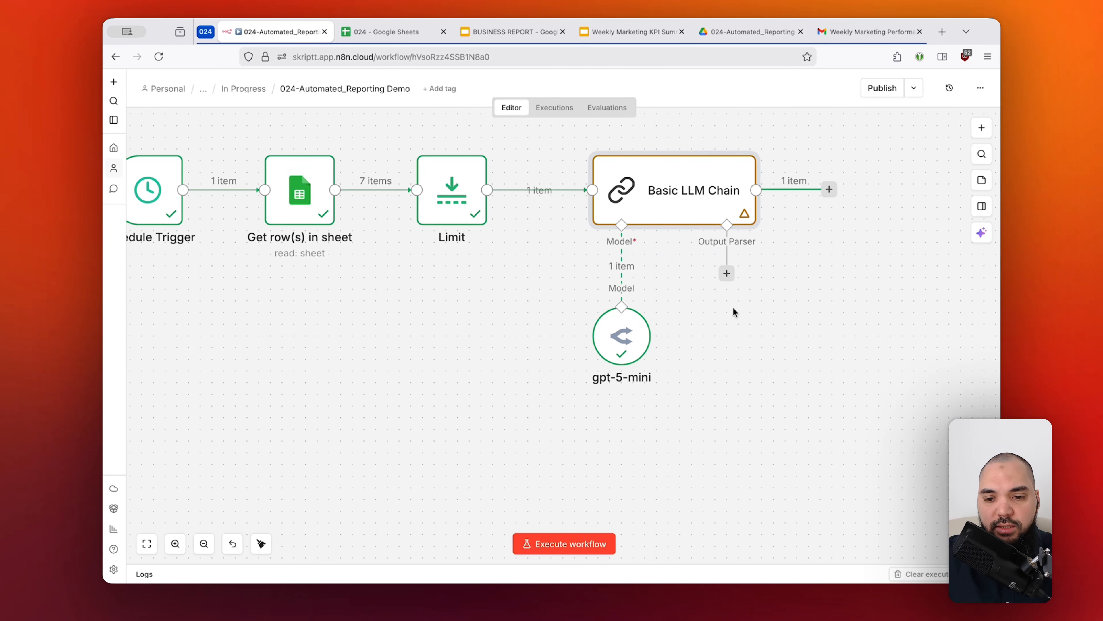
left_click_drag(683, 245, 570, 438)
left_click(753, 324)
left_click(727, 273)
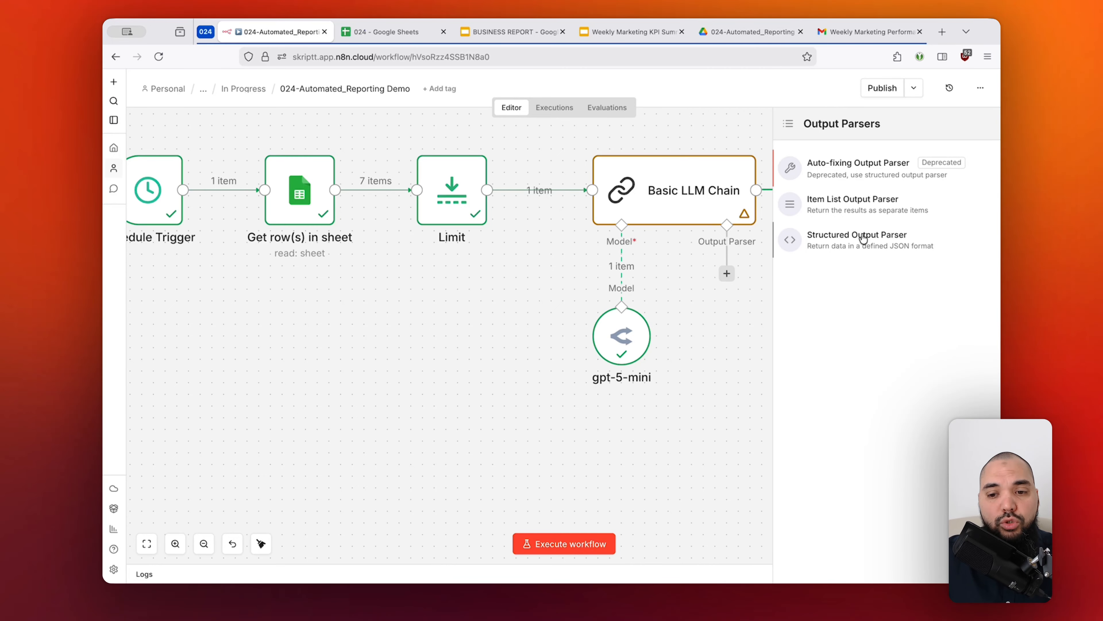
left_click(874, 247)
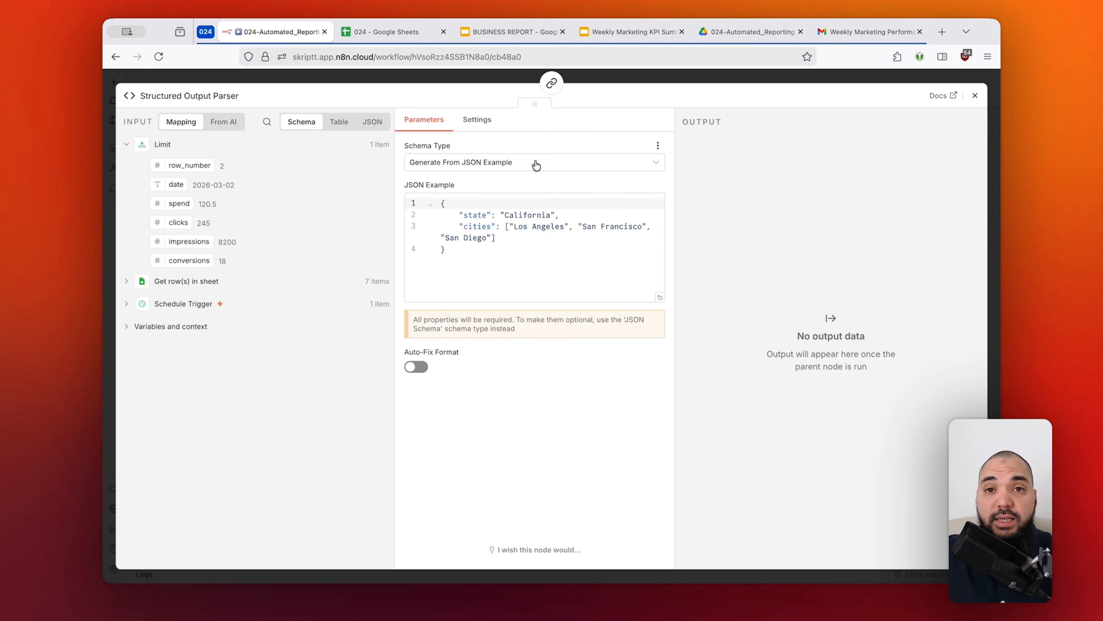
Examine the Structured Output Parser's default JSON example and its available schema types.
left_click(501, 263)
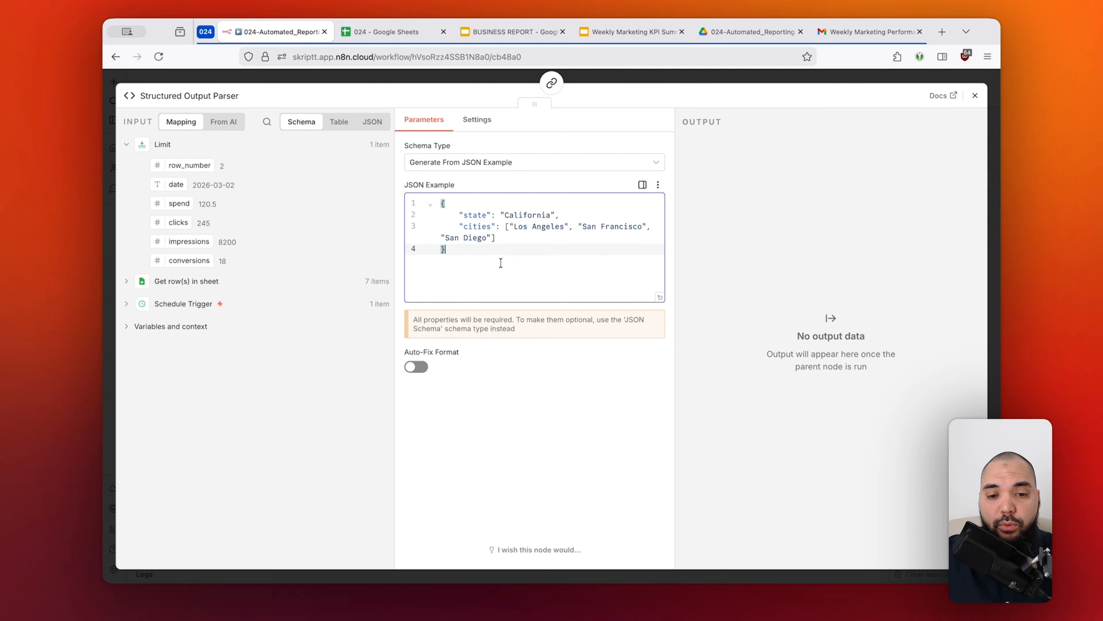
key("super+a")
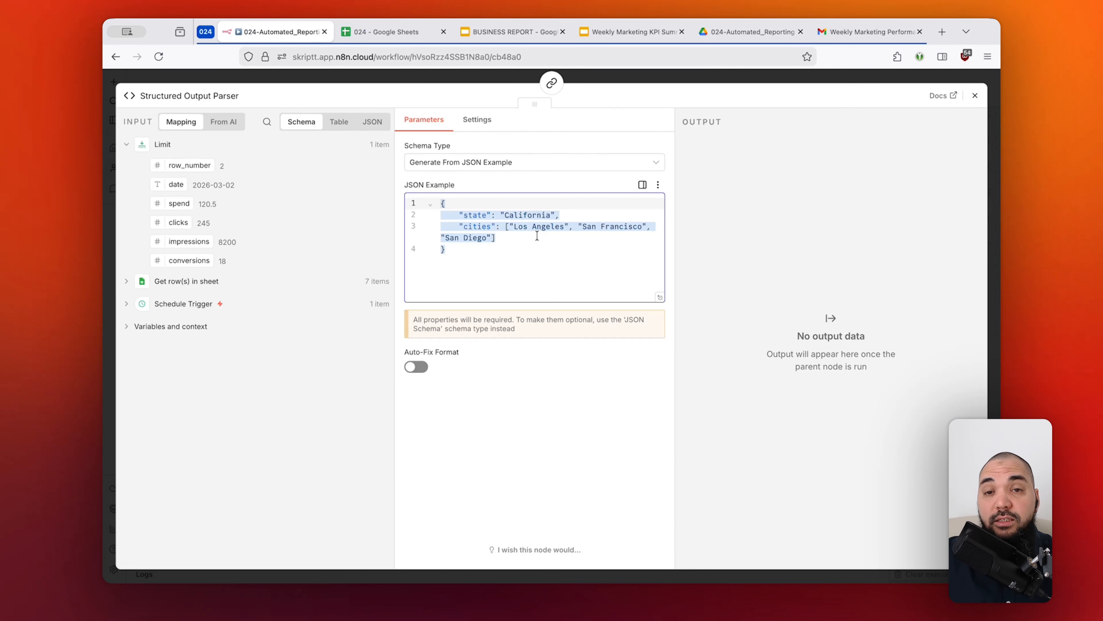
left_click_drag(459, 215, 492, 214)
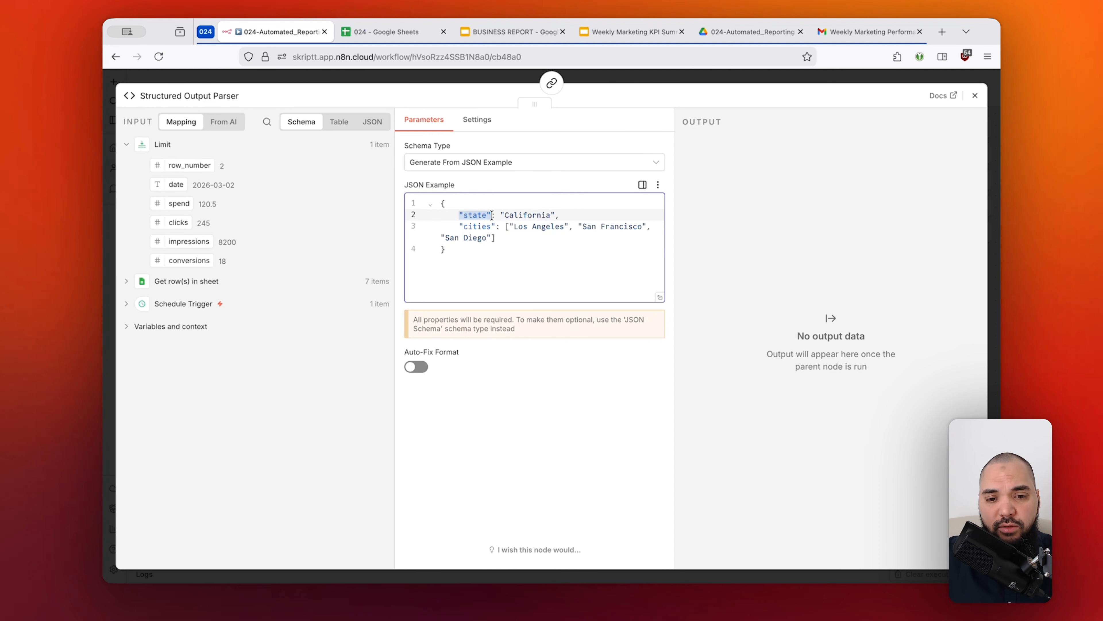
key("super+Tab")
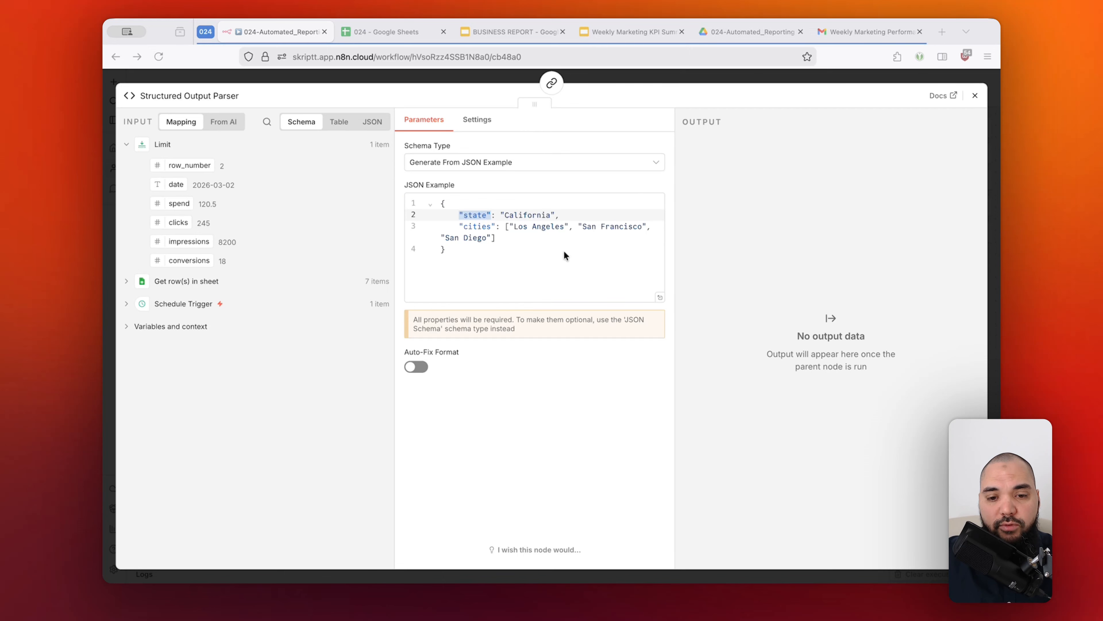
key("super+Tab")
left_click(549, 167)
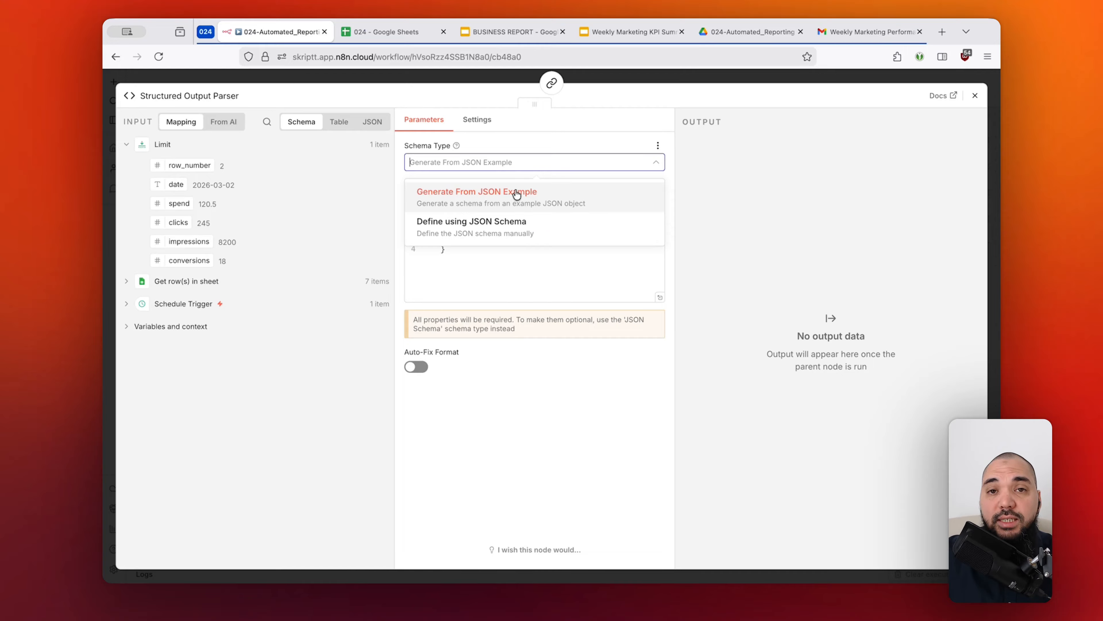
left_click(513, 272)
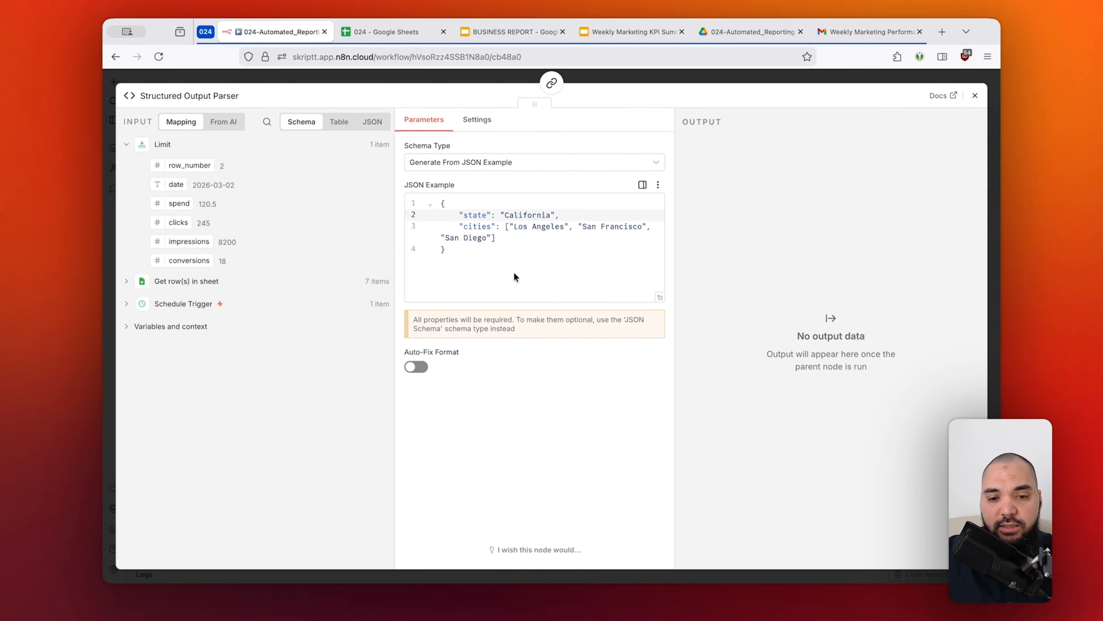
Set the parser's schema type to Define using JSON Schema and replace the schema with the report_title, report_date, kpis and ai_summary JSON.
left_click(493, 162)
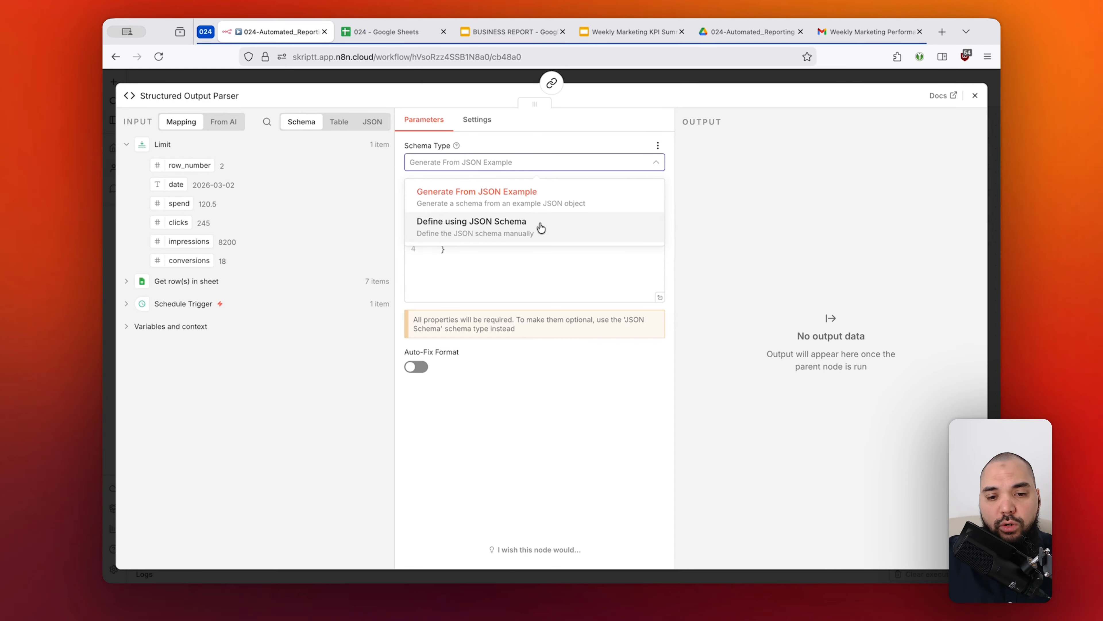
left_click(494, 228)
left_click(536, 237)
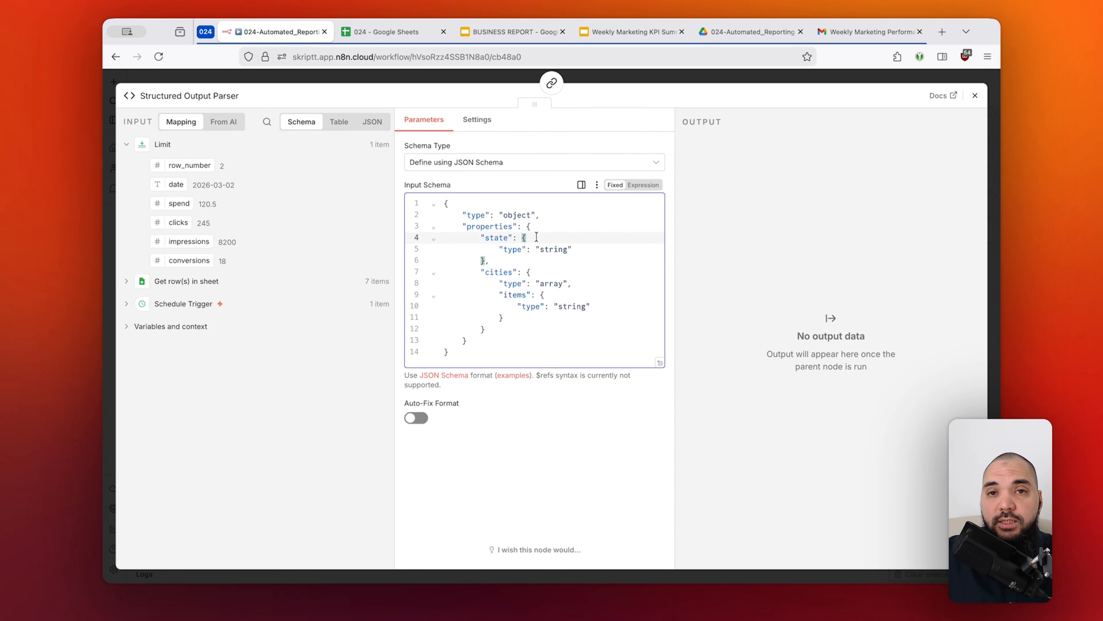
key("ctrl+a")
key("ctrl+v")
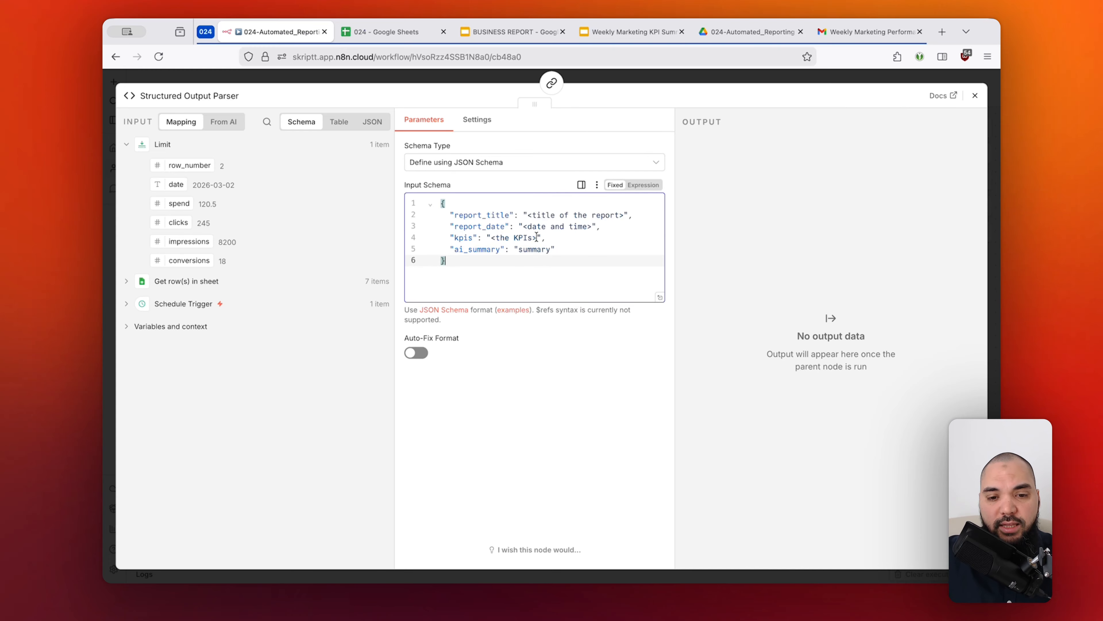
Review the parser's schema type options and the report_title and report_date keys in the pasted JSON.
left_click(521, 170)
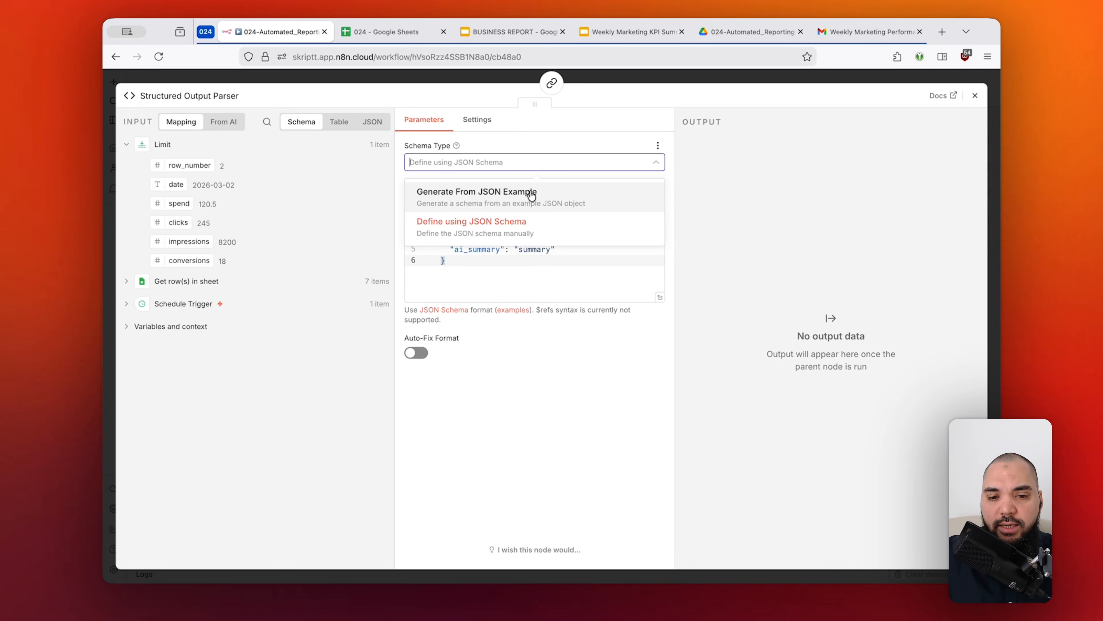
left_click(581, 151)
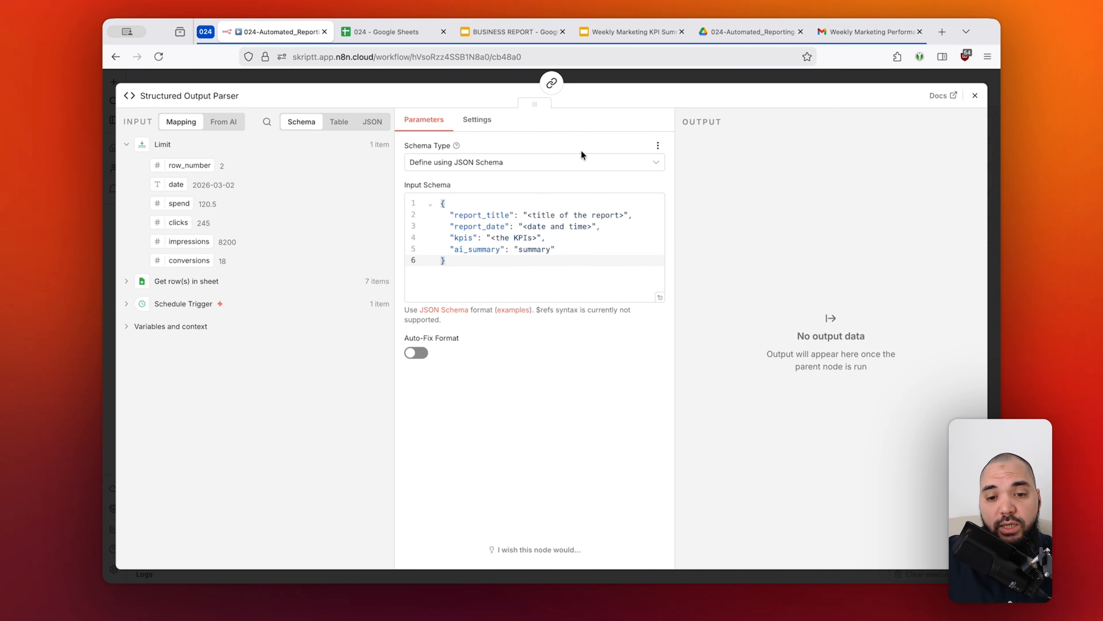
left_click_drag(469, 265, 513, 212)
left_click(483, 227)
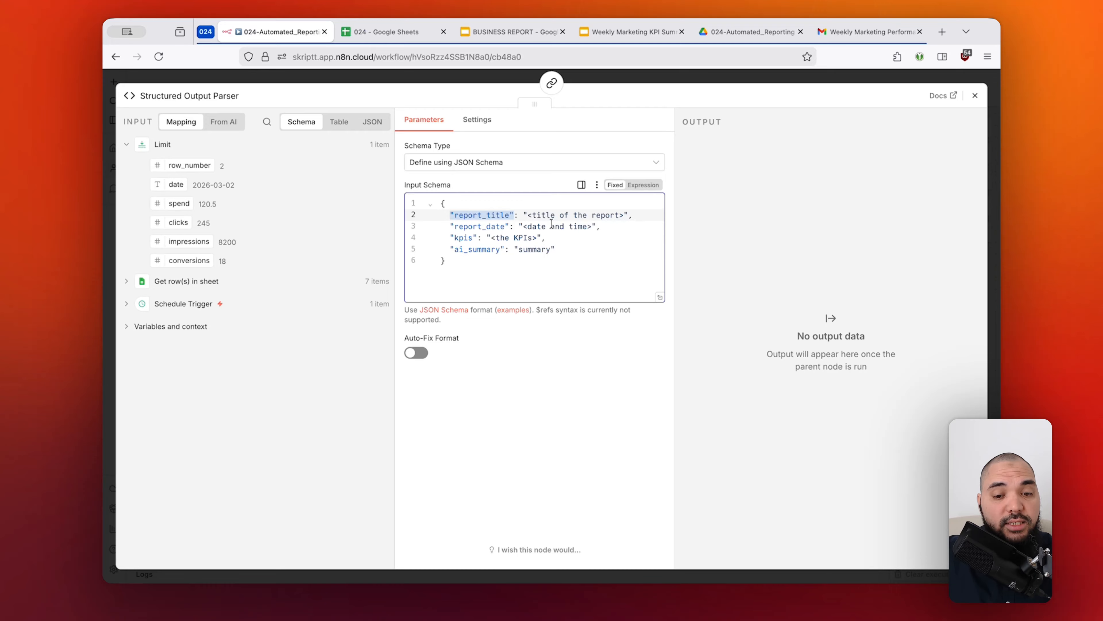
left_click(485, 226)
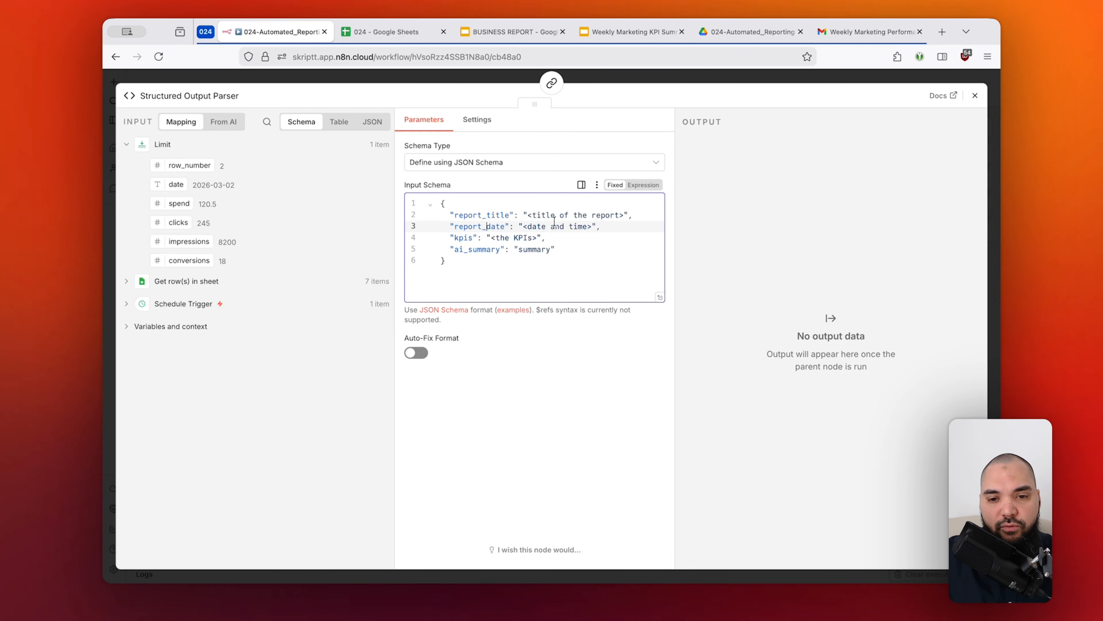
Close the Structured Output Parser settings and run the Basic LLM Chain with the parser attached.
left_click(660, 79)
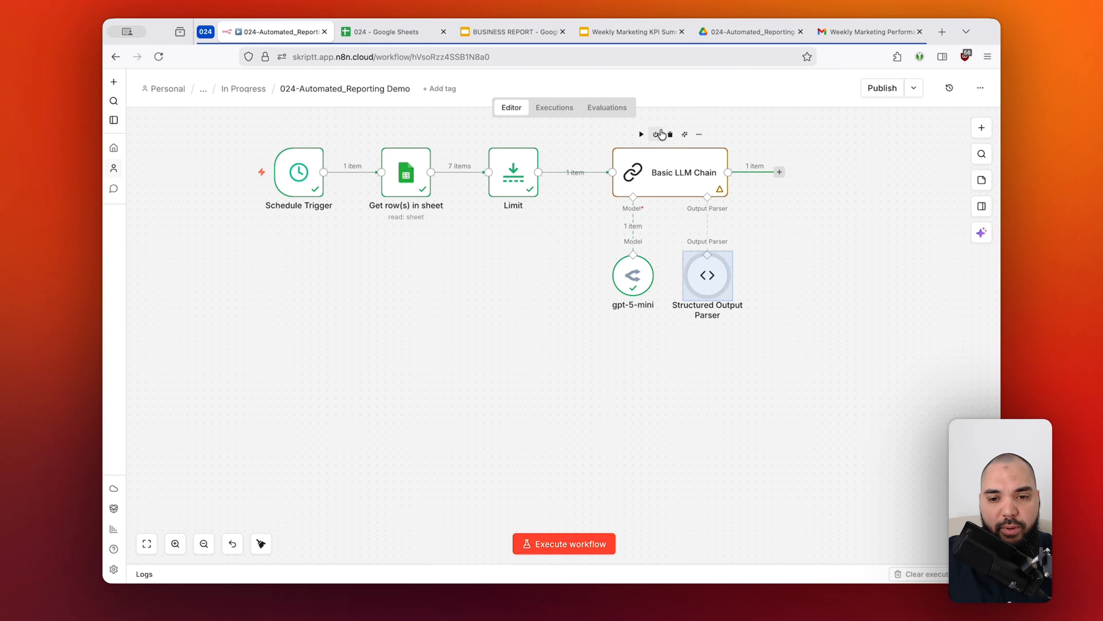
scroll(660, 133, "up", 2)
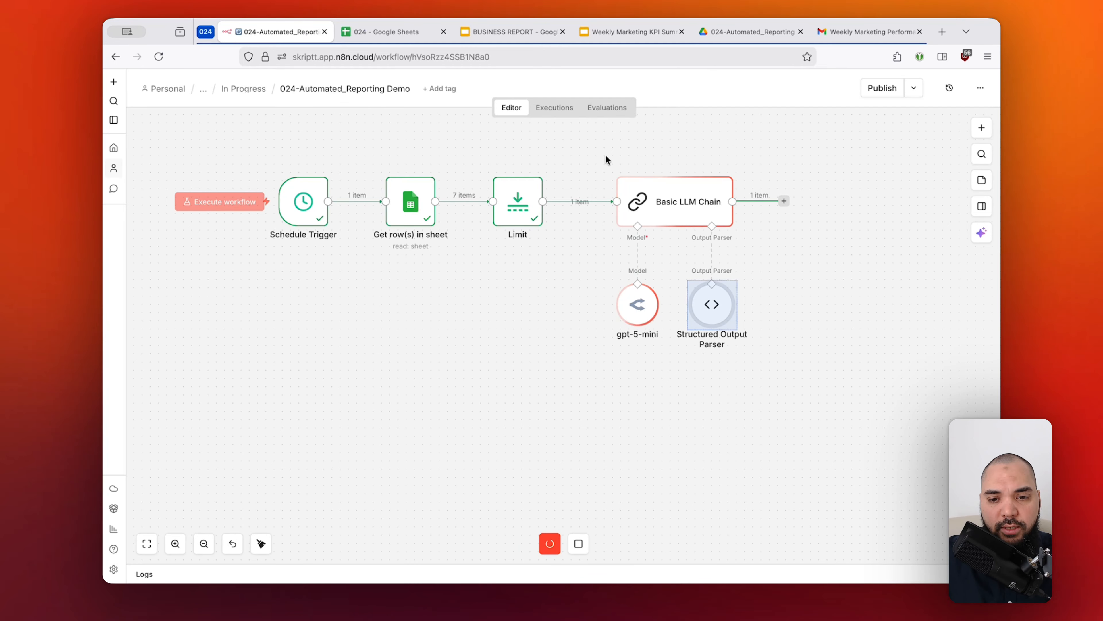
scroll(732, 147, "right", 1)
left_click(771, 288)
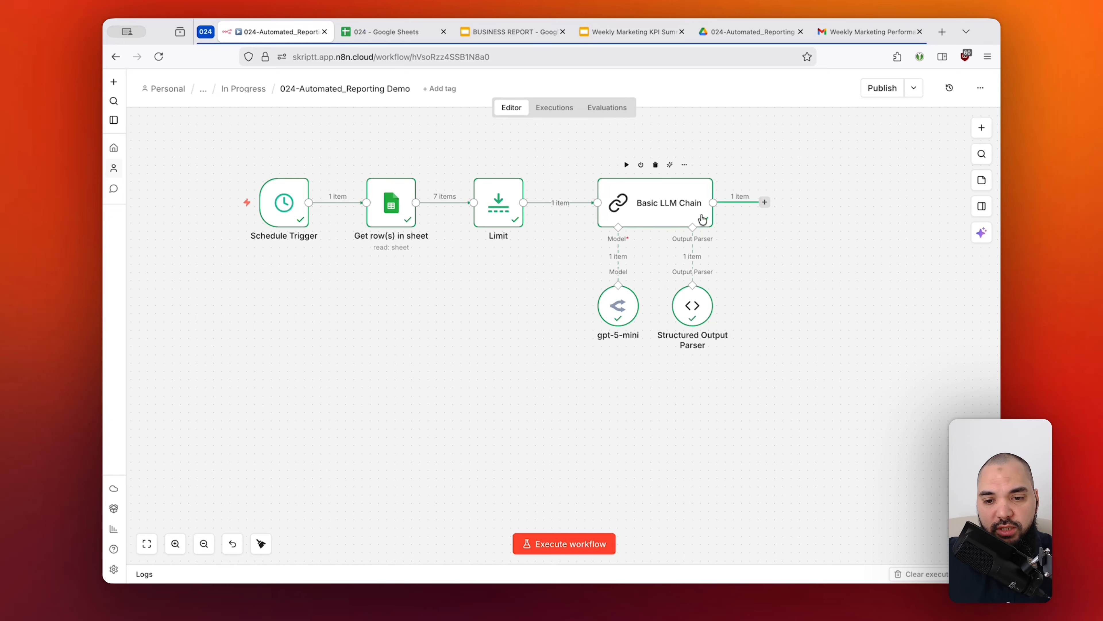
left_click_drag(762, 283, 649, 355)
left_click(745, 305)
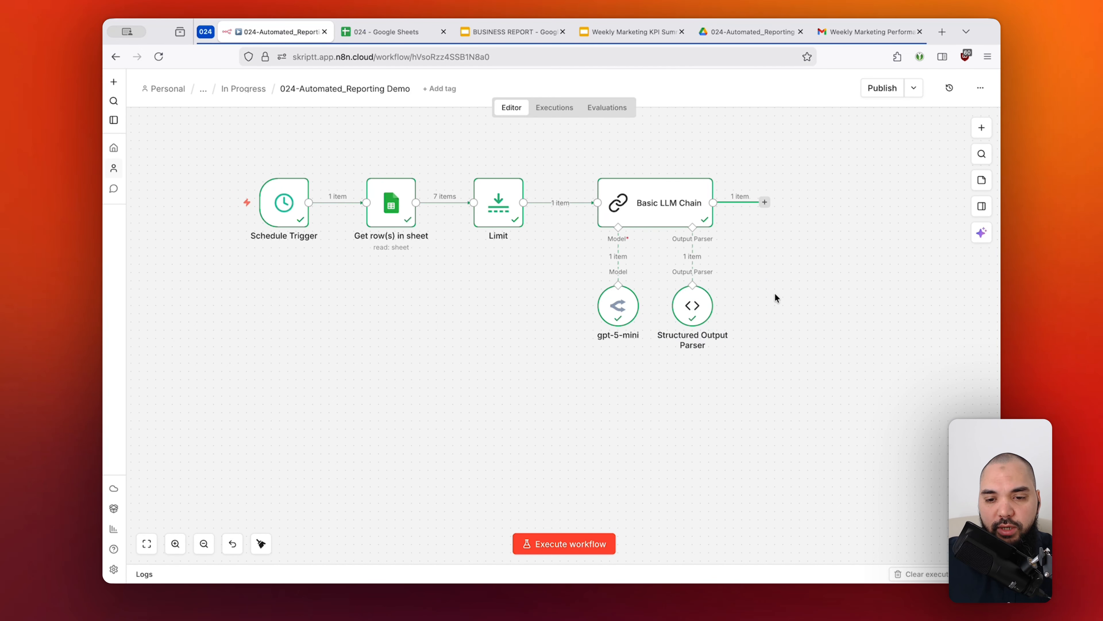
Inspect the Basic LLM Chain's structured output for the report_title, report_date, kpis and ai_summary fields, and return to the canvas.
left_click(686, 206)
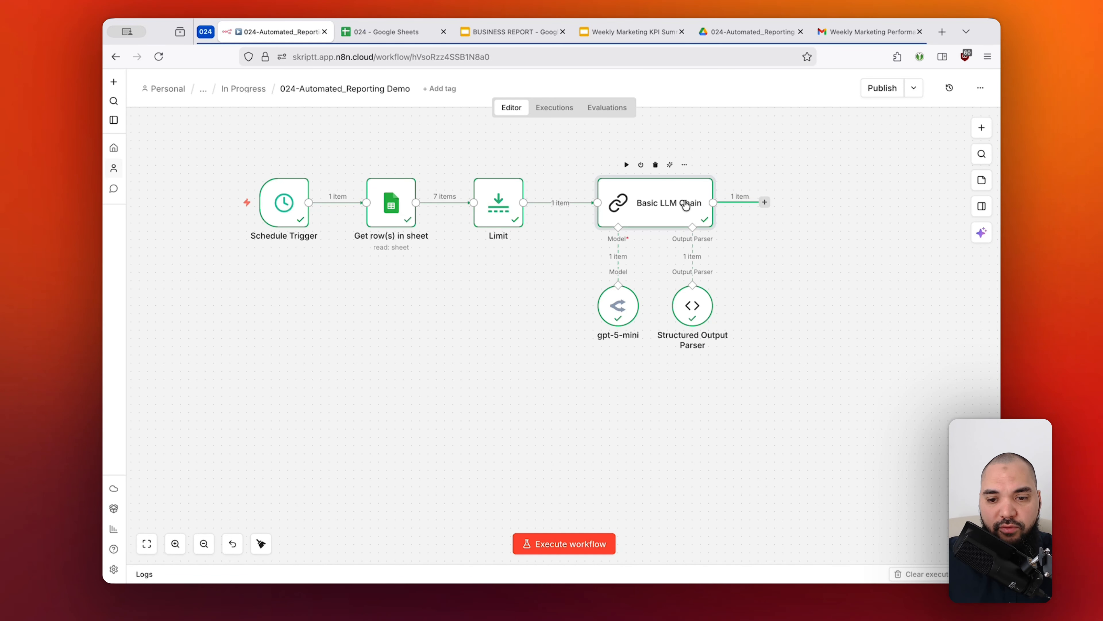
double_click(686, 206)
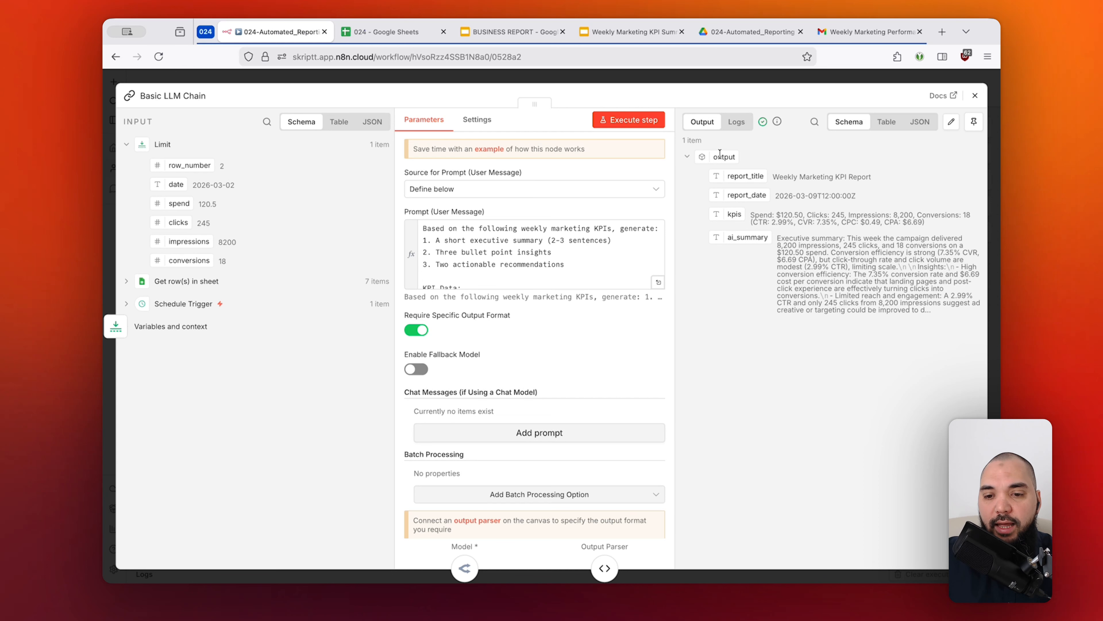
left_click(713, 82)
left_click(667, 167)
scroll(667, 167, "right", 2)
scroll(668, 167, "up", 1)
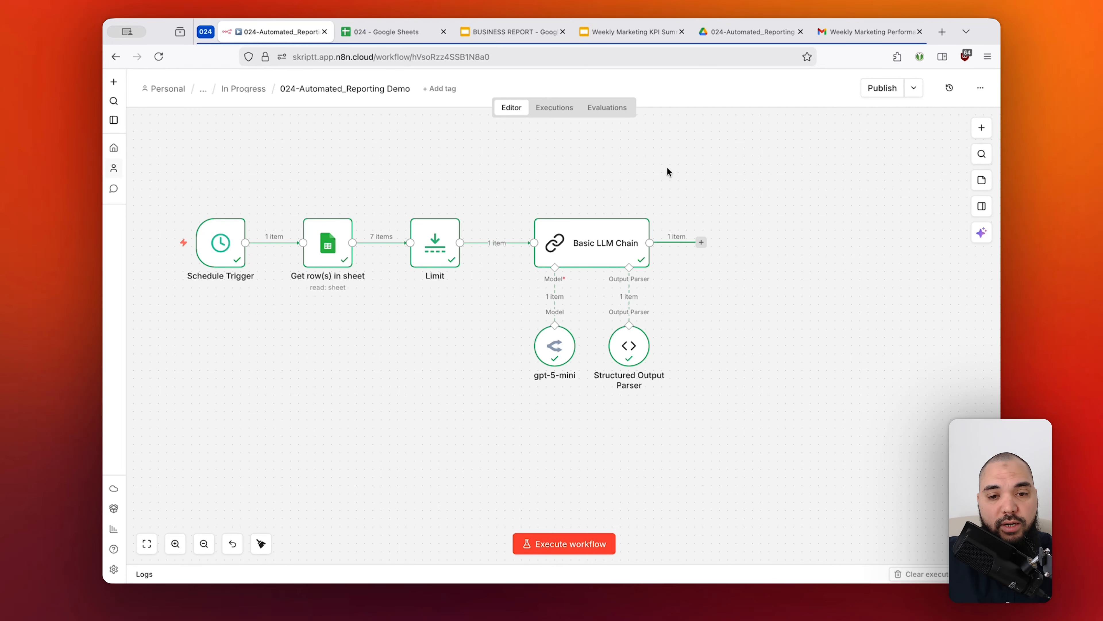
Switch to the BUSINESS REPORT presentation in Google Slides and select the Q1 heading text on the first slide.
left_click(521, 38)
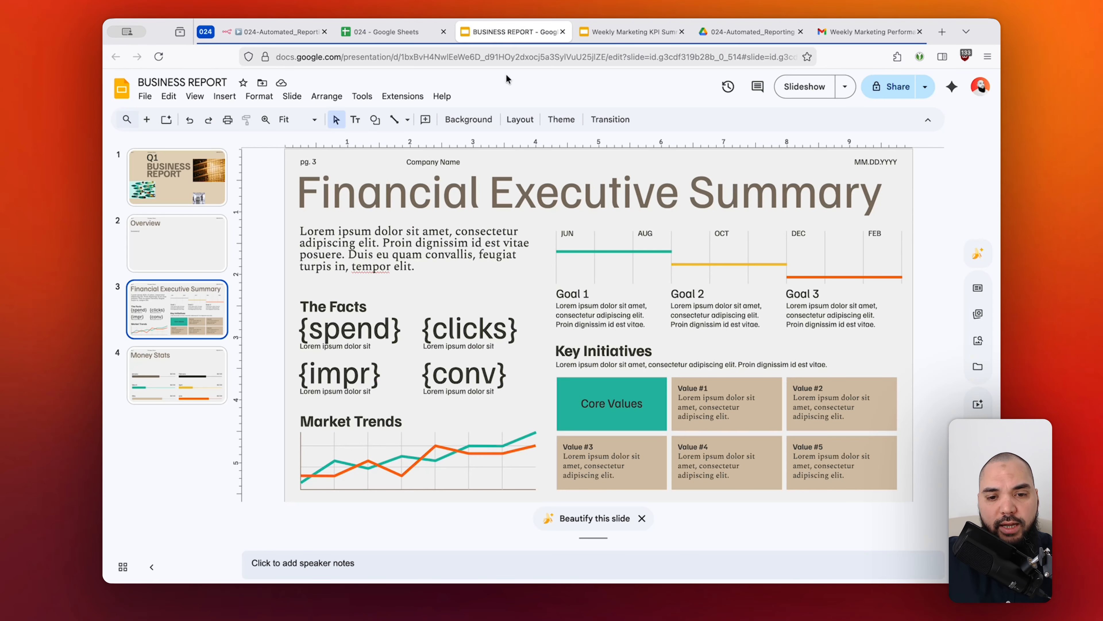
left_click(197, 187)
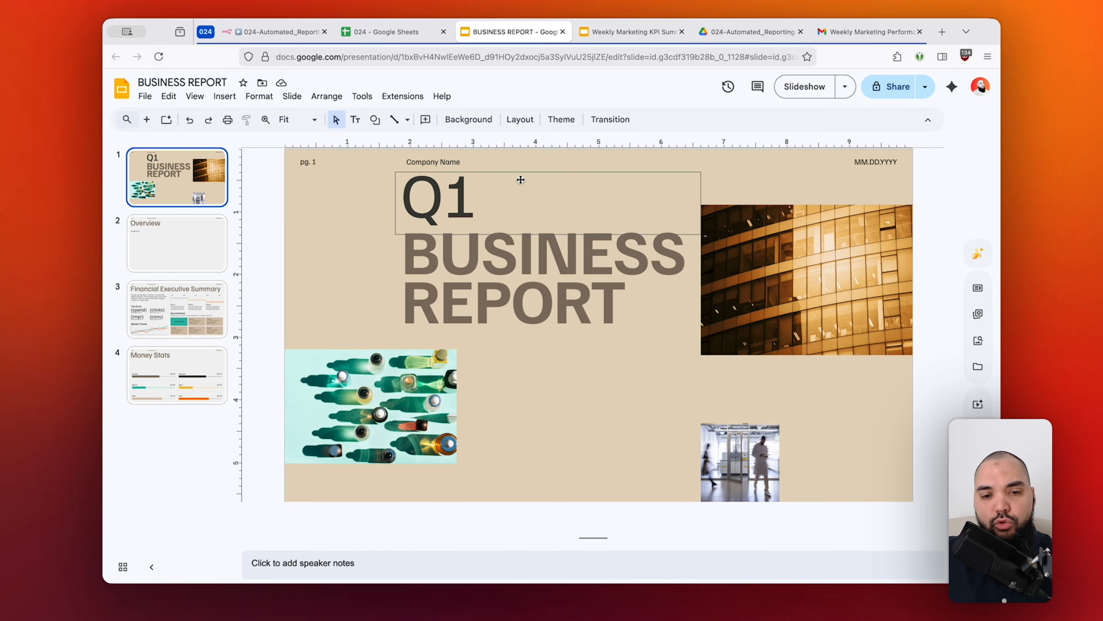
left_click_drag(408, 203, 482, 204)
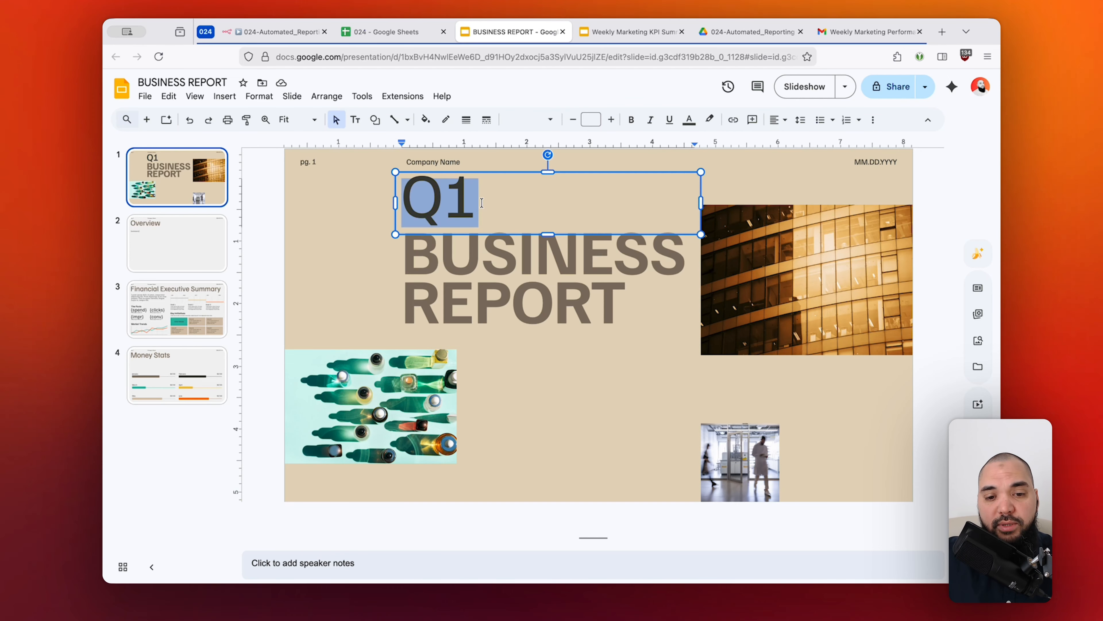
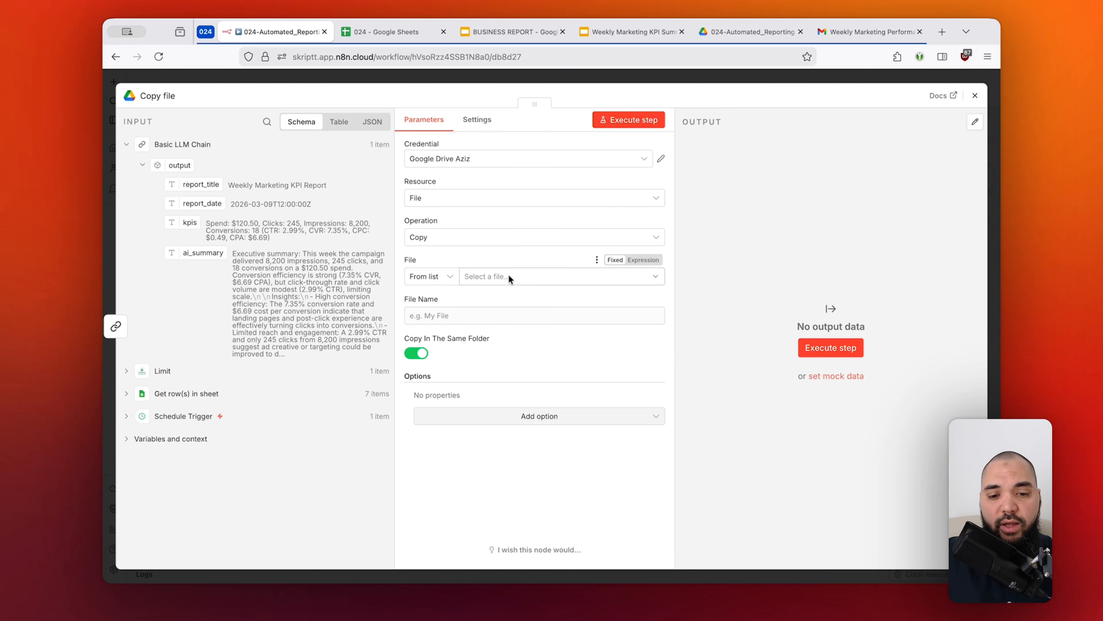
Find and select BUSINESS REPORT as the file to duplicate in the Google Drive Copy file node.
left_click(536, 274)
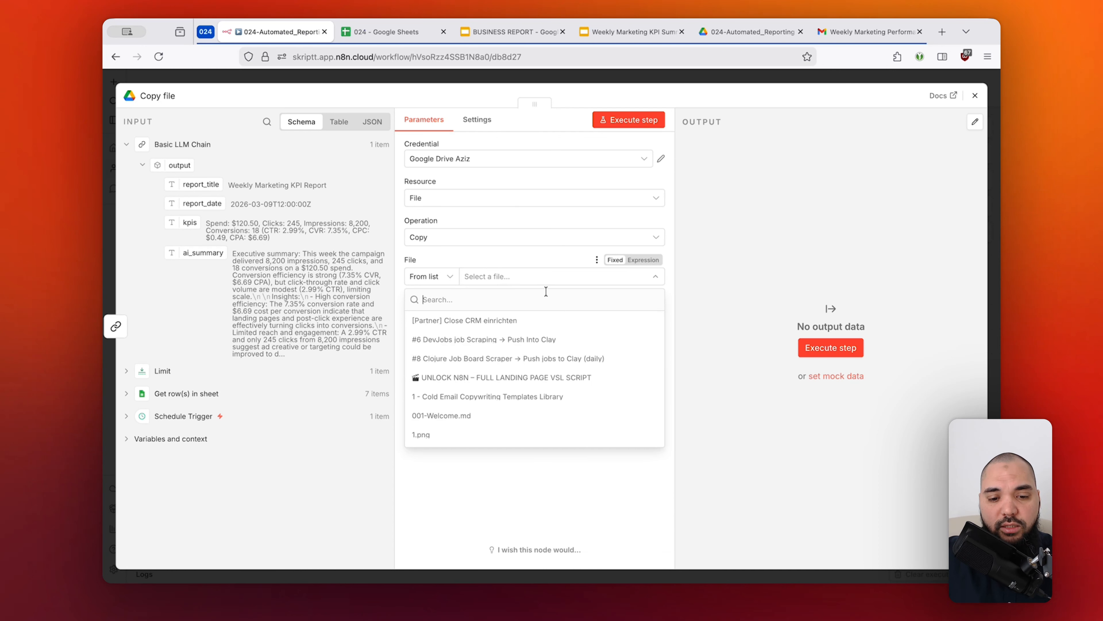
type("business")
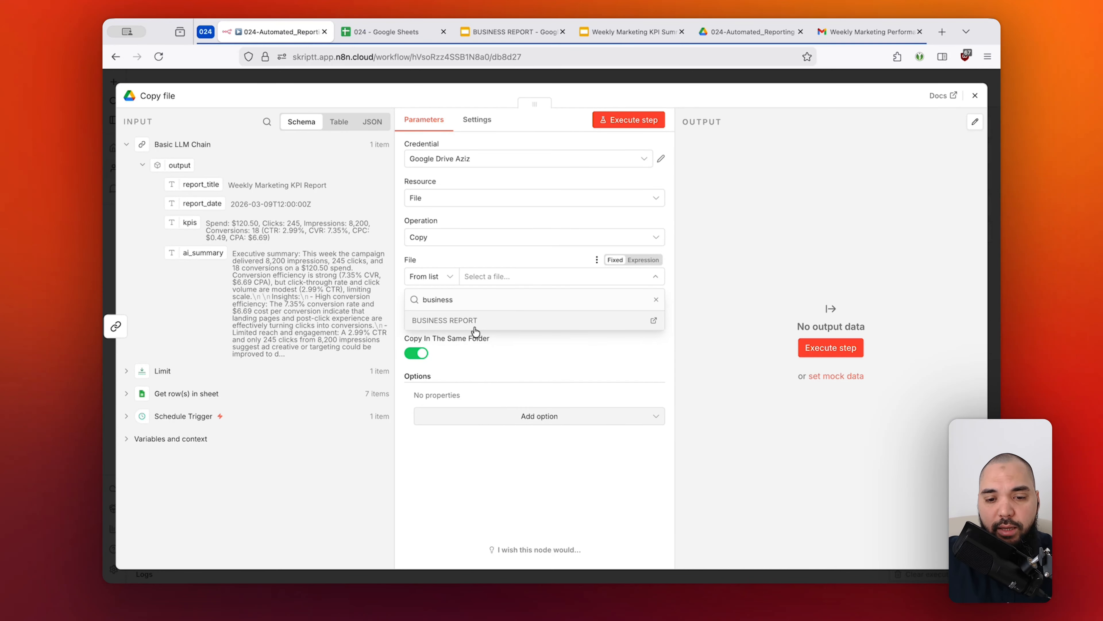
left_click(496, 325)
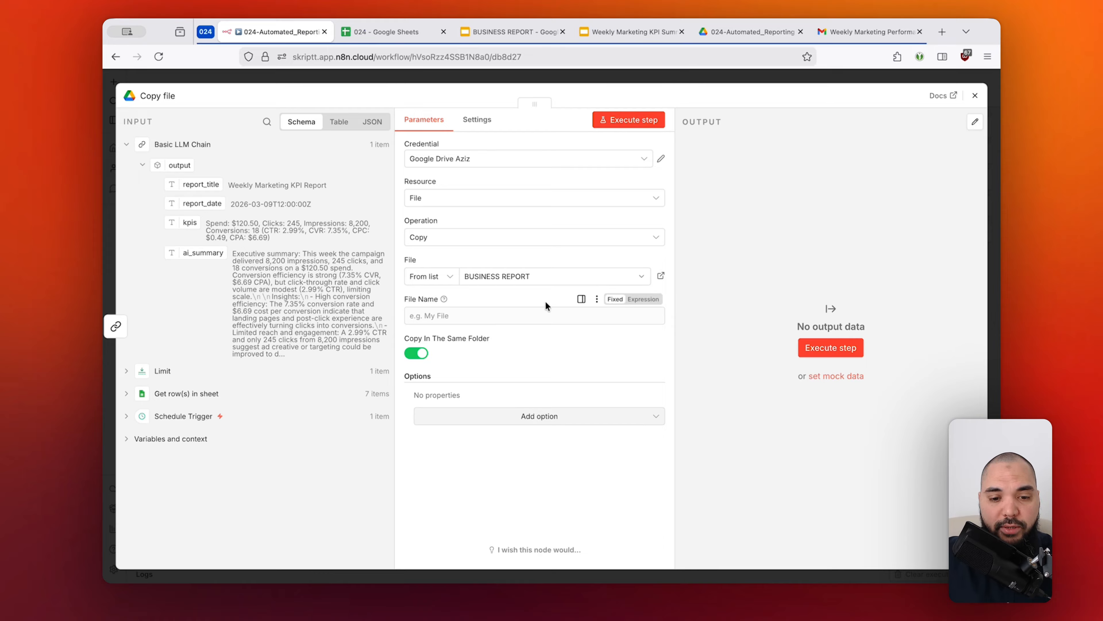
Set the copied file's name to the report_title value from the Basic LLM Chain output.
left_click(516, 309)
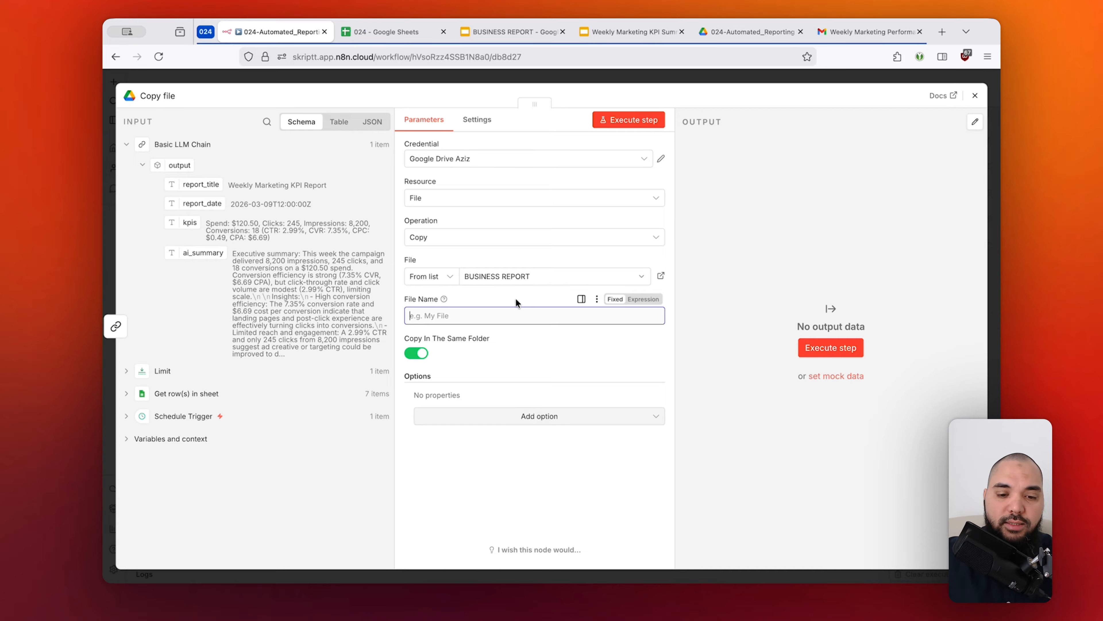
key("super+Tab")
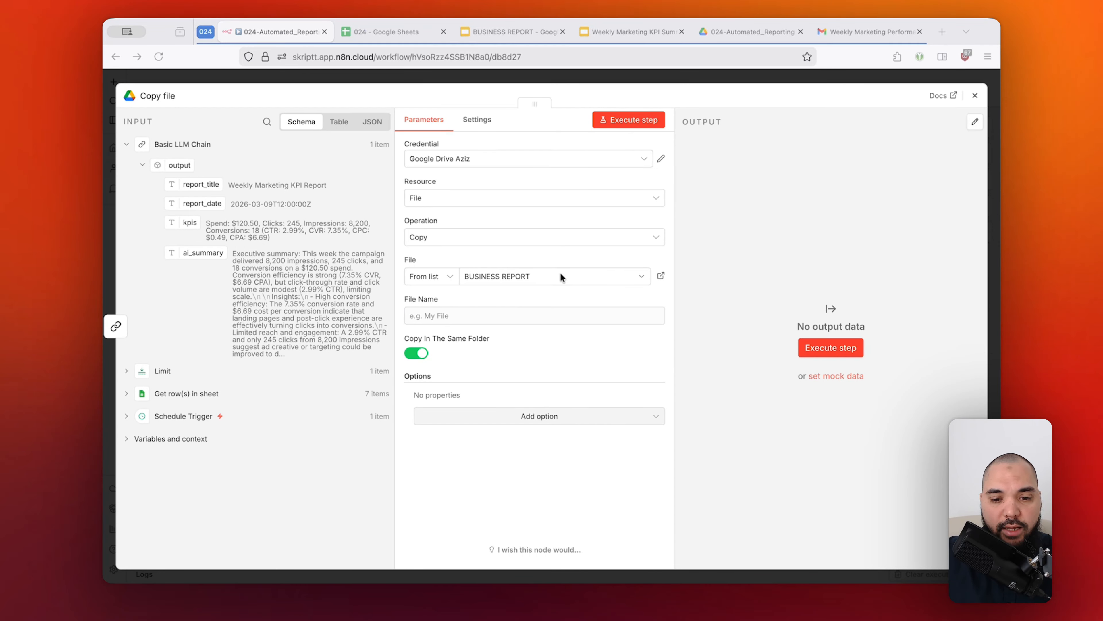
key("super+Tab")
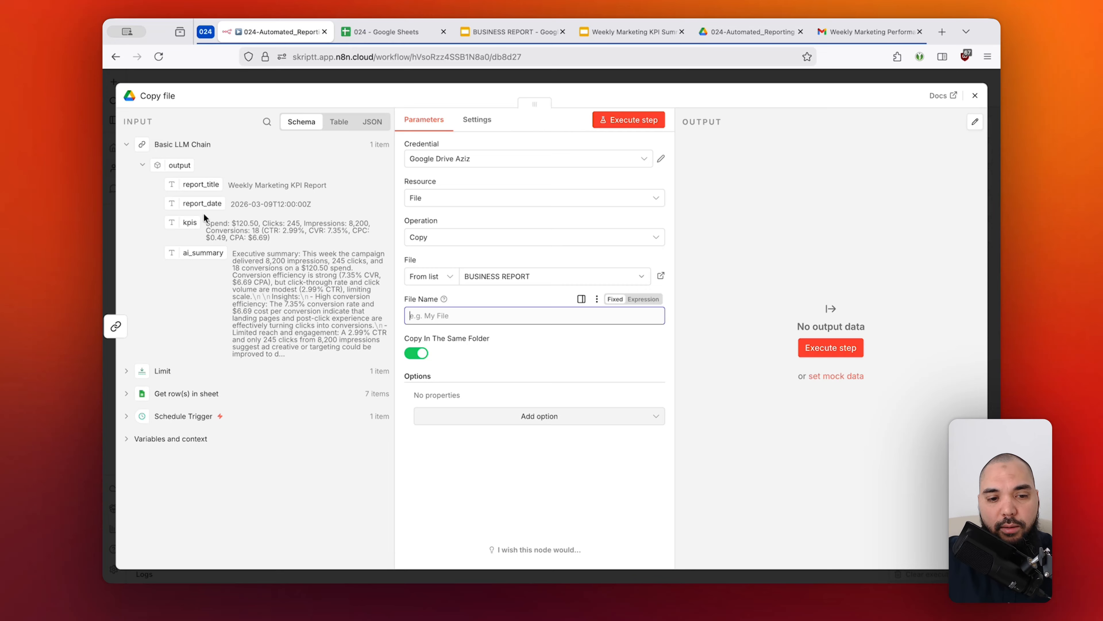
left_click_drag(195, 183, 462, 312)
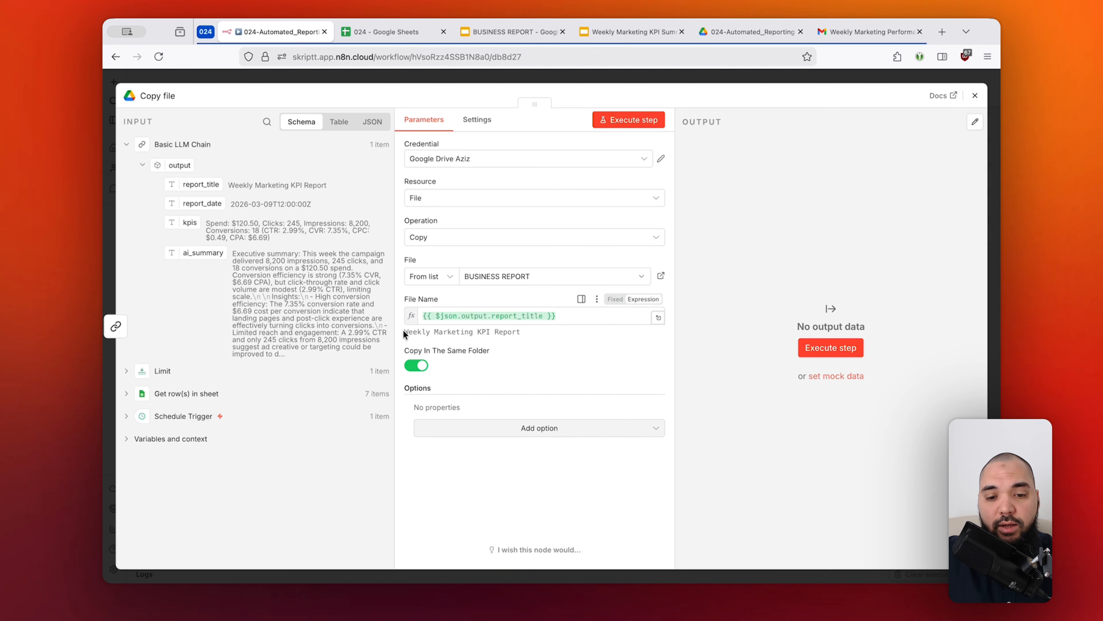
left_click_drag(402, 332, 524, 333)
left_click(522, 316)
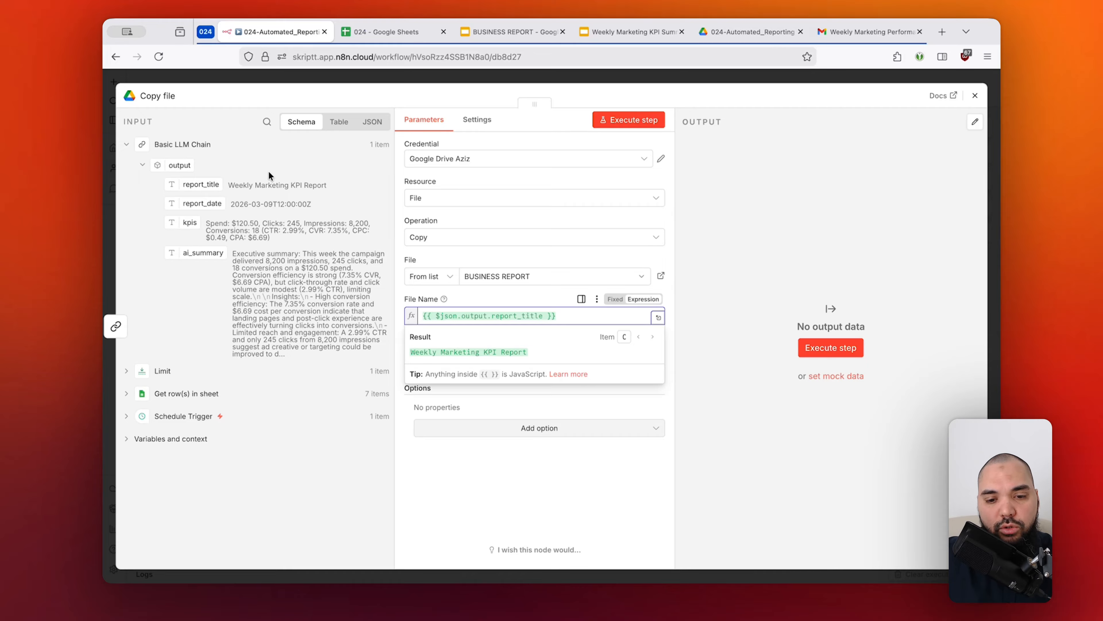
left_click(539, 276)
left_click(562, 257)
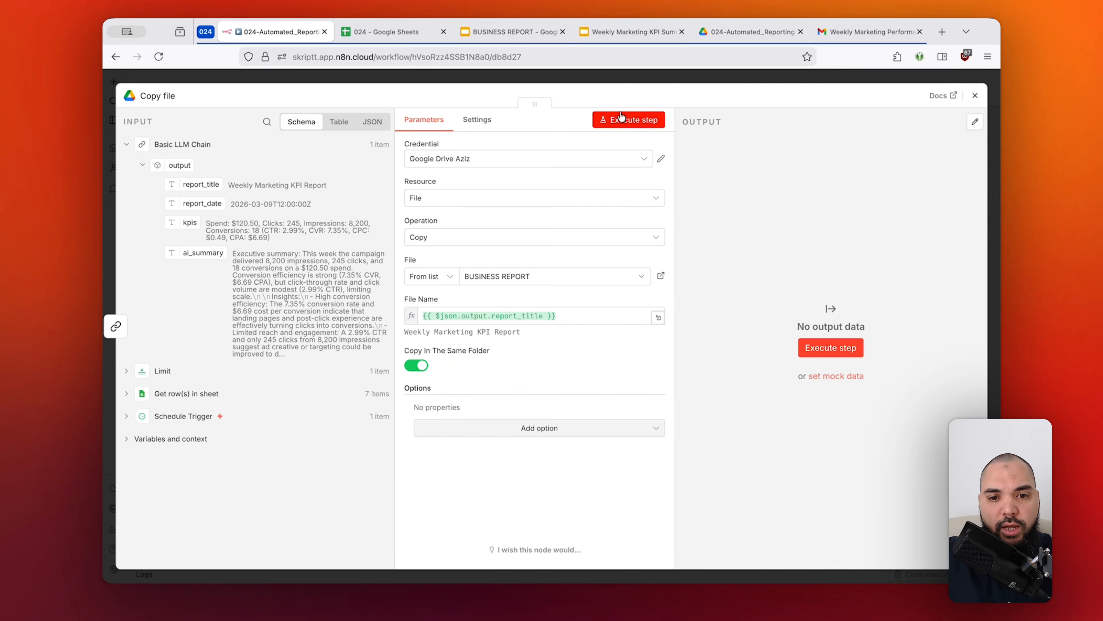
Execute the Copy file step and inspect the id and name fields in its output.
left_click(628, 125)
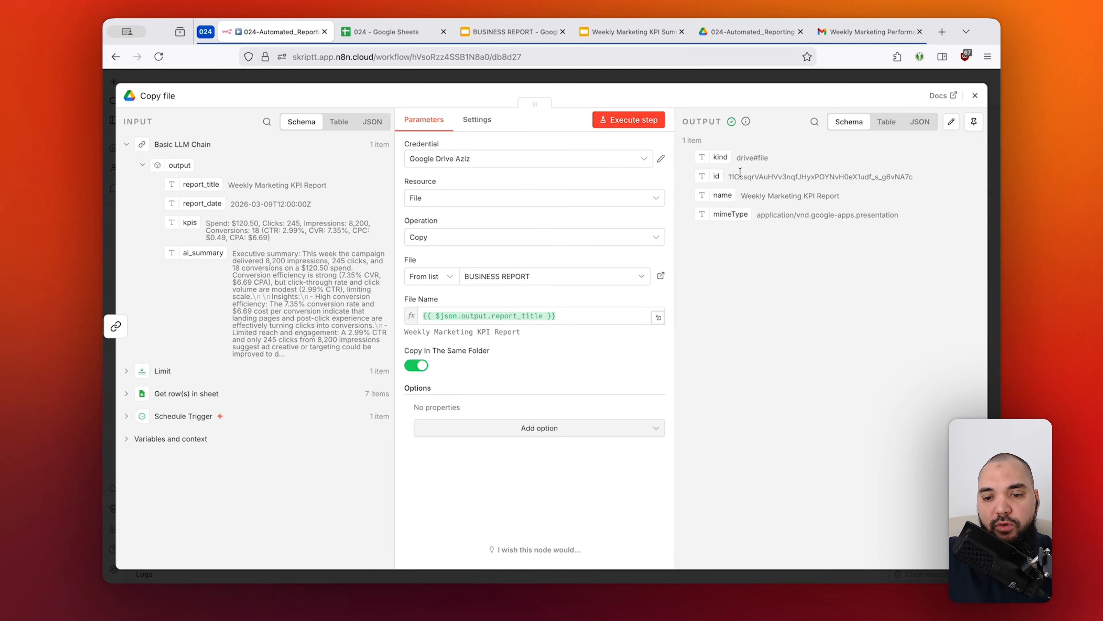
left_click_drag(729, 177, 830, 176)
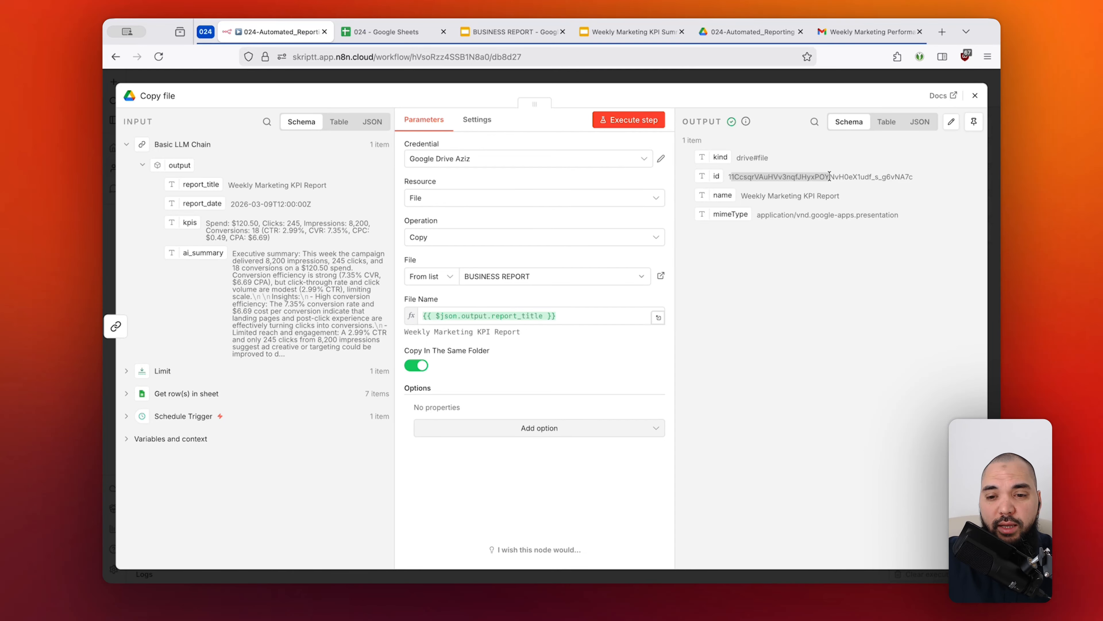
left_click_drag(740, 196, 841, 196)
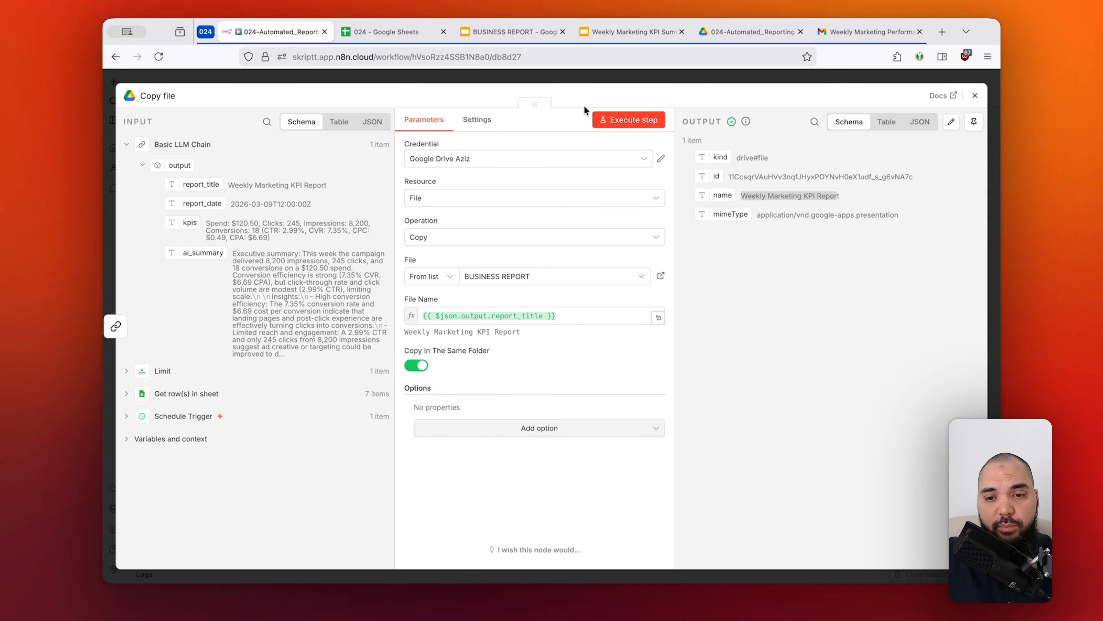
Switch to the project folder in Google Drive, sort it by newest modified date, and open the latest Weekly Marketing KPI Report.
left_click(761, 35)
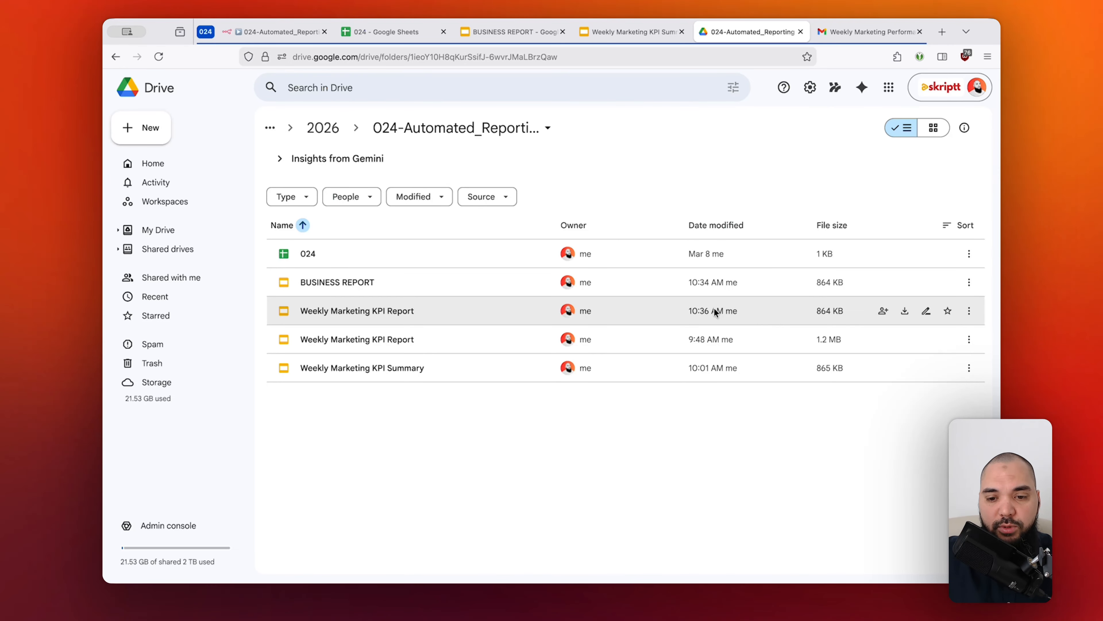
left_click(725, 225)
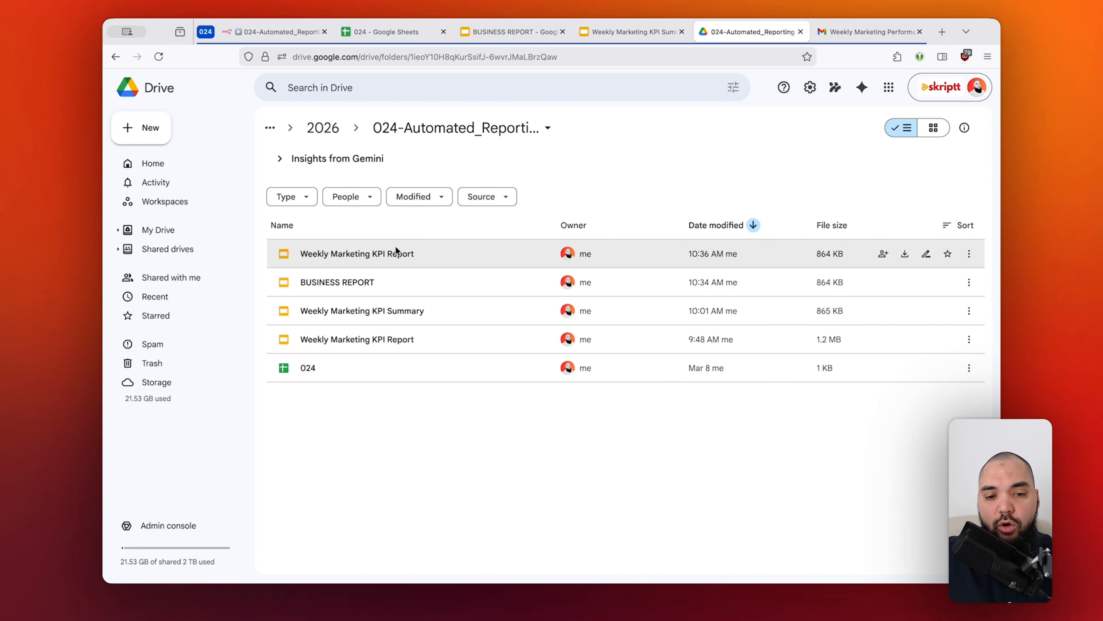
double_click(396, 253)
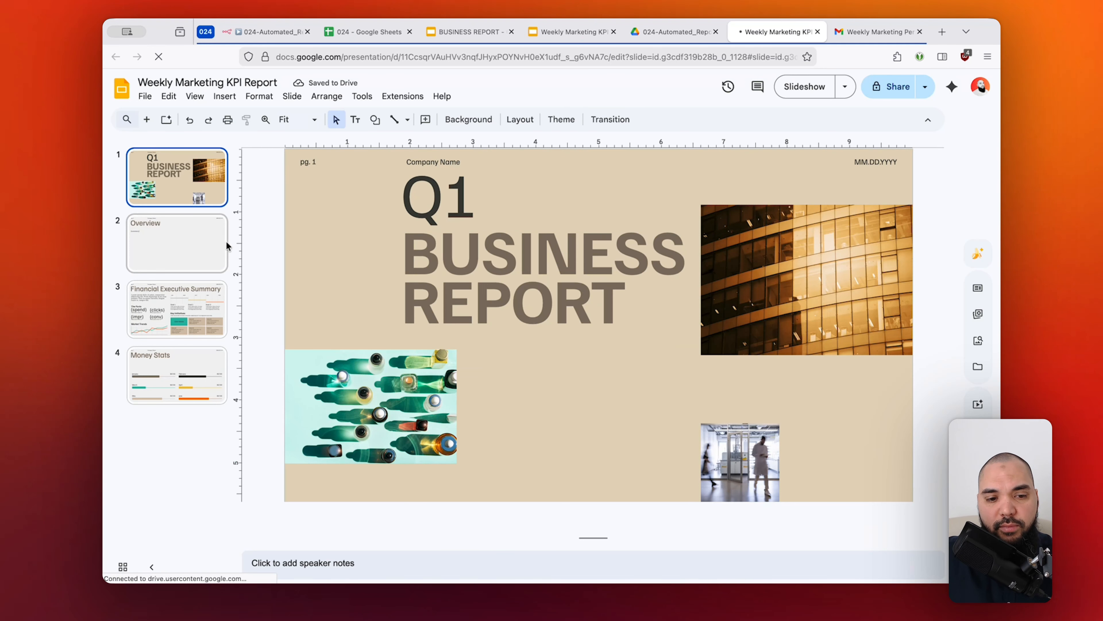
Review the placeholders on the Overview and Financial Executive Summary slides of the copied presentation.
left_click(224, 242)
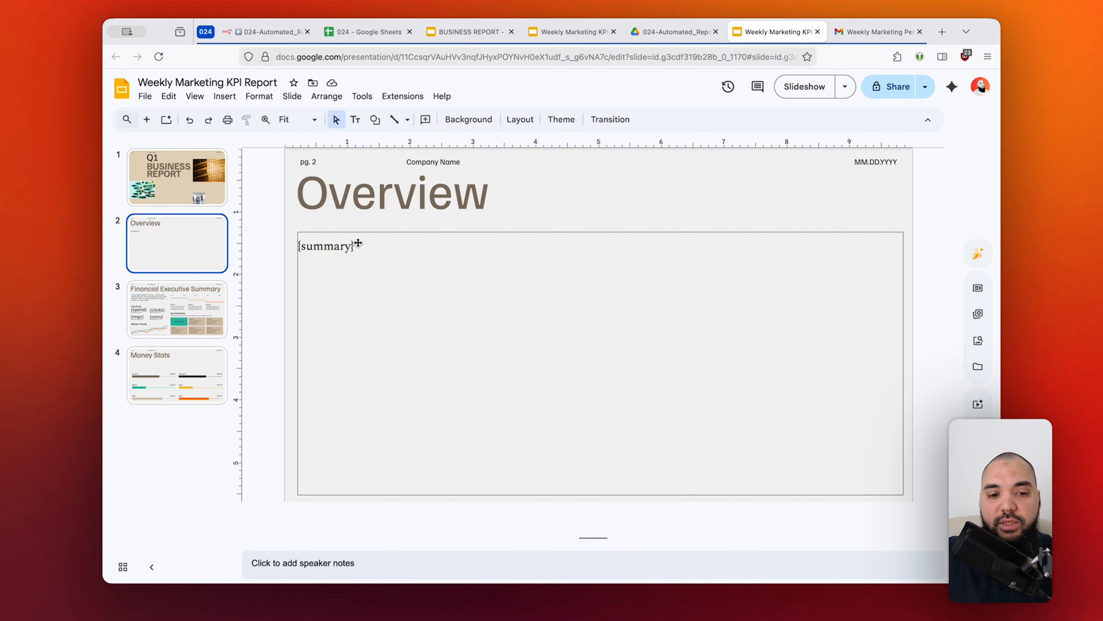
left_click(206, 302)
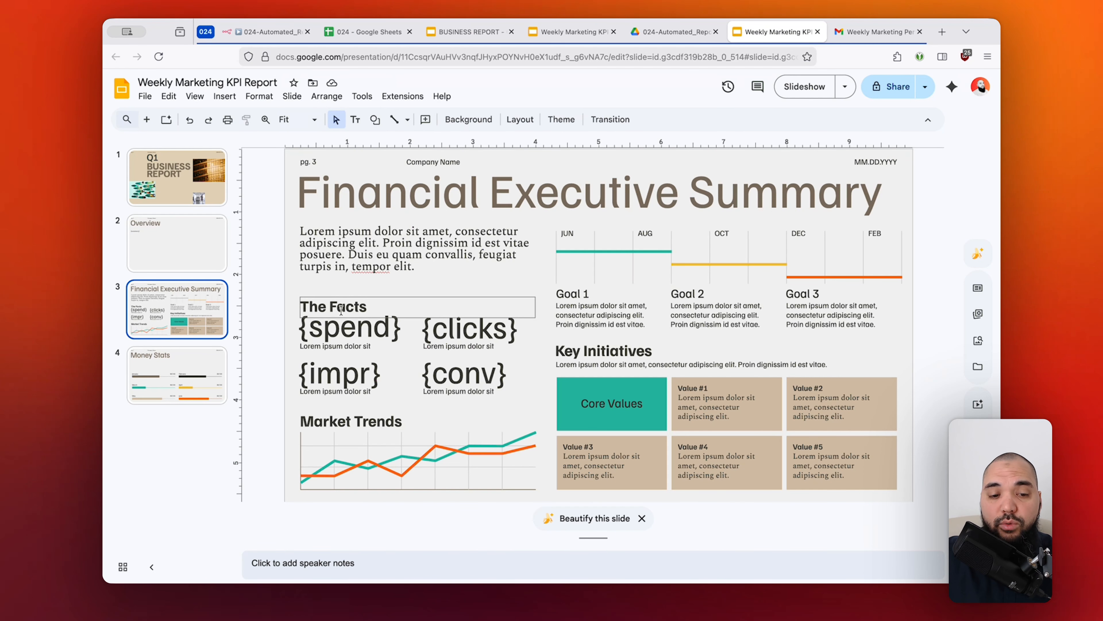
left_click(191, 241)
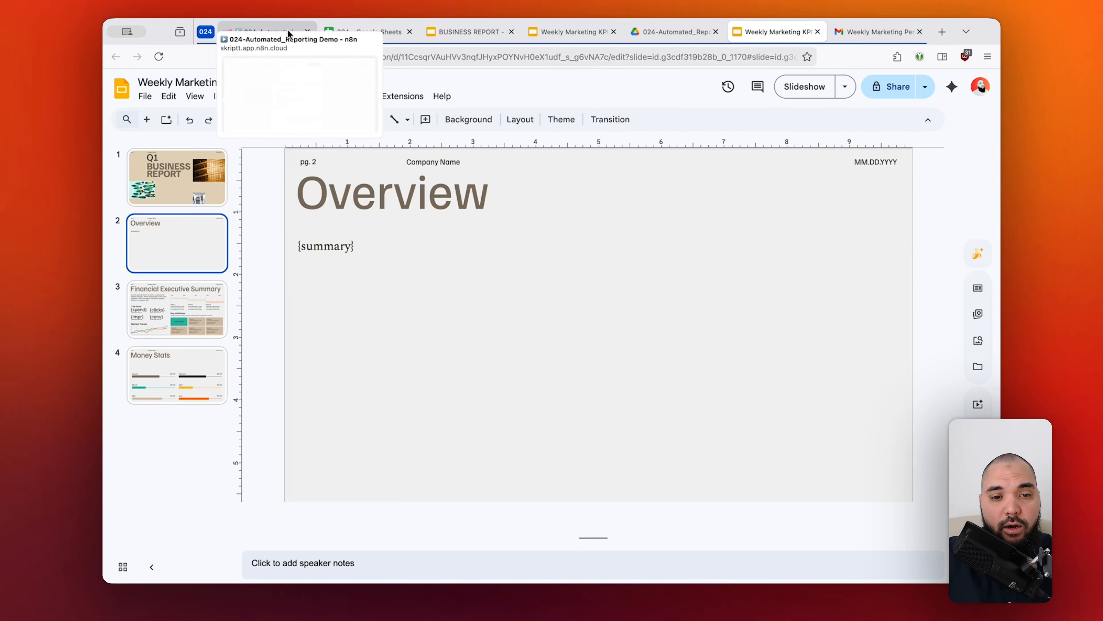
Switch back to the n8n workflow and add a Google Slides node that replaces text in a presentation after Copy file.
left_click(278, 29)
left_click(557, 70)
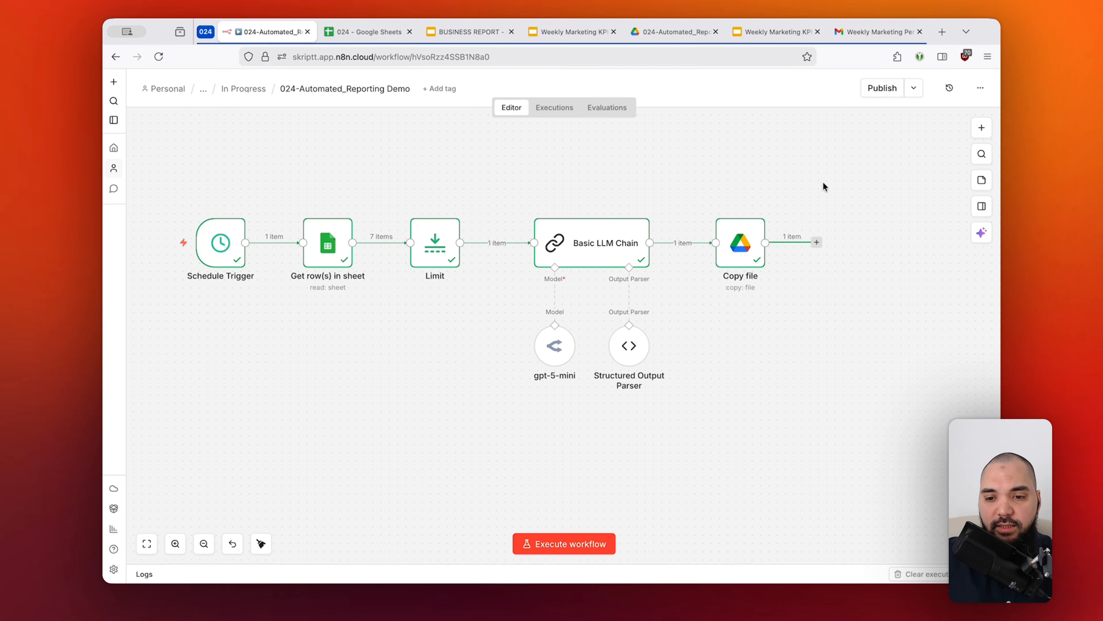
left_click(817, 243)
type("slides")
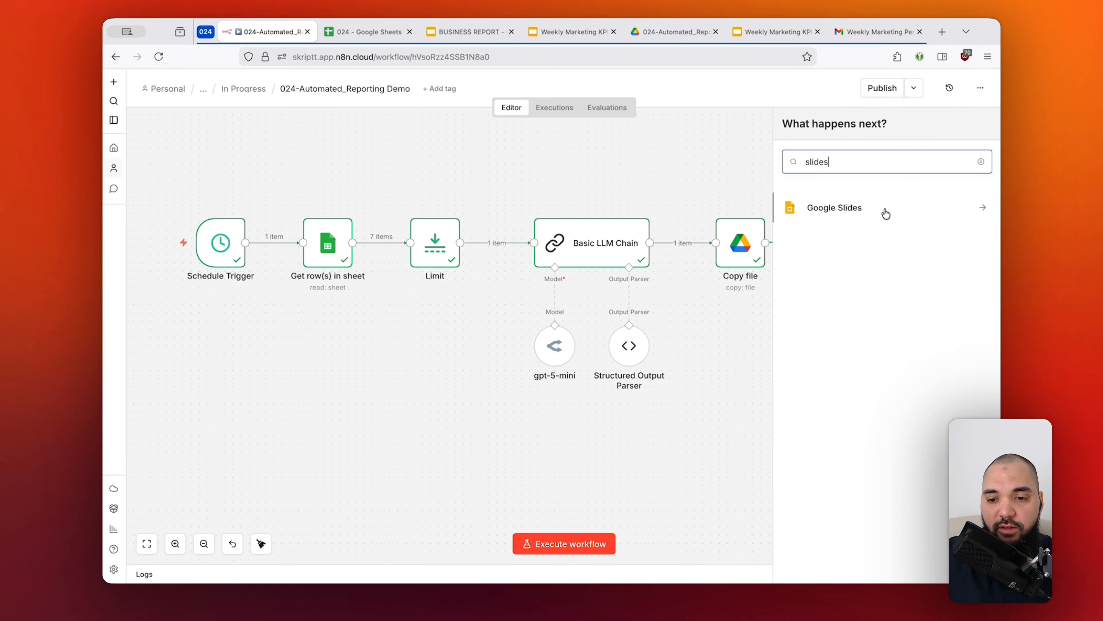
left_click(886, 213)
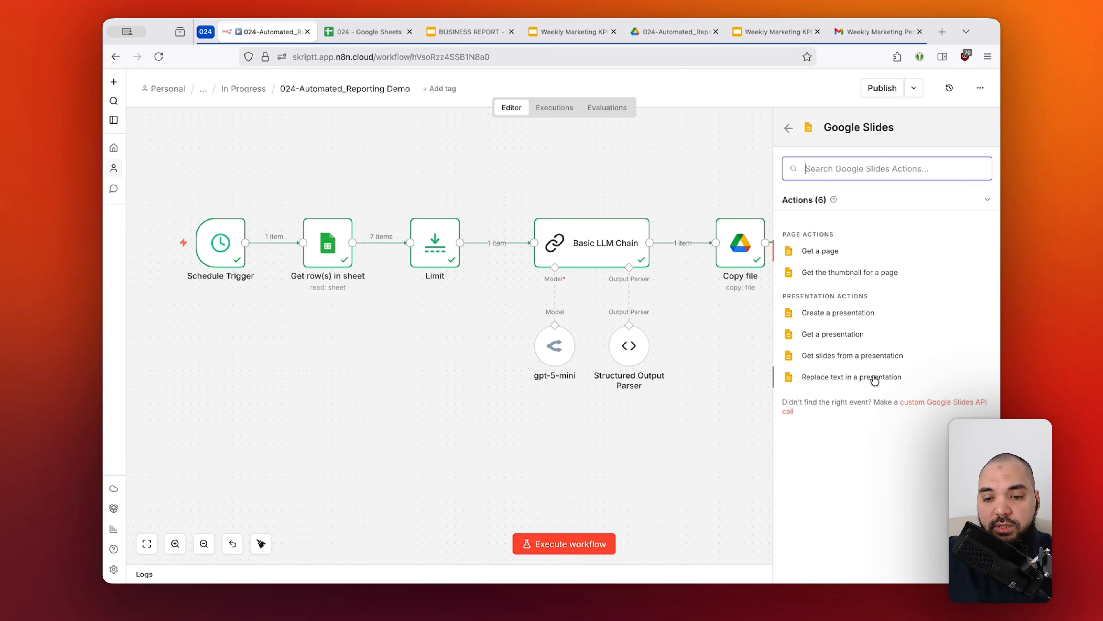
left_click(836, 379)
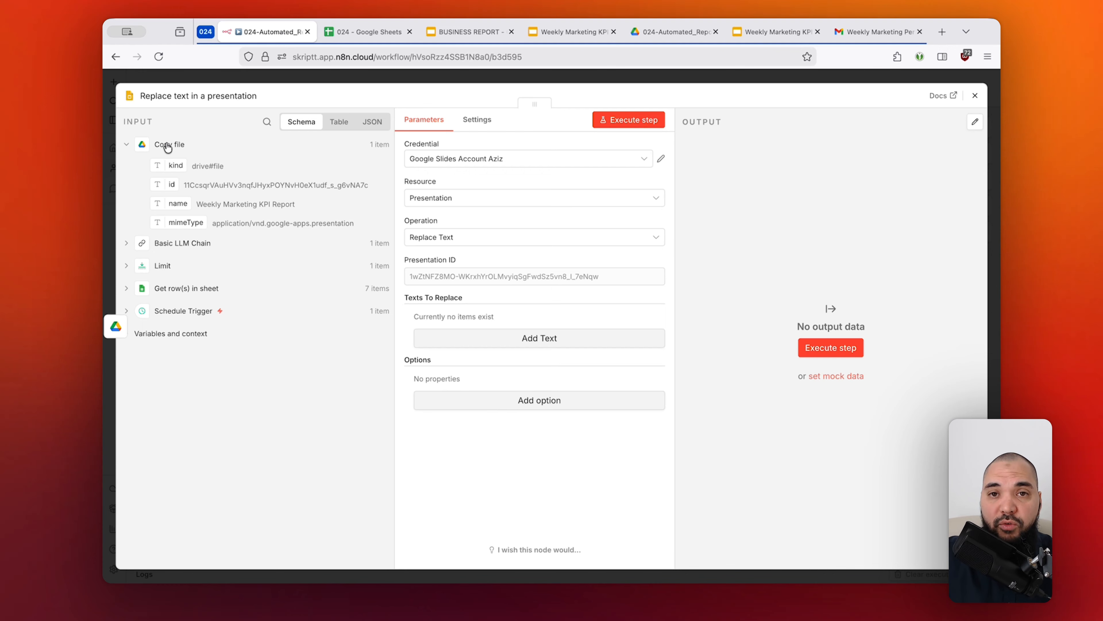
Map the Presentation ID to the id from Copy file and add one entry under Texts To Replace.
left_click_drag(170, 184, 591, 301)
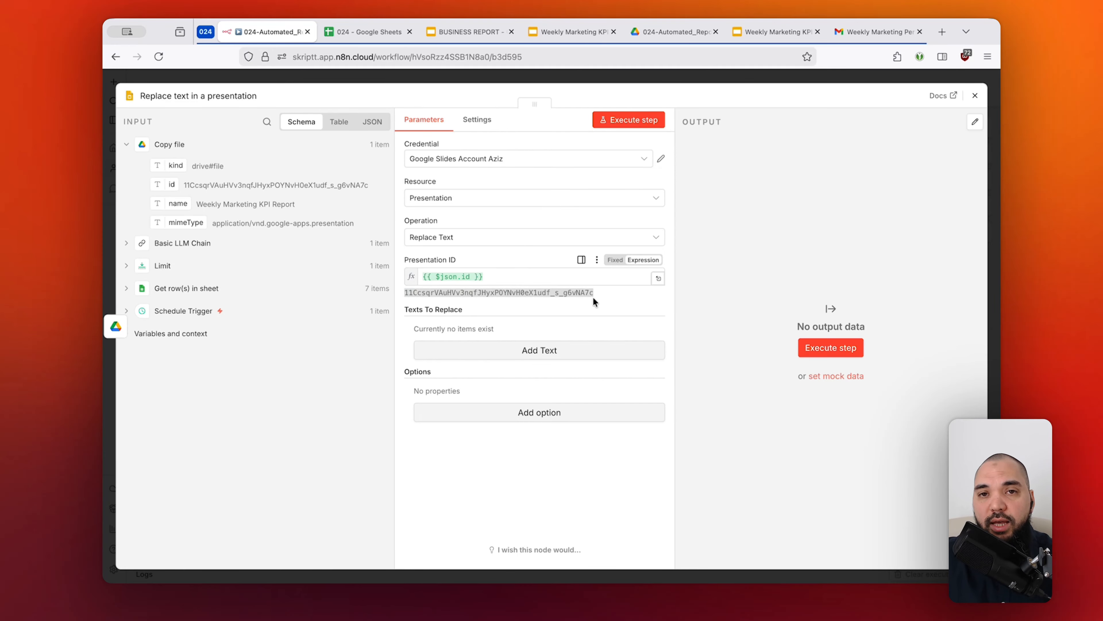
left_click(598, 296)
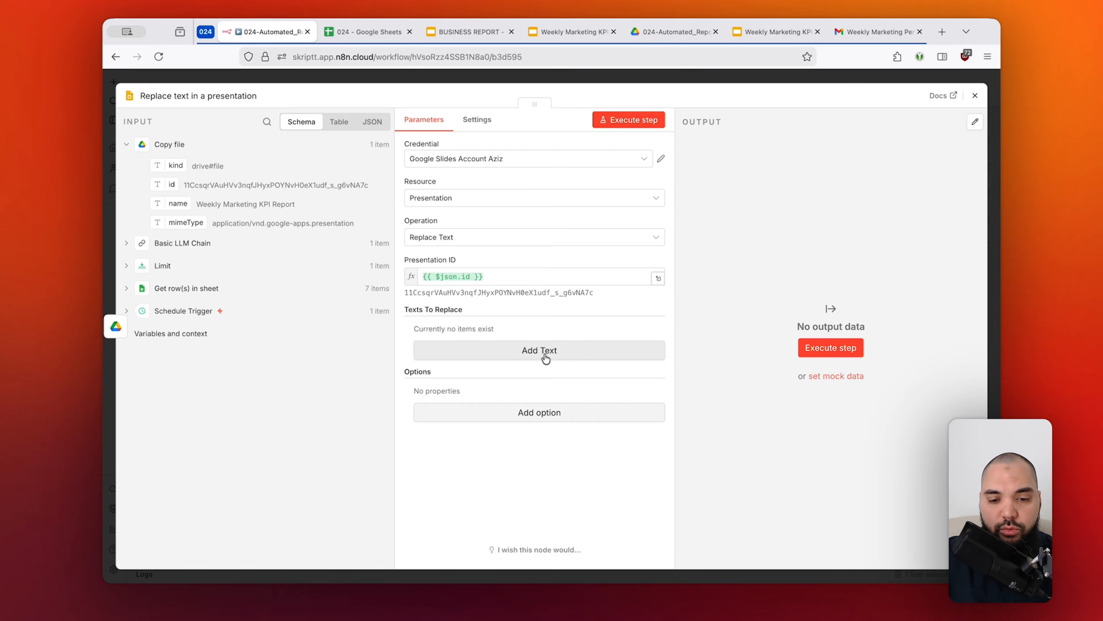
left_click(562, 353)
scroll(562, 352, "down", 1)
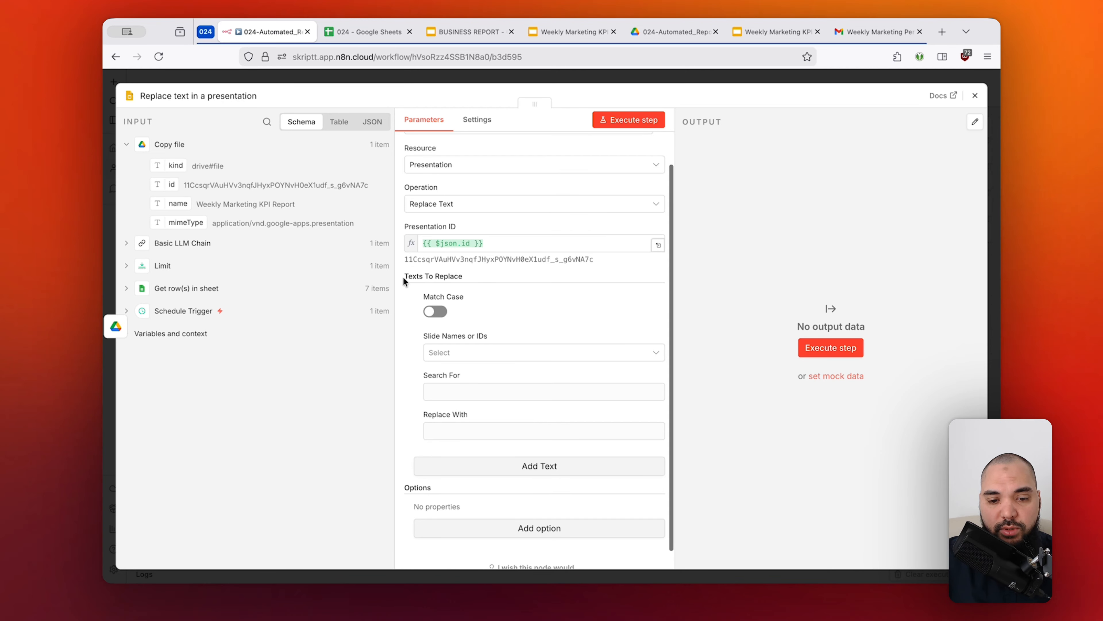
left_click_drag(455, 277, 461, 276)
left_click(511, 313)
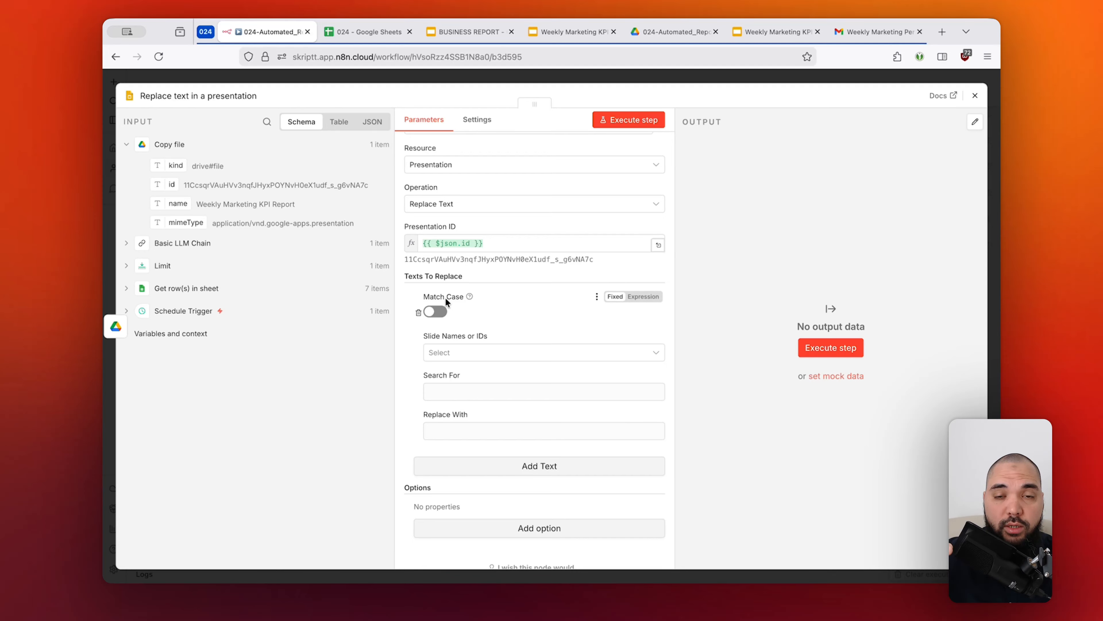
Review the available slide IDs for the text replacement and check them against the copied presentation in Google Slides.
left_click(497, 352)
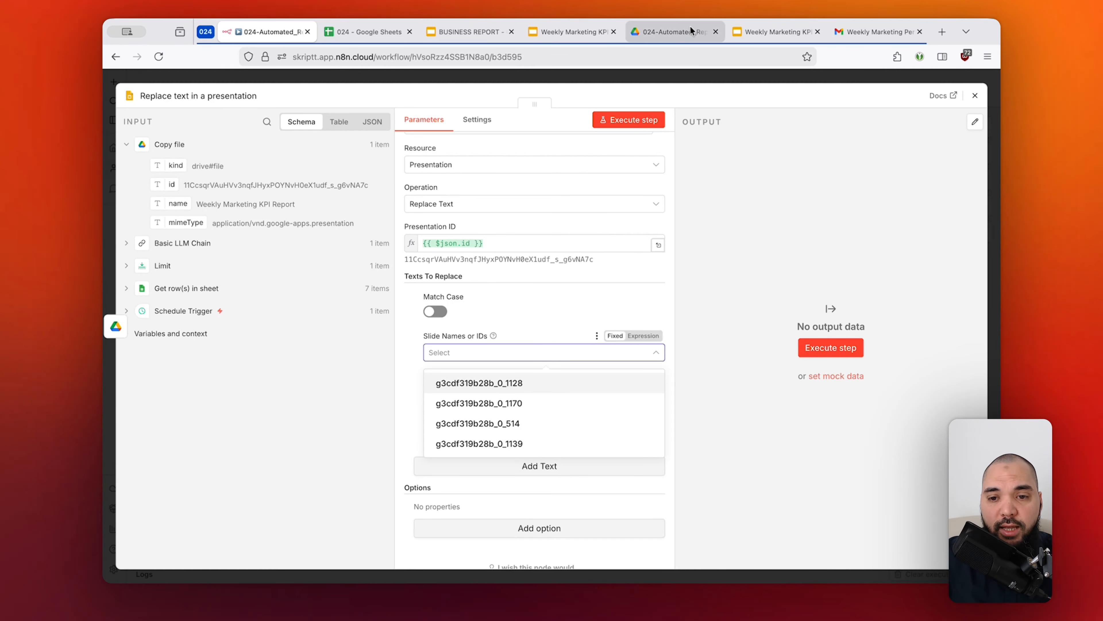
left_click(756, 32)
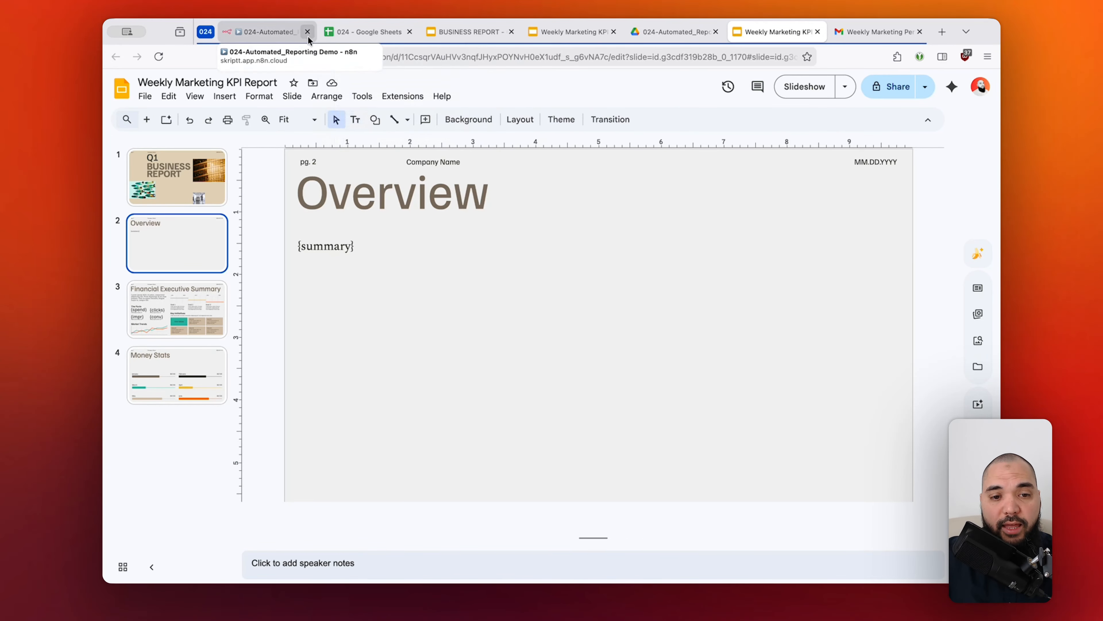
left_click(276, 32)
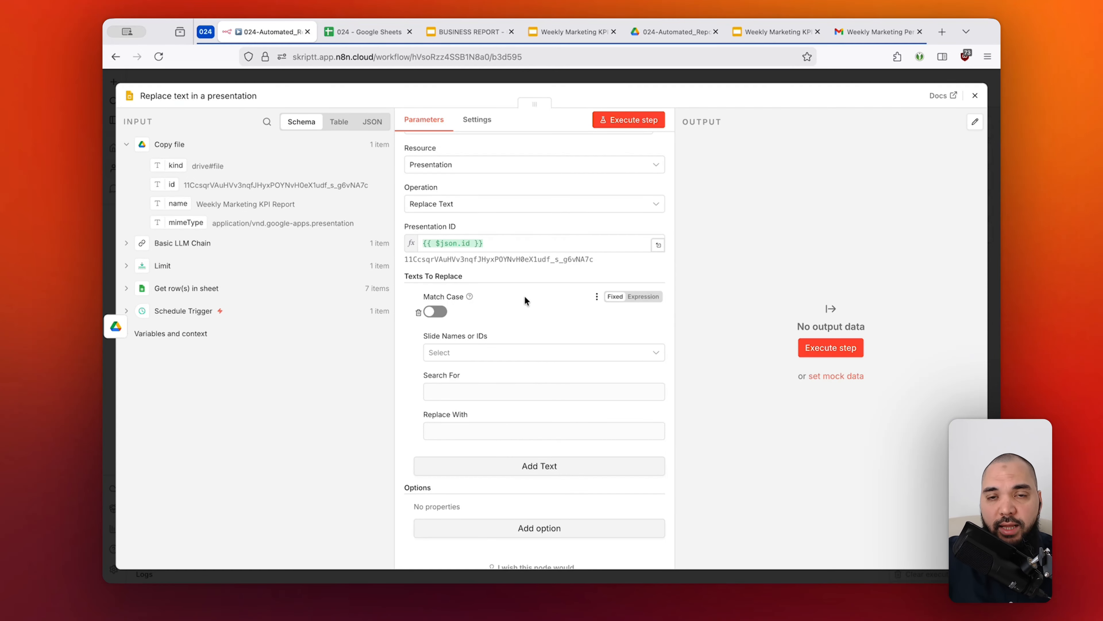
Open the Search For field of the text replacement entry for editing.
left_click(484, 389)
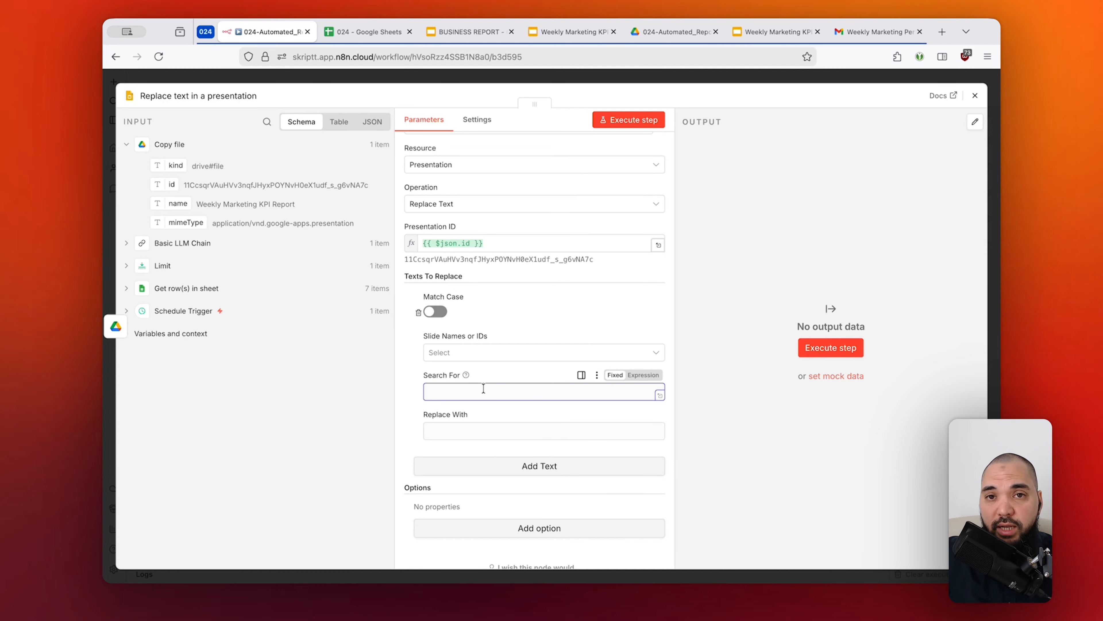
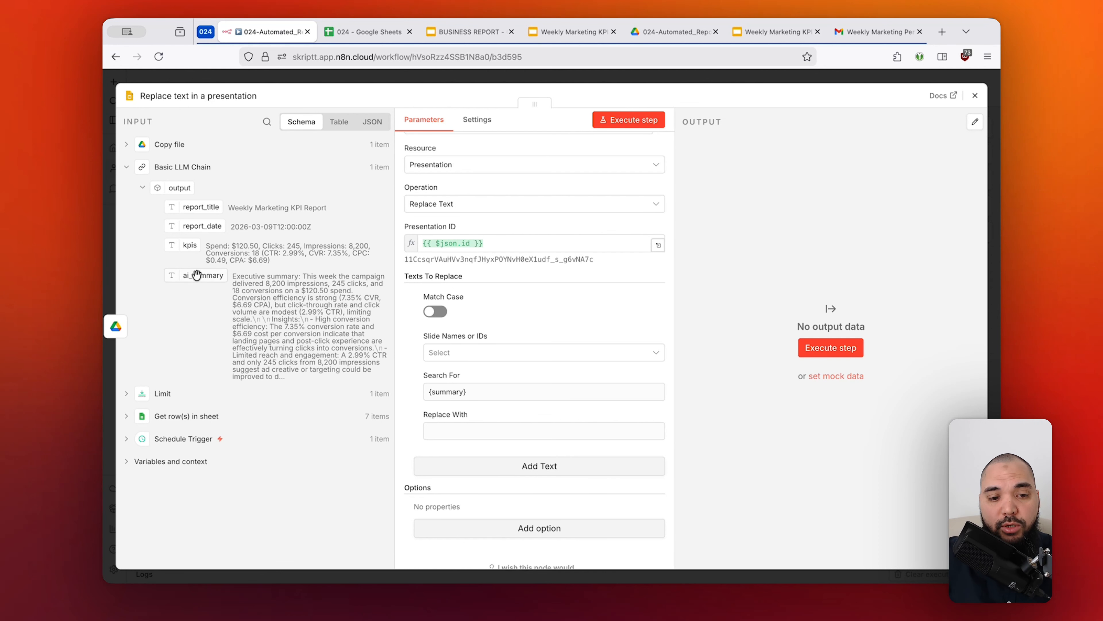
Map Replace With for the {summary} placeholder to ai_summary from the Basic LLM Chain output.
left_click_drag(198, 276, 447, 432)
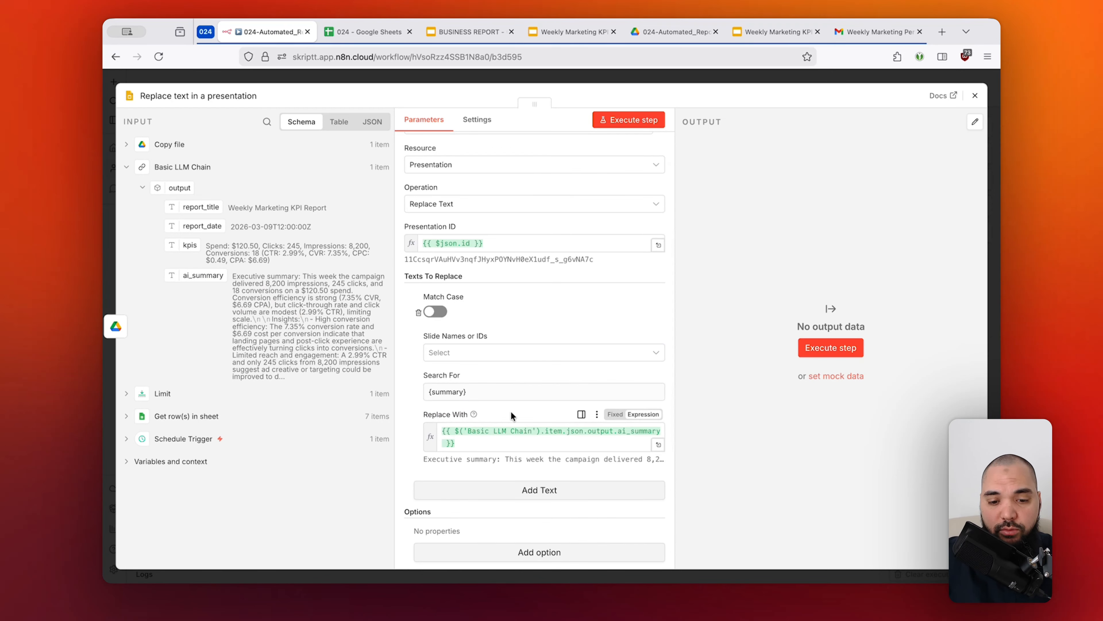
left_click_drag(480, 392, 421, 390)
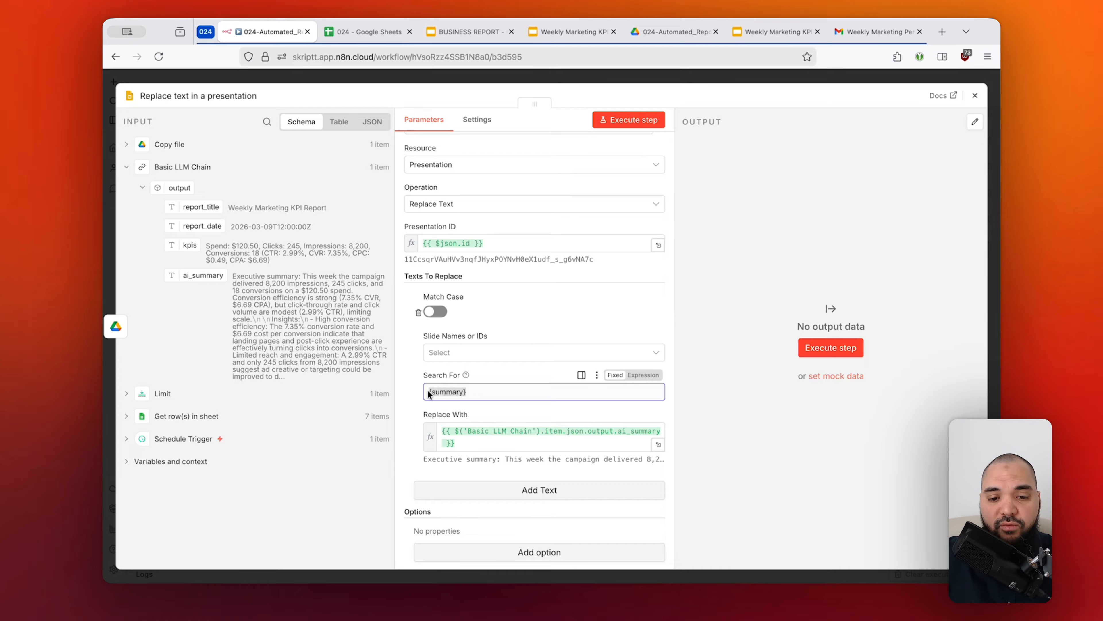
left_click(488, 404)
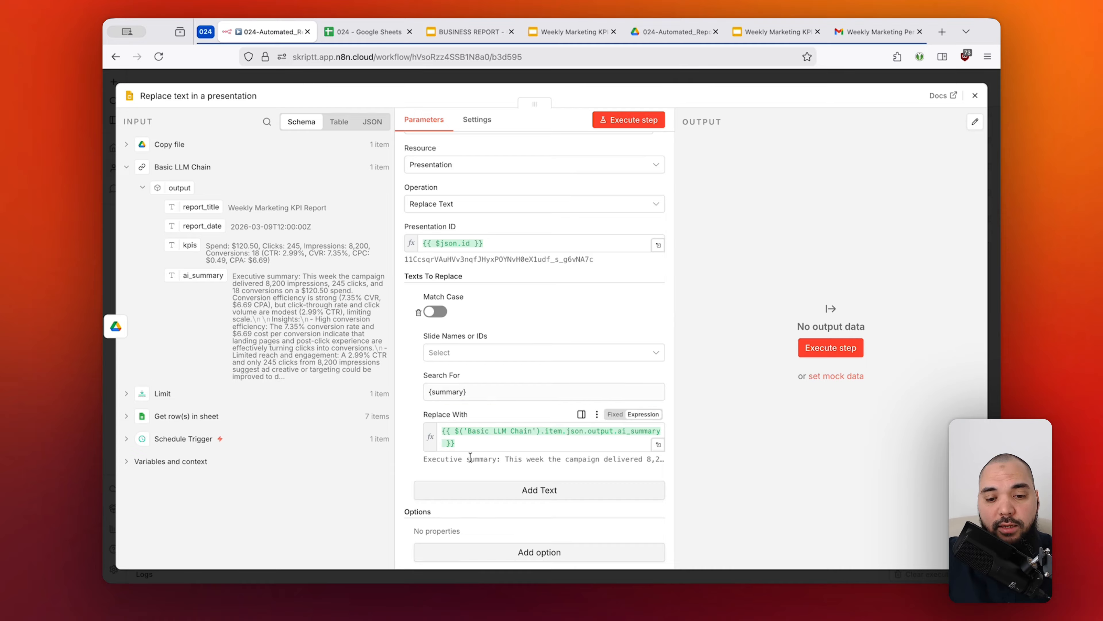
left_click_drag(422, 459, 501, 459)
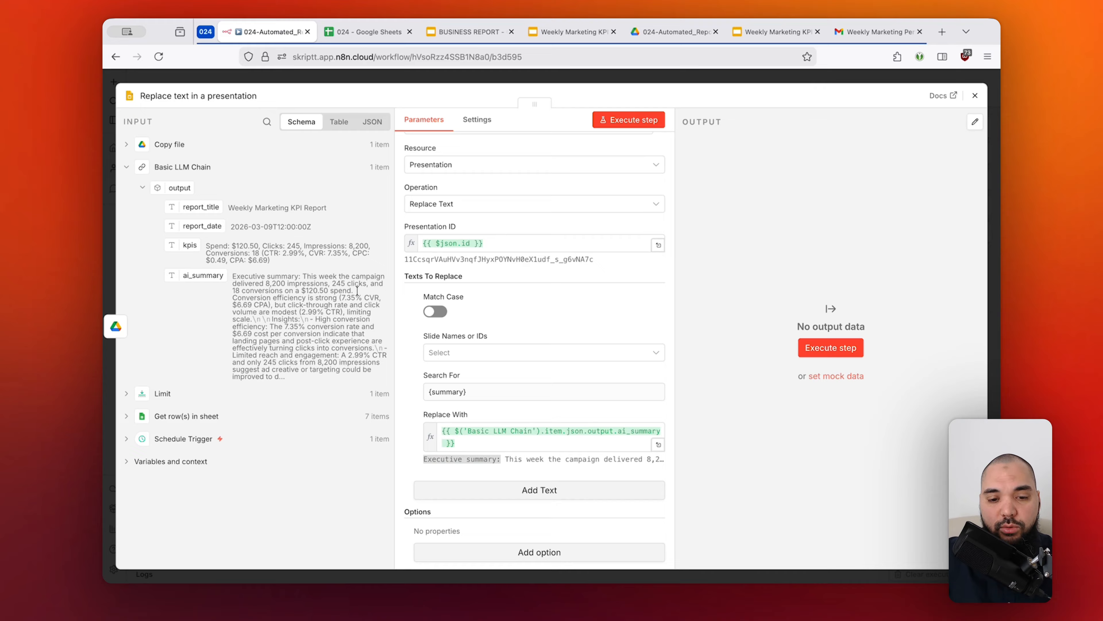
left_click(545, 310)
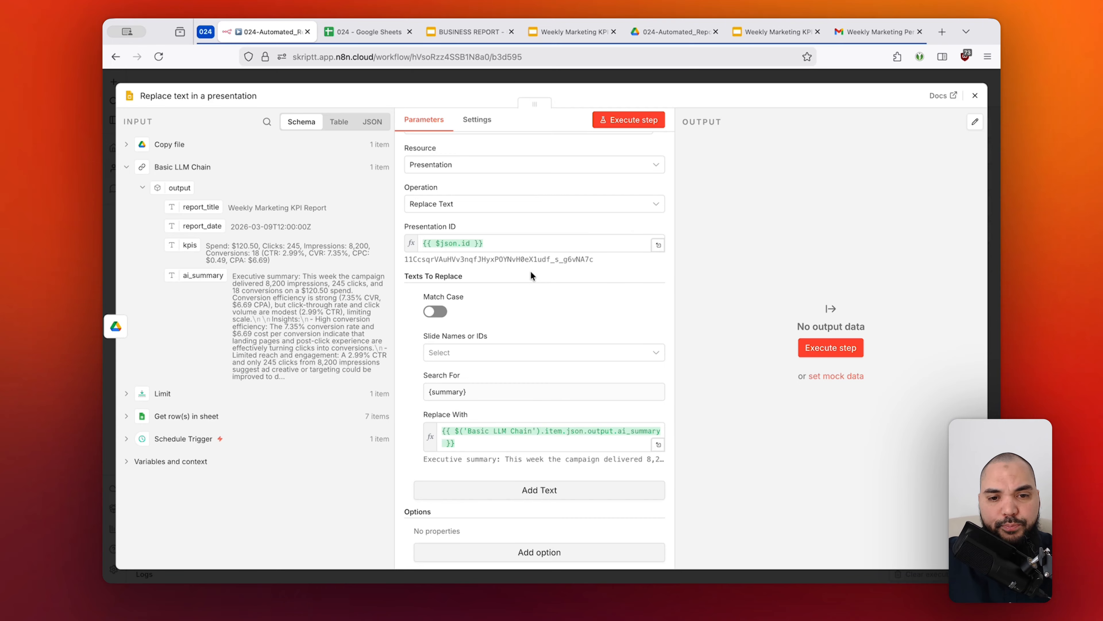
Check the spend placeholder on slide 3 in Google Slides, and add a second text replacement in n8n that searches for {spend}.
left_click(765, 32)
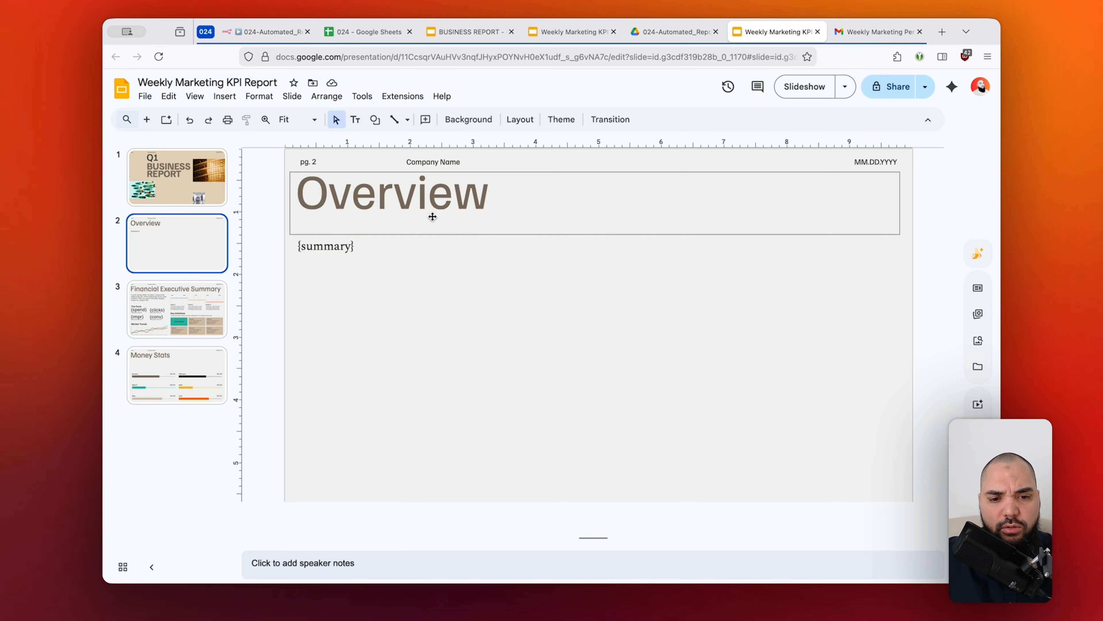
left_click(186, 309)
double_click(347, 328)
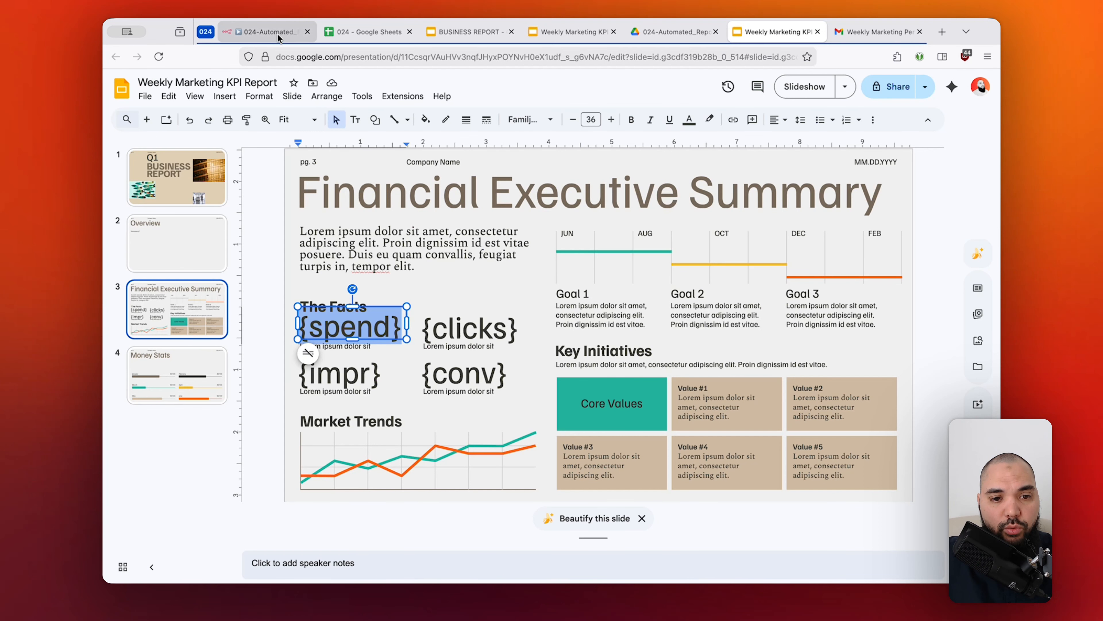
left_click(267, 31)
scroll(516, 268, "down", 2)
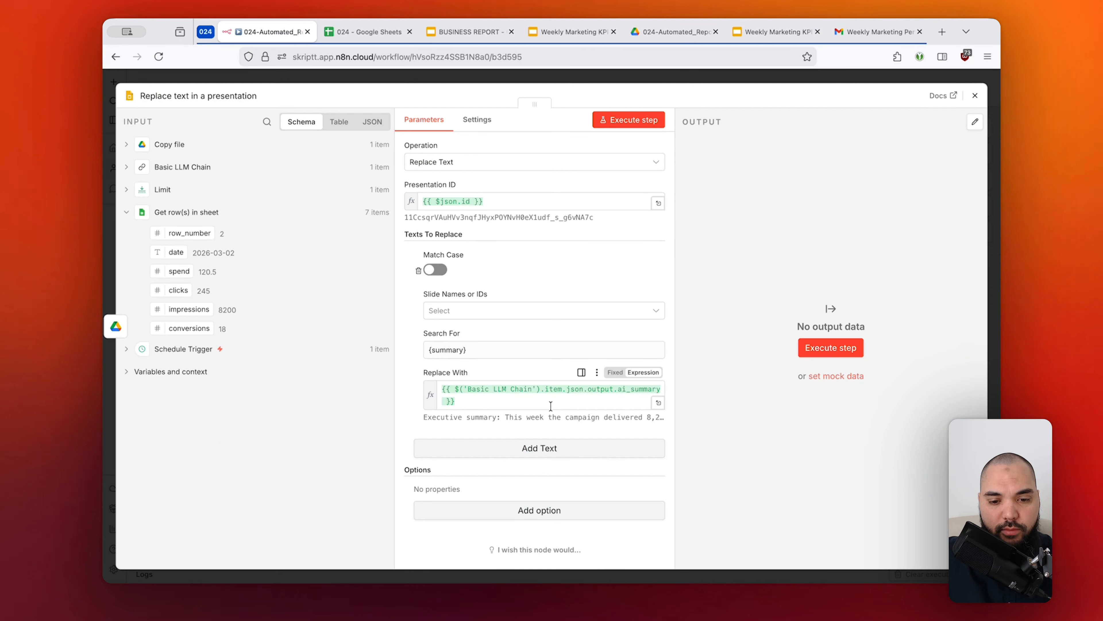
left_click(539, 448)
scroll(541, 445, "down", 5)
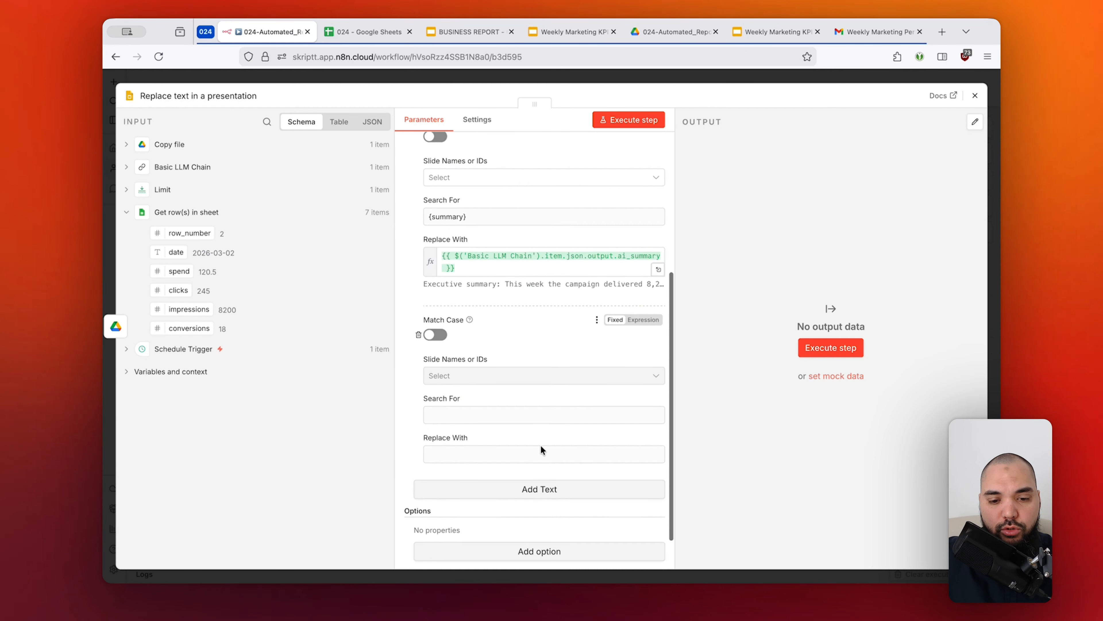
left_click(525, 384)
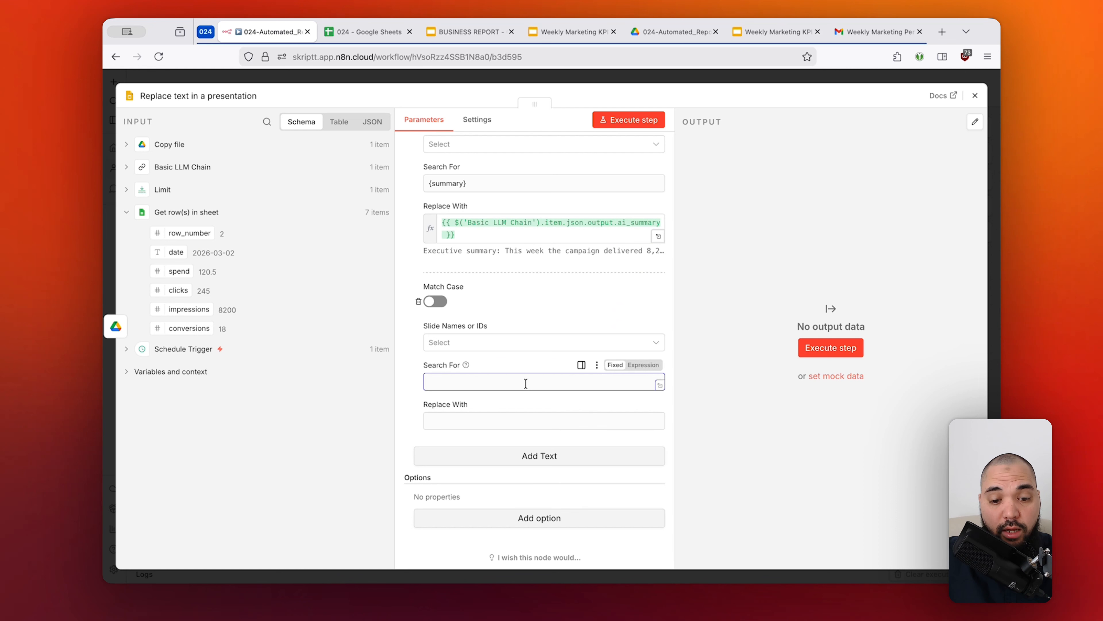
type("{spend}")
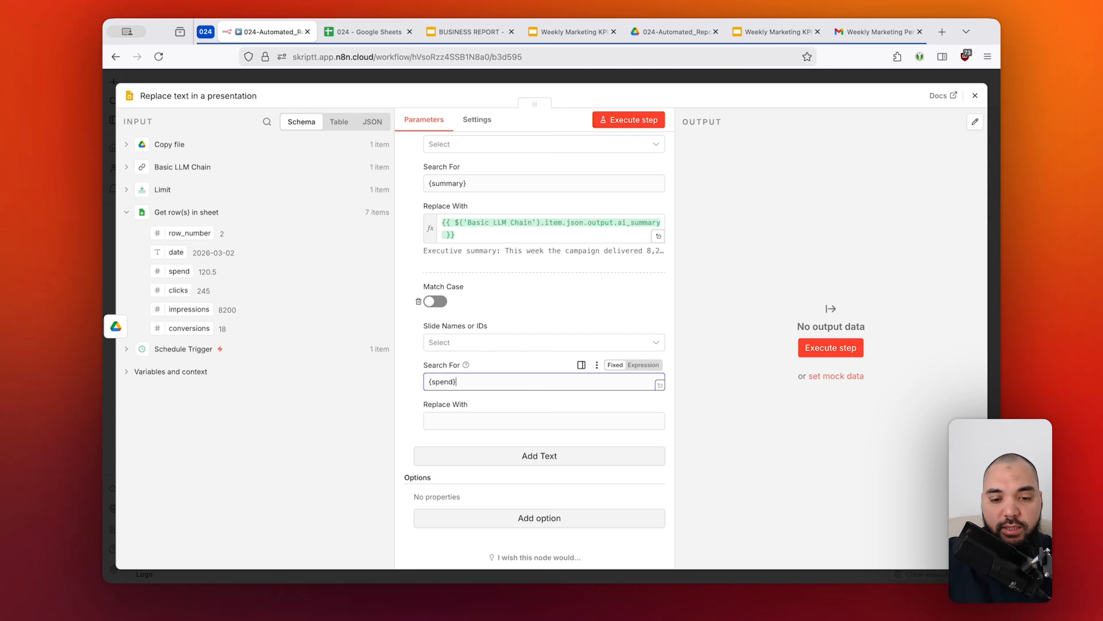
left_click_drag(484, 382, 409, 381)
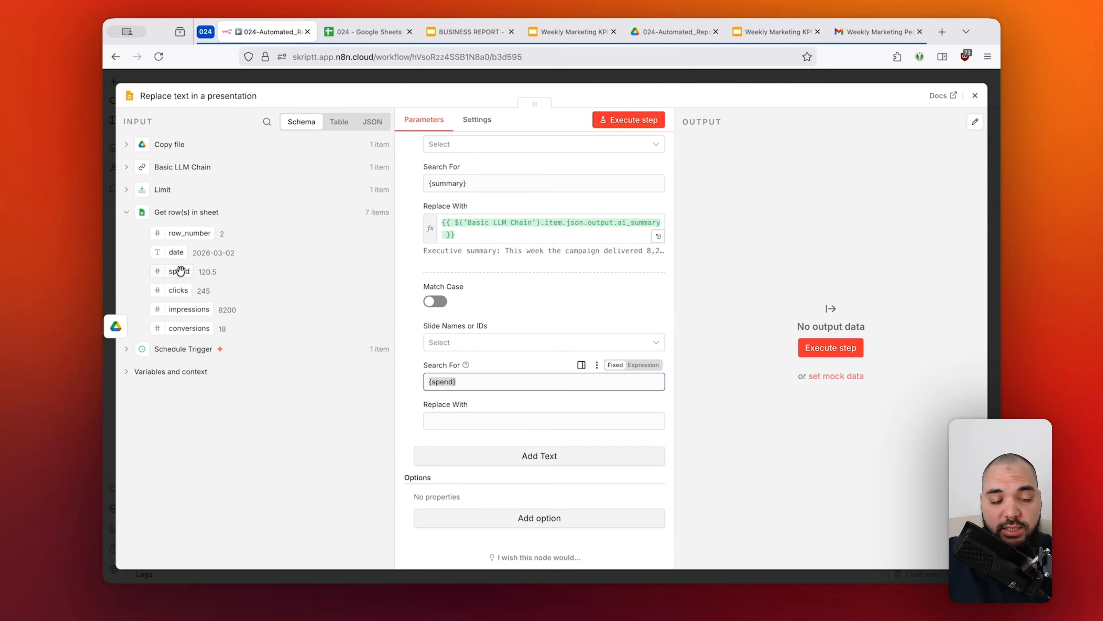
Map Replace With for the {spend} placeholder to the spend field from Get row(s) in sheet.
left_click_drag(180, 271, 489, 422)
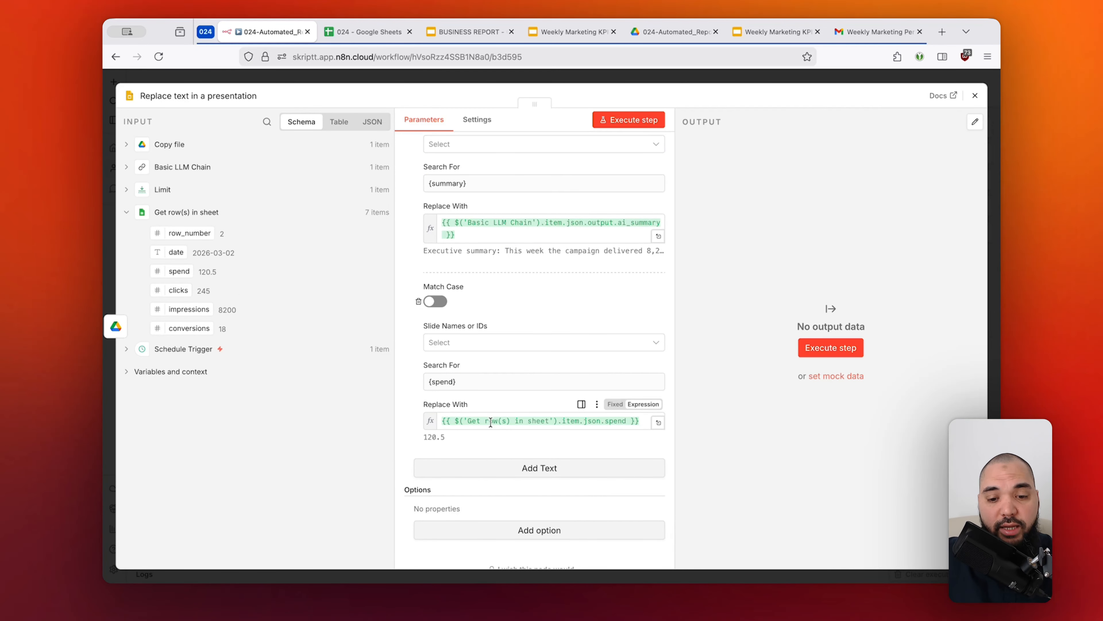
left_click(630, 420)
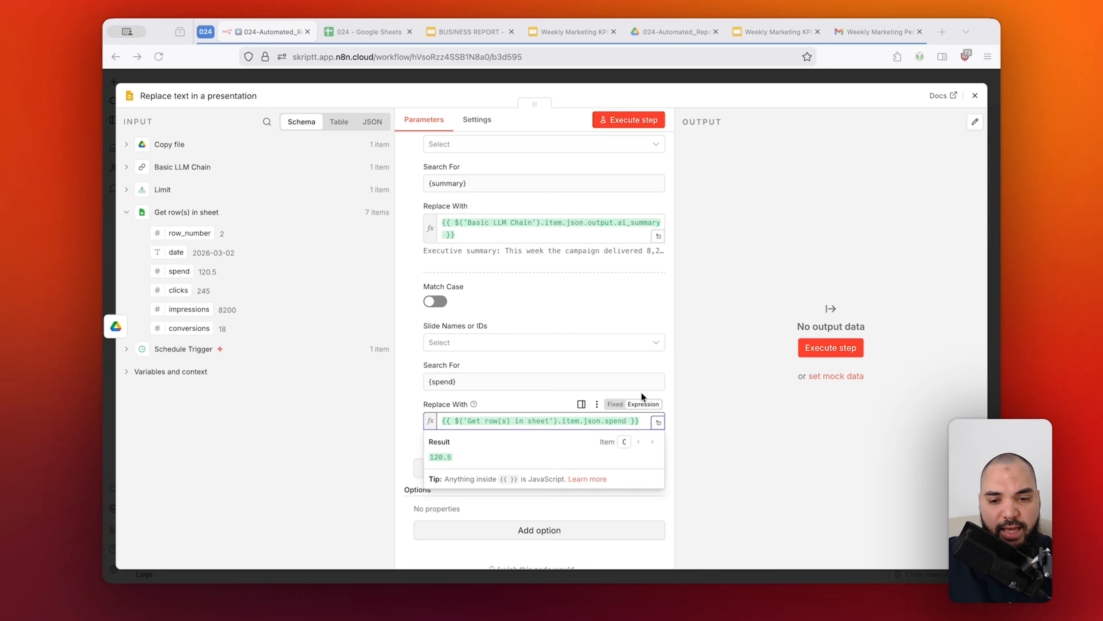
left_click(518, 402)
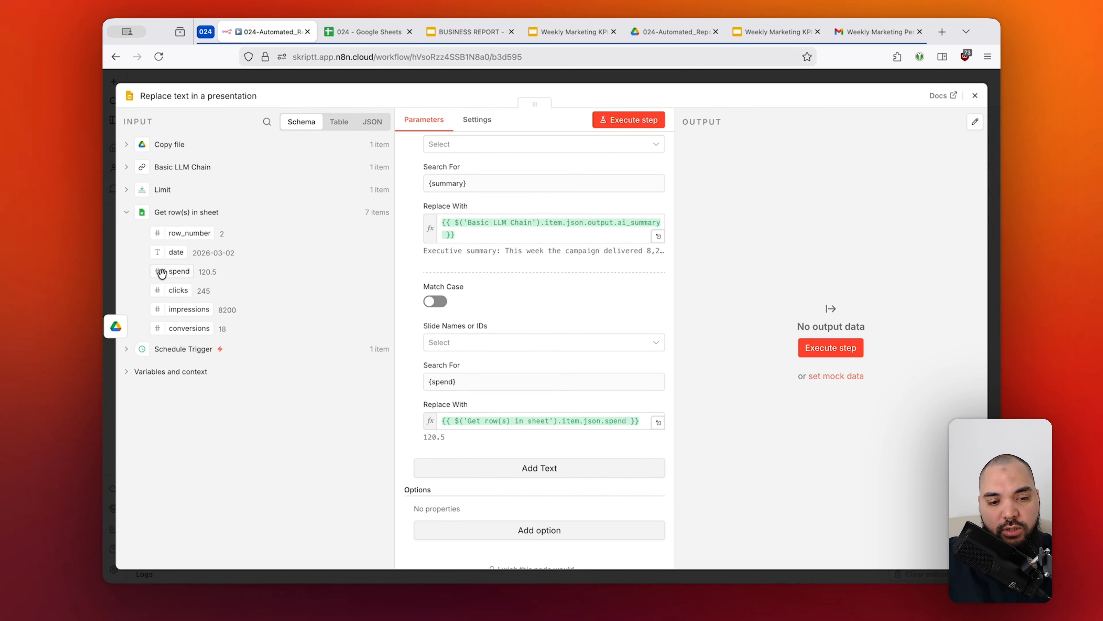
Examine the data types of the Get row(s) in sheet fields and compare them with the Basic LLM Chain output fields.
scroll(162, 272, "up", 5)
scroll(161, 272, "left", 2)
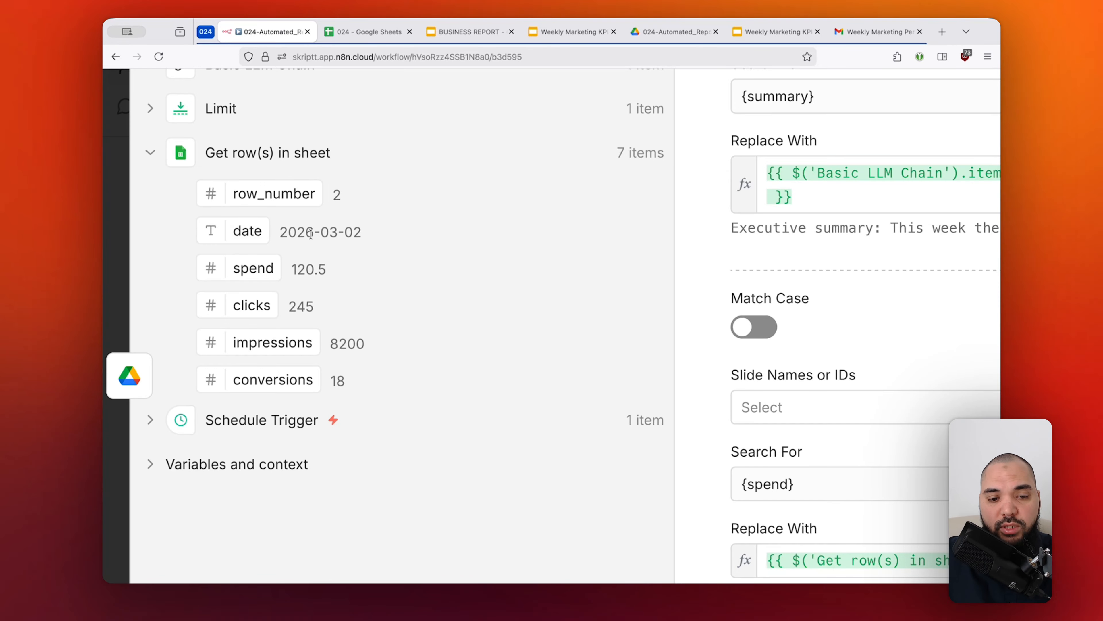
left_click_drag(280, 232, 364, 231)
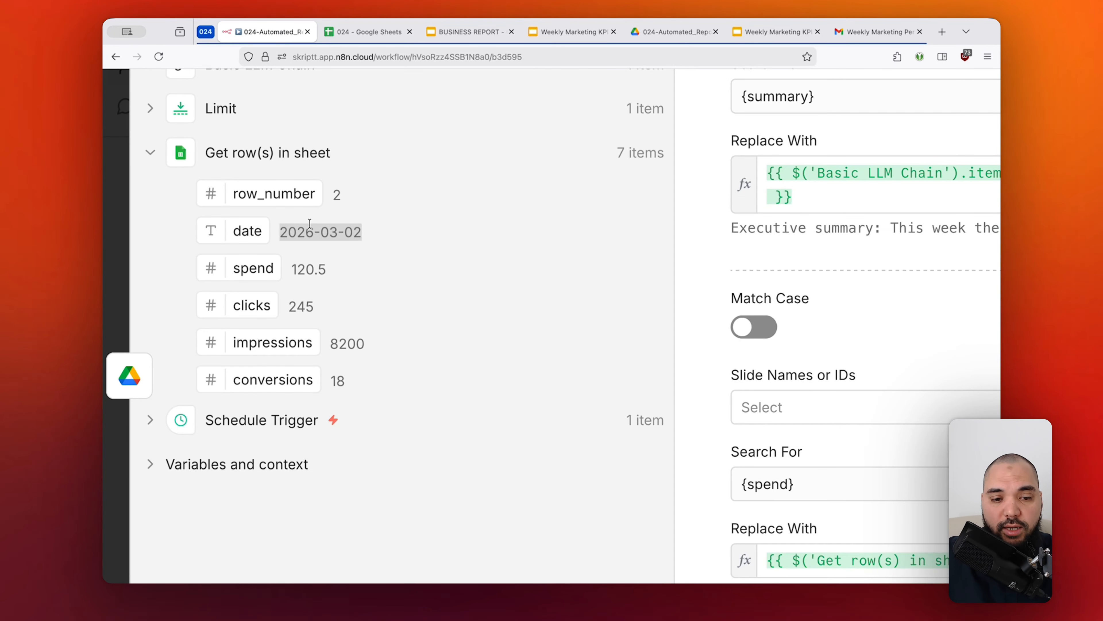
left_click(127, 173)
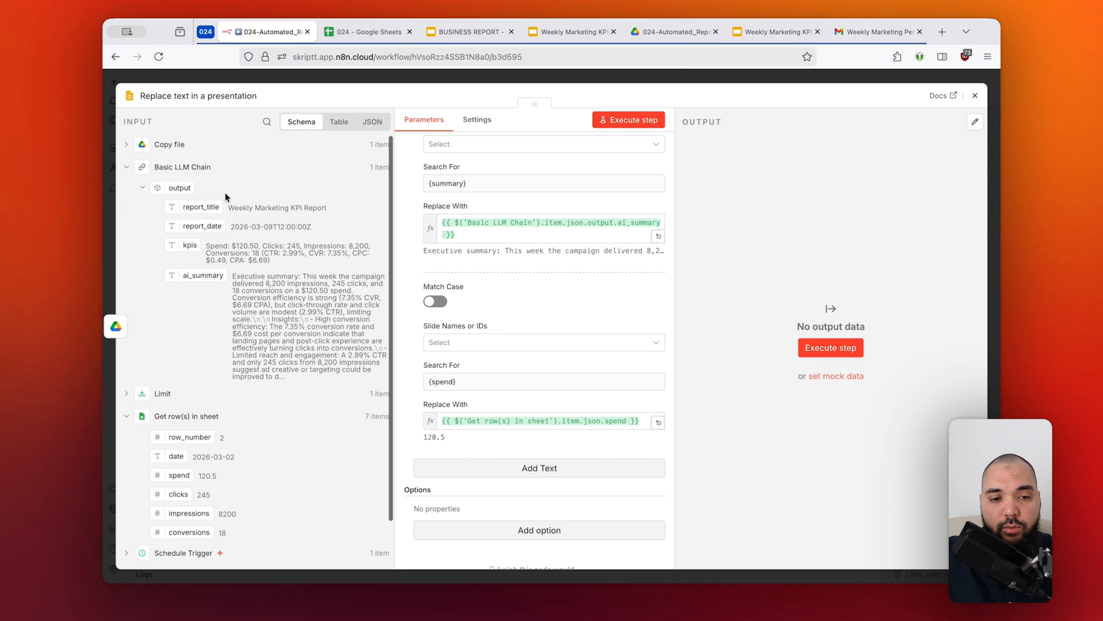
left_click(126, 168)
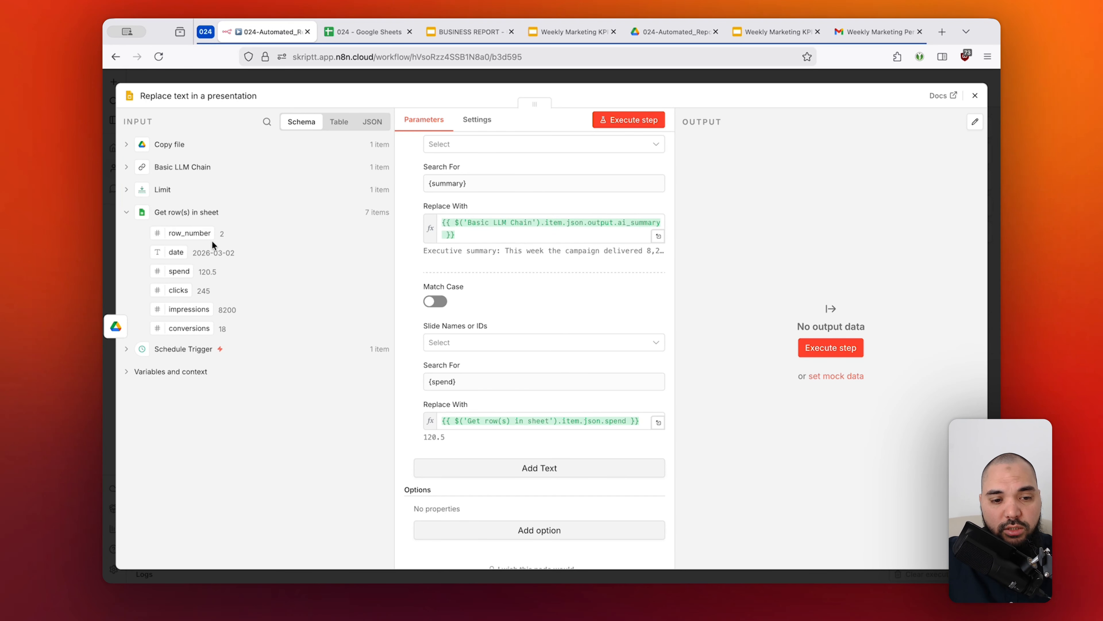
scroll(147, 251, "up", 5)
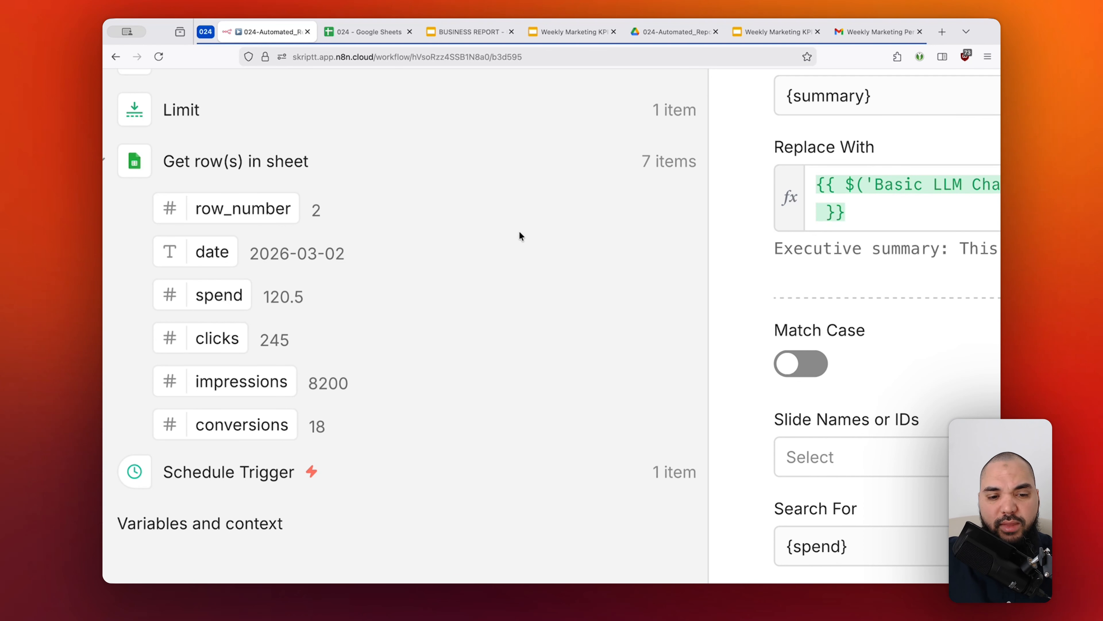
scroll(521, 235, "down", 5)
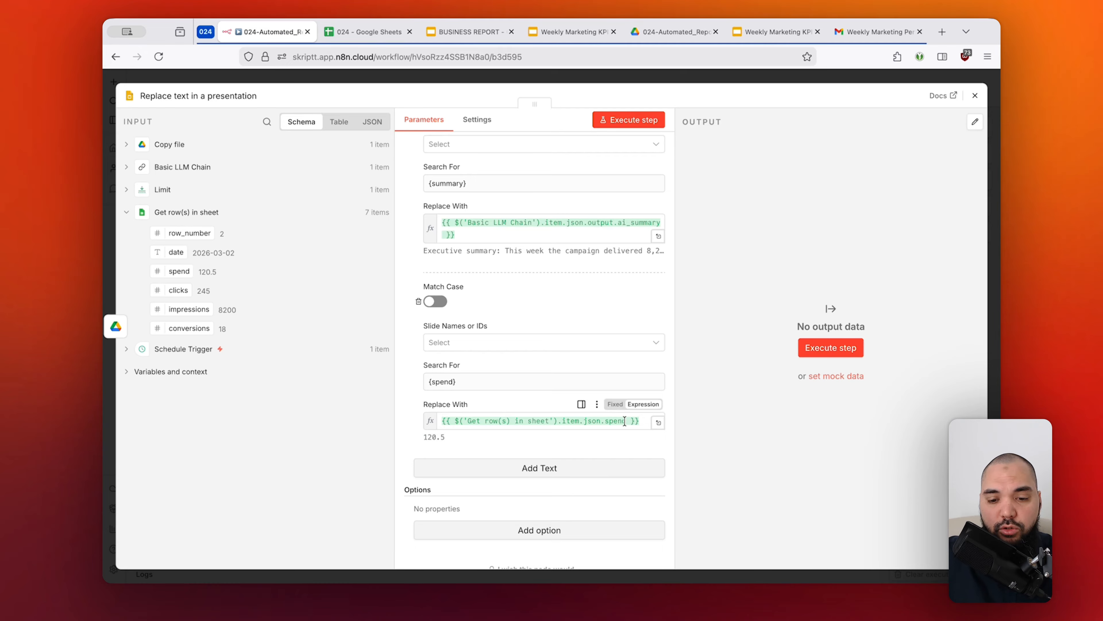
Convert the spend value to text by appending .toString() to the Replace With expression of the {spend} entry.
scroll(625, 420, "down", 1)
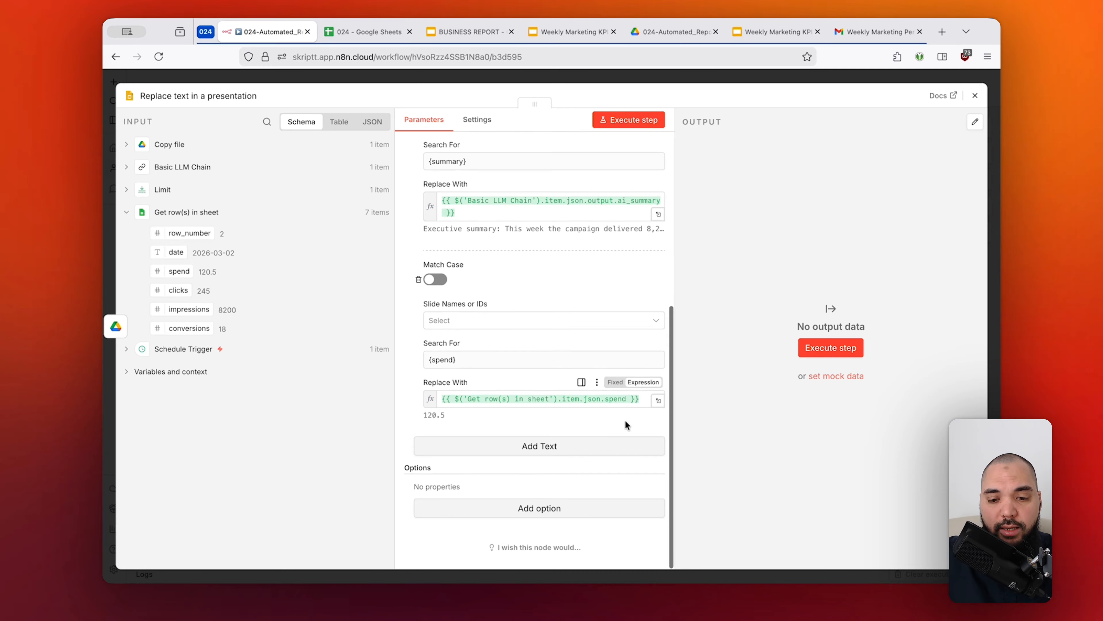
scroll(629, 398, "up", 5)
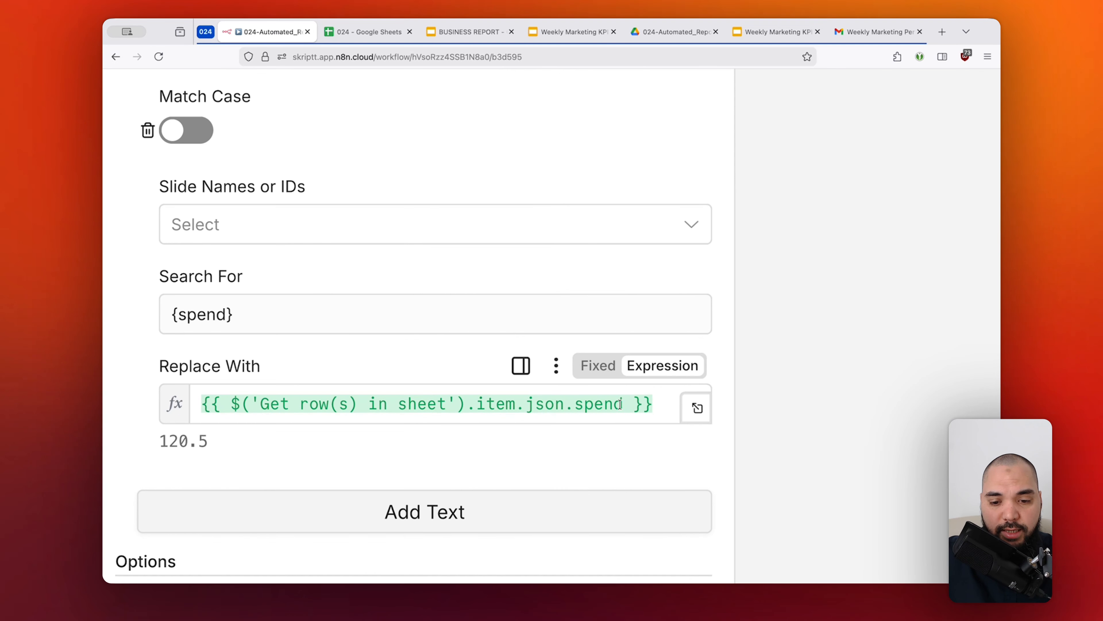
left_click(621, 400)
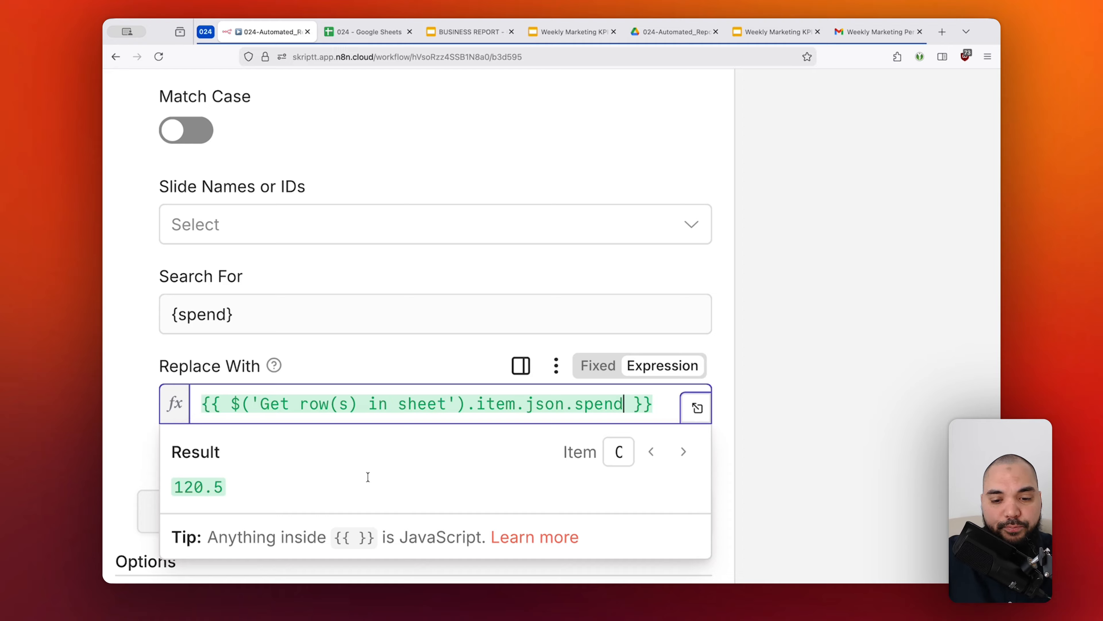
type(".")
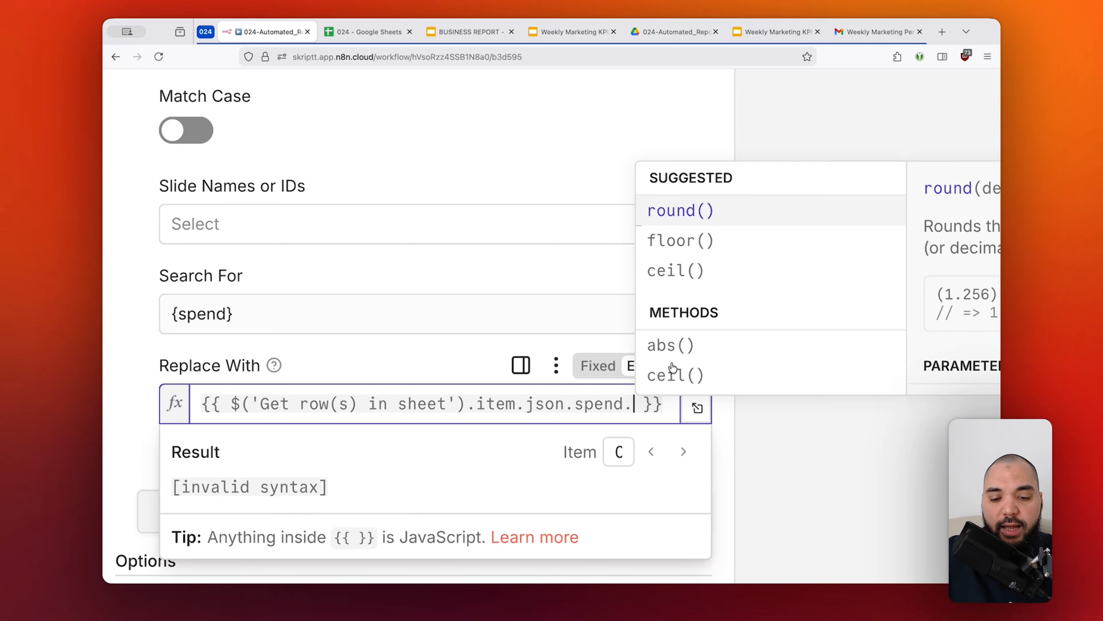
scroll(673, 368, "down", 5)
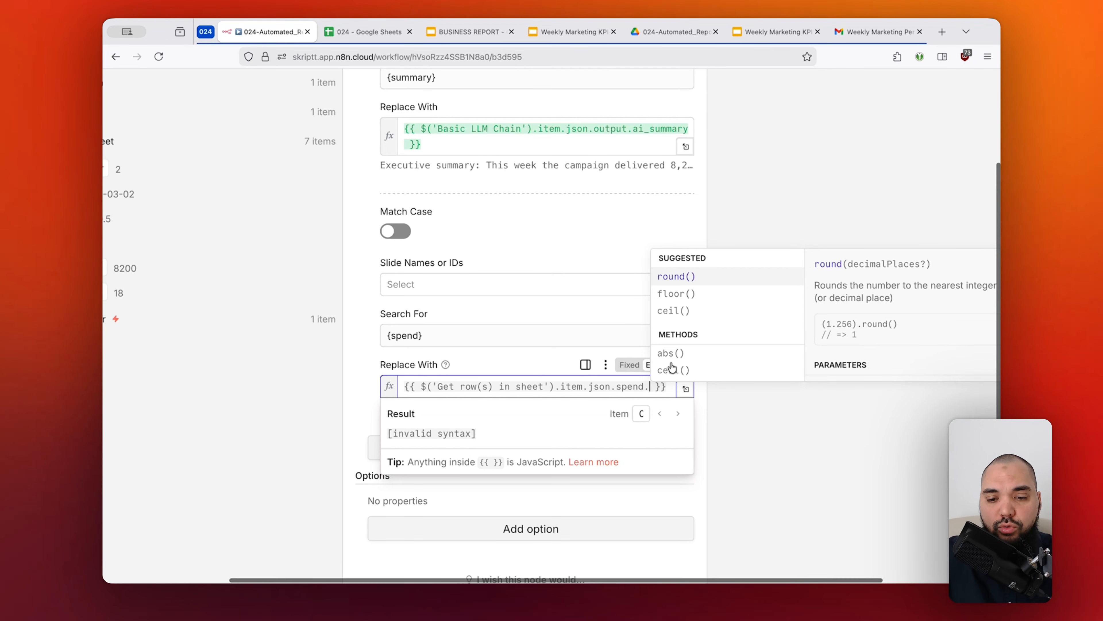
type("tos")
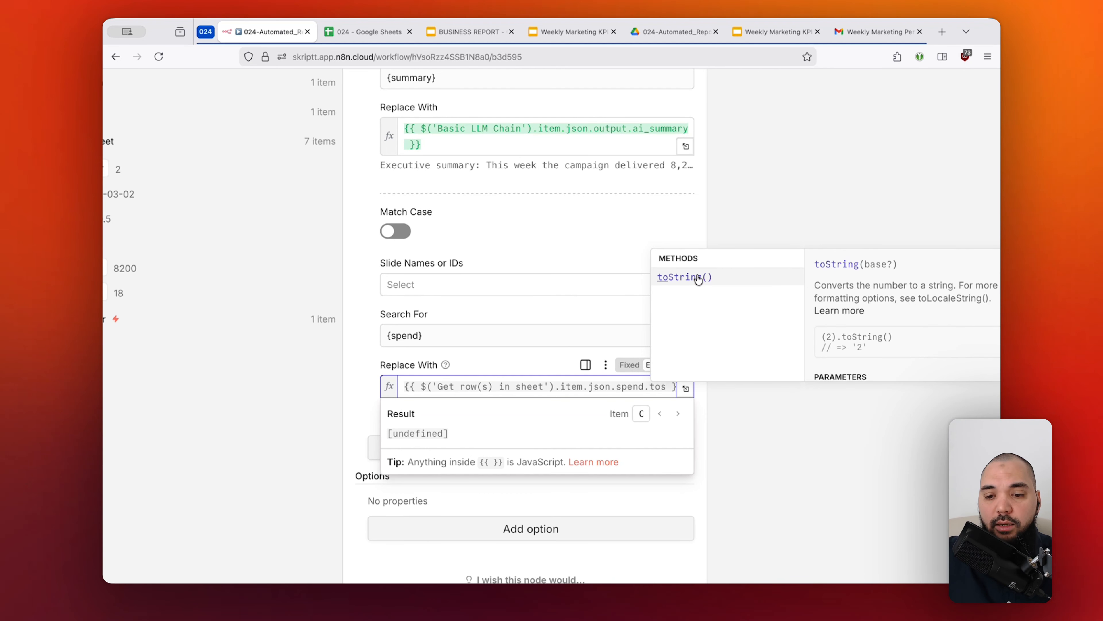
scroll(832, 281, "down", 5)
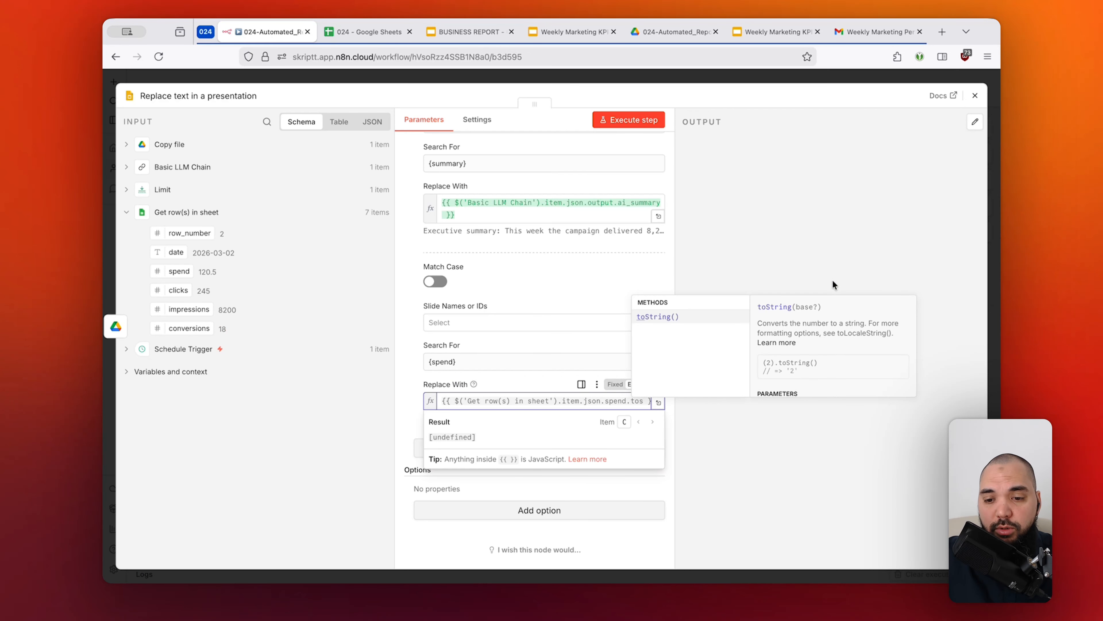
left_click_drag(758, 324, 870, 326)
left_click(639, 403)
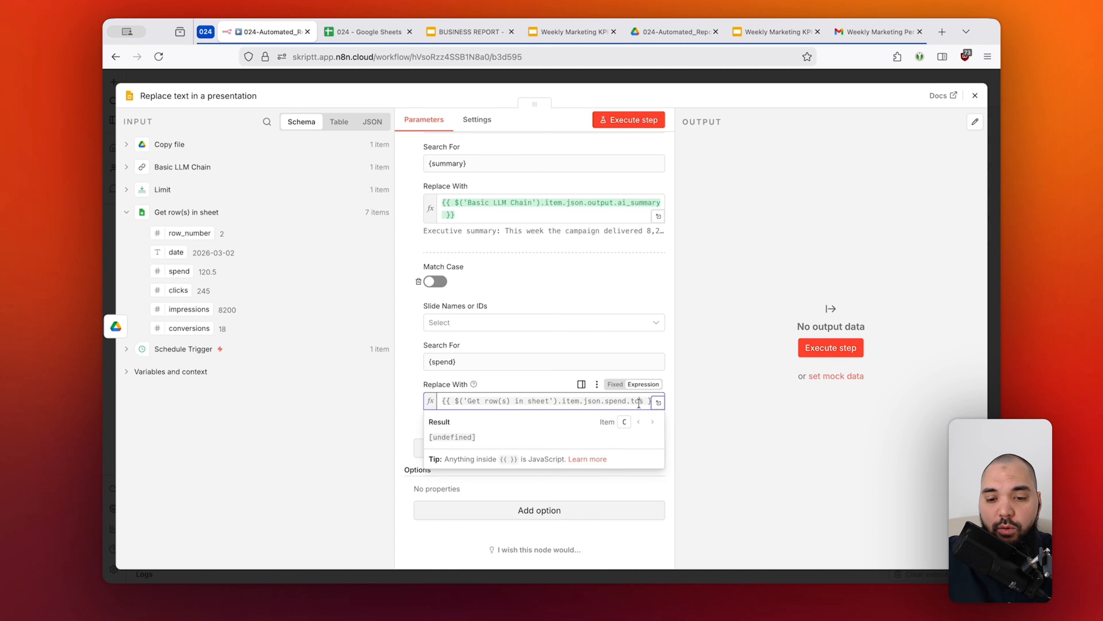
key("Right")
key("BackSpace")
type("St")
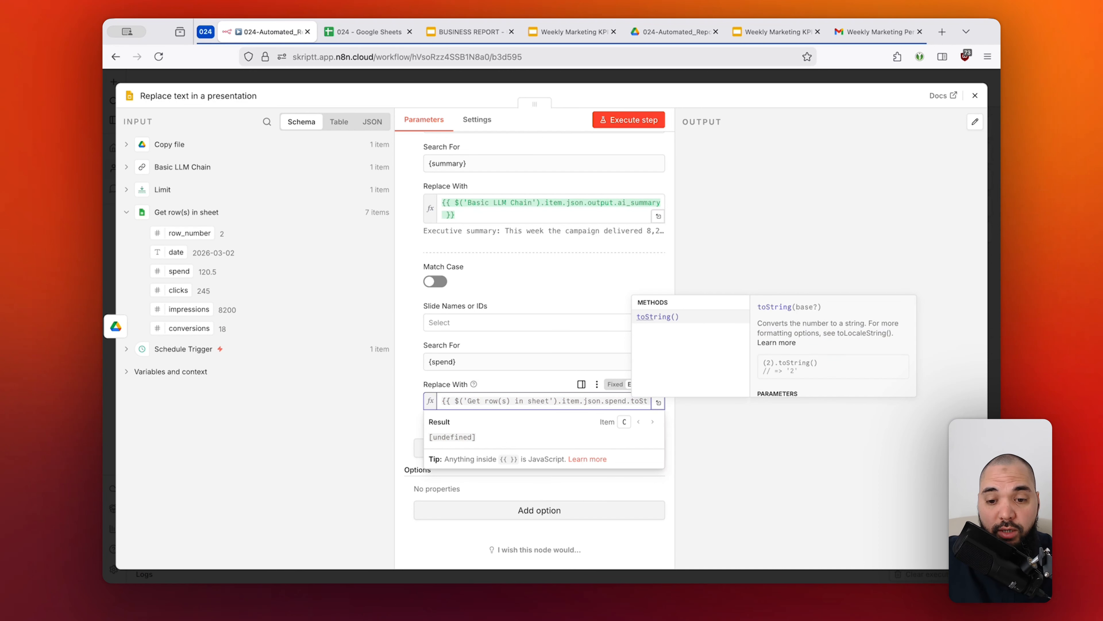
left_click(661, 321)
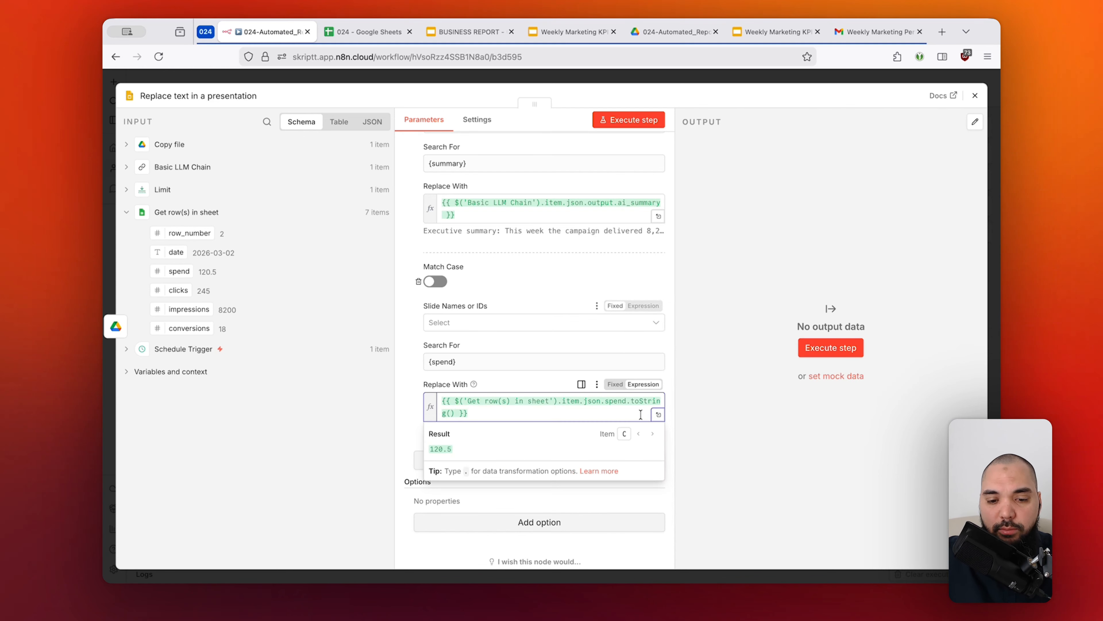
left_click(507, 384)
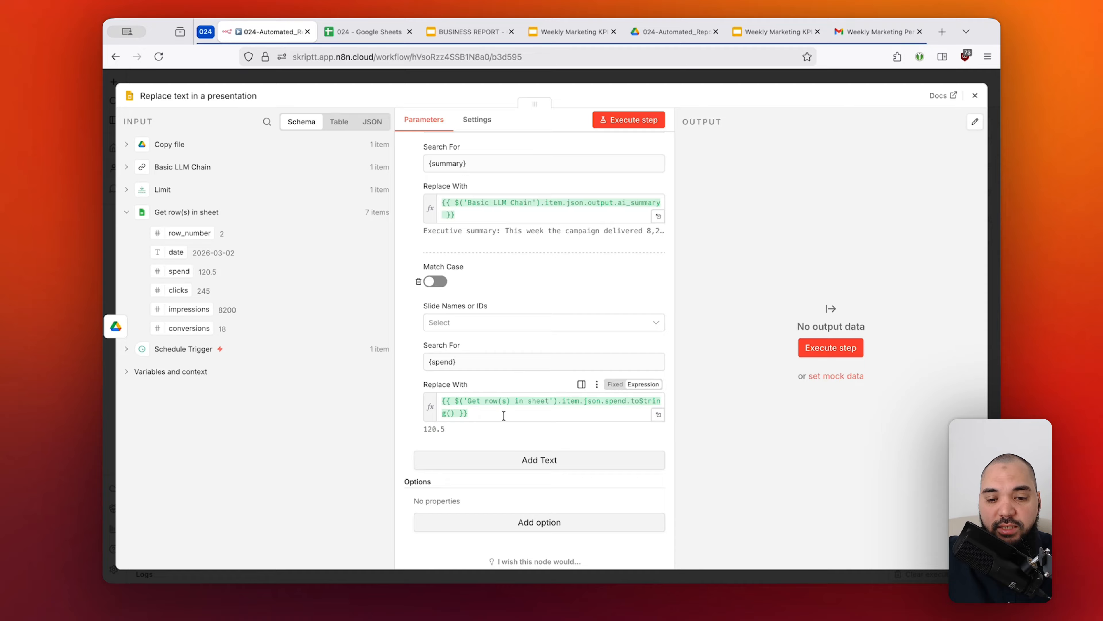
left_click_drag(422, 428, 442, 429)
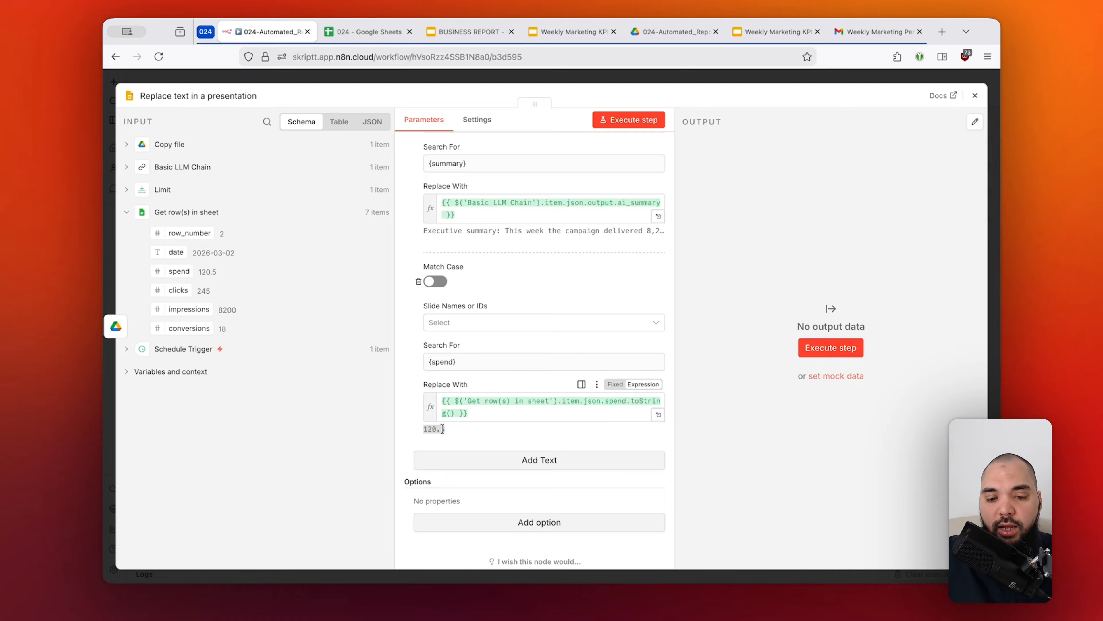
left_click(465, 429)
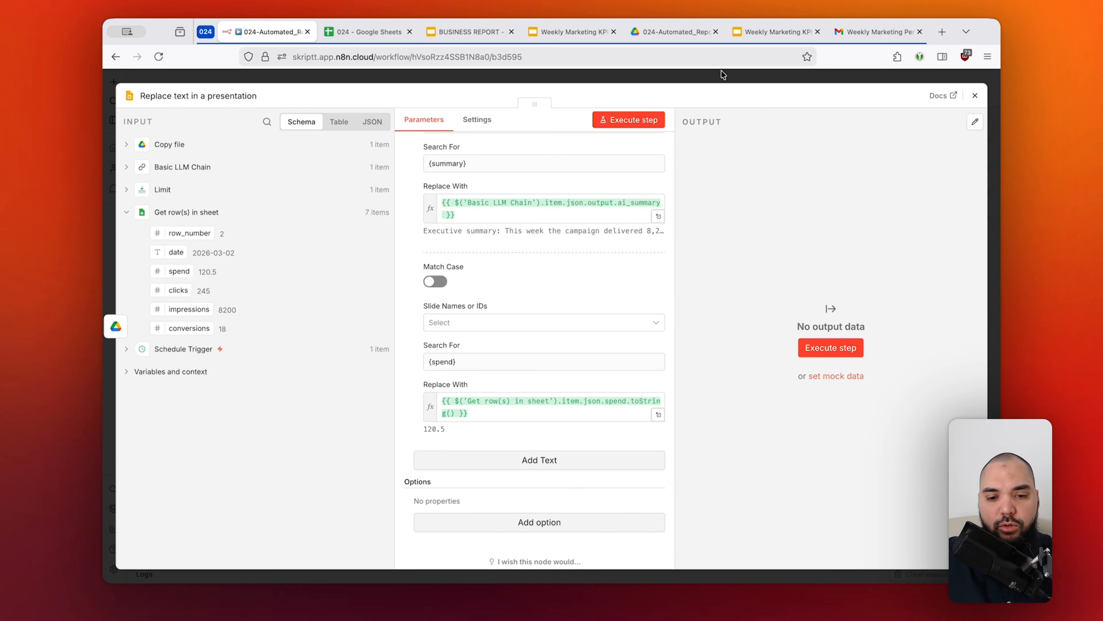
Compare the remaining placeholders on slide 3 in Google Slides with the clicks, impressions and conversions columns in Google Sheets.
left_click(775, 31)
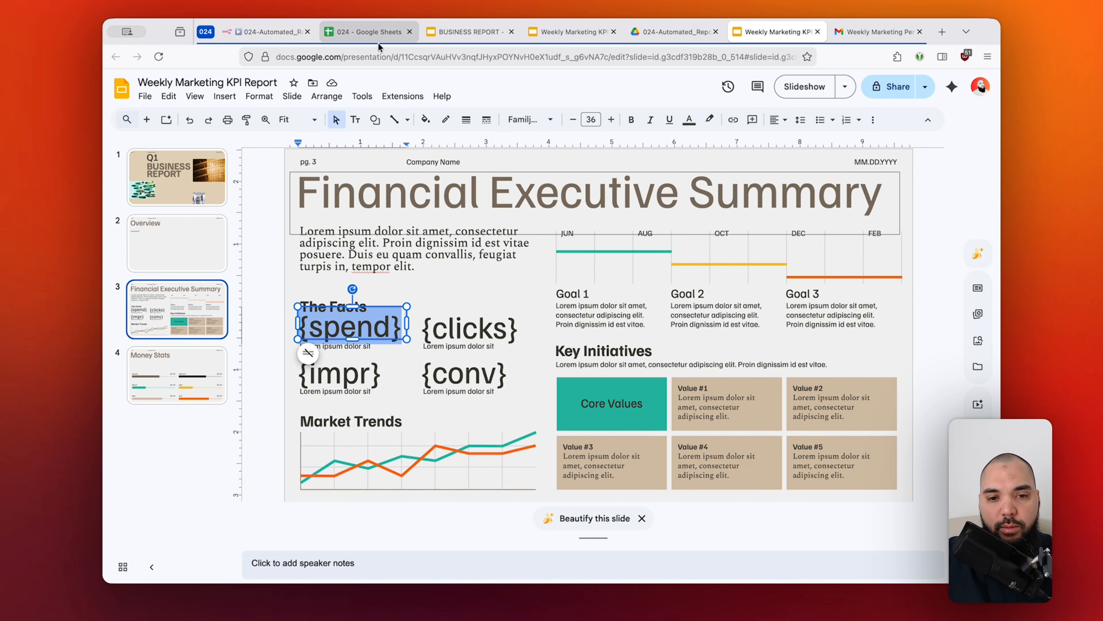
left_click(369, 32)
left_click_drag(267, 199, 424, 205)
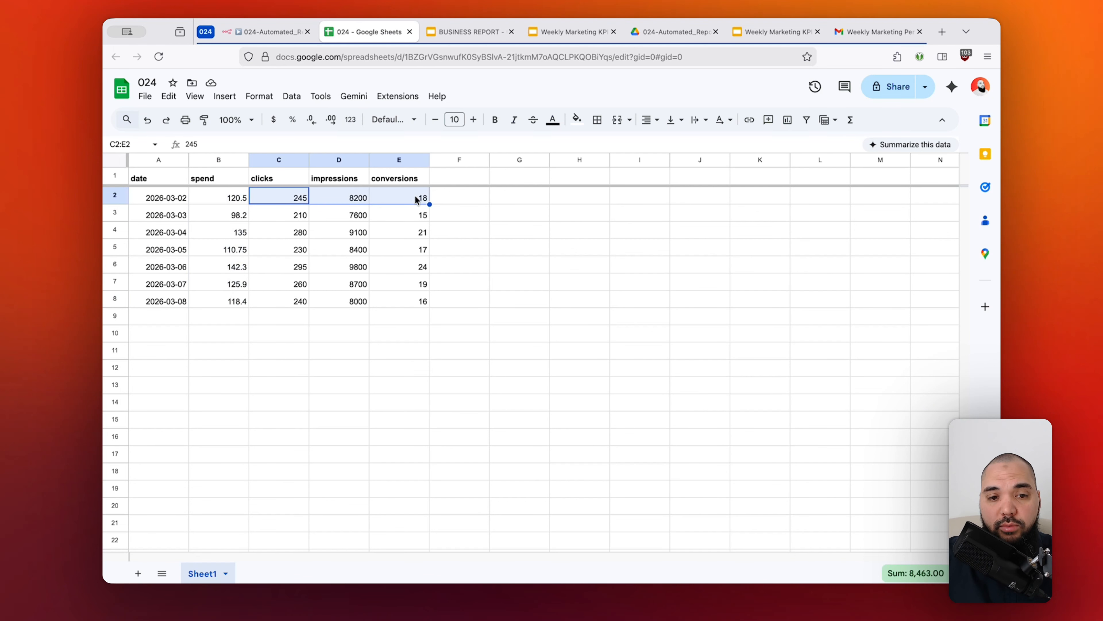
left_click(270, 33)
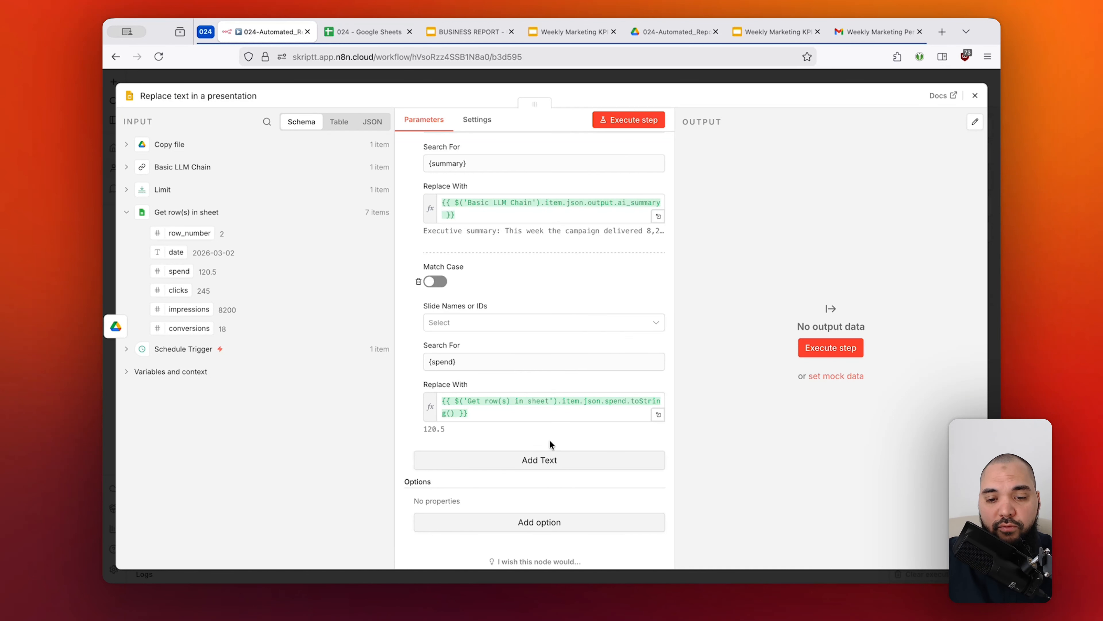
Add a third text replacement to the n8n presentation node that searches for {clicks}.
scroll(549, 440, "down", 1)
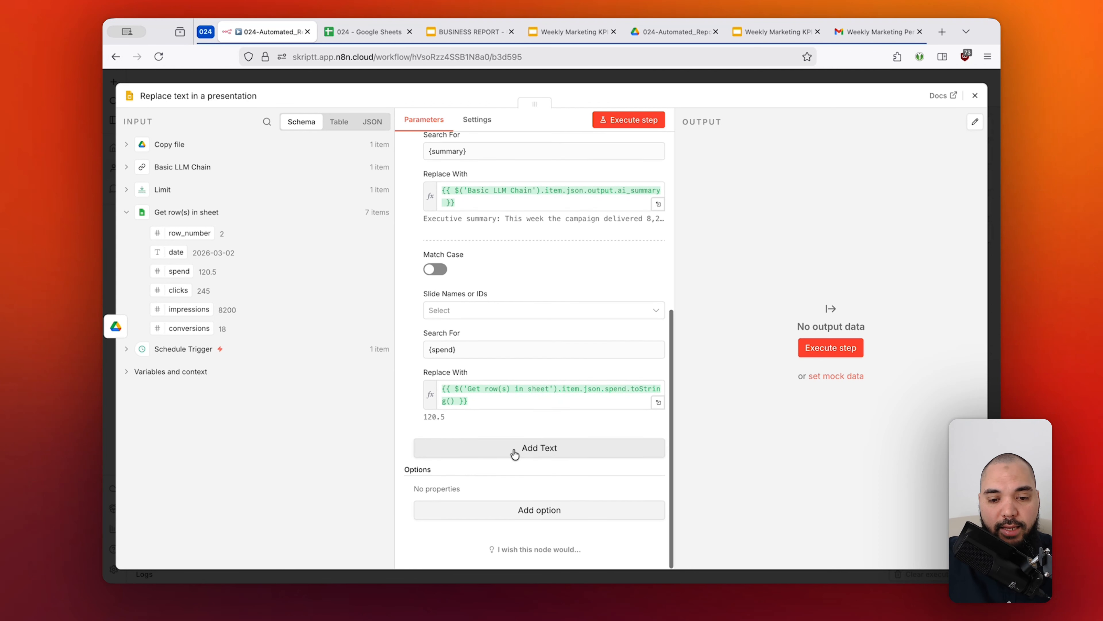
left_click(561, 450)
scroll(561, 450, "down", 3)
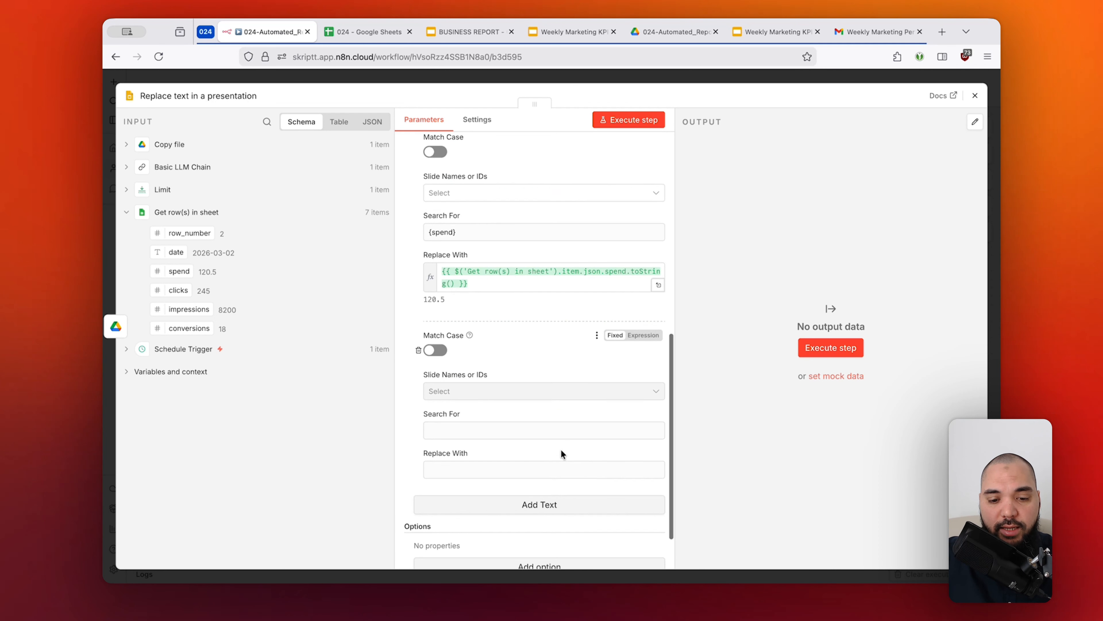
left_click(505, 426)
type("{")
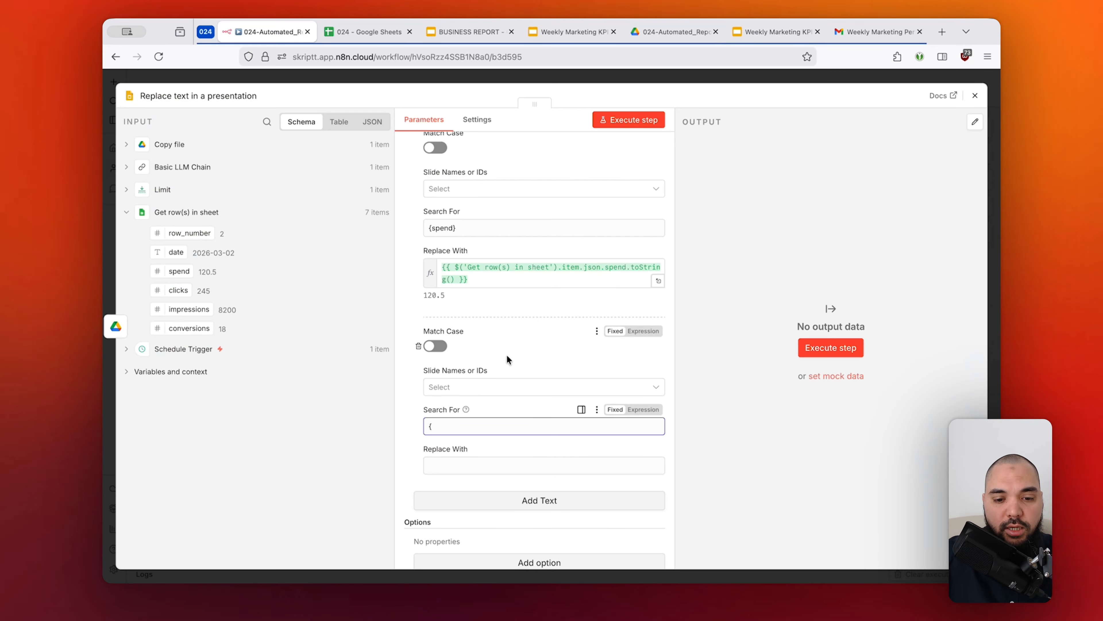
type("clicks")
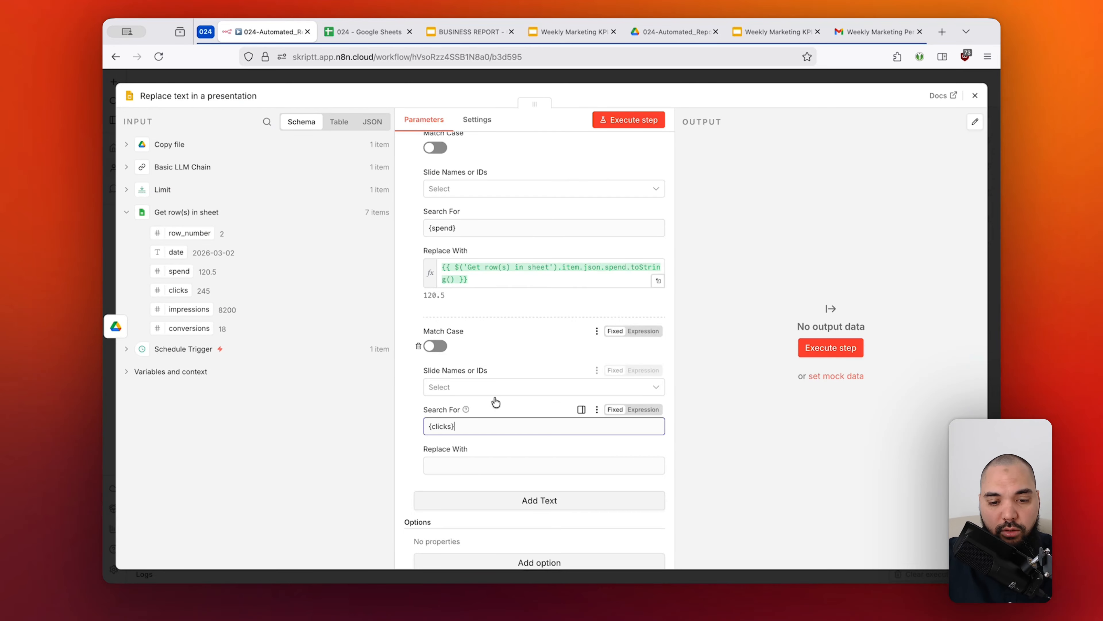
Map Replace With for {clicks} to the clicks field from Get row(s) in sheet, converted to text with .toString().
left_click(463, 464)
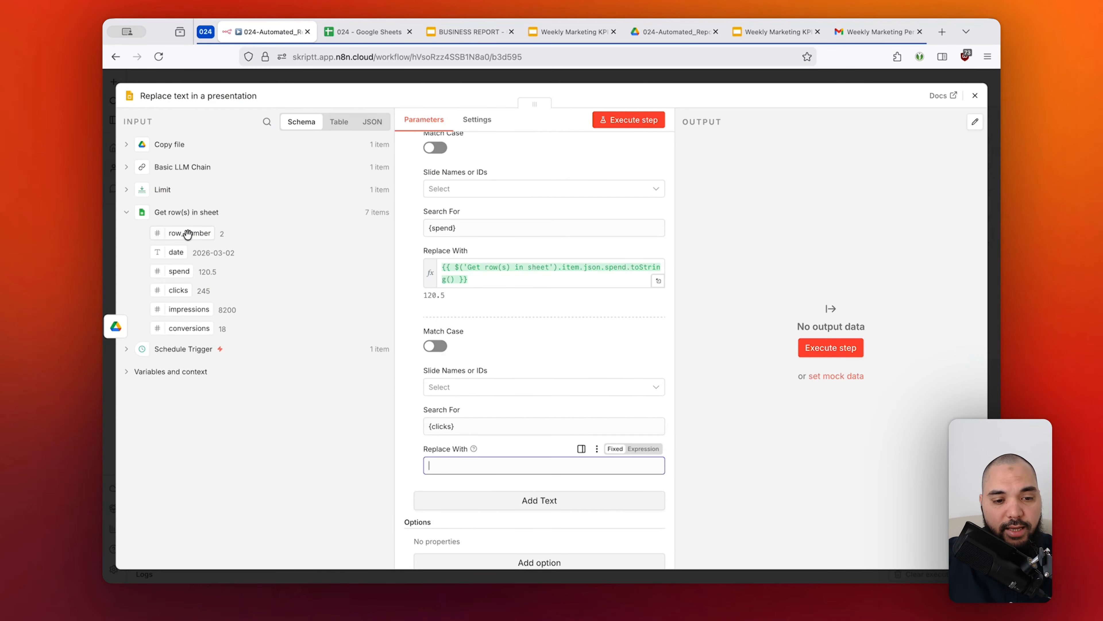
left_click_drag(176, 290, 500, 468)
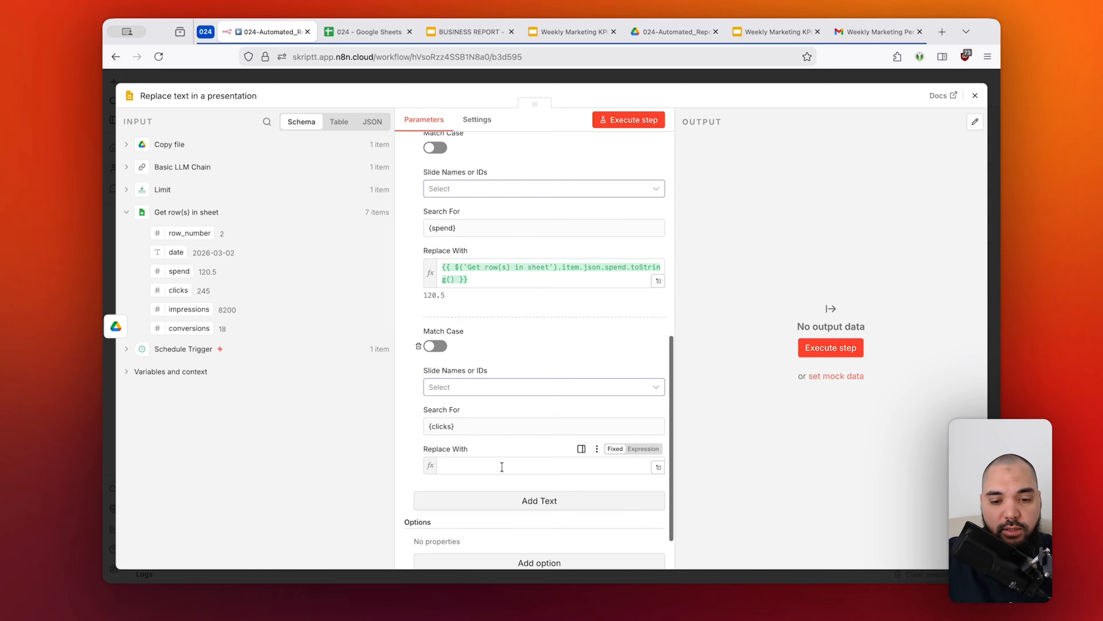
left_click(630, 465)
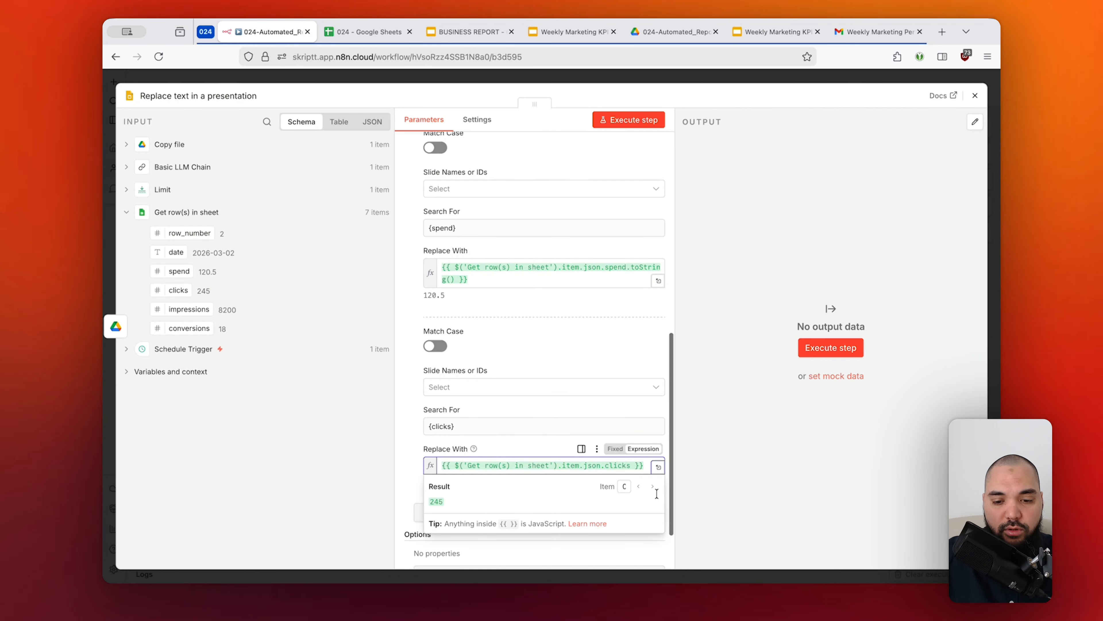
type(".")
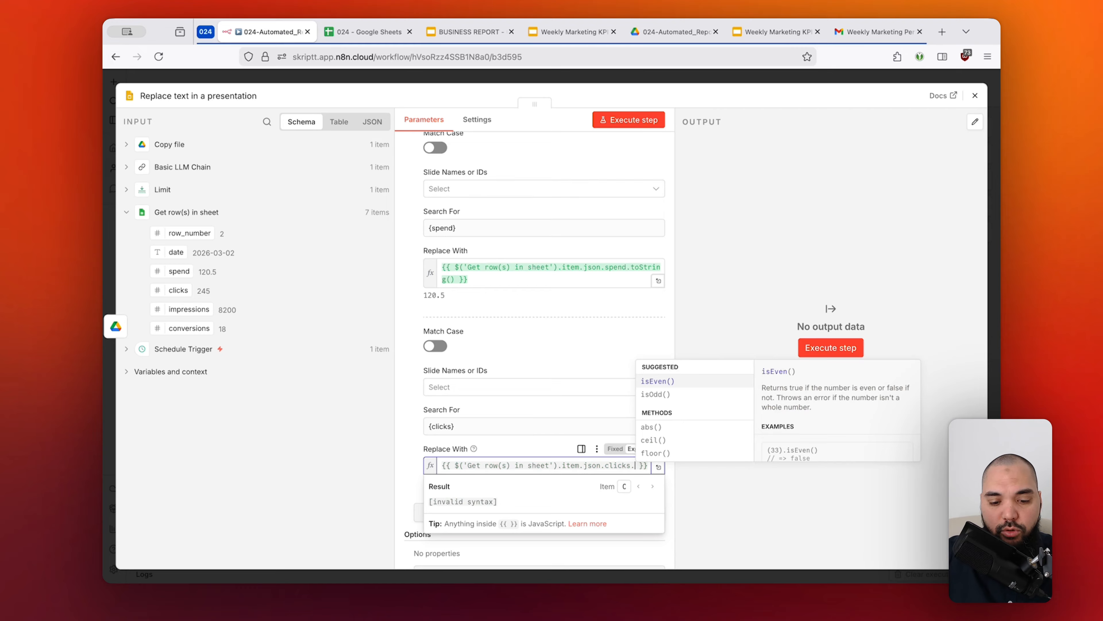
type("tostr")
key("Tab")
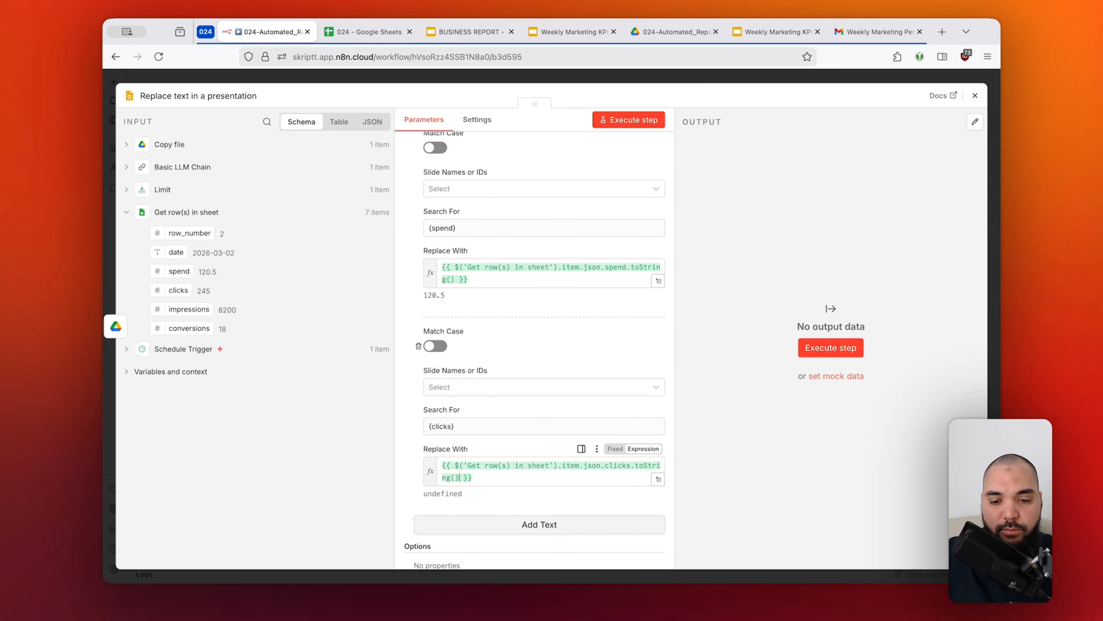
left_click_drag(444, 496, 424, 493)
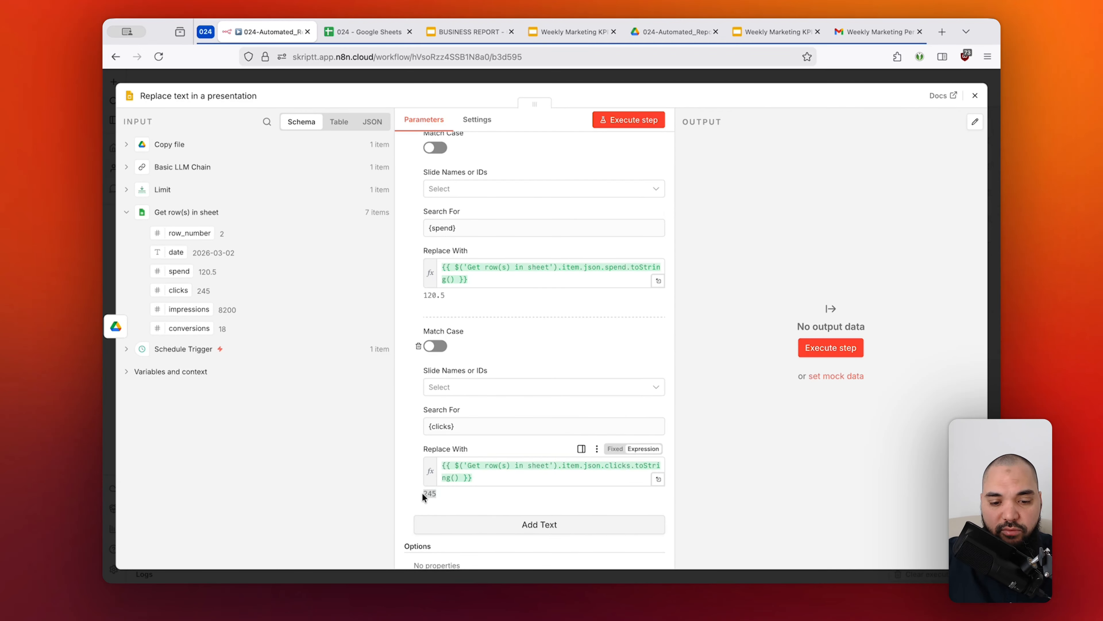
left_click(526, 492)
Review the {clicks}, {impr} and {conv} replacement entries and compare them with the placeholders on slide 3 in Google Slides.
scroll(526, 490, "down", 6)
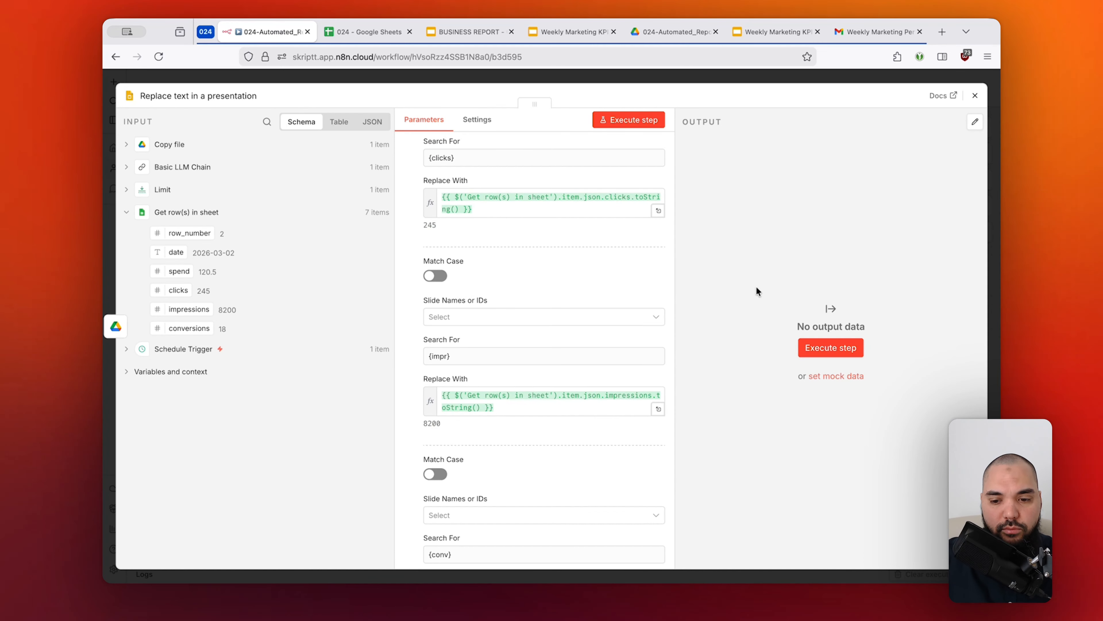
left_click_drag(455, 158, 426, 158)
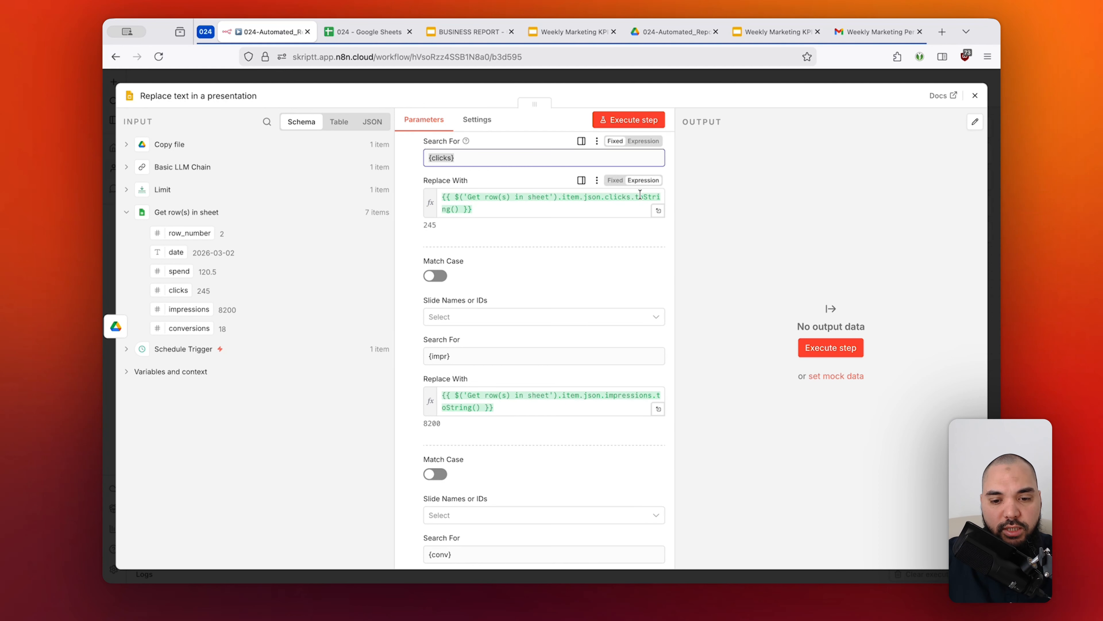
scroll(543, 370, "down", 1)
scroll(544, 370, "down", 4)
triple_click(504, 266)
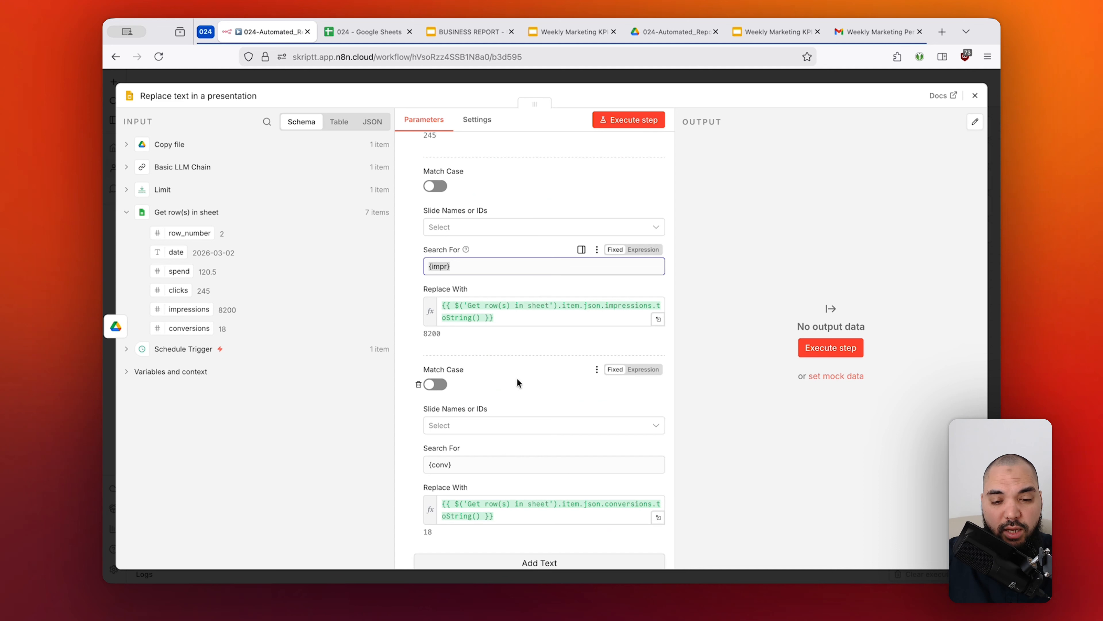
triple_click(495, 463)
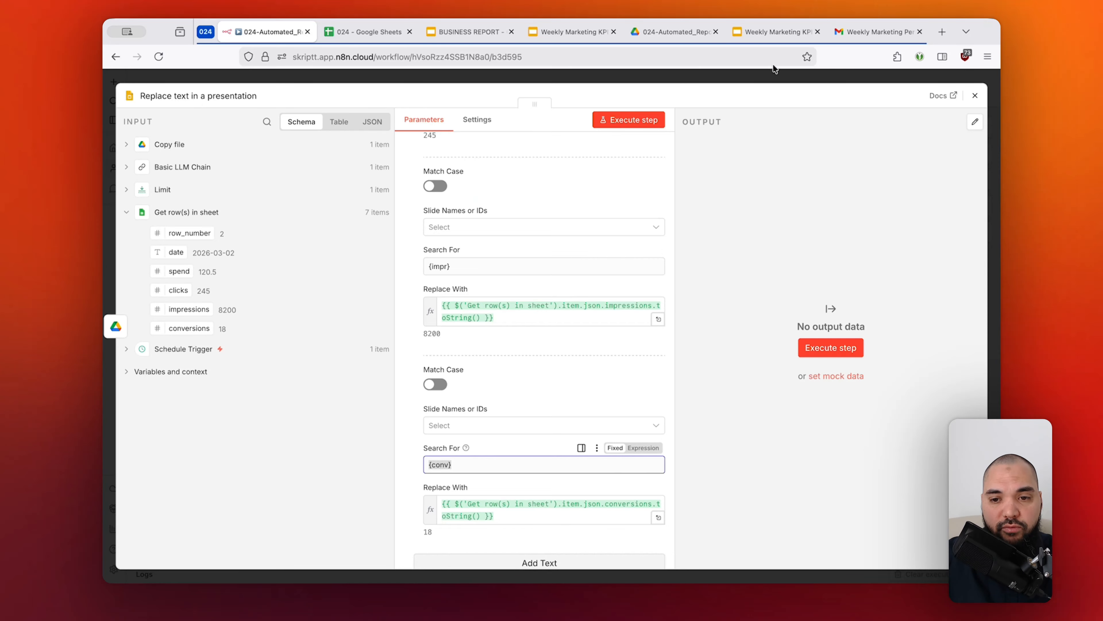
left_click(775, 31)
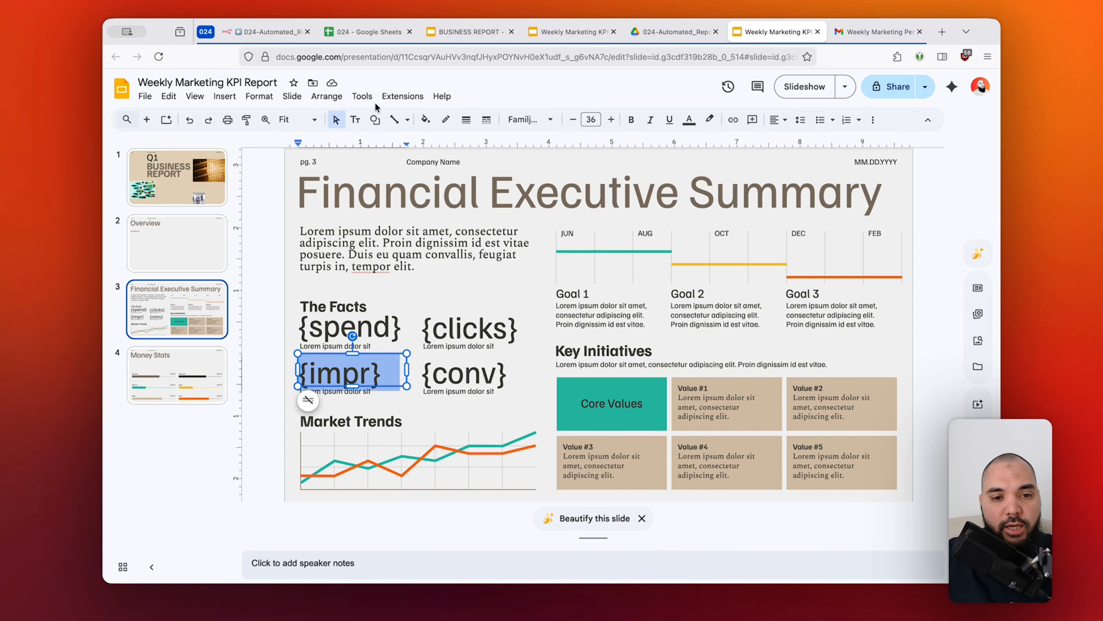
left_click(273, 32)
left_click(553, 339)
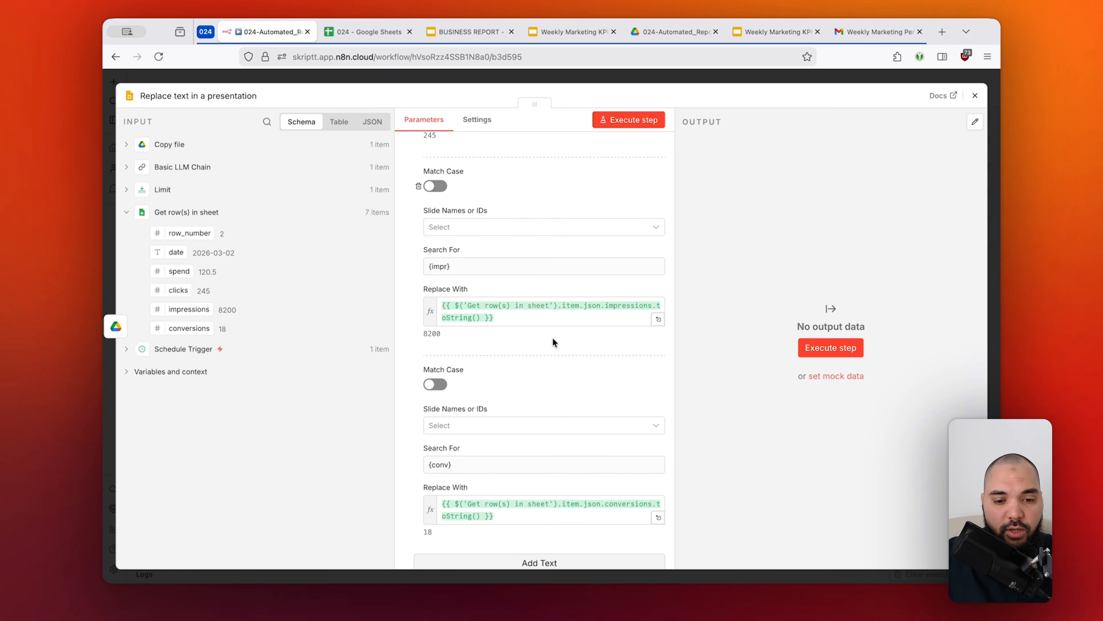
Execute the Replace text in a presentation node from the canvas and open it to inspect its output.
left_click(731, 79)
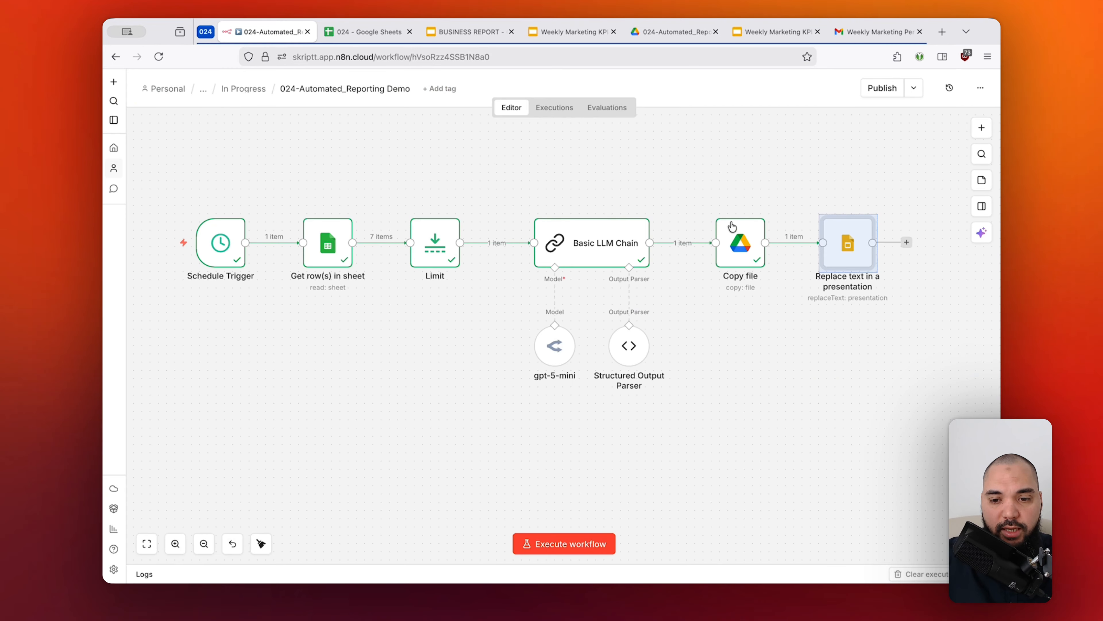
scroll(731, 222, "right", 4)
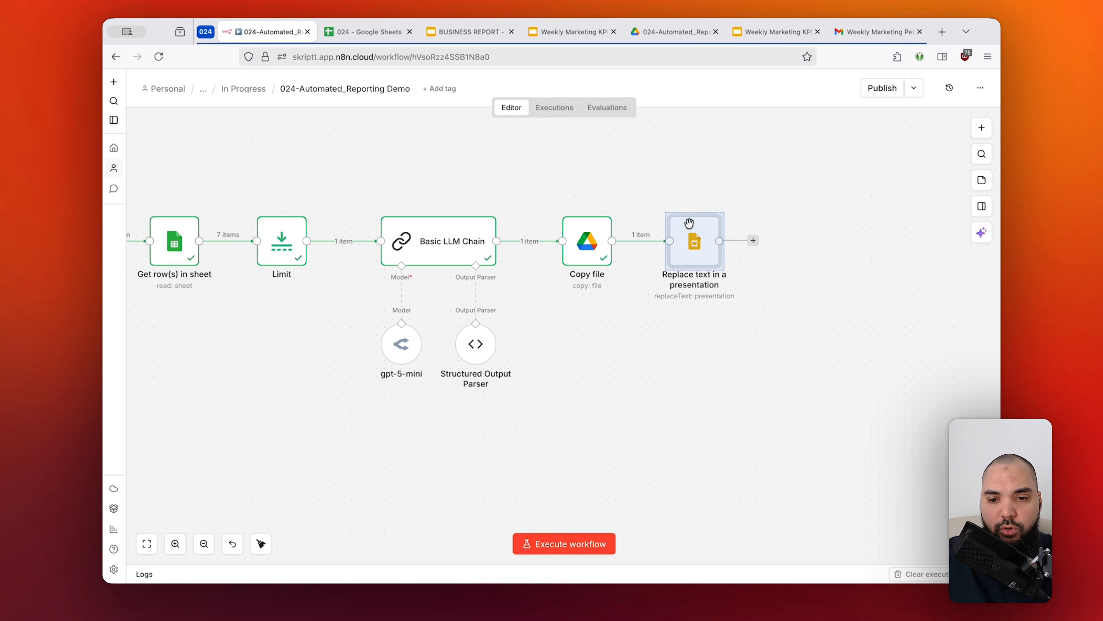
mouse_move(687, 208)
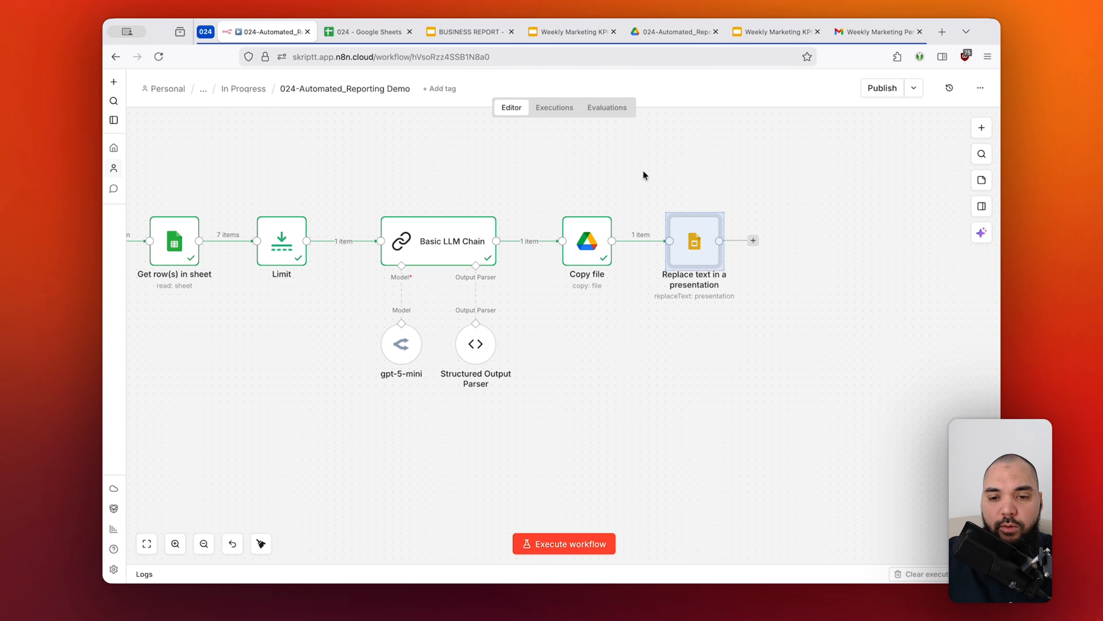
left_click_drag(643, 170, 765, 319)
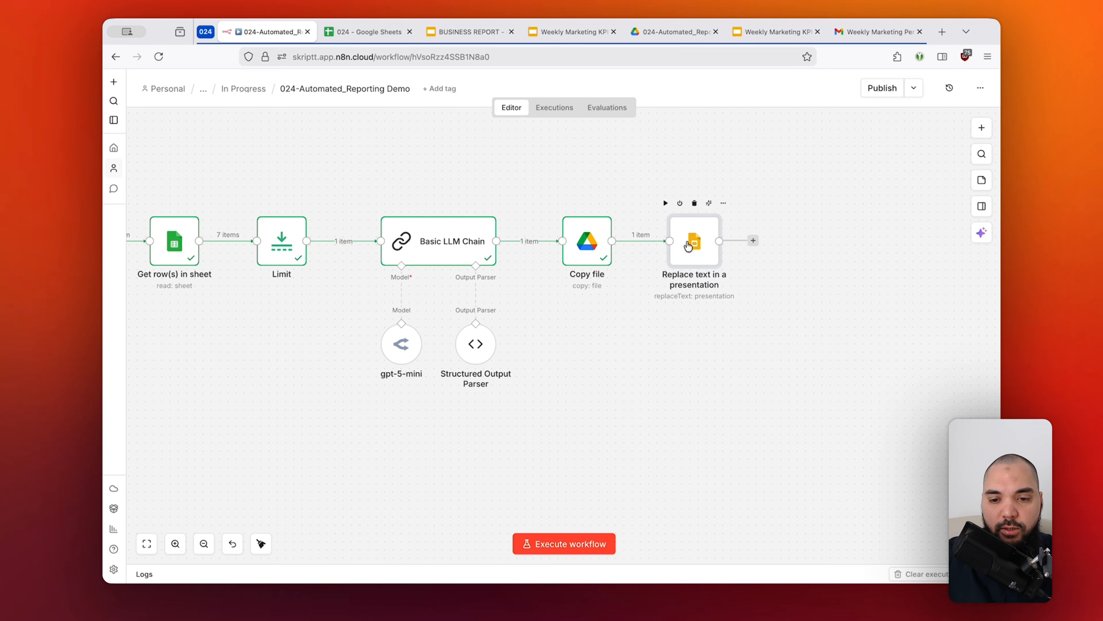
left_click(666, 203)
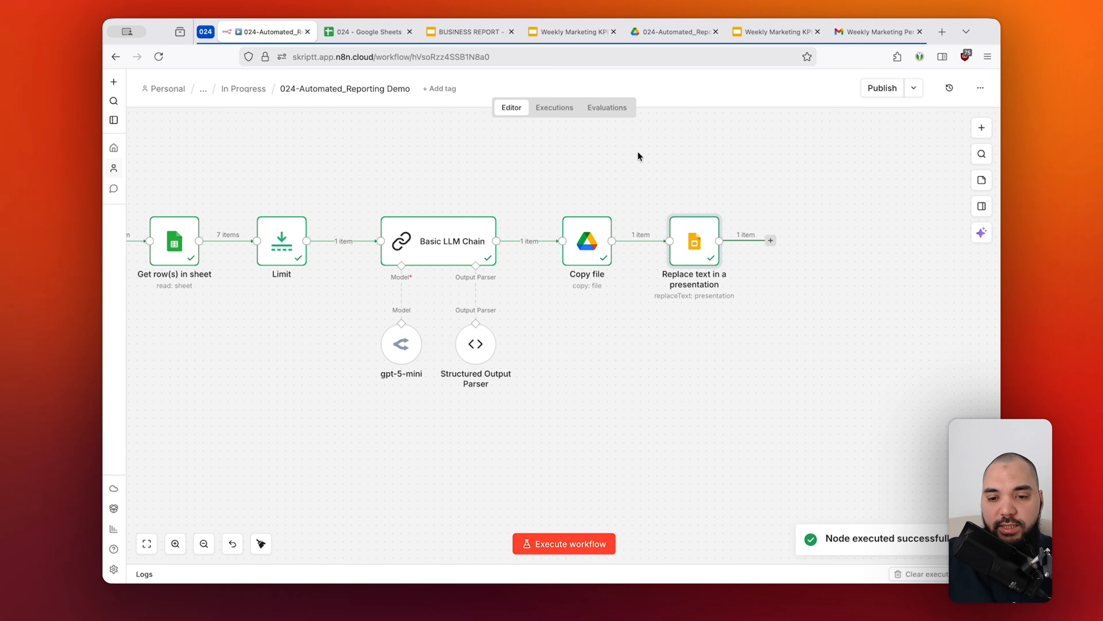
double_click(695, 244)
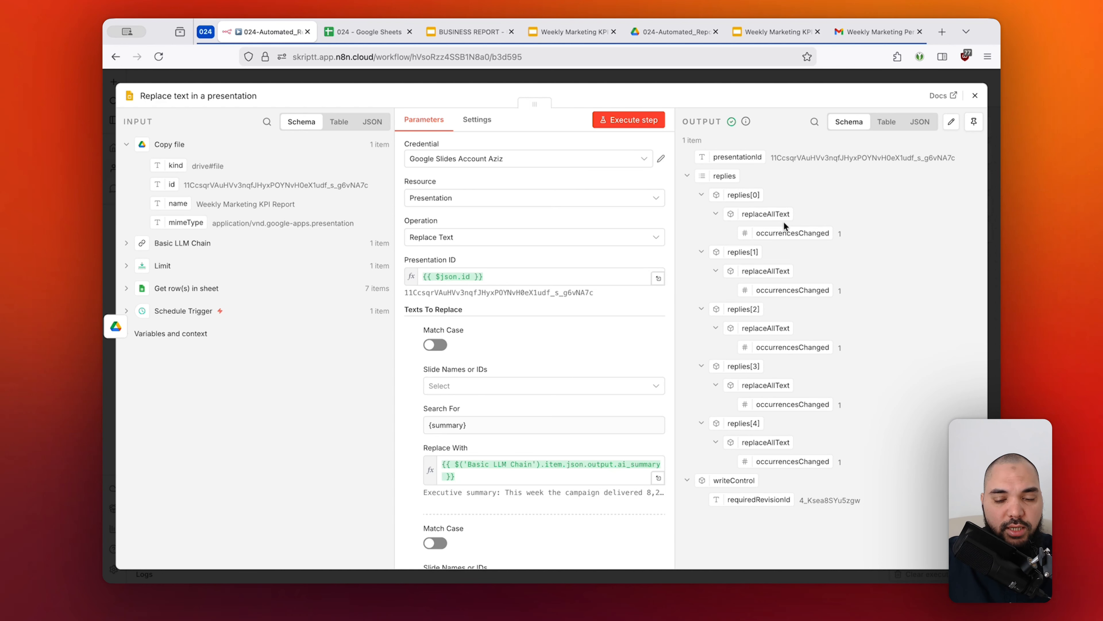
Switch to the Google Drive report folder, close the two open Weekly Marketing KPI presentations and clear the file selection.
left_click(669, 26)
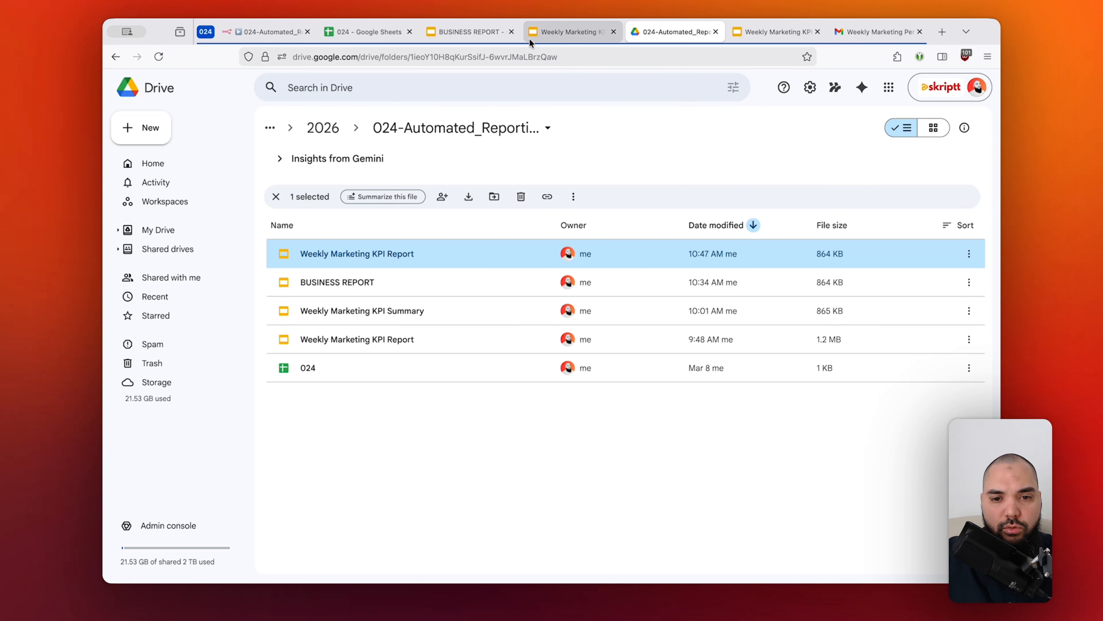
left_click(613, 32)
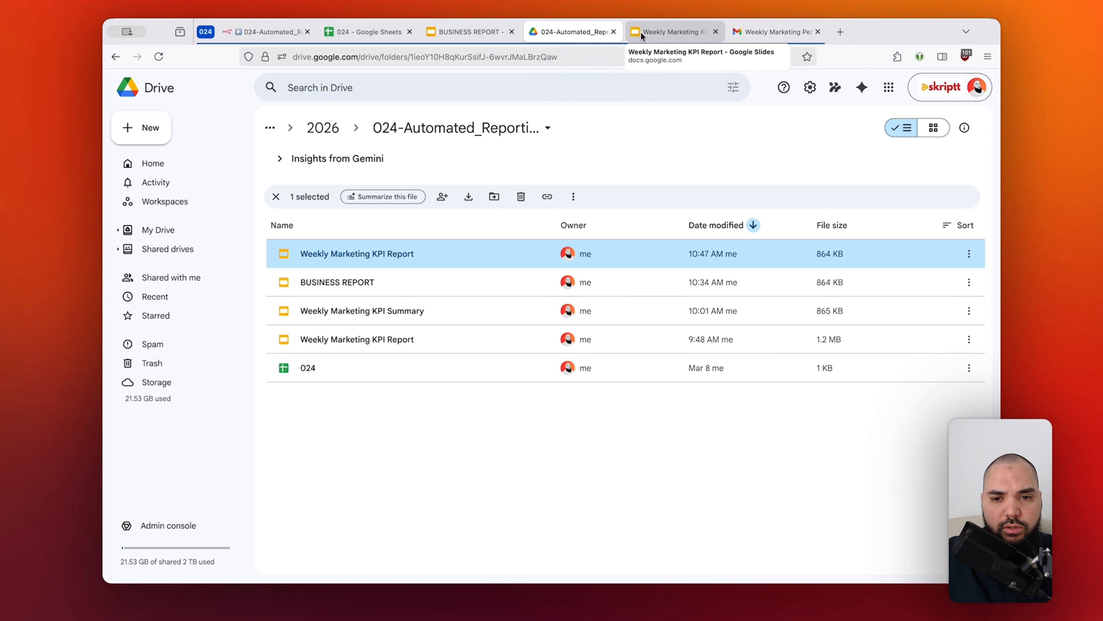
left_click(716, 31)
left_click(713, 429)
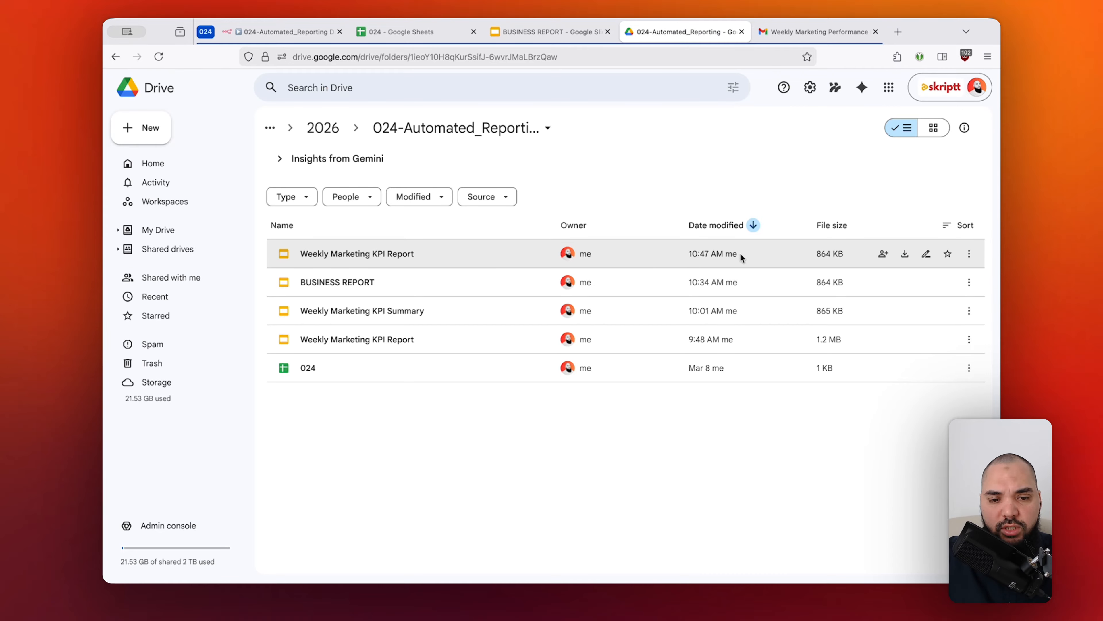
Open the most recently modified Weekly Marketing KPI Report and check the replaced text on slides 2 and 3.
double_click(398, 252)
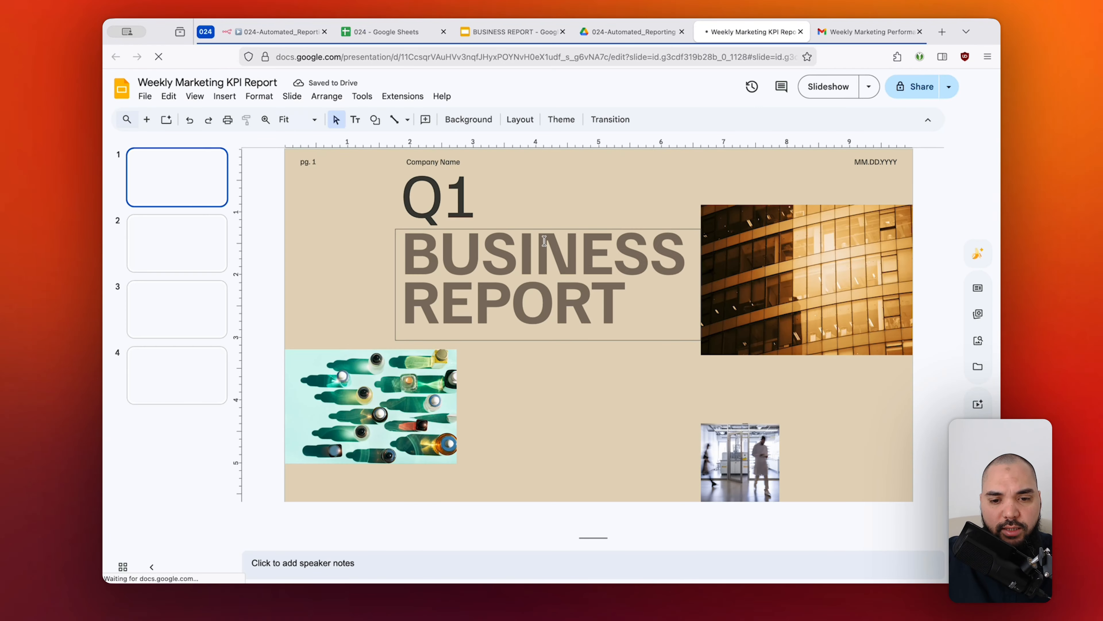
left_click(202, 251)
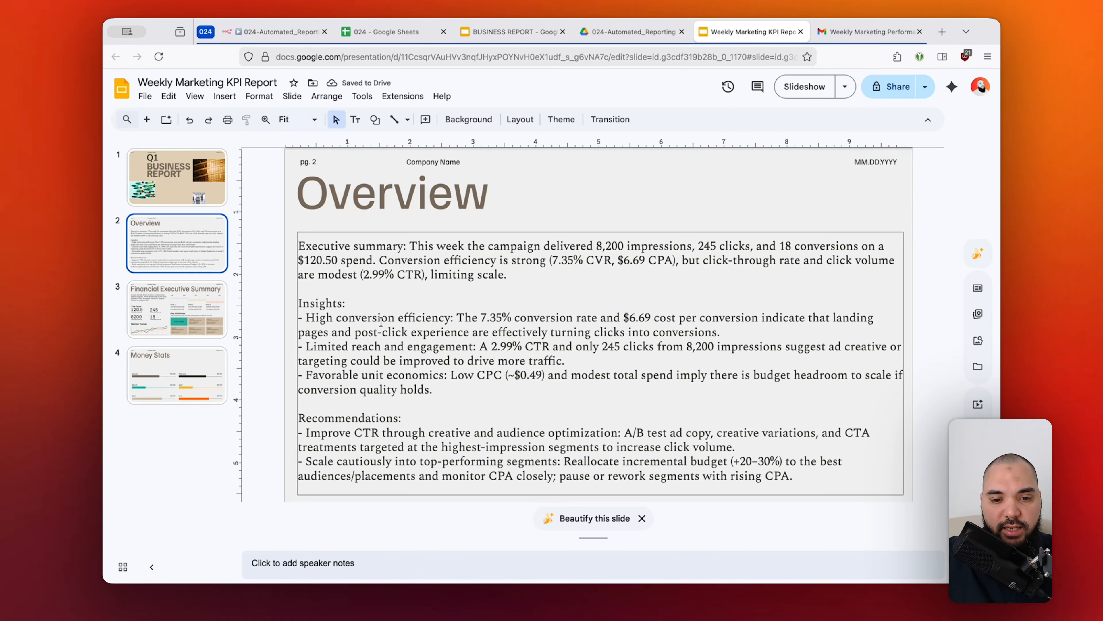
left_click(168, 317)
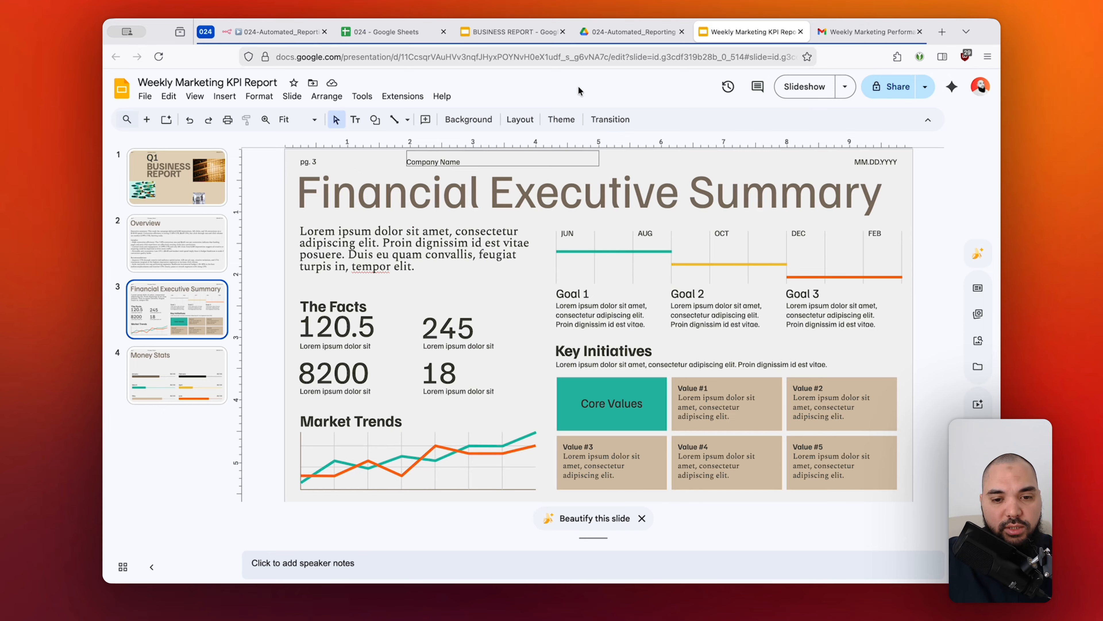
left_click(176, 244)
Return to the n8n workflow and add a Google Drive Download file node after the Replace text in a presentation node.
left_click(627, 41)
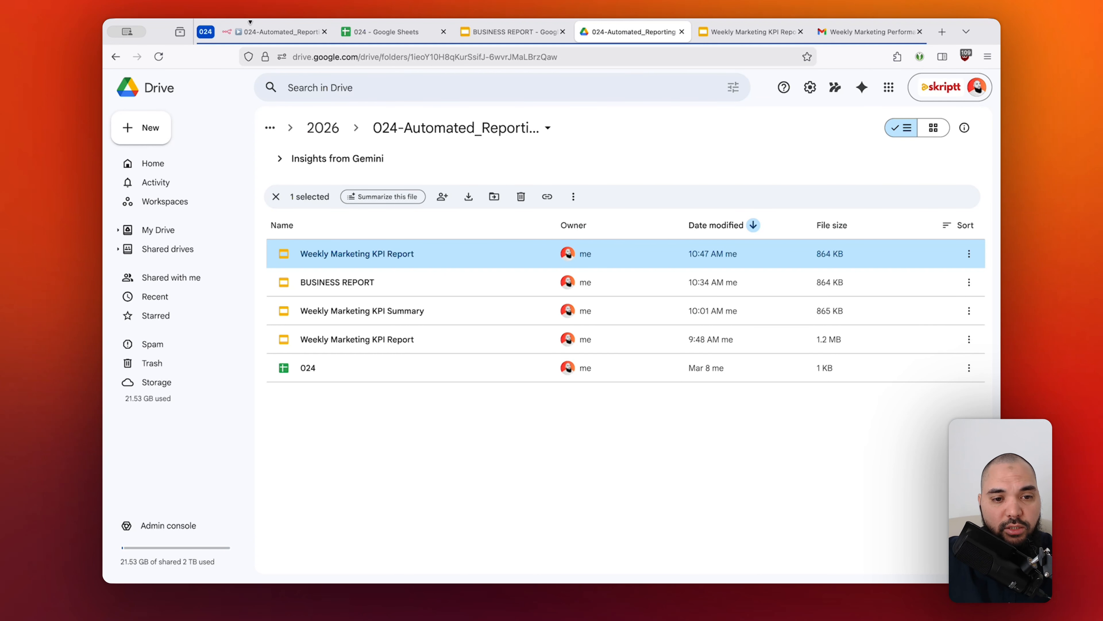
left_click(264, 31)
left_click(570, 80)
mouse_move(588, 201)
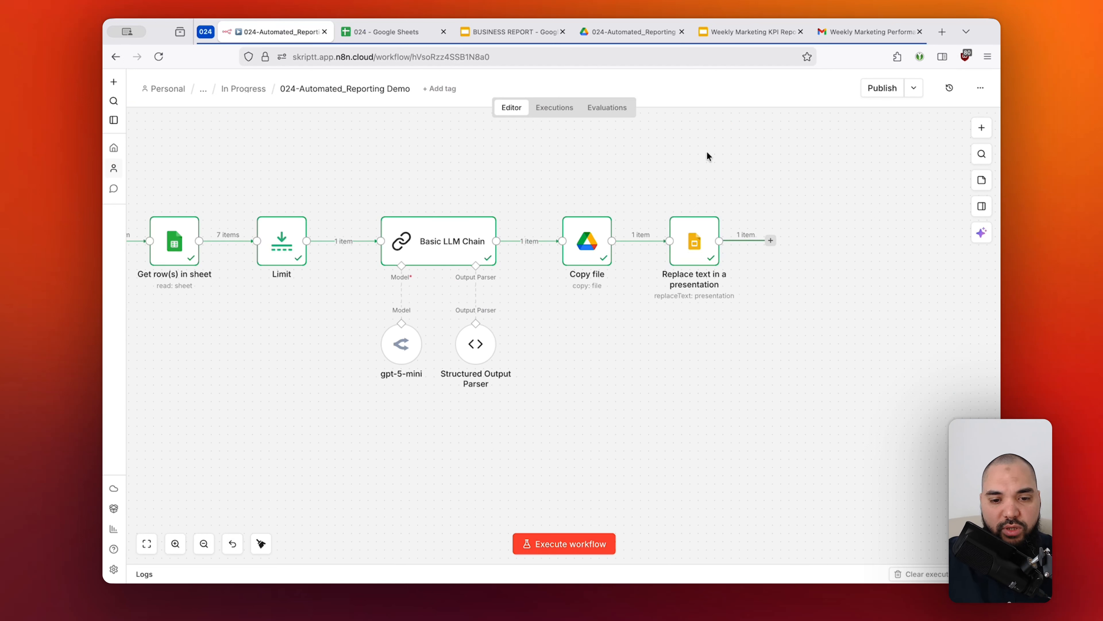
left_click(770, 241)
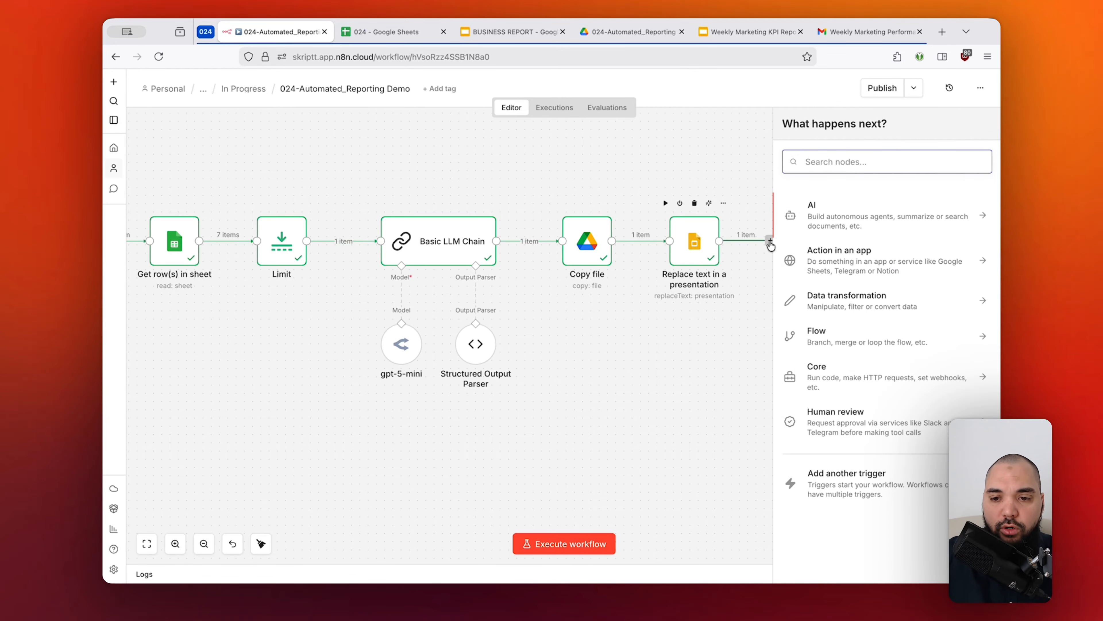
type("drive")
left_click(803, 243)
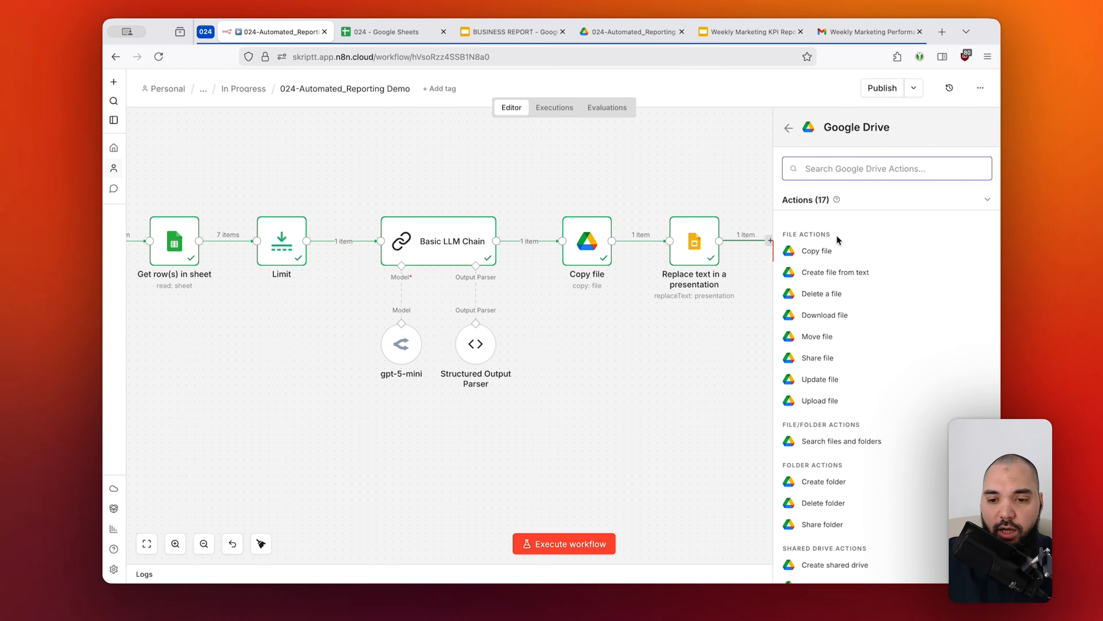
left_click(823, 316)
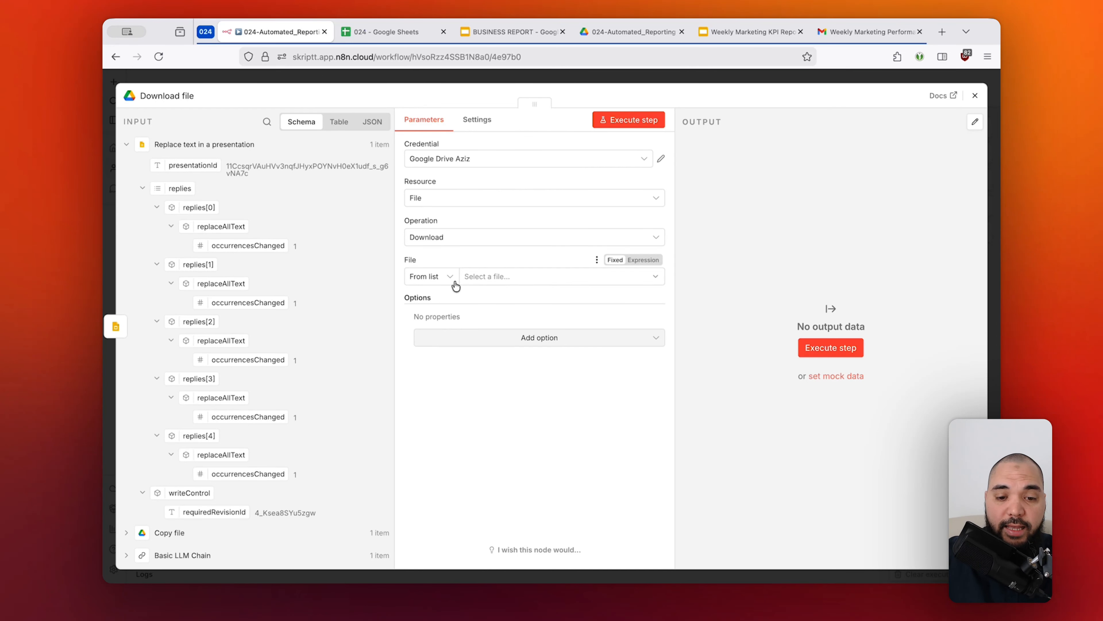
Search the Download file node's file list for "kpi report" and close the list without choosing a file.
left_click(502, 280)
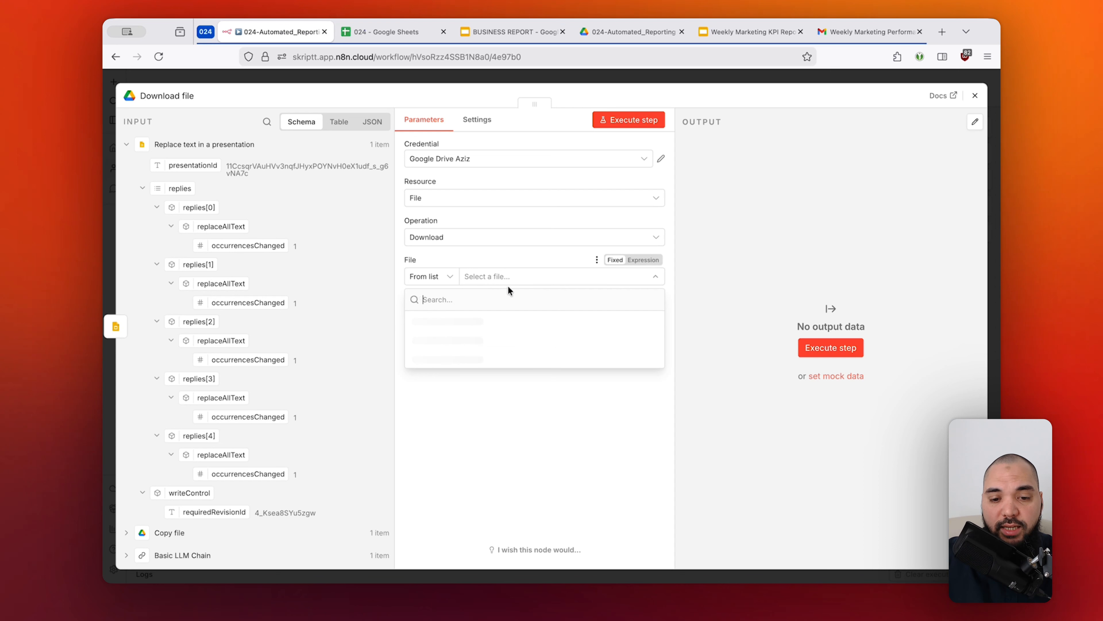
left_click(552, 260)
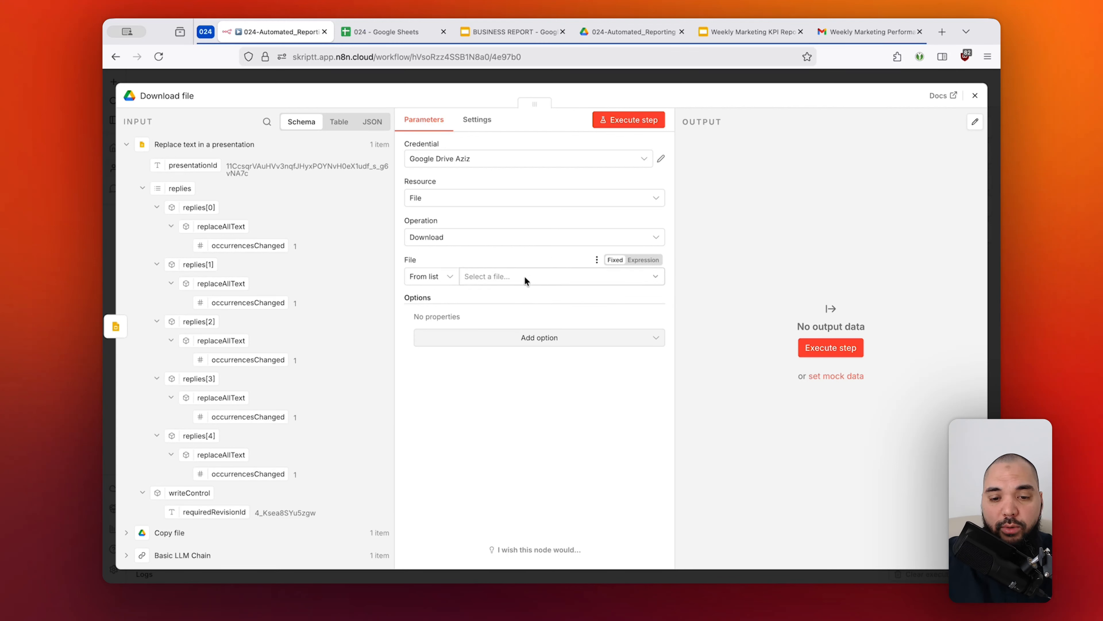
left_click(548, 279)
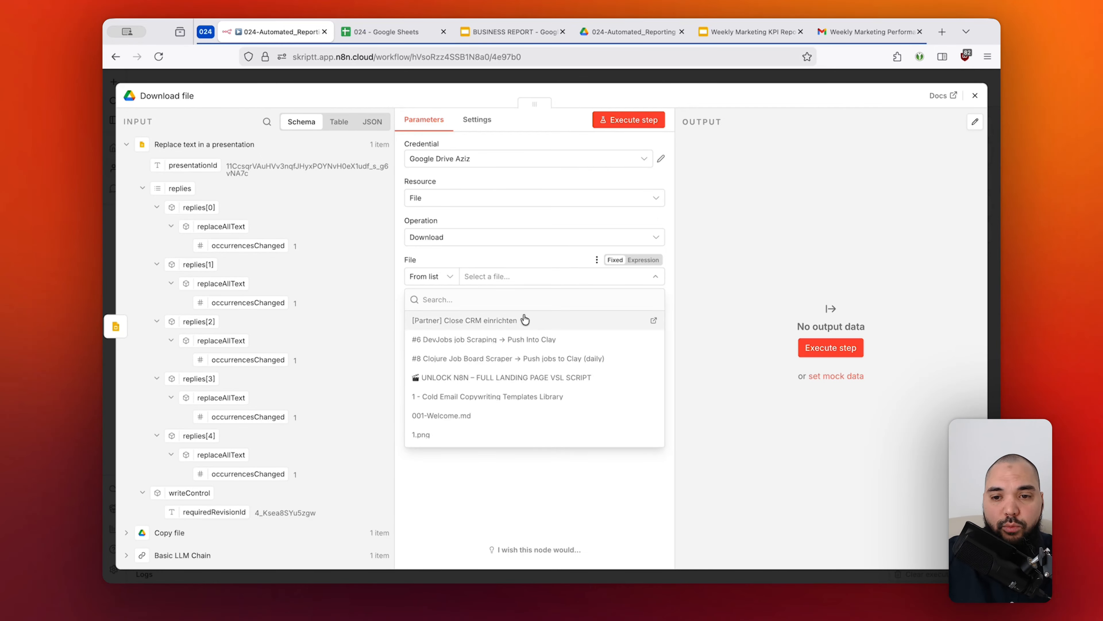
type("kpi report")
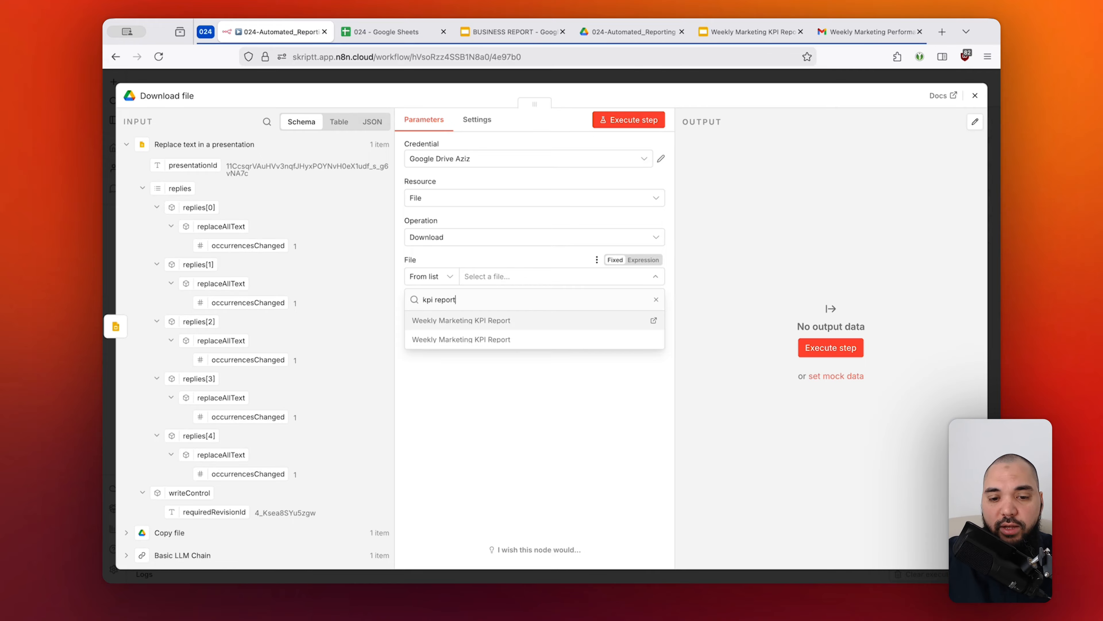
left_click(537, 277)
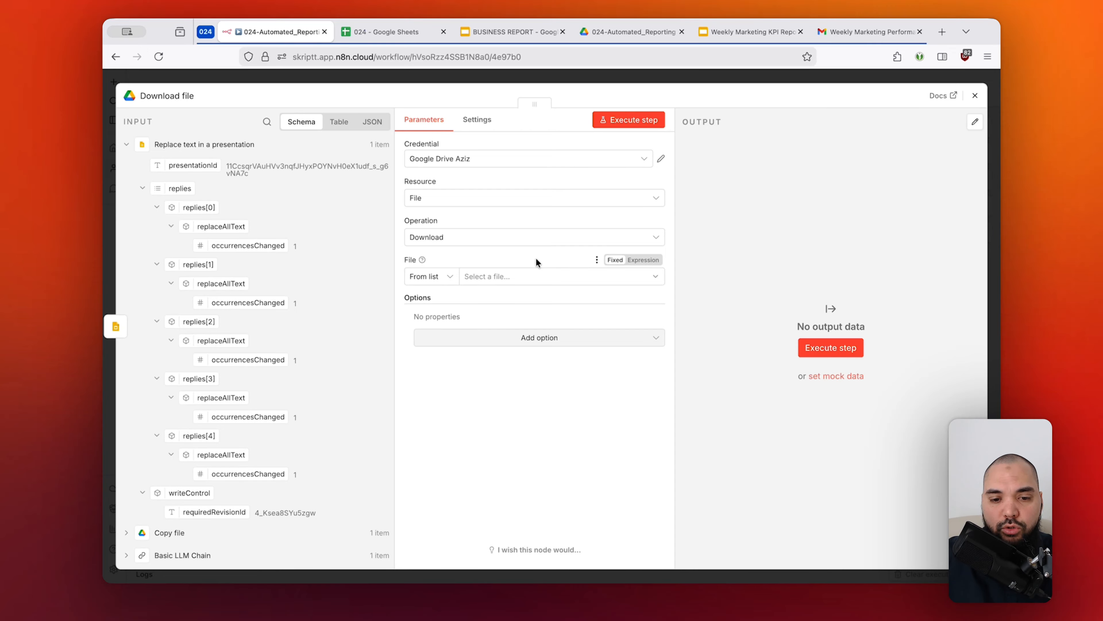
Set the file to download By ID, mapping it to presentationId from Replace text after comparing it with the Copy file id.
left_click(436, 282)
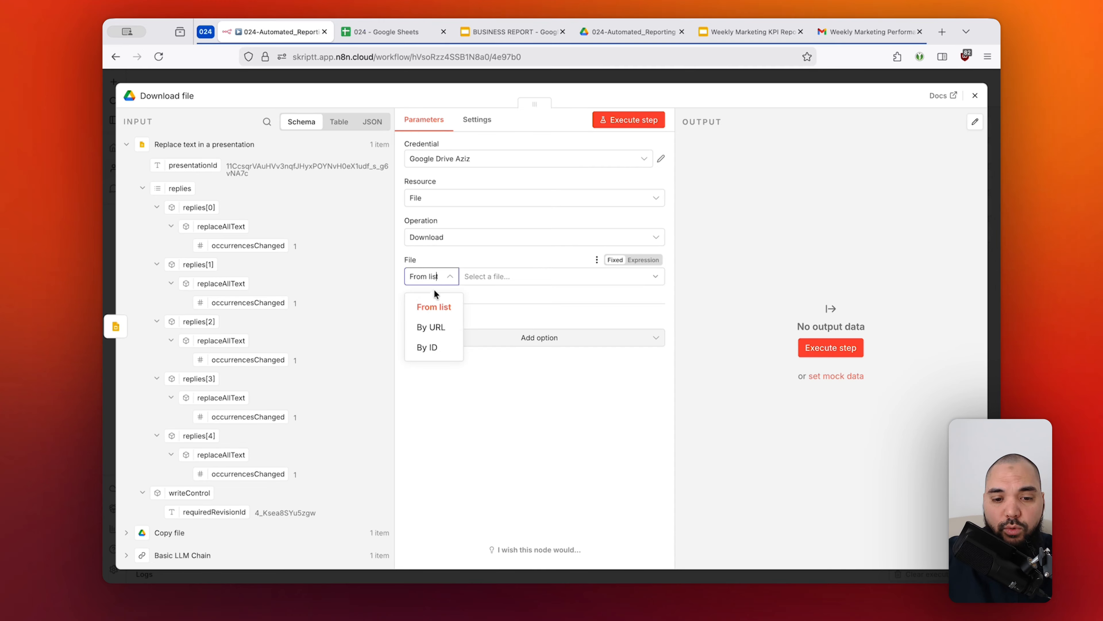
left_click(435, 347)
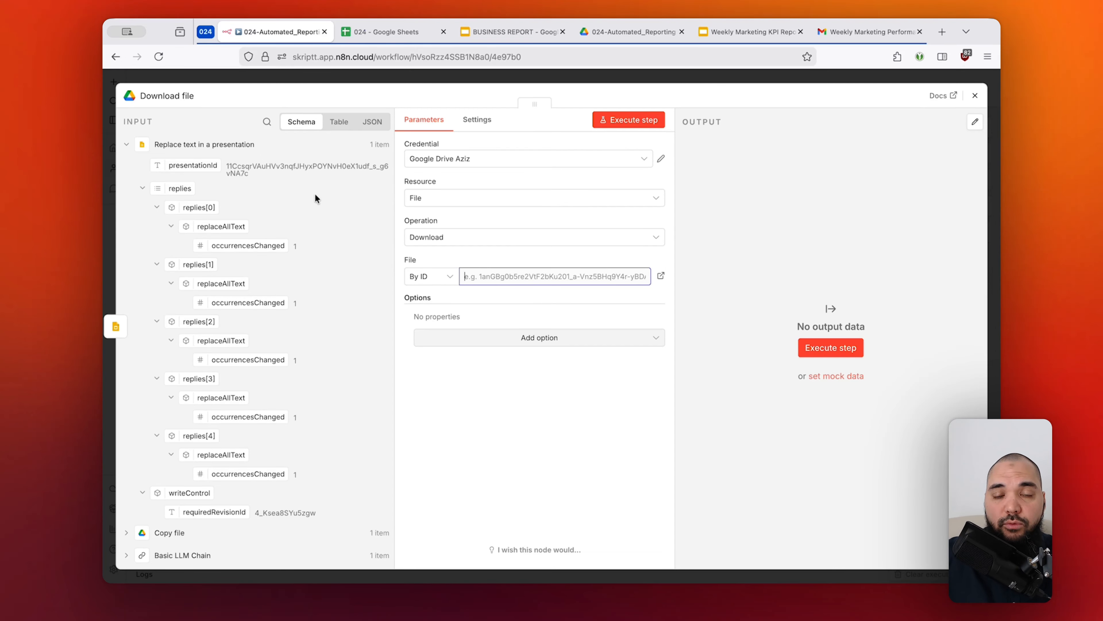
left_click(142, 188)
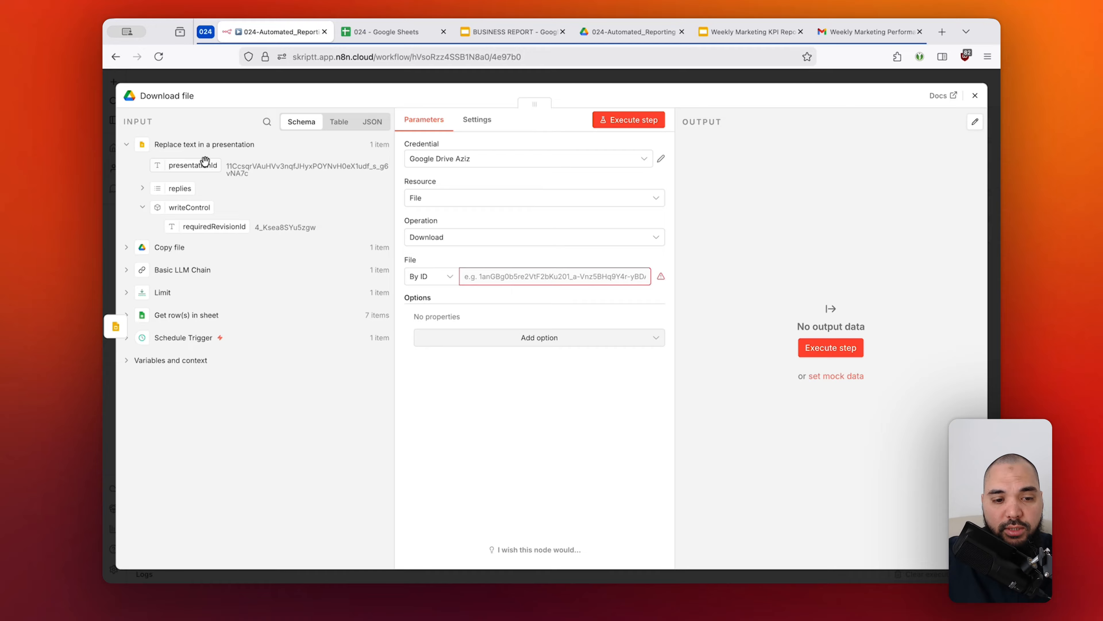
left_click(127, 247)
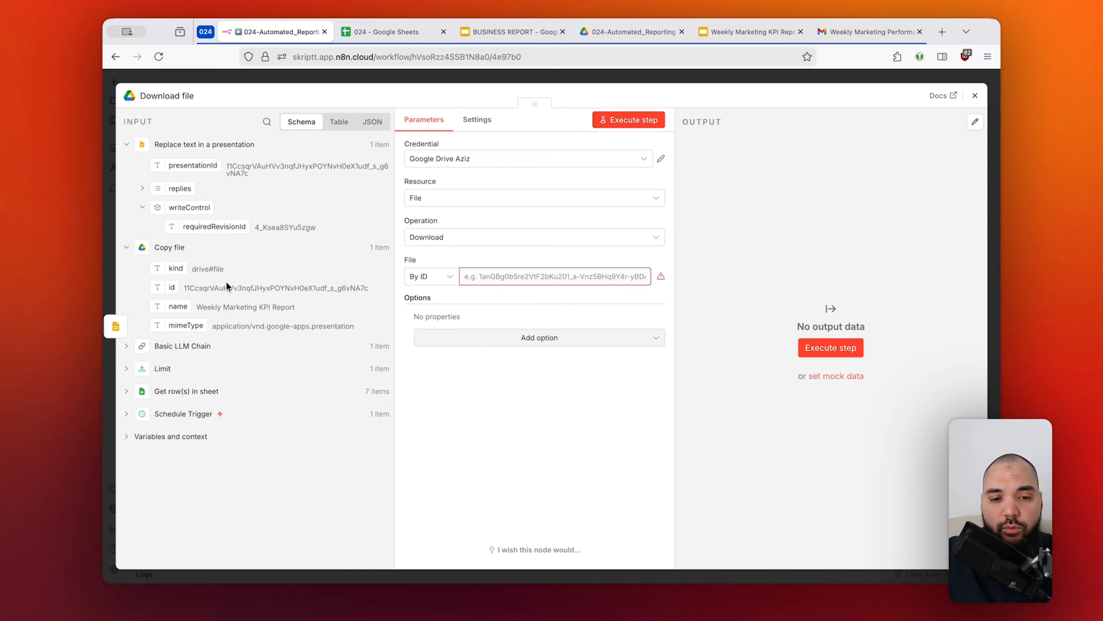
left_click_drag(330, 286, 371, 290)
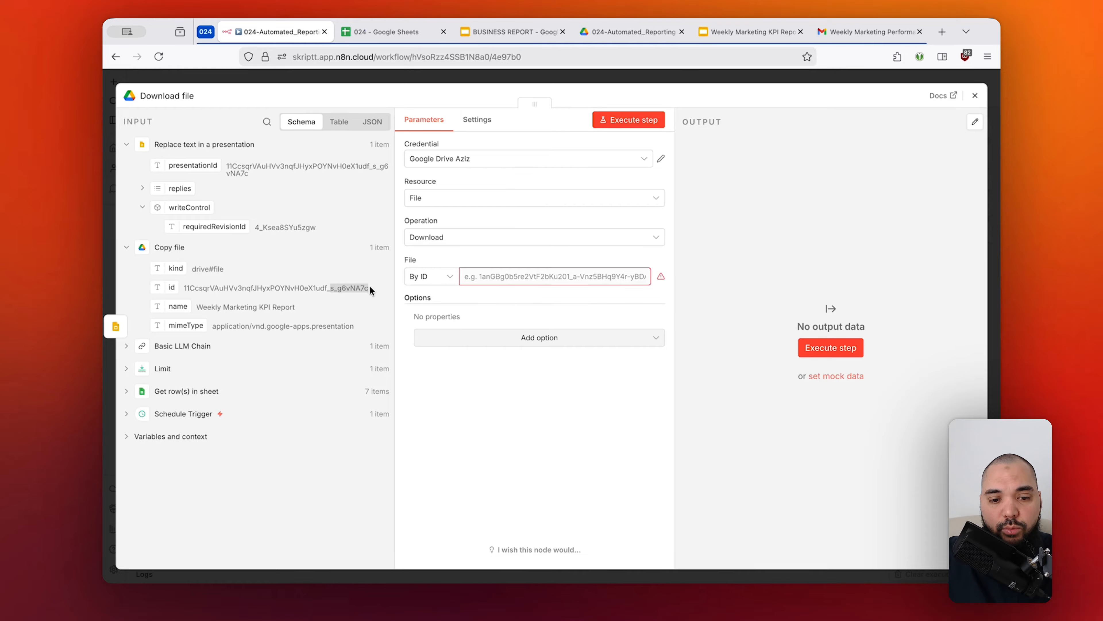
left_click(350, 288)
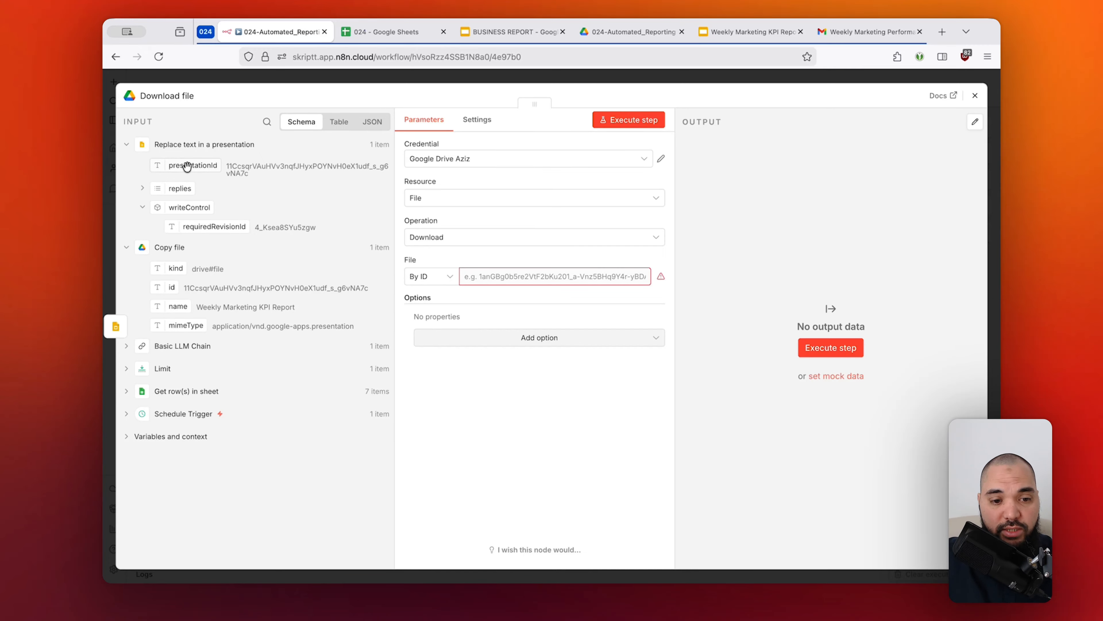
left_click_drag(186, 166, 525, 279)
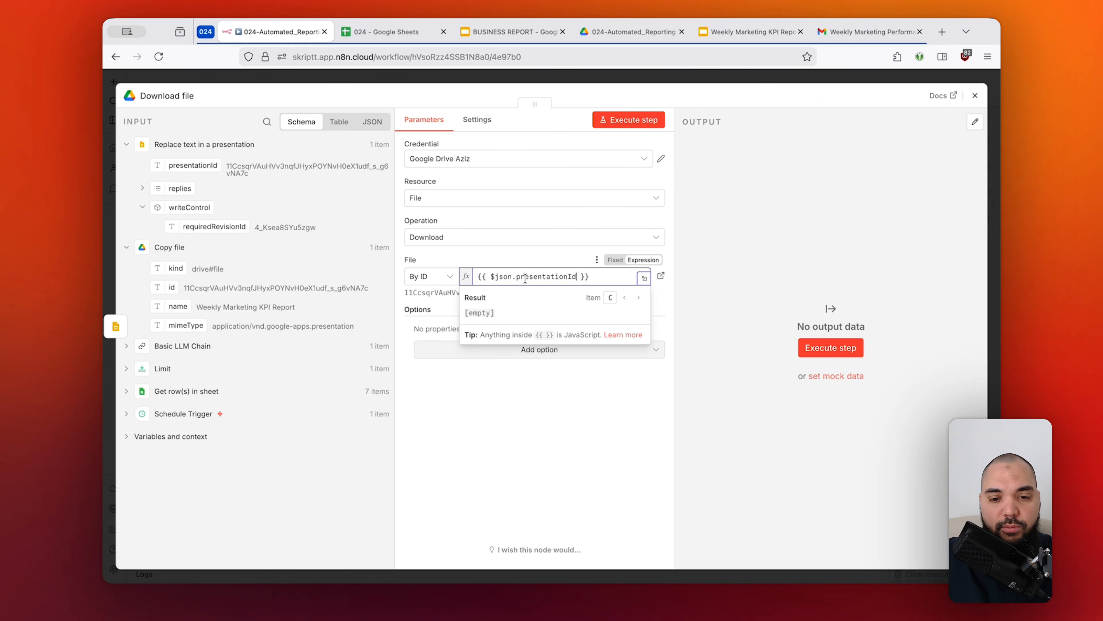
left_click(521, 257)
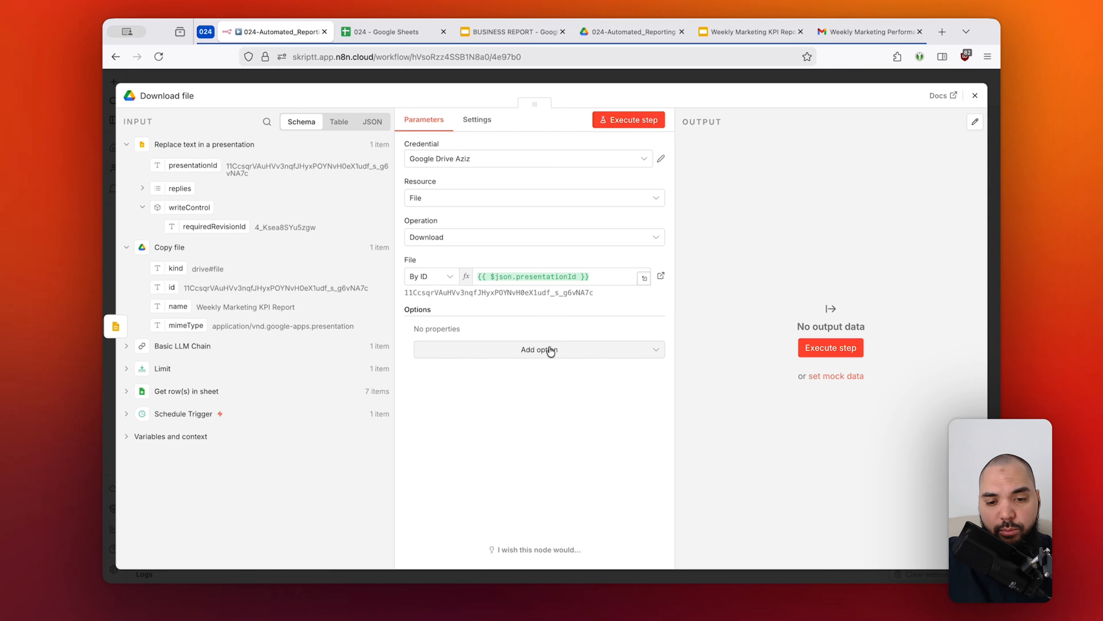
Add a Google File Conversion option to the Download file node and set the Google Slides format to PDF.
left_click(526, 350)
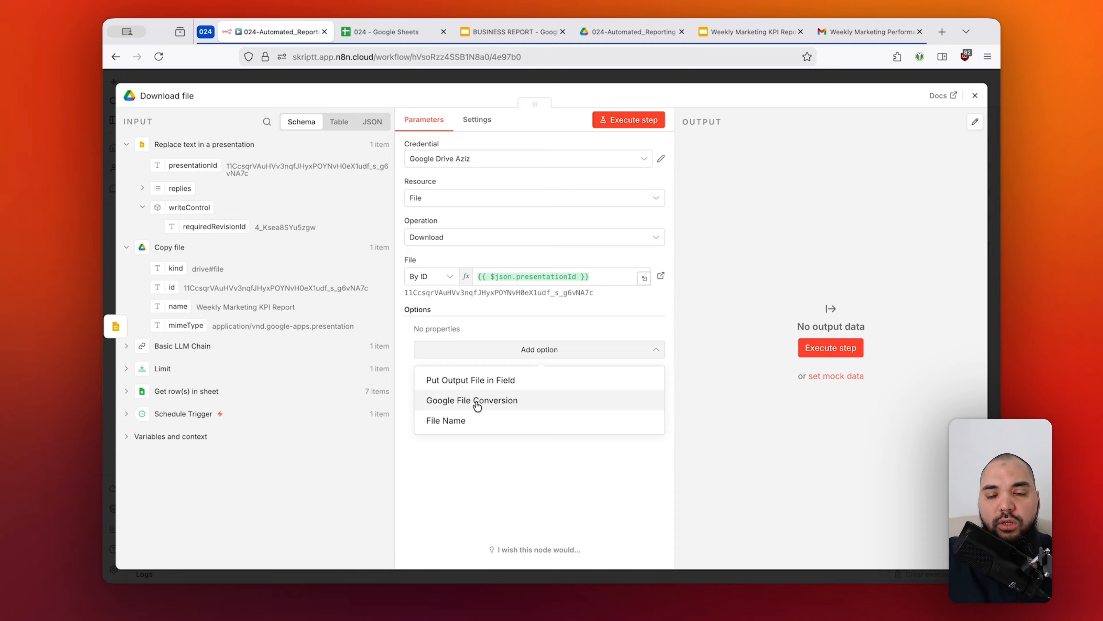
left_click(512, 405)
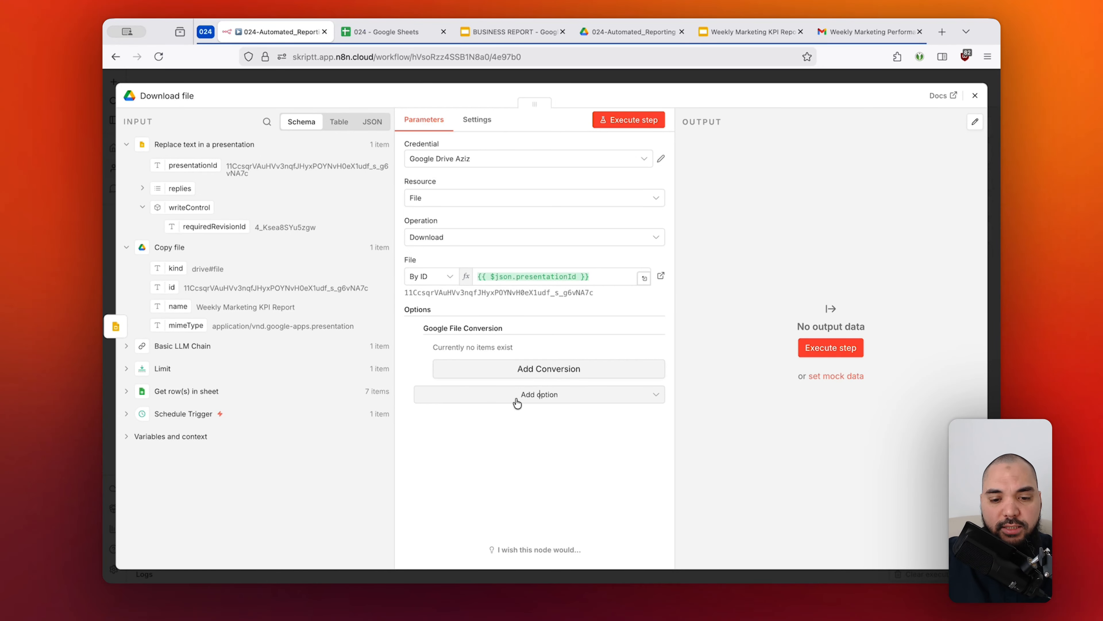
left_click(550, 372)
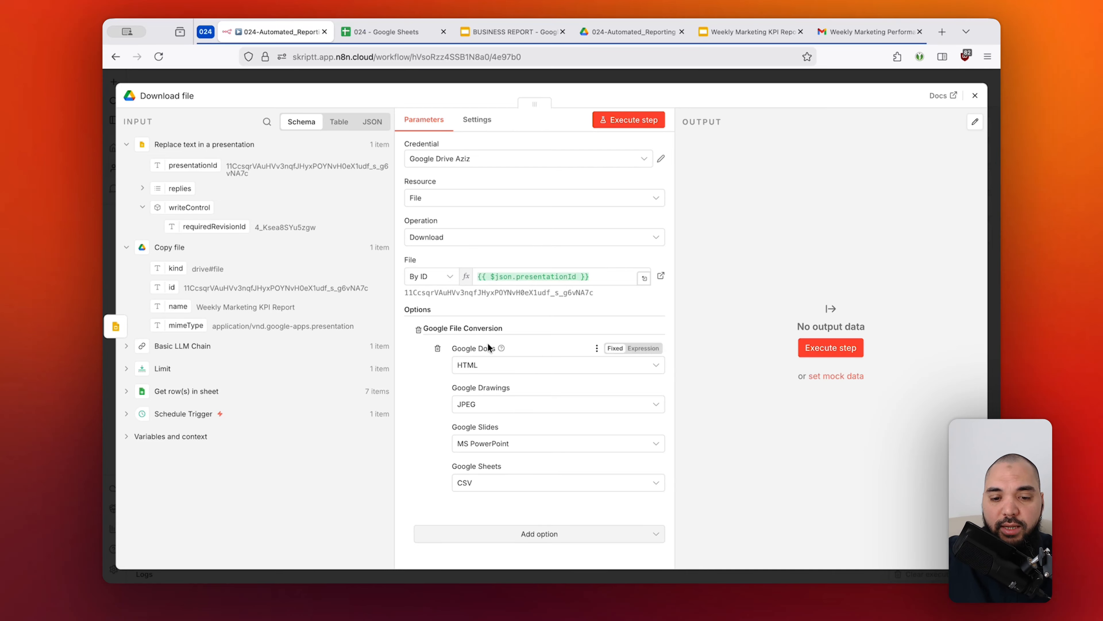
left_click(483, 366)
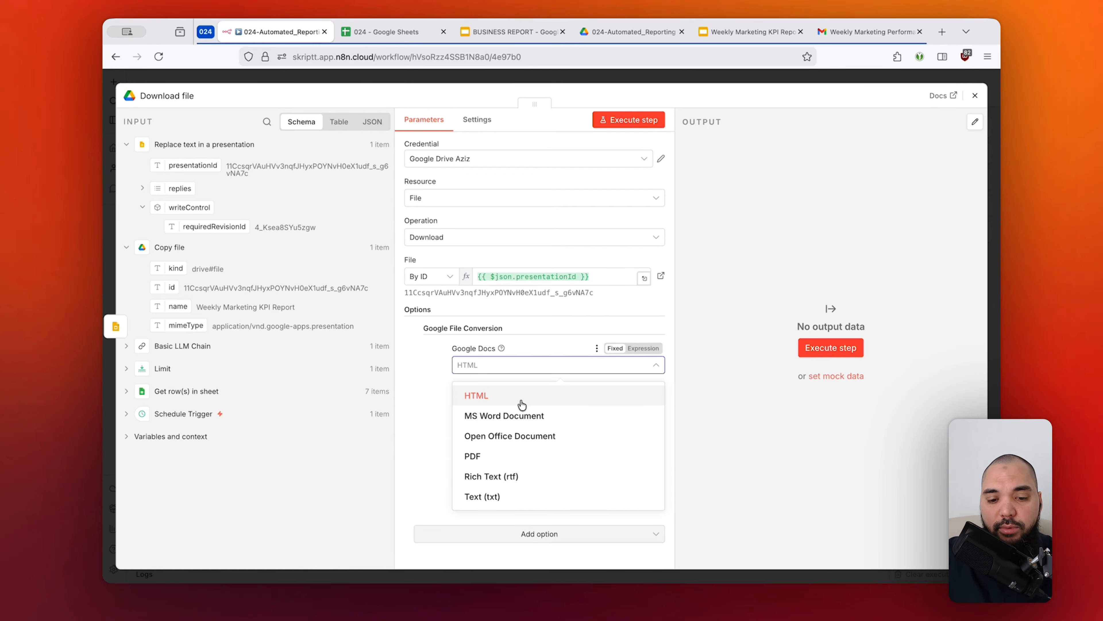
left_click(547, 357)
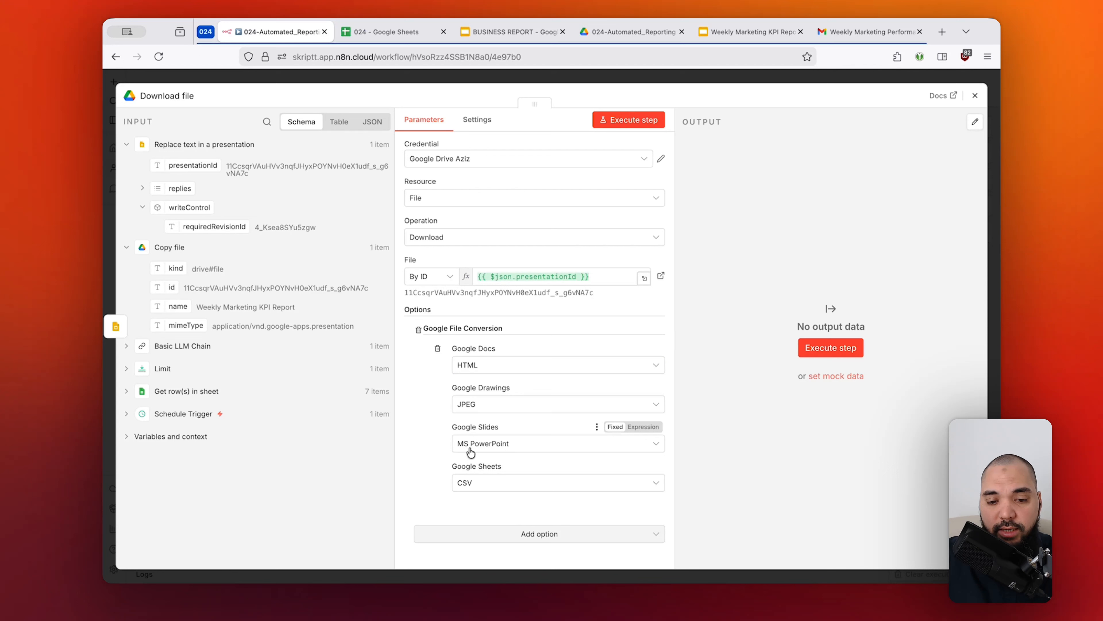
left_click(500, 452)
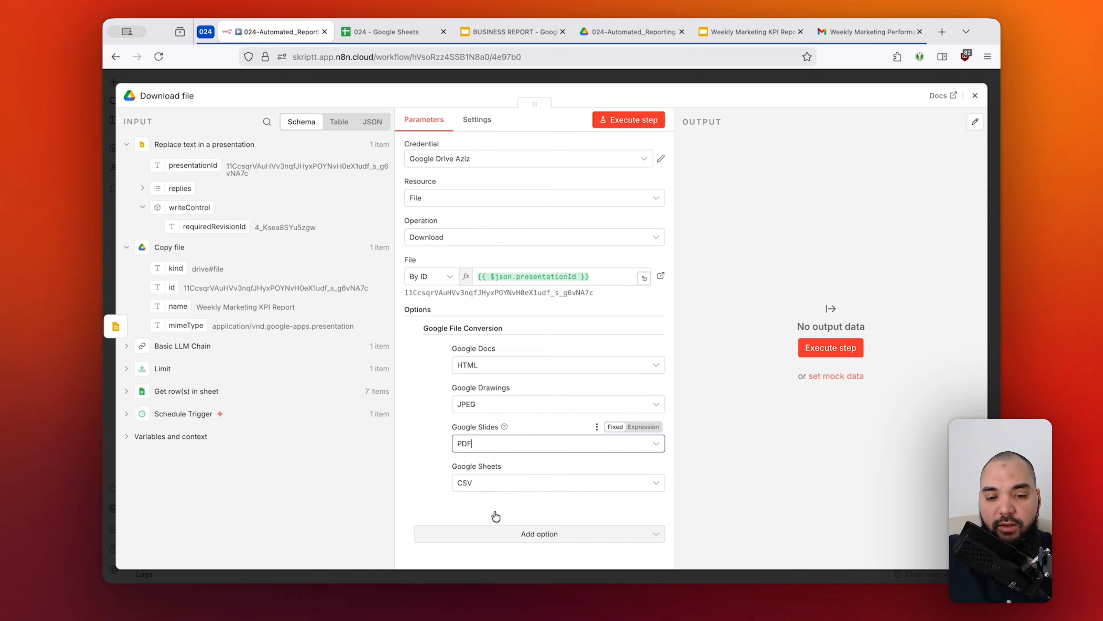
left_click(473, 515)
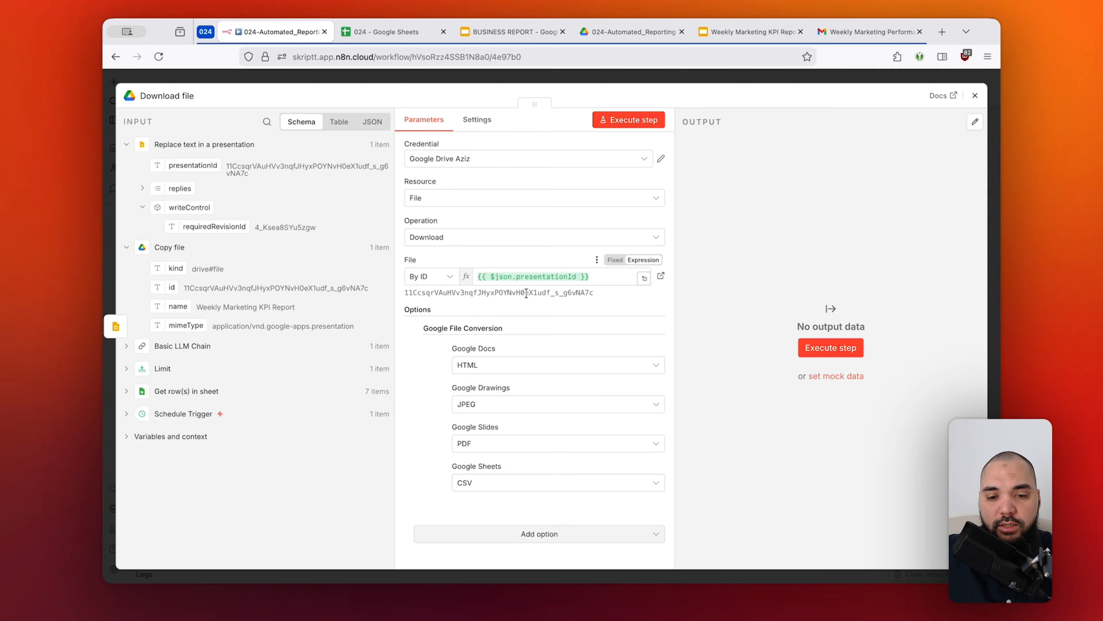
Recheck the resolved file ID and the Google Slides conversion format, and execute the Download file step.
left_click_drag(490, 293, 575, 291)
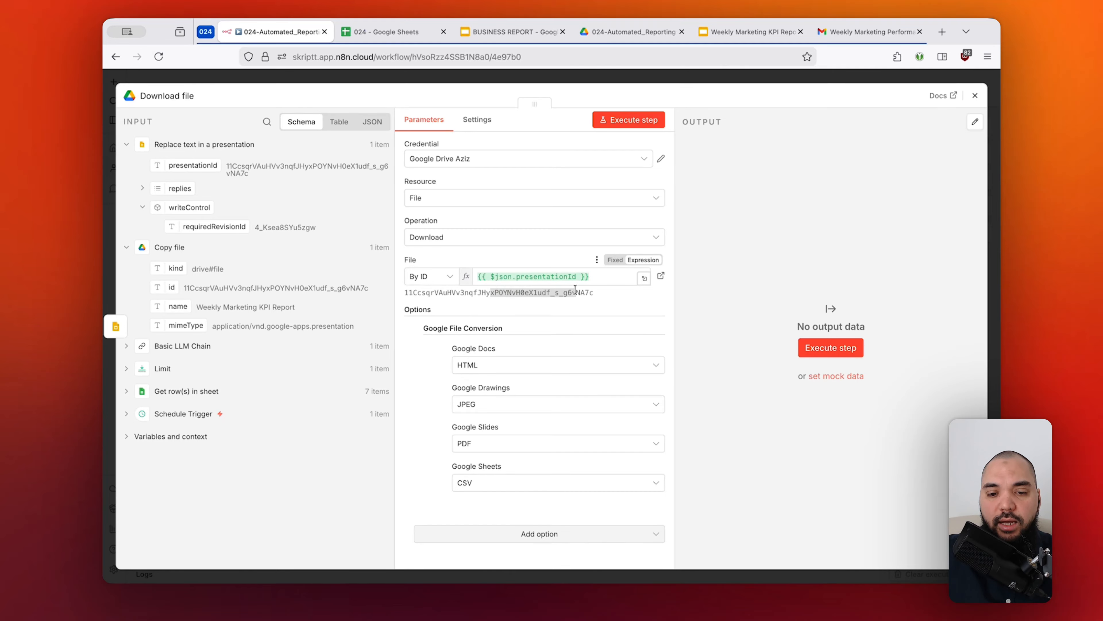
left_click(574, 289)
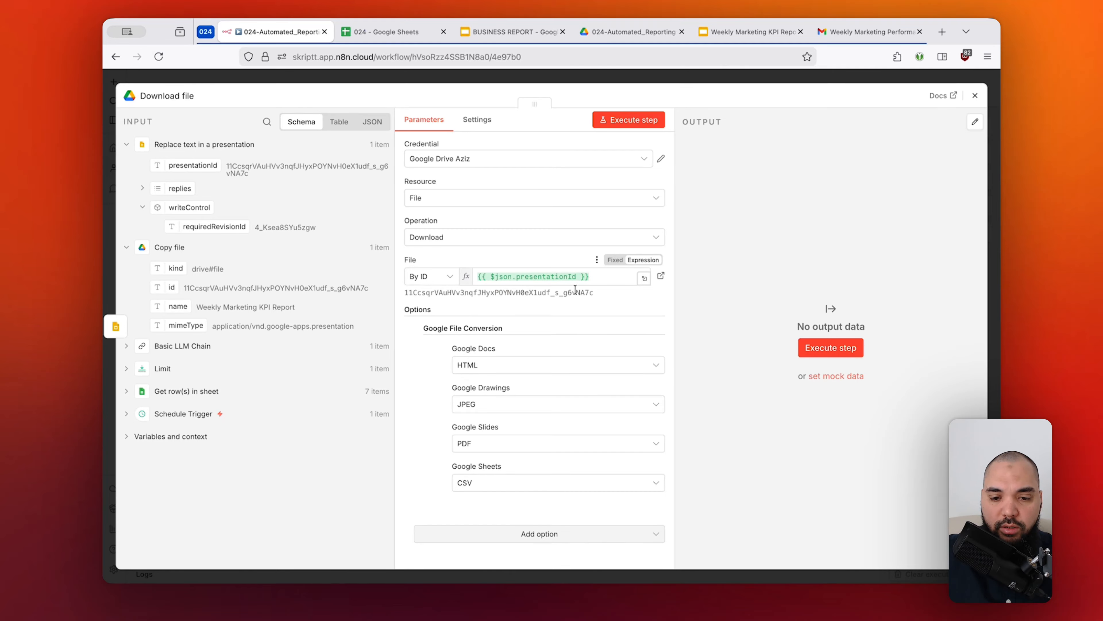
left_click(477, 445)
left_click(533, 424)
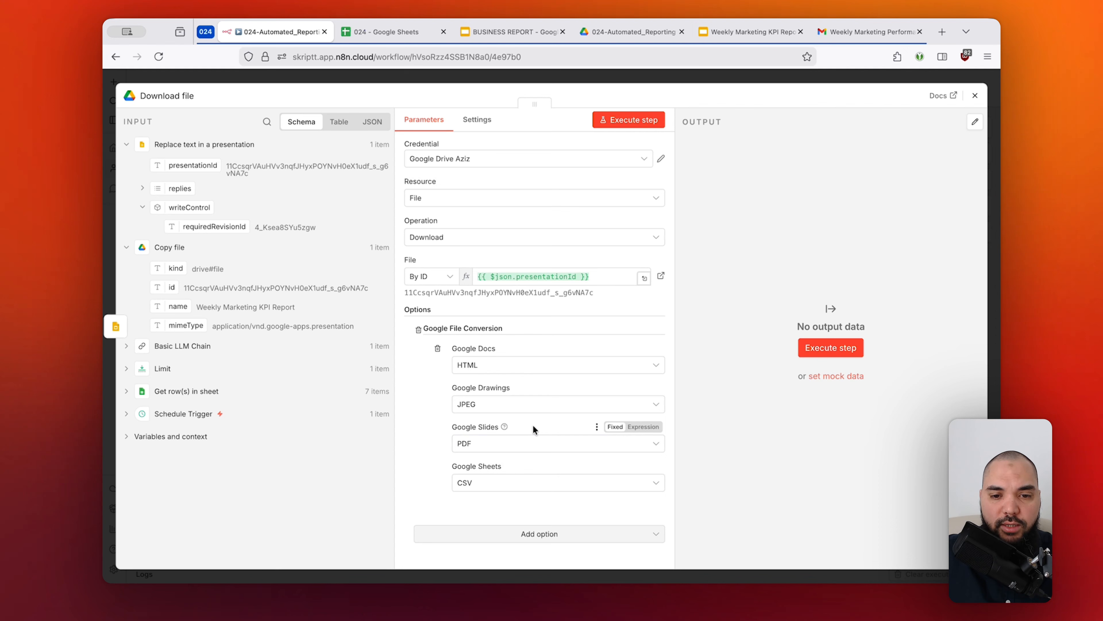
left_click(634, 121)
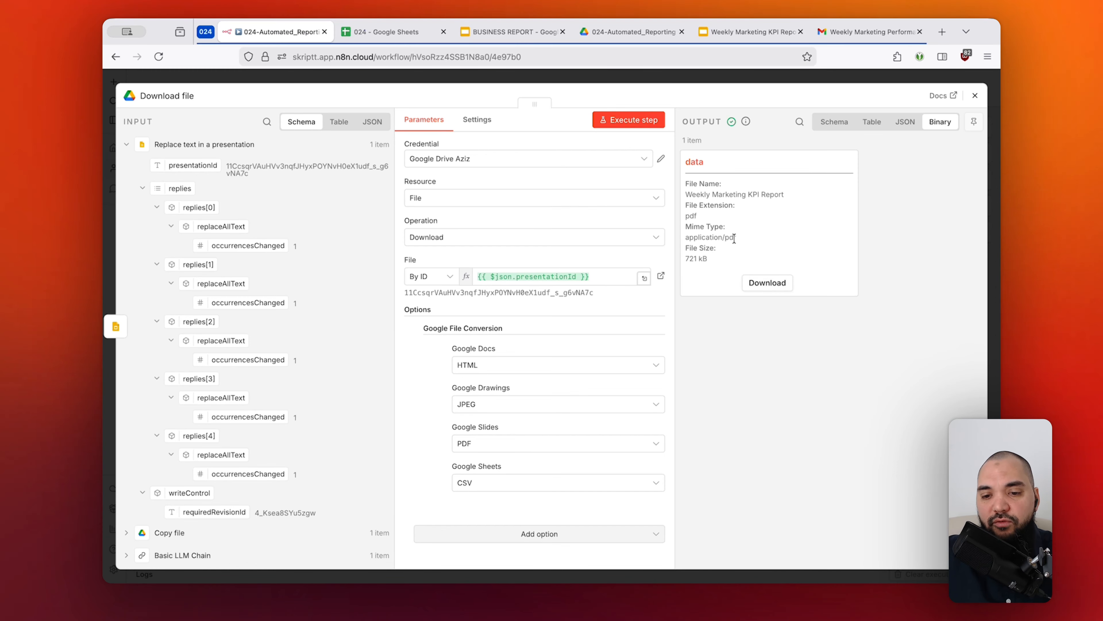
Download the node's PDF output, compare its Overview page with the Weekly Marketing KPI Report presentation, and return to the n8n workflow.
left_click(713, 37)
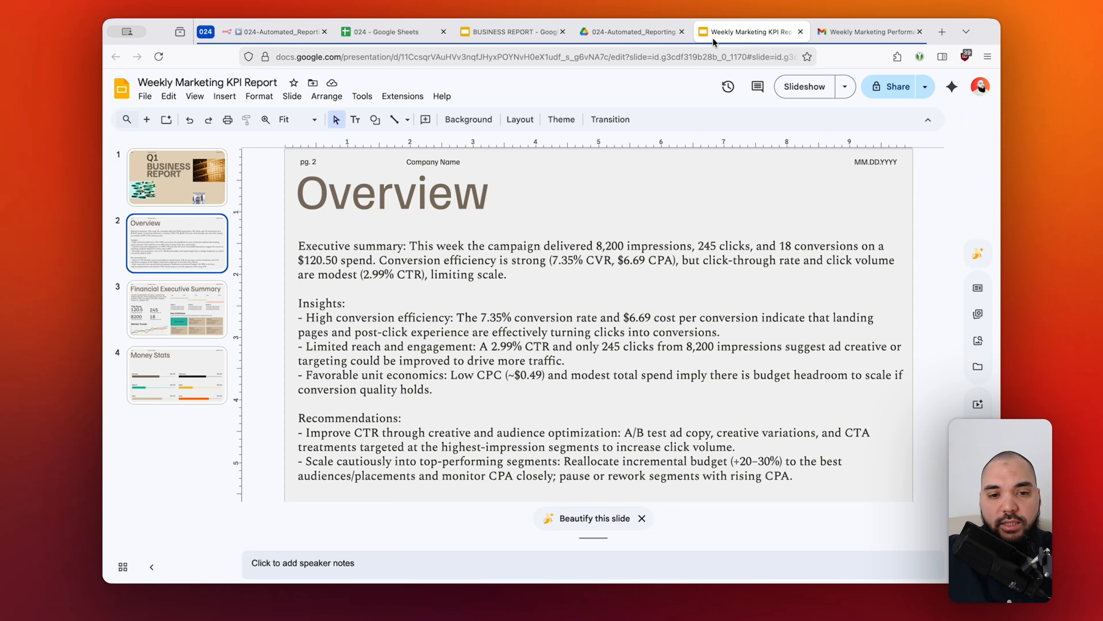
key("ctrl+Tab")
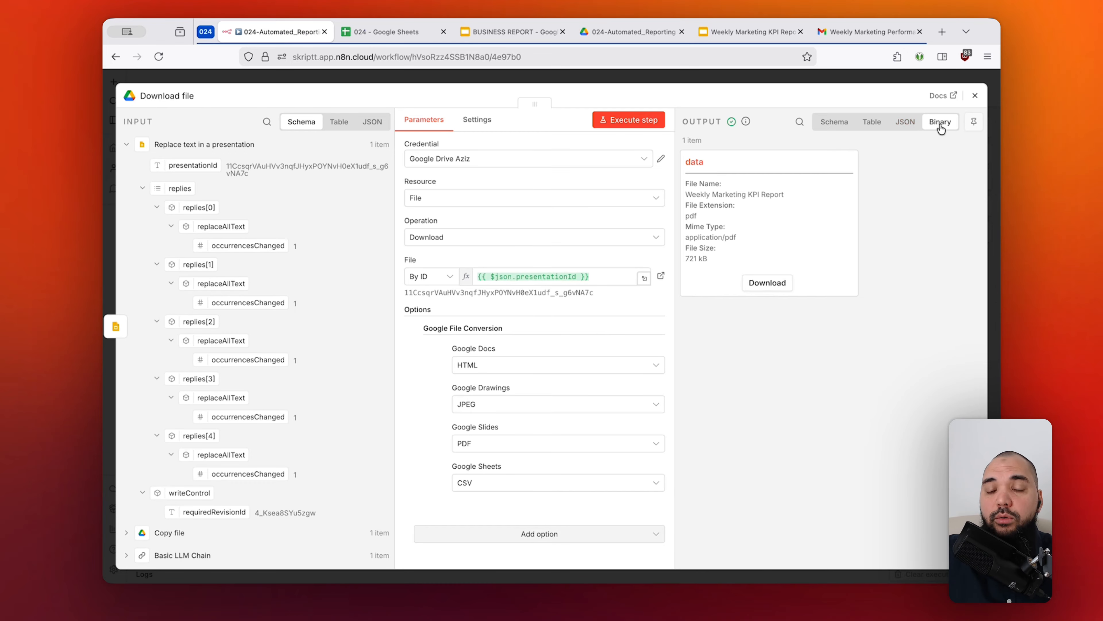
left_click(774, 282)
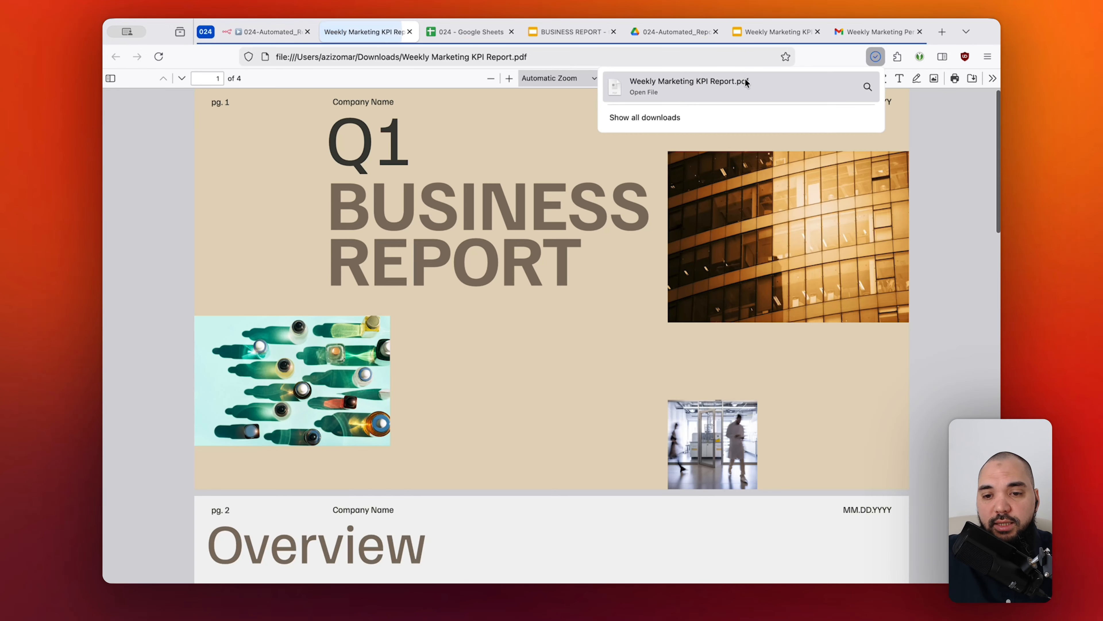
left_click(783, 236)
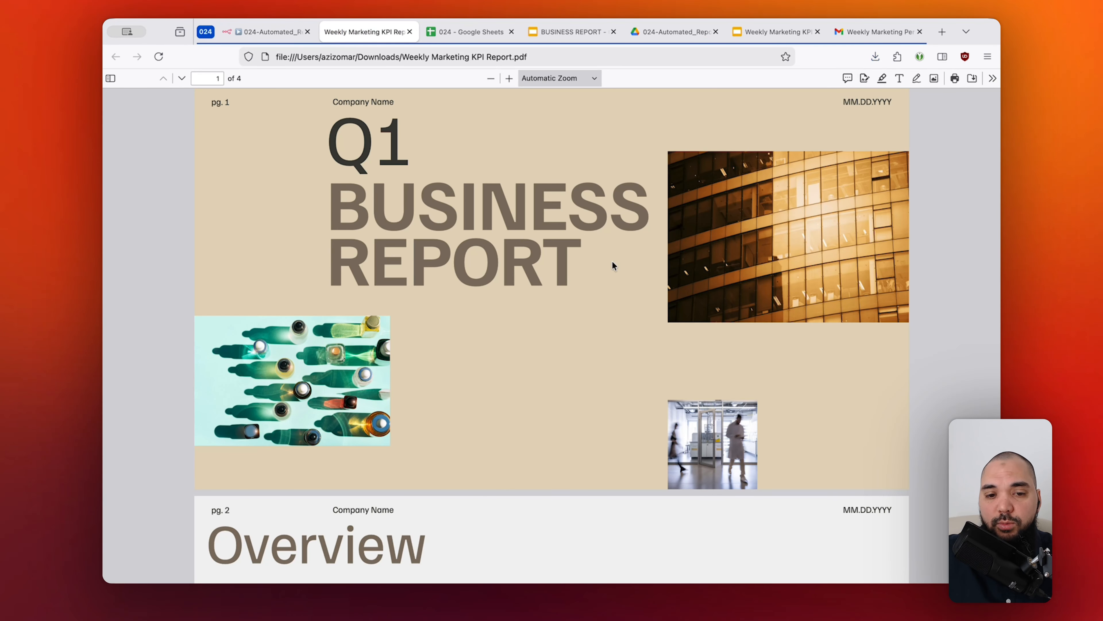
scroll(613, 261, "down", 2)
scroll(613, 262, "down", 10)
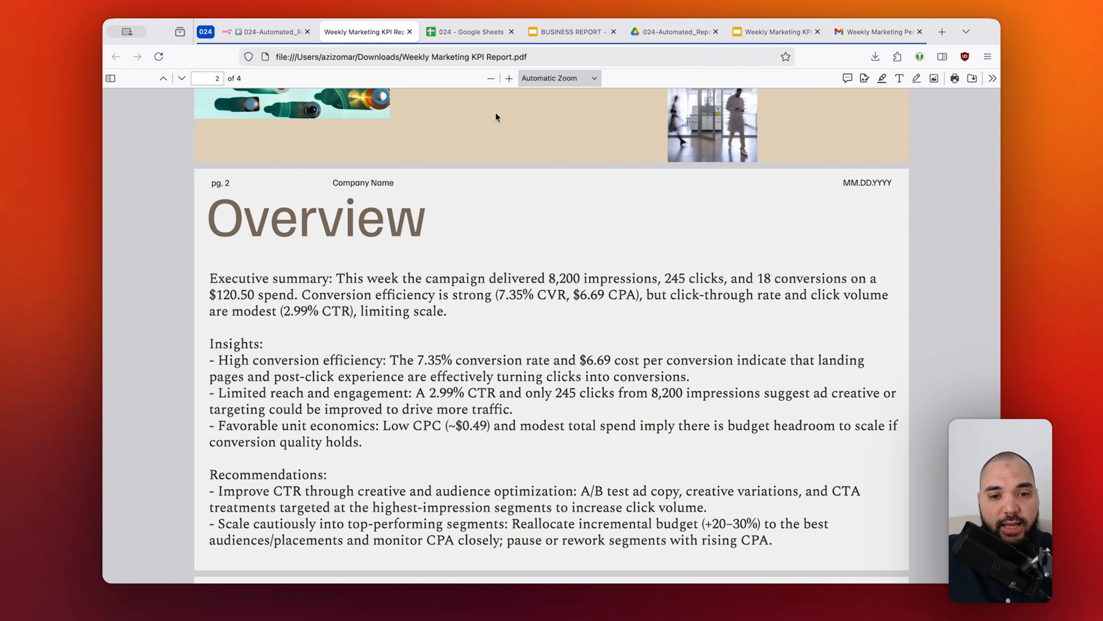
left_click(282, 36)
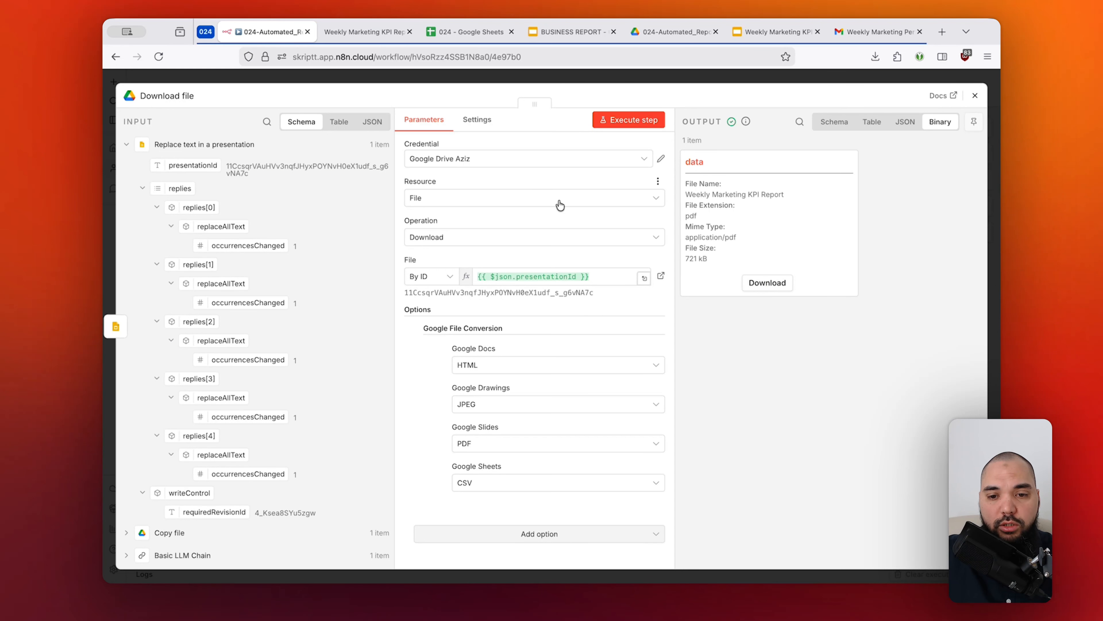
Close the Download file settings and add a Gmail Send a message node after Download file.
left_click(785, 76)
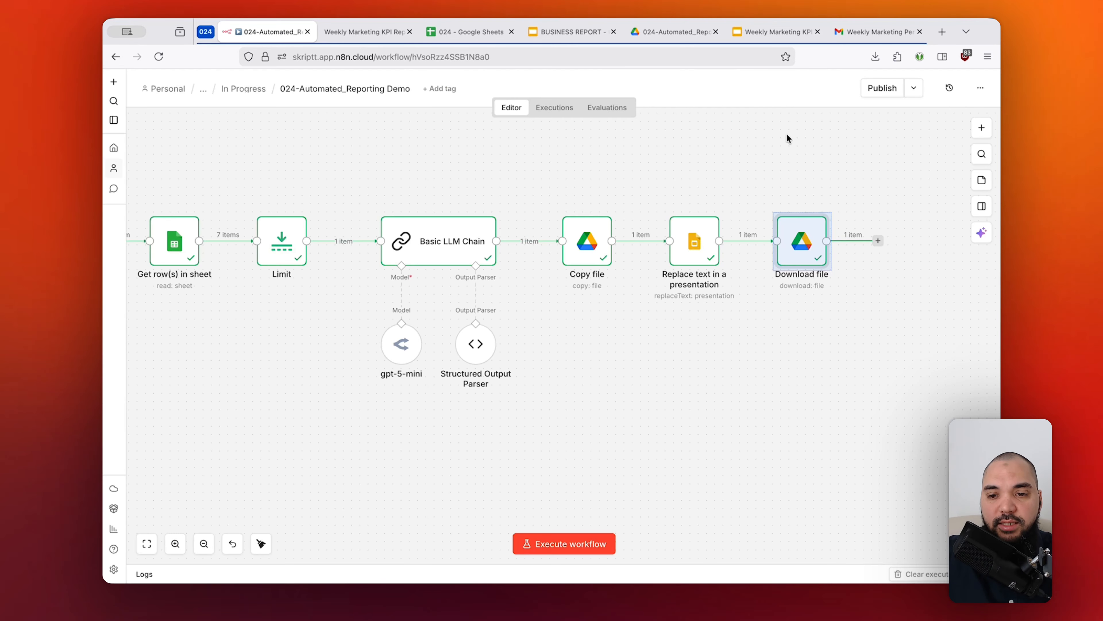
scroll(788, 161, "right", 5)
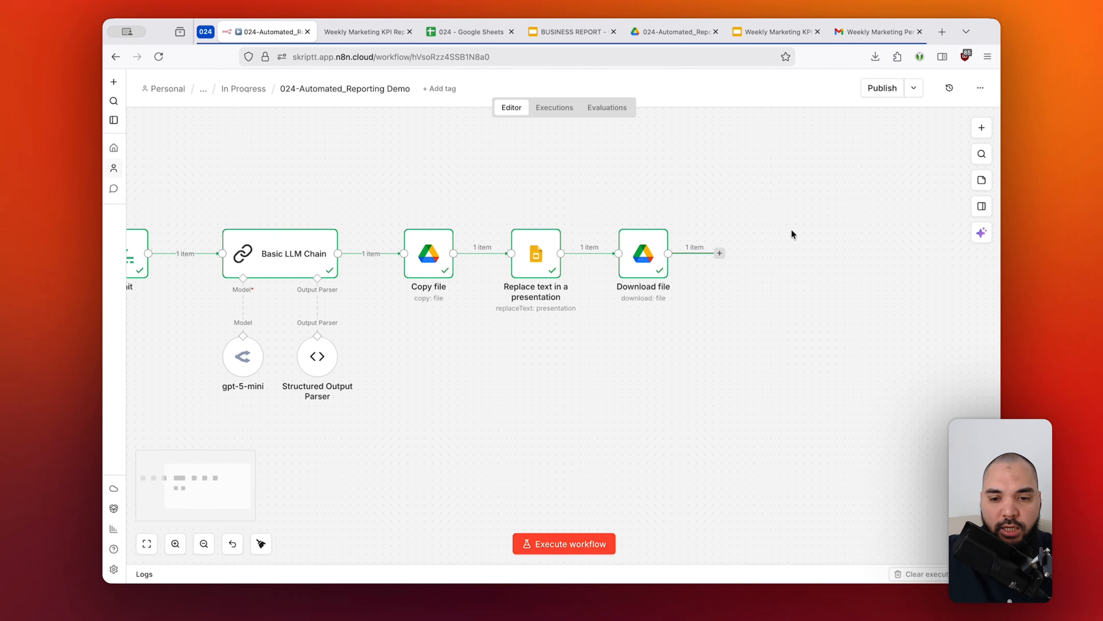
left_click(719, 253)
type("gmail")
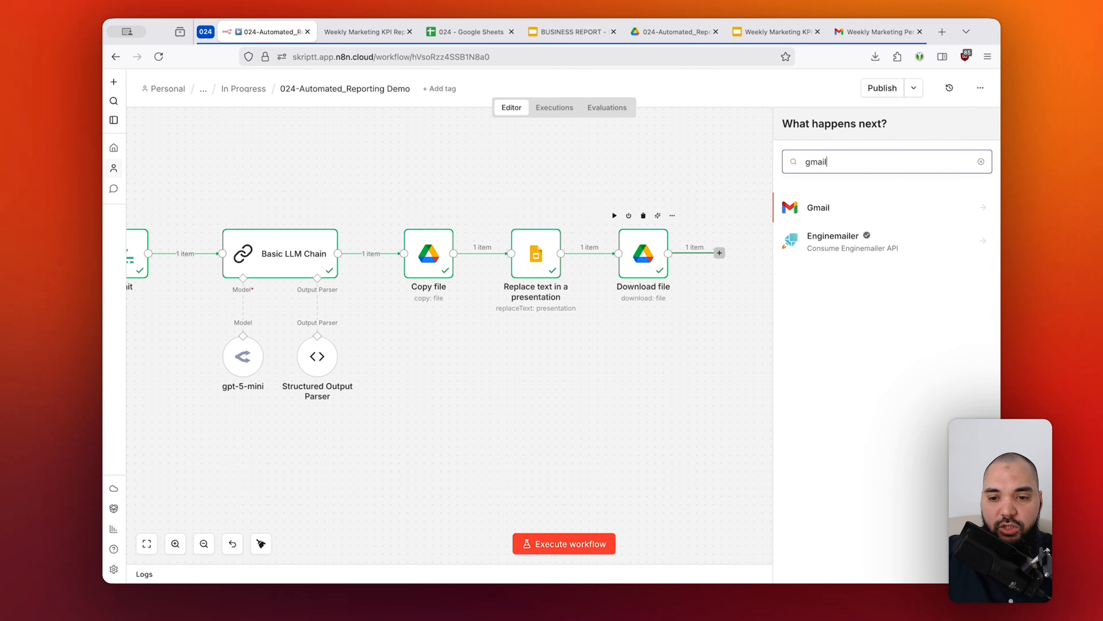
key("Return")
type("send a")
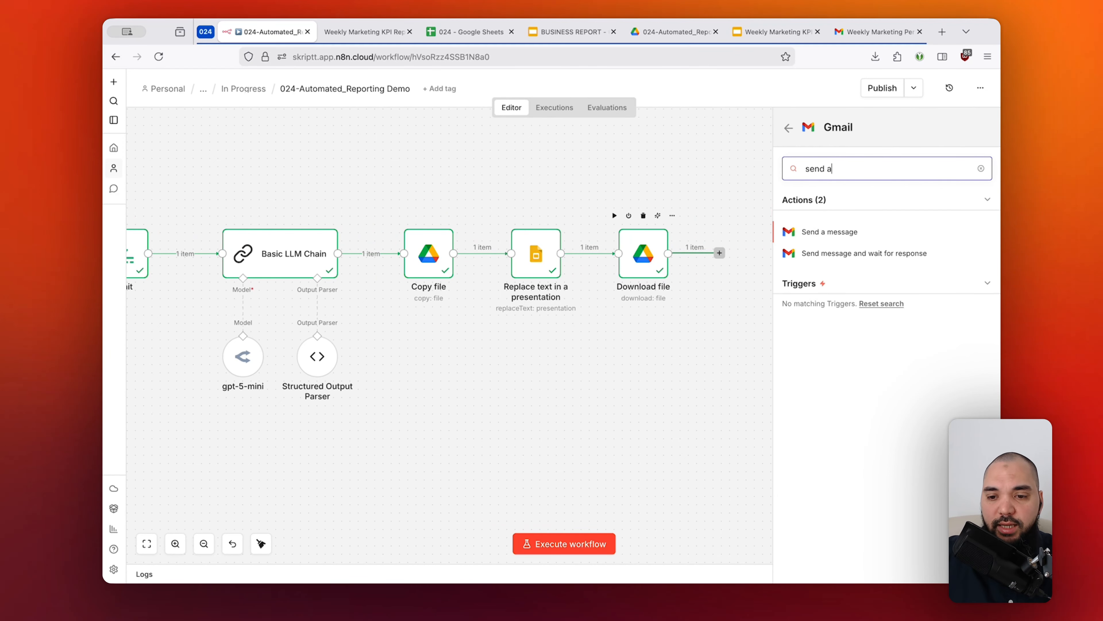
left_click(840, 235)
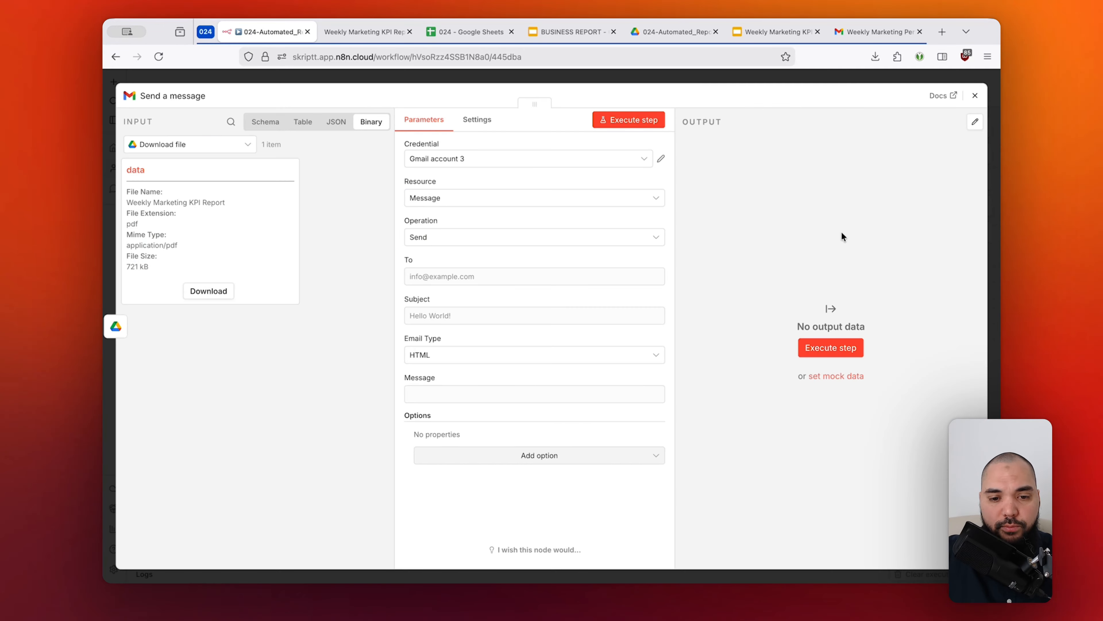
Switch the Gmail node's credential to the skriptt.com account and go to the empty recipient field.
left_click(554, 161)
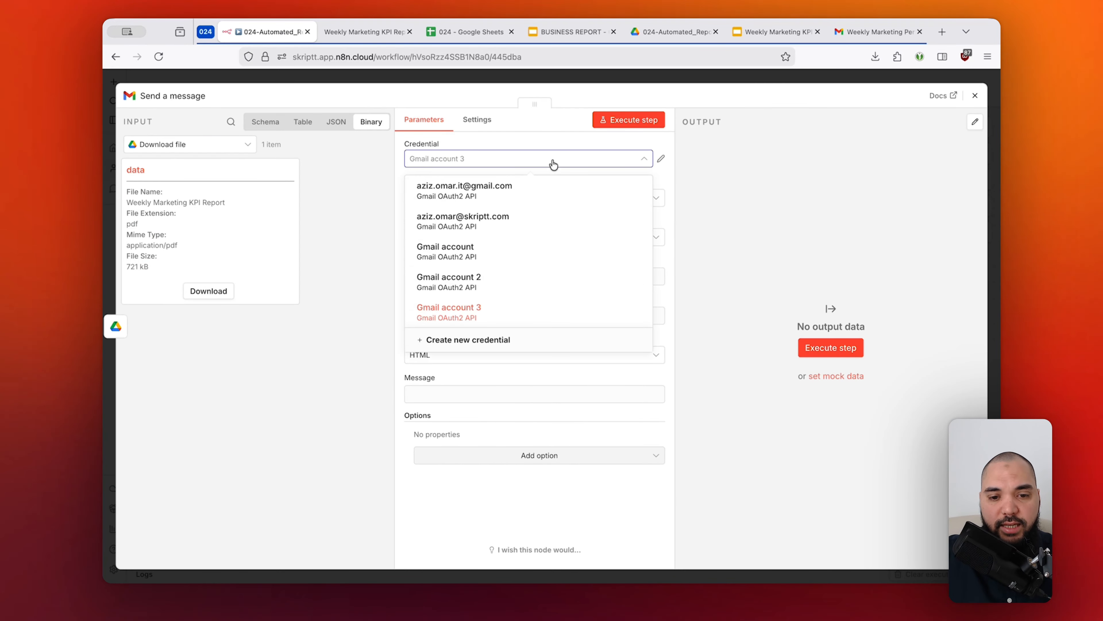
left_click(554, 224)
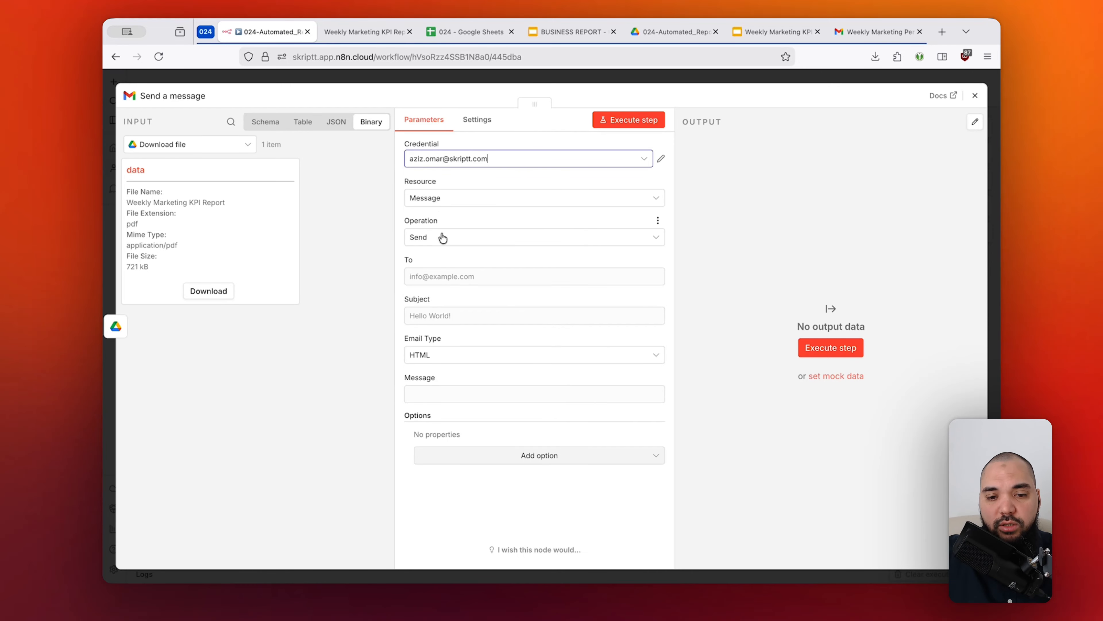
left_click(478, 278)
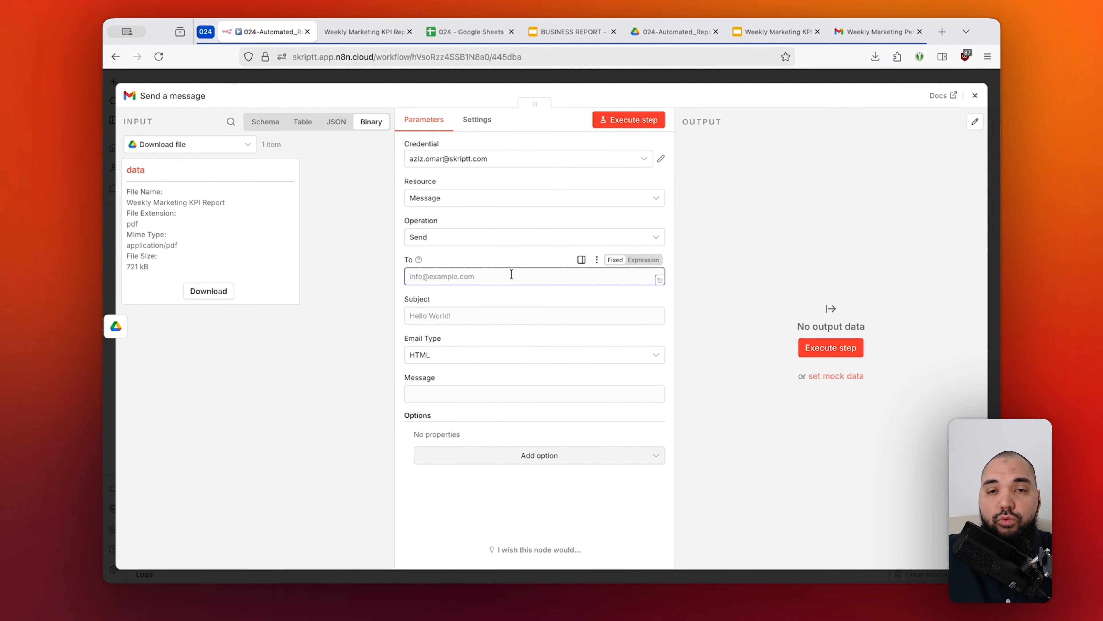
left_click(521, 258)
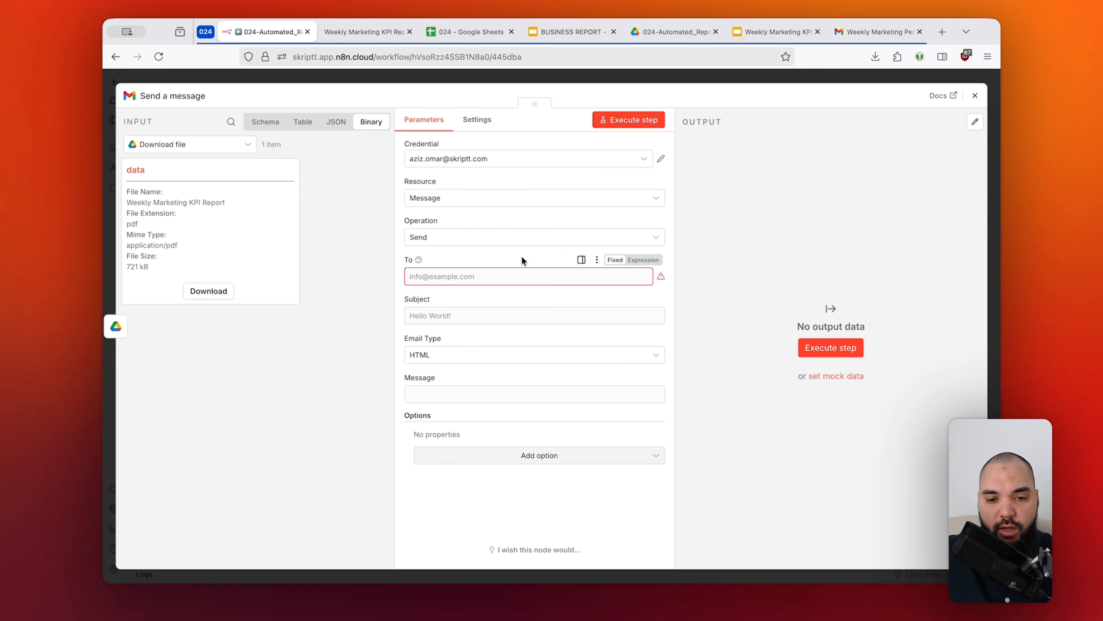
left_click(508, 279)
Map the email subject to report_title from the Basic LLM Chain output.
left_click(506, 317)
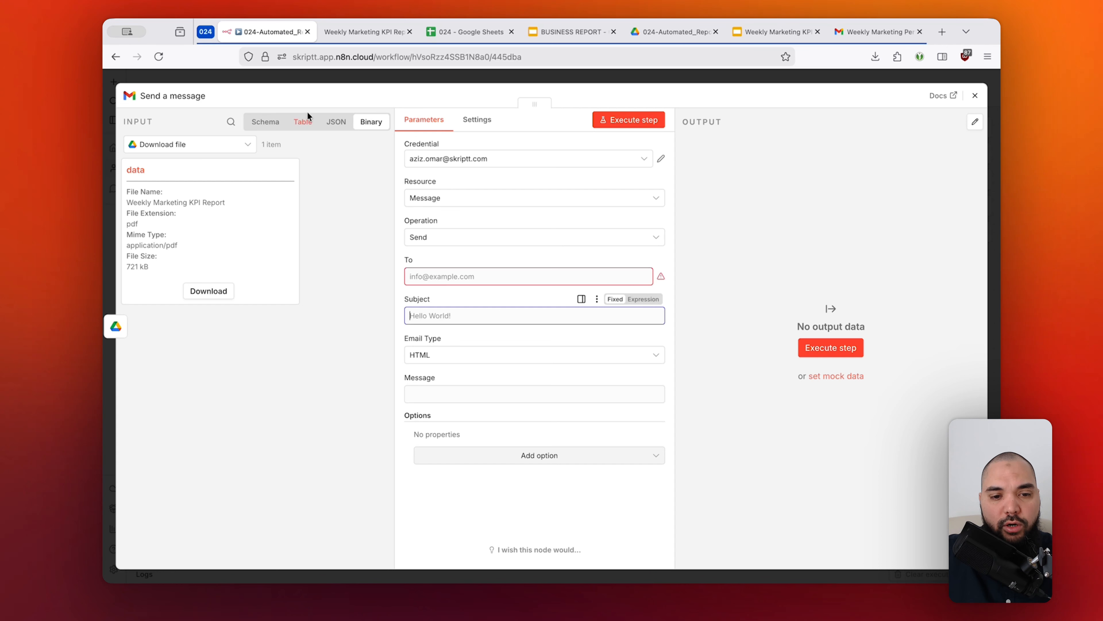
left_click(265, 122)
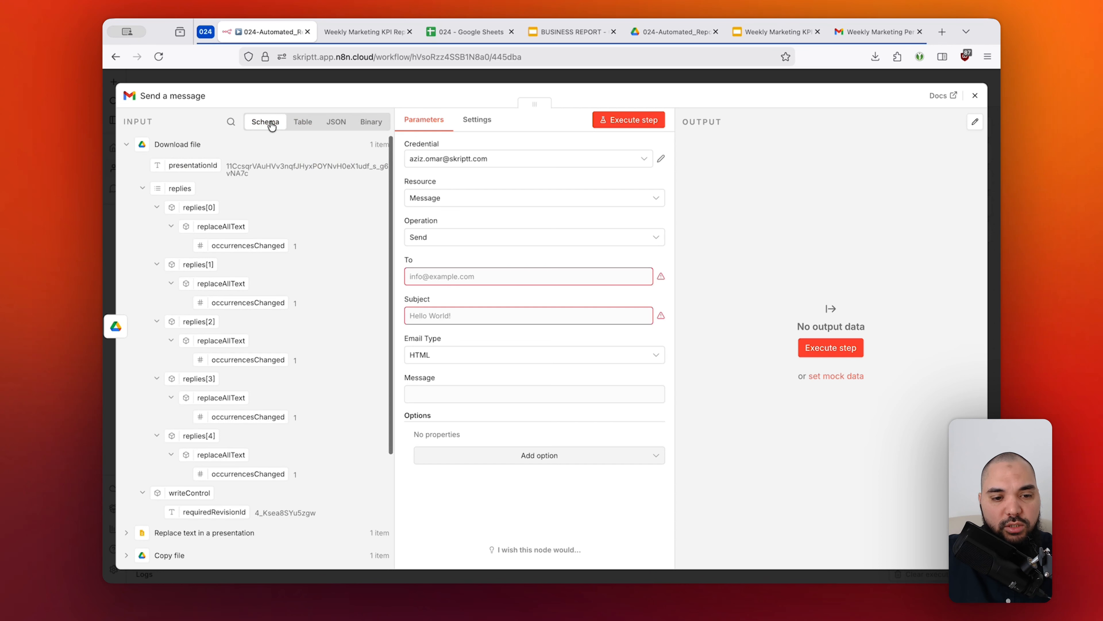
left_click(127, 144)
left_click(126, 212)
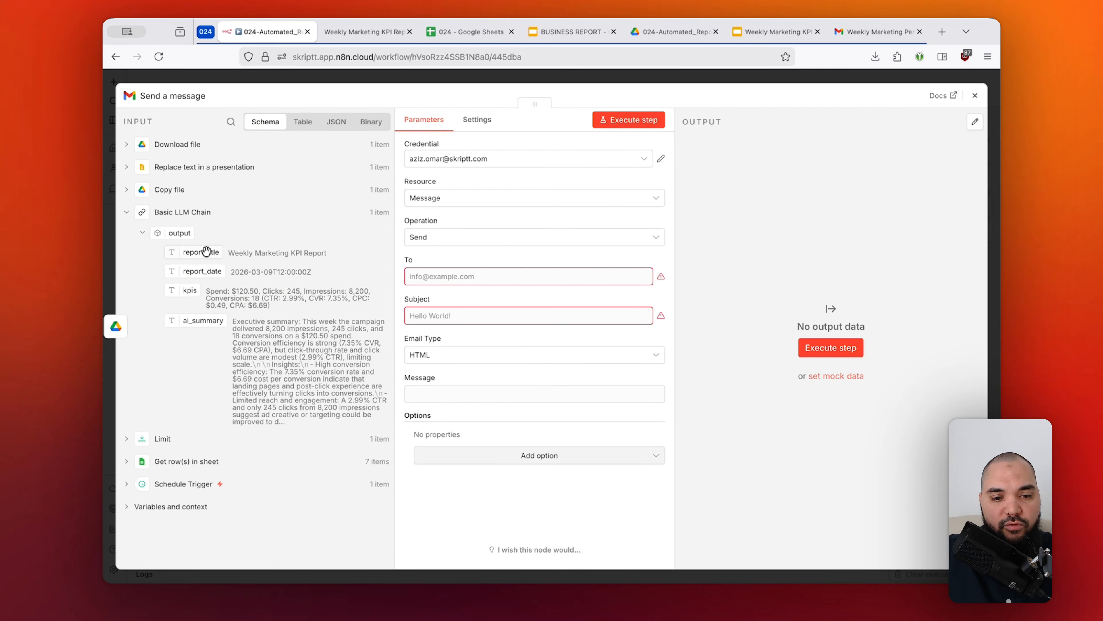
left_click_drag(206, 251, 419, 321)
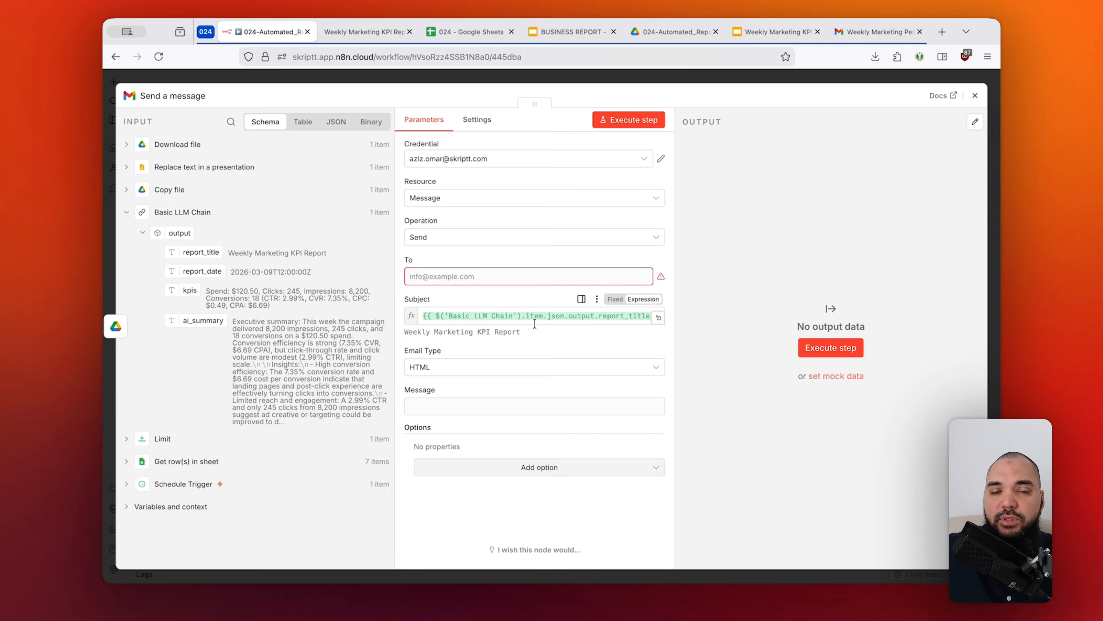
double_click(481, 332)
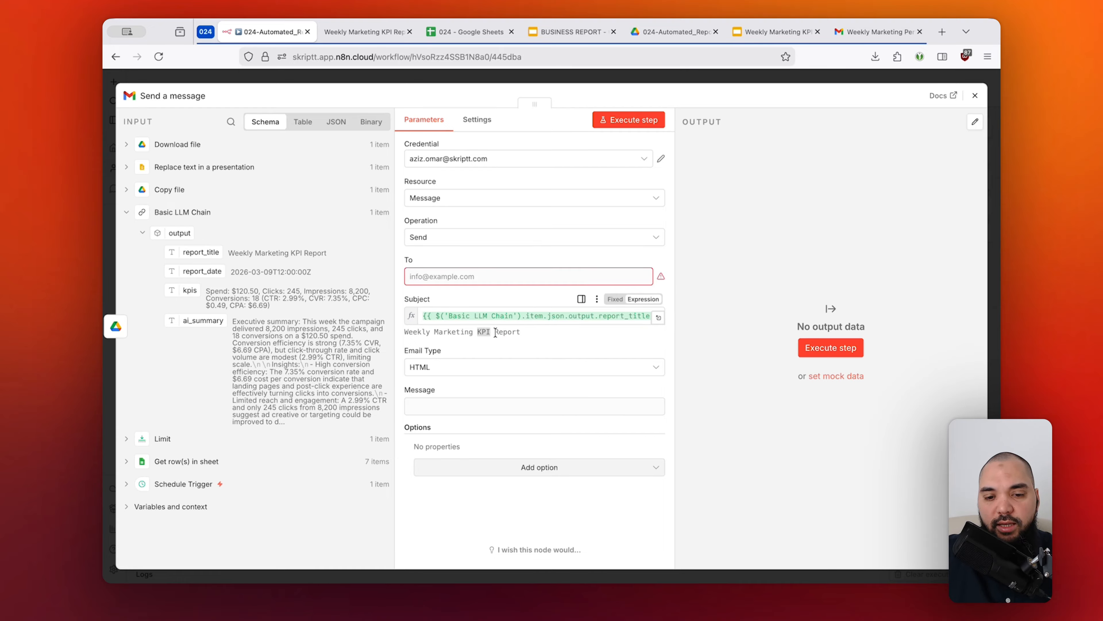
left_click(528, 333)
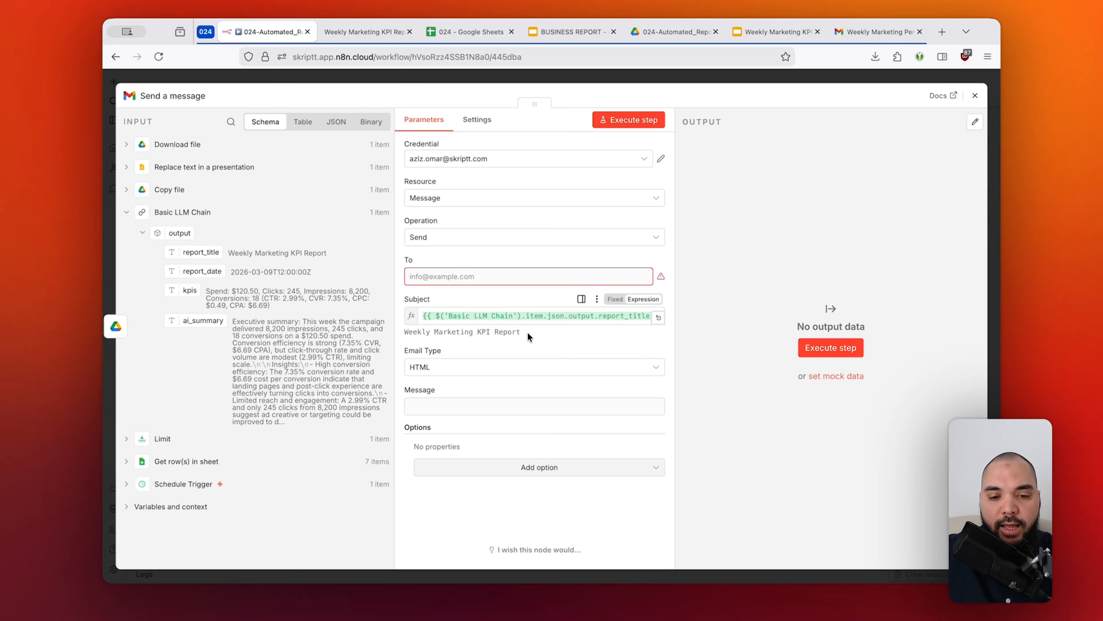
Set the email type to Text and write the message "Hi, please find this week's report attached.".
left_click(527, 368)
left_click(500, 393)
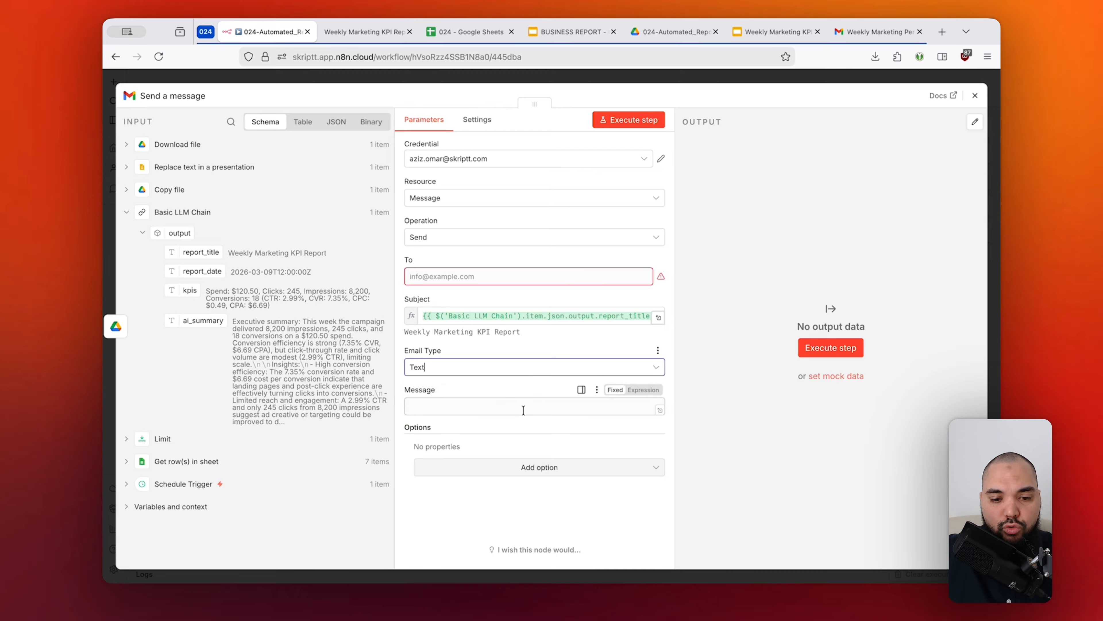
left_click(444, 409)
type("Hi,")
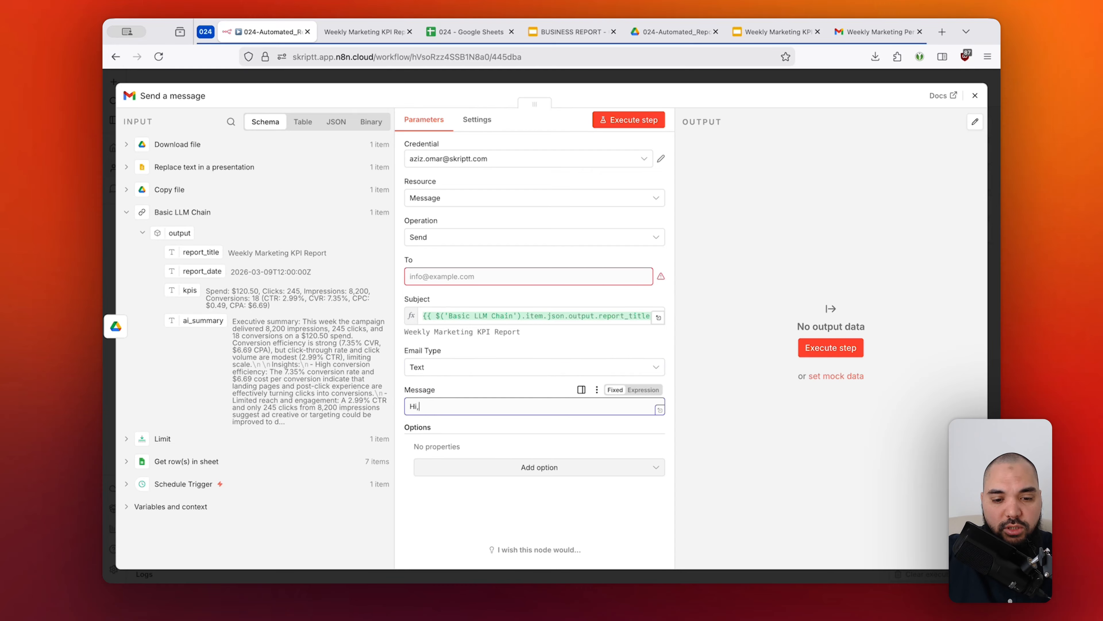
type("this is te")
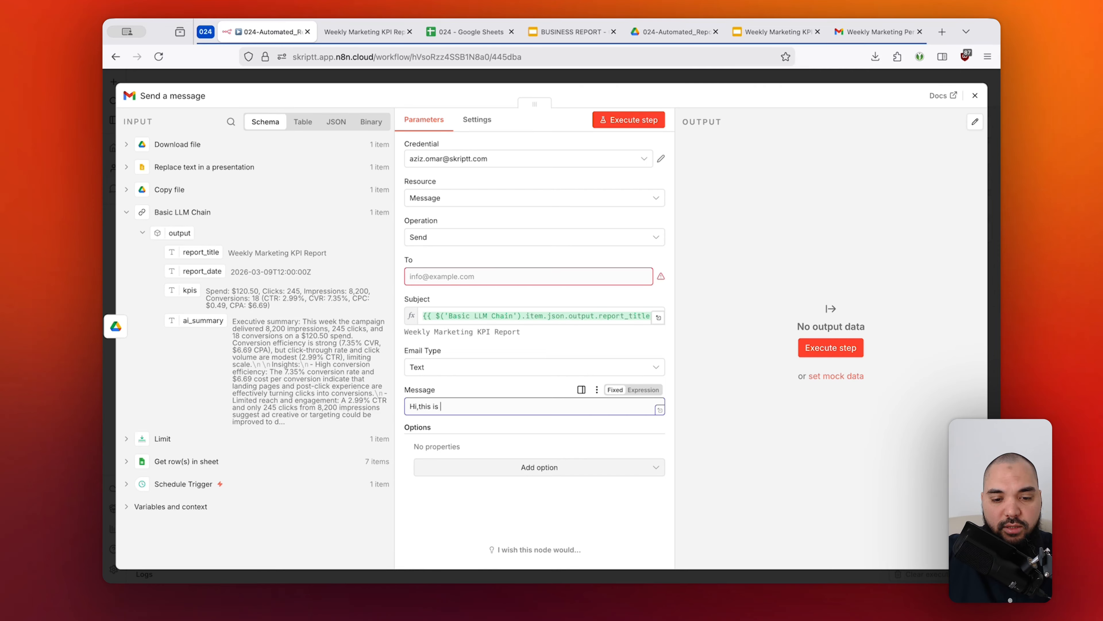
key("BackSpace")
key("BackSpace")
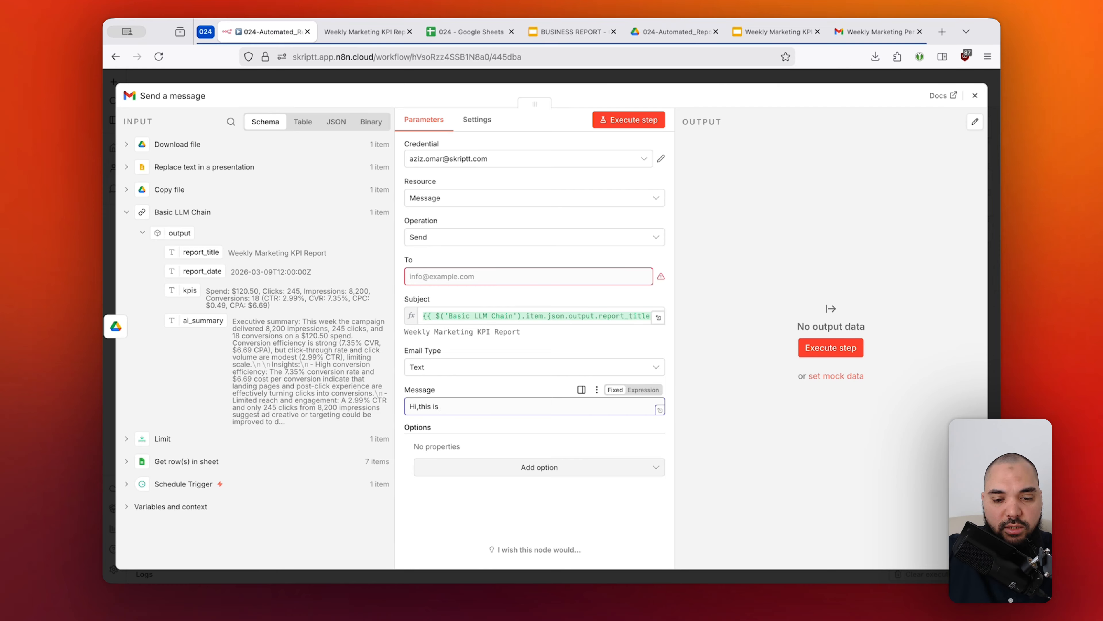
type("this week's report.")
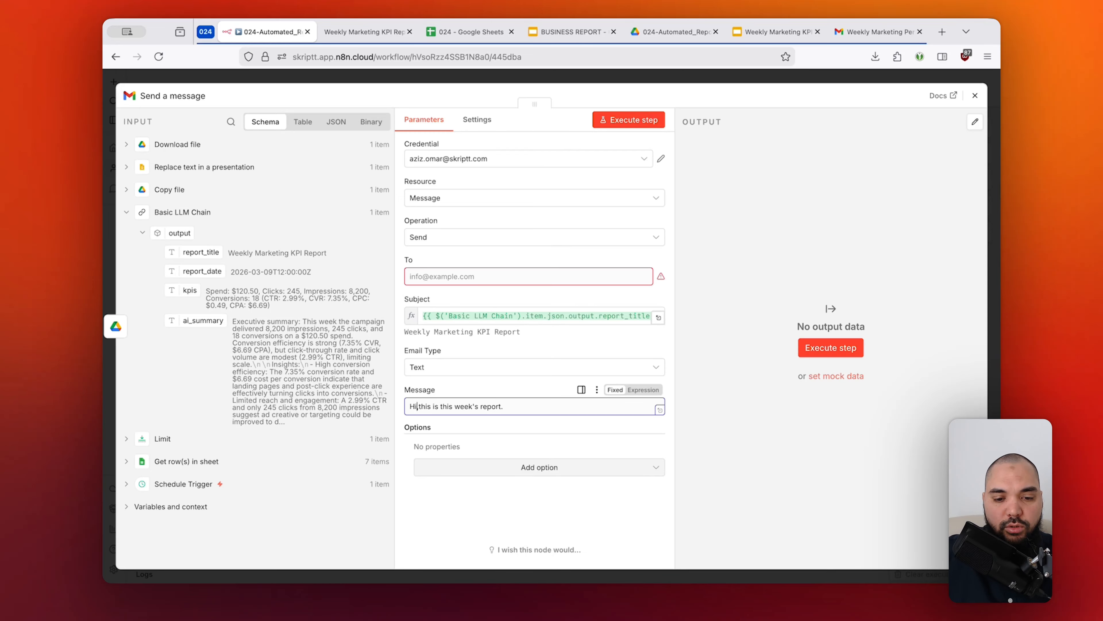
type(" please find")
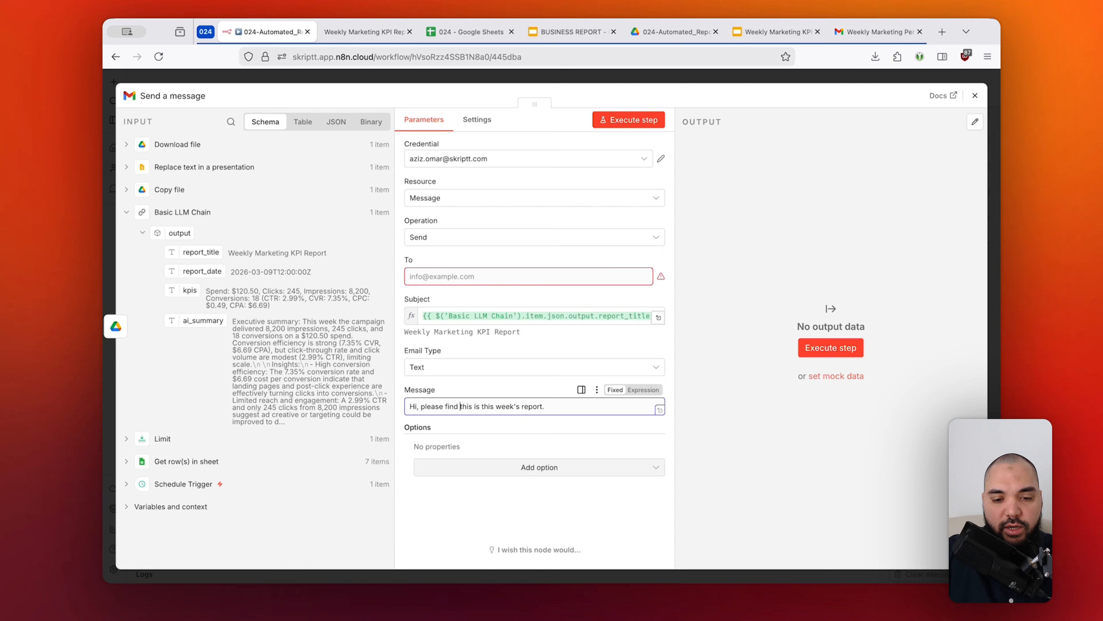
key("shift+Right")
key("shift+Right")
key("shift+Right")
key("shift+Right")
key("shift+Right")
key("shift+Right")
key("shift+Right")
key("shift+Right")
key("BackSpace")
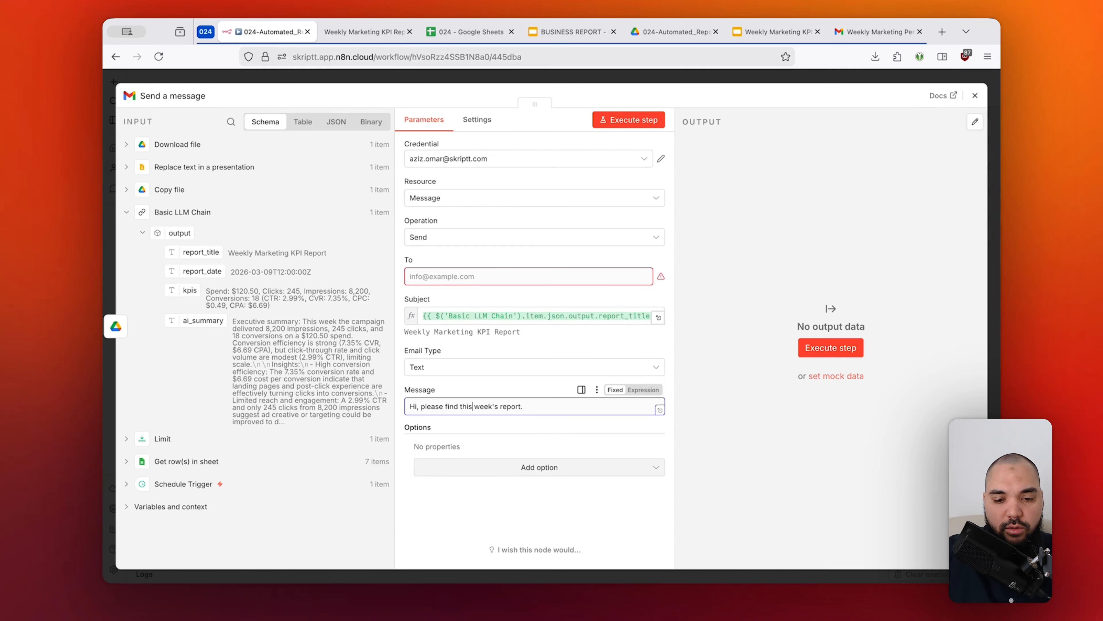
key("Left")
type("attached")
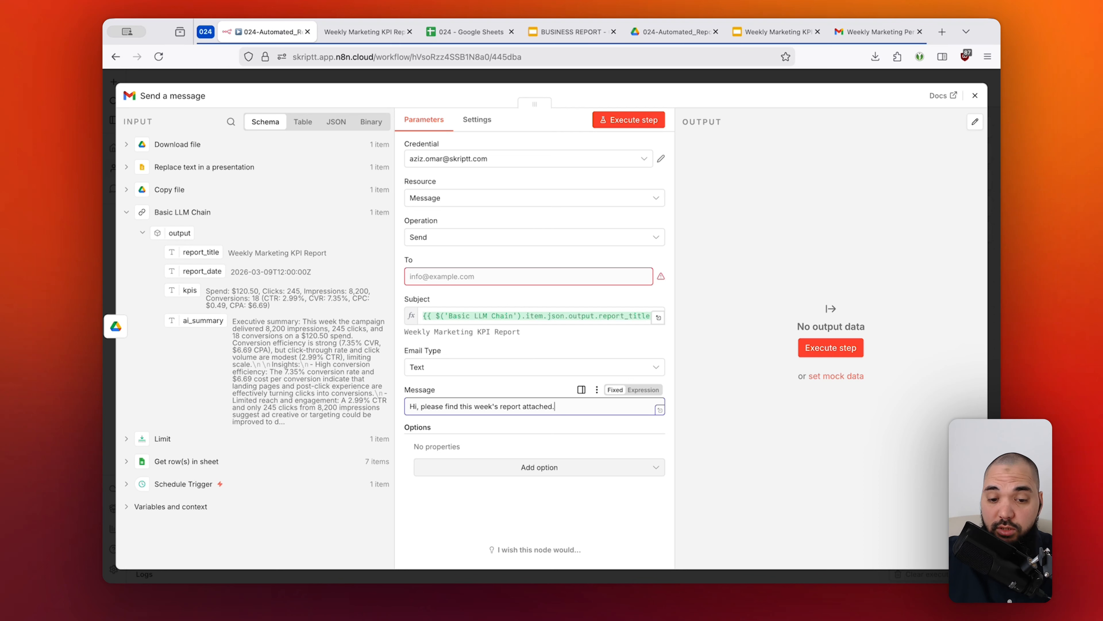
left_click(490, 387)
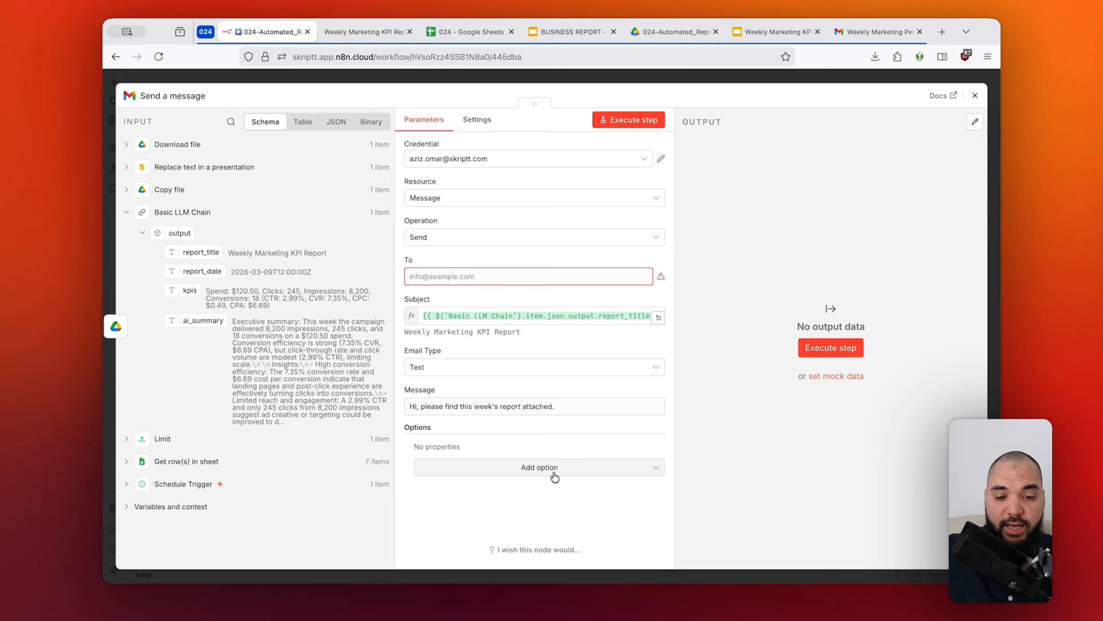
Add the Attachments option to the email with one attachment using the field name data.
left_click(127, 145)
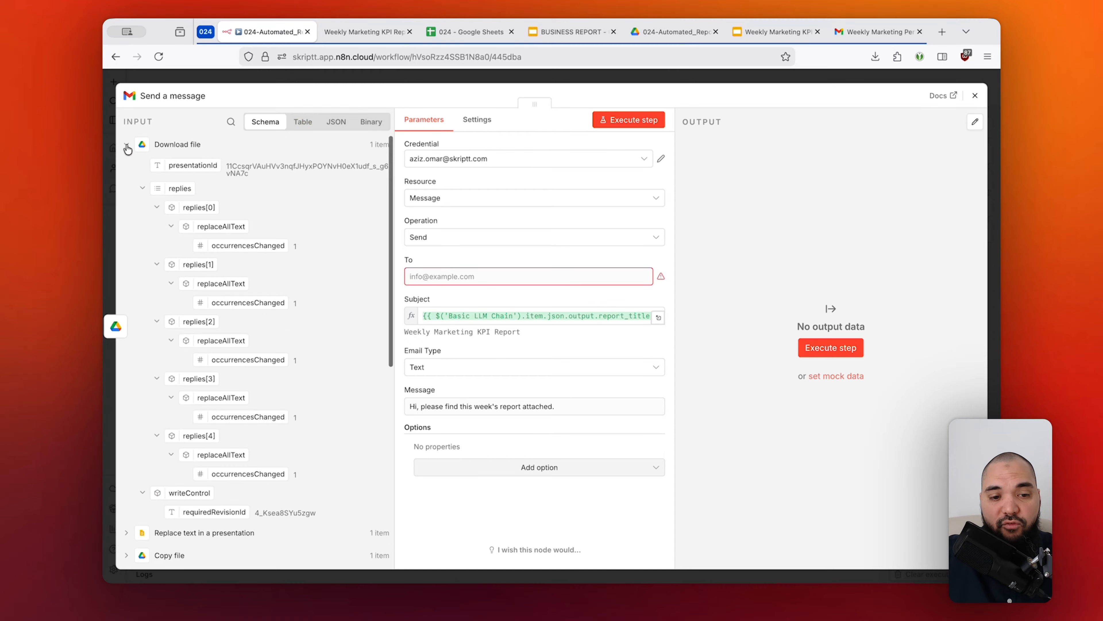
left_click(537, 472)
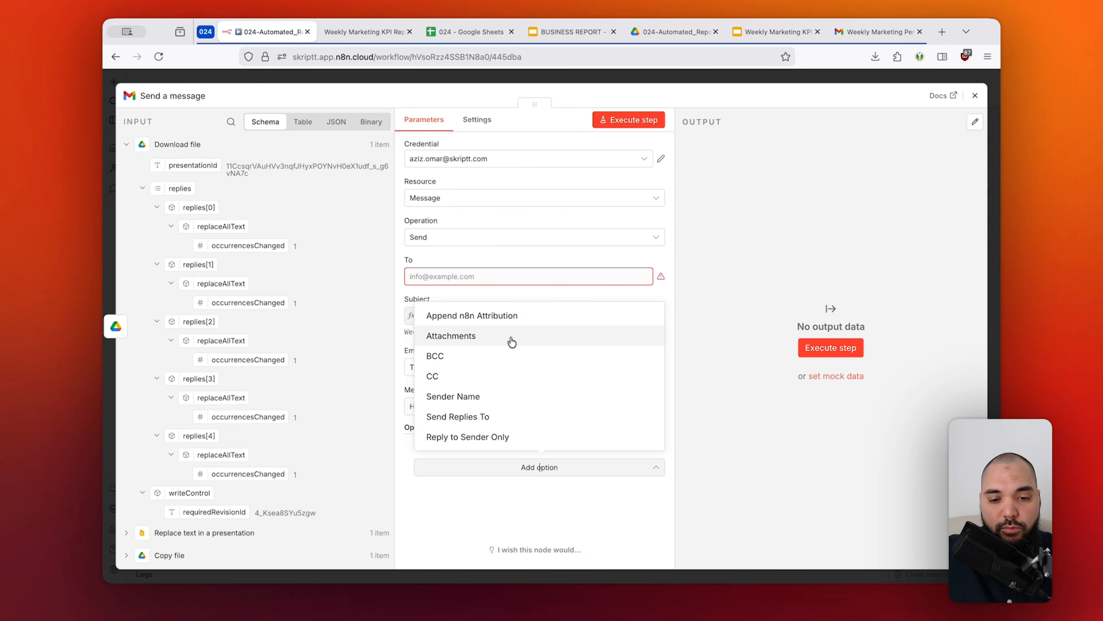
left_click(474, 341)
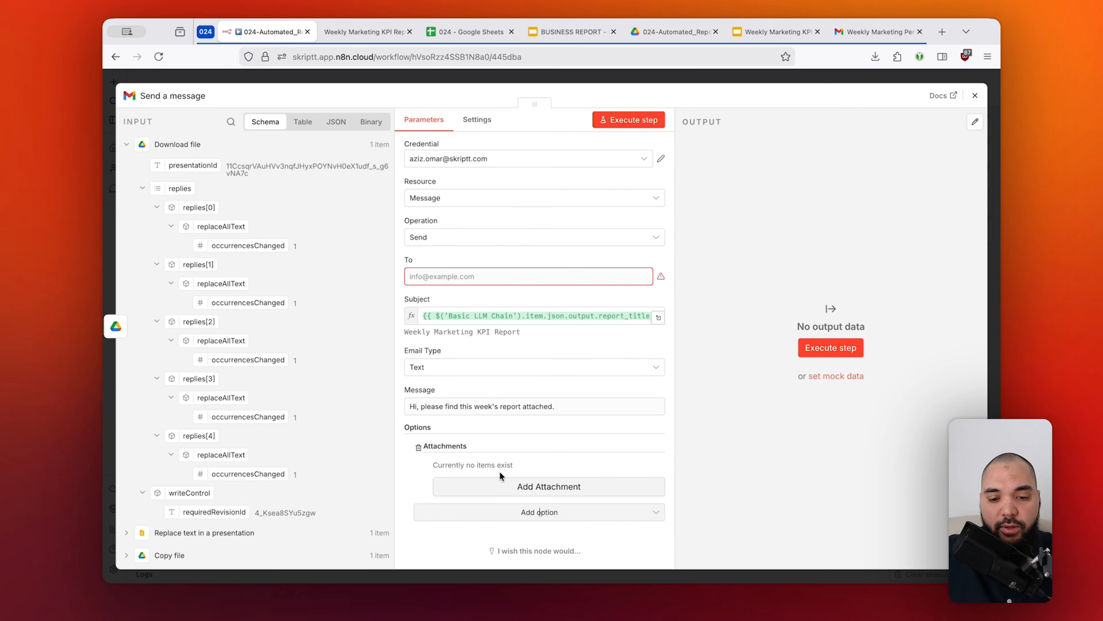
left_click(533, 485)
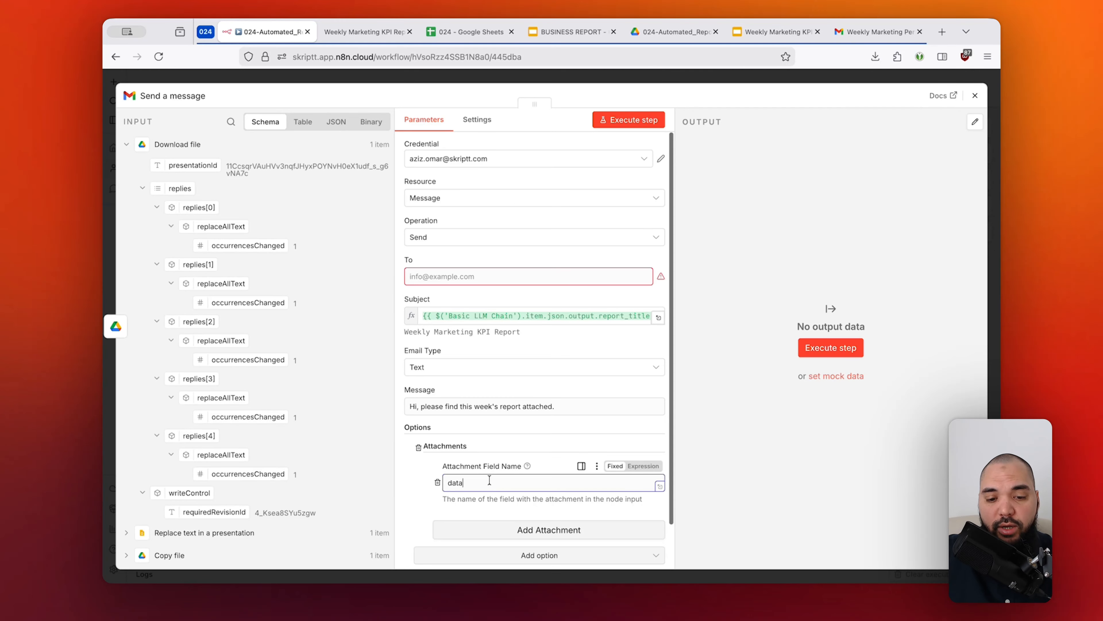
left_click_drag(490, 480, 443, 482)
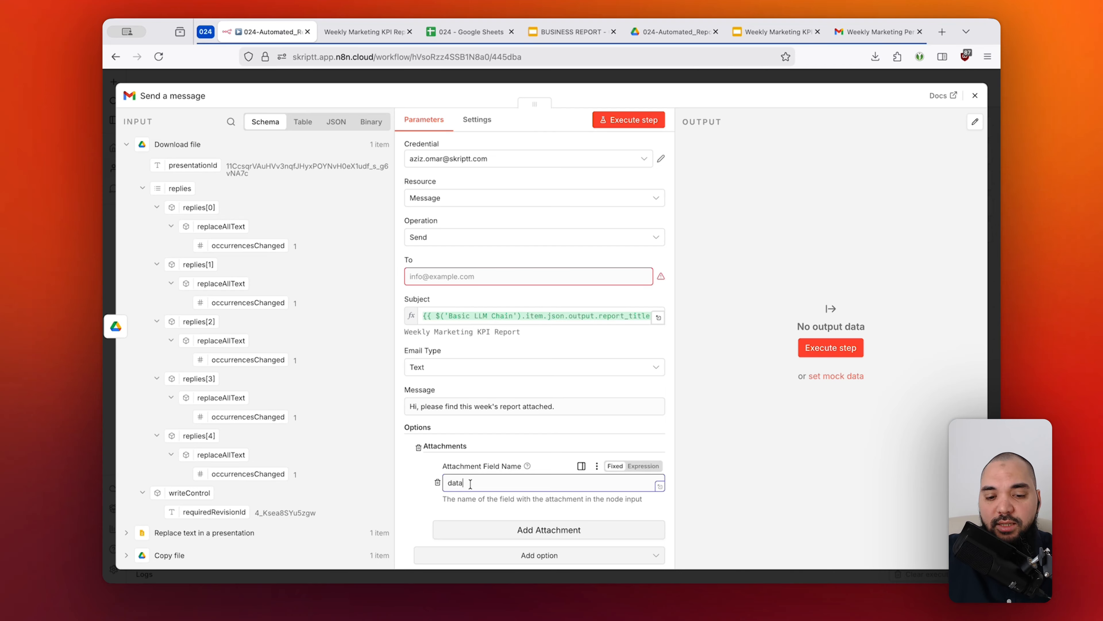
left_click_drag(471, 484, 444, 483)
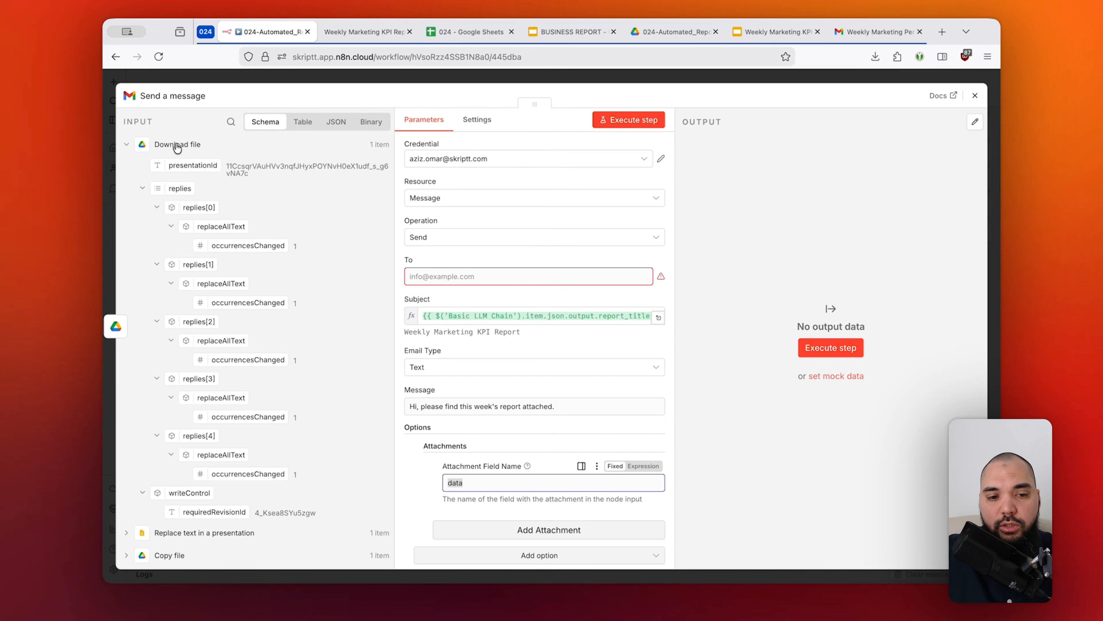
Open the preceding Download file node and examine the binary output's field name and file name.
left_click(143, 187)
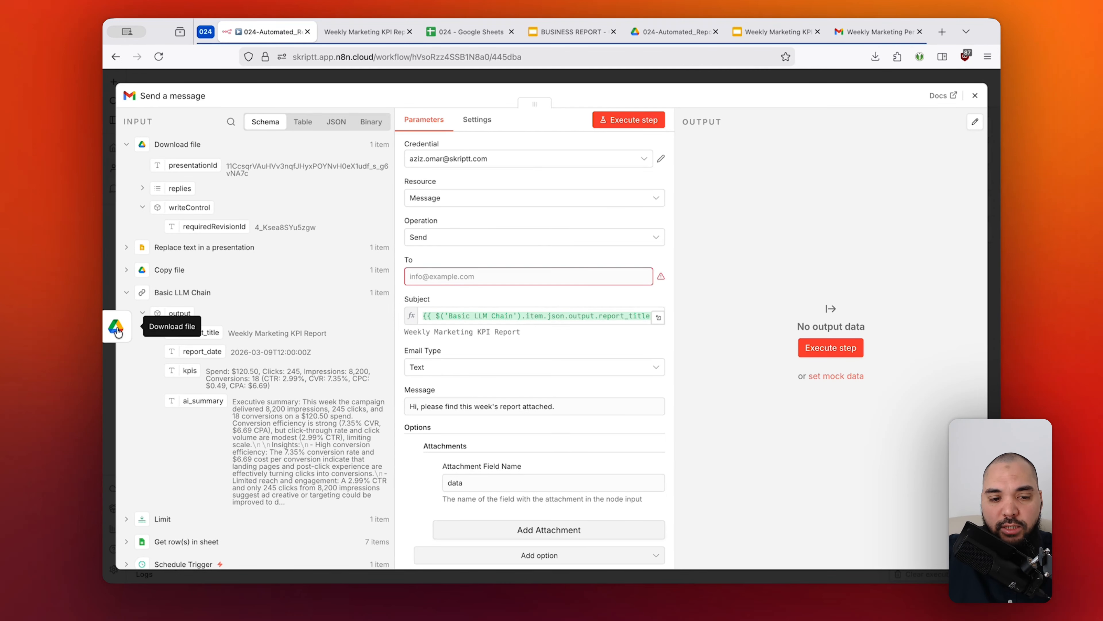
left_click(116, 328)
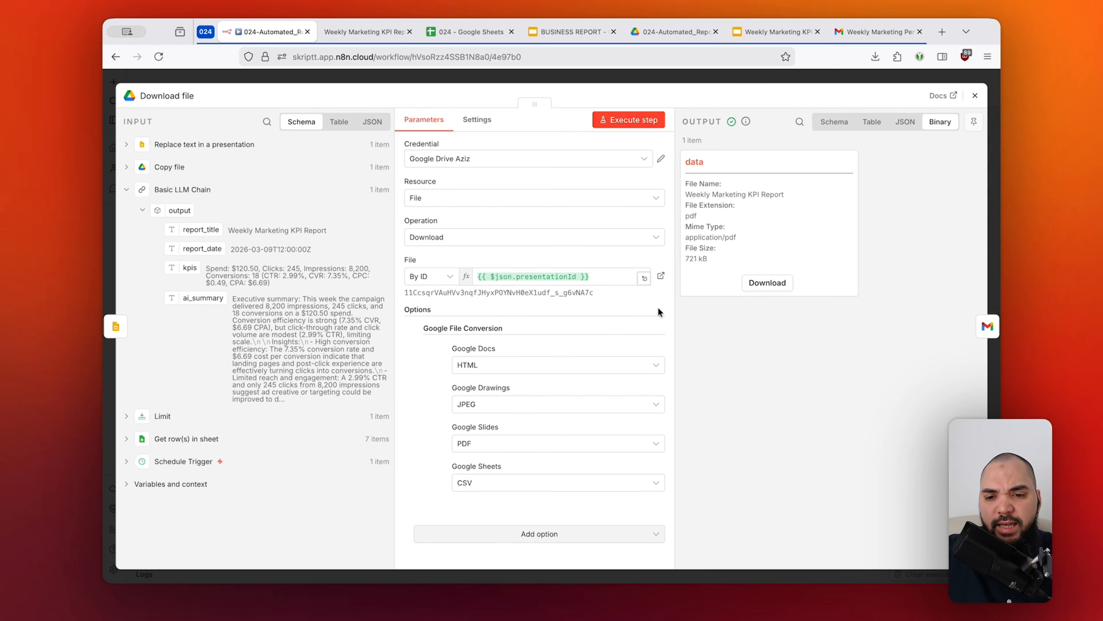
left_click_drag(686, 165, 701, 162)
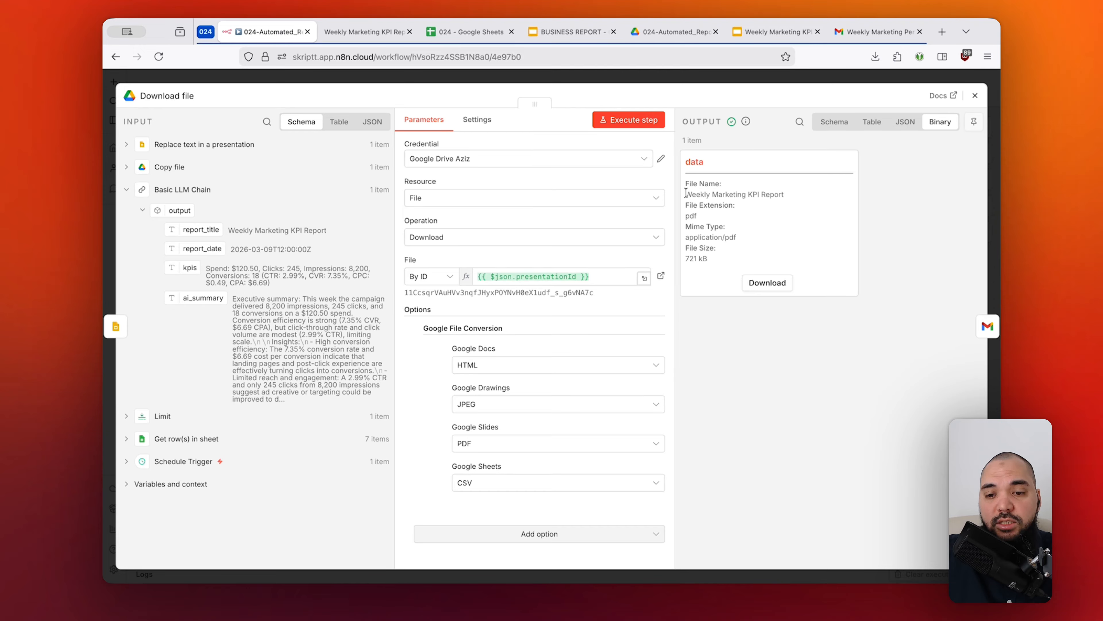
left_click_drag(686, 186, 789, 196)
left_click(722, 195)
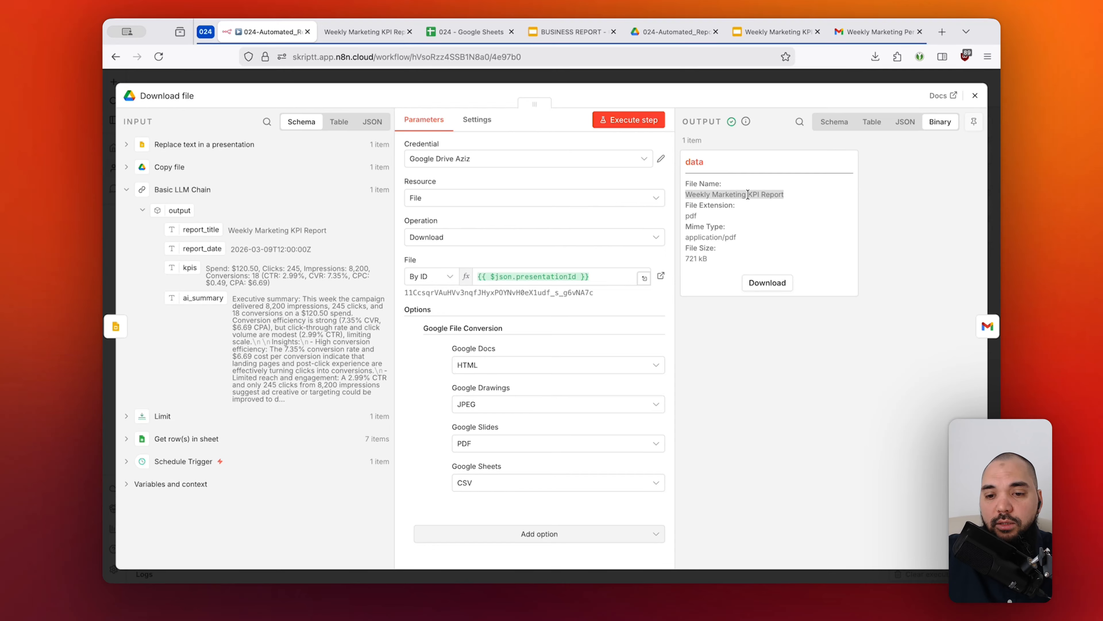
left_click(761, 196)
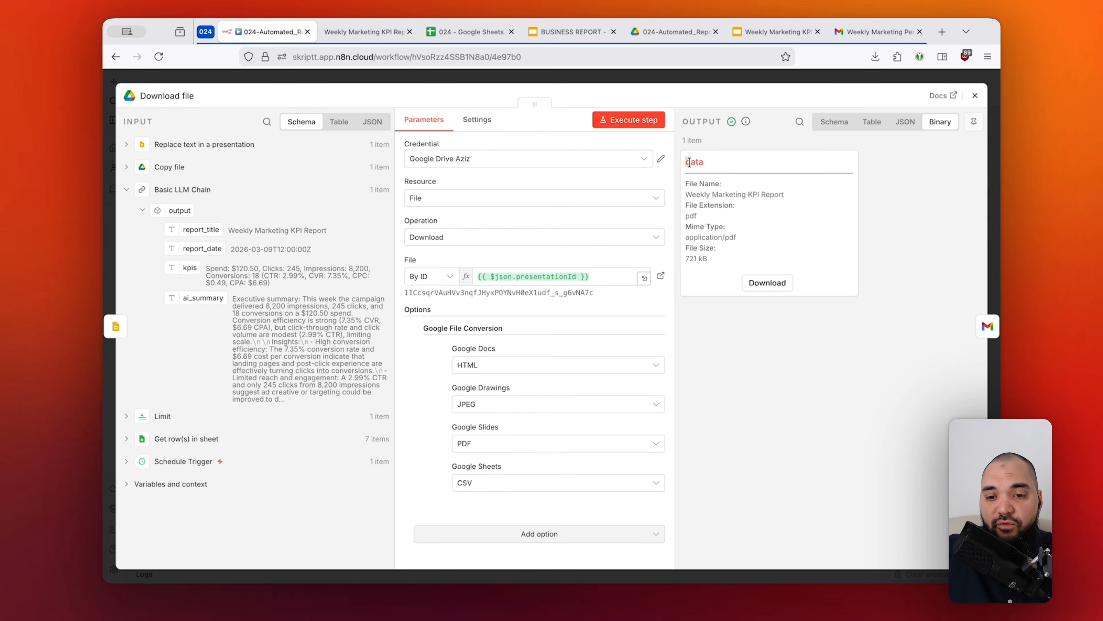
Return to the Gmail Send a message node, check the data attachment field and recipient, and execute the step to send the report.
left_click(994, 329)
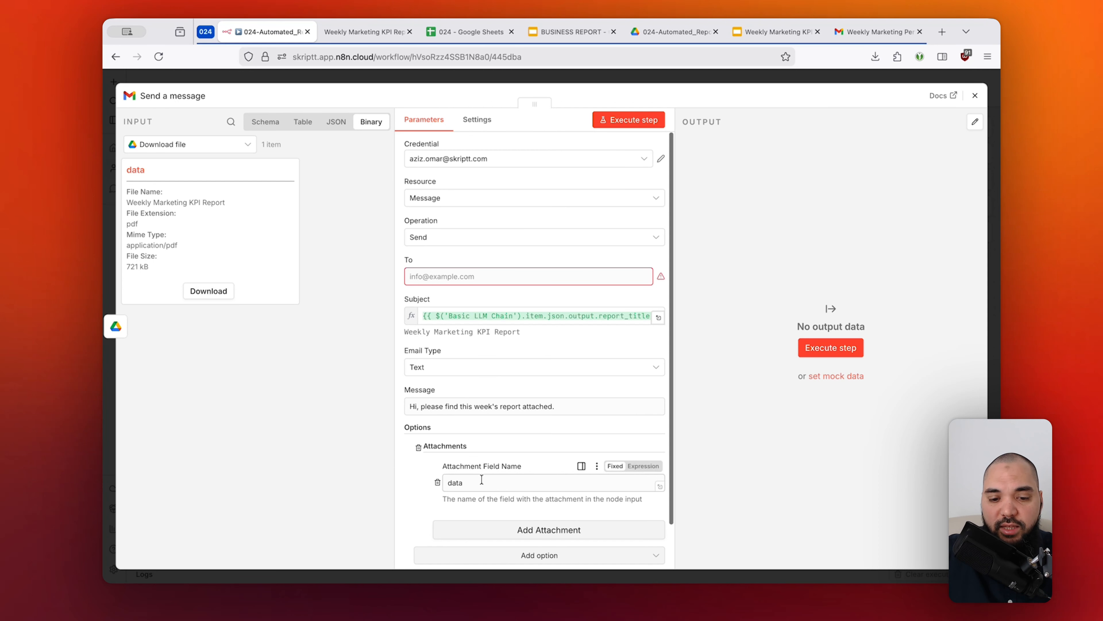
double_click(473, 480)
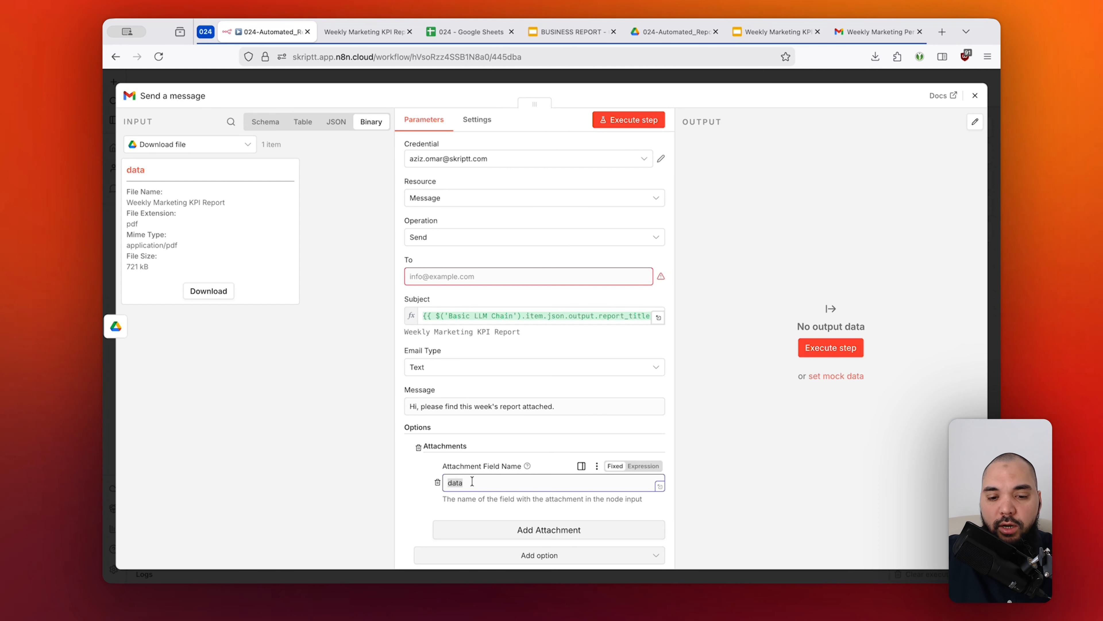
left_click(472, 481)
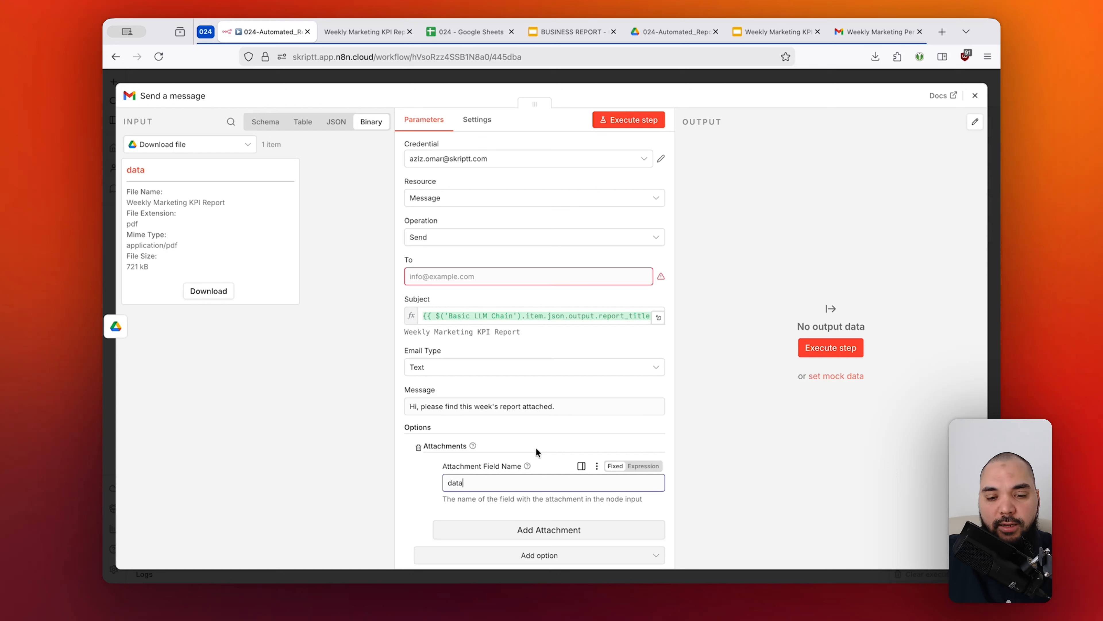
left_click(542, 278)
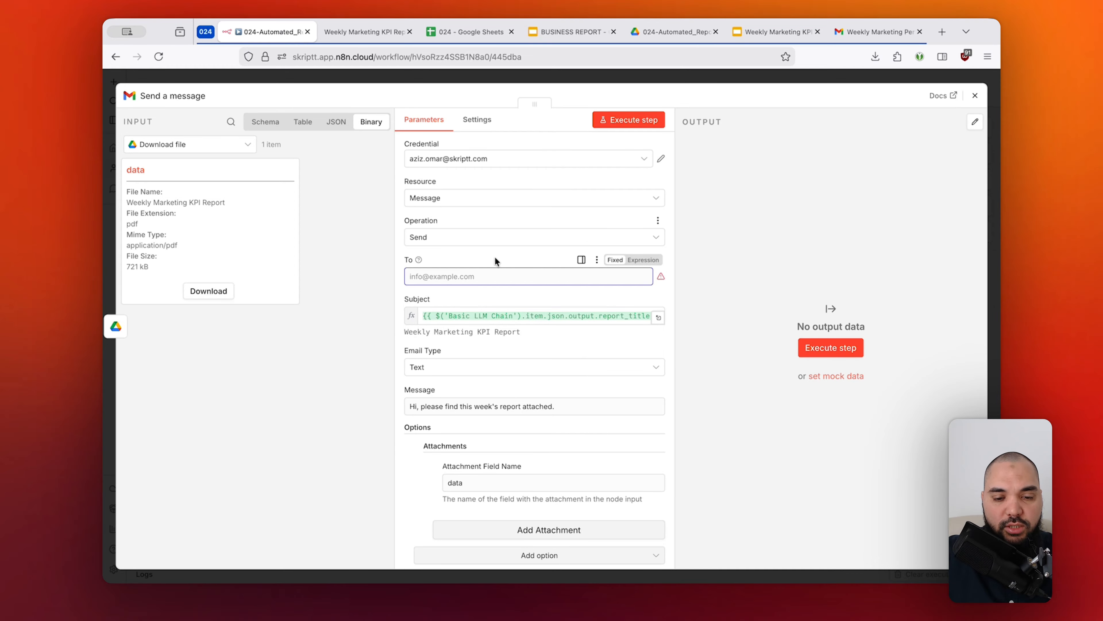
left_click(629, 120)
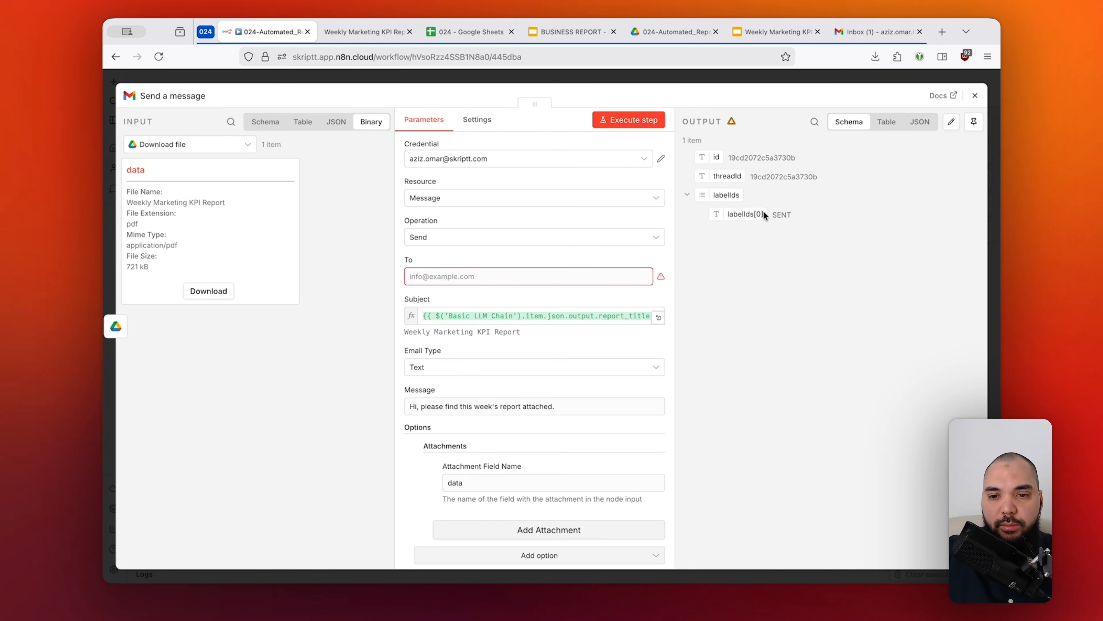
Switch to the Gmail inbox, open the new Weekly Marketing KPI Report email, and read its message.
left_click(861, 35)
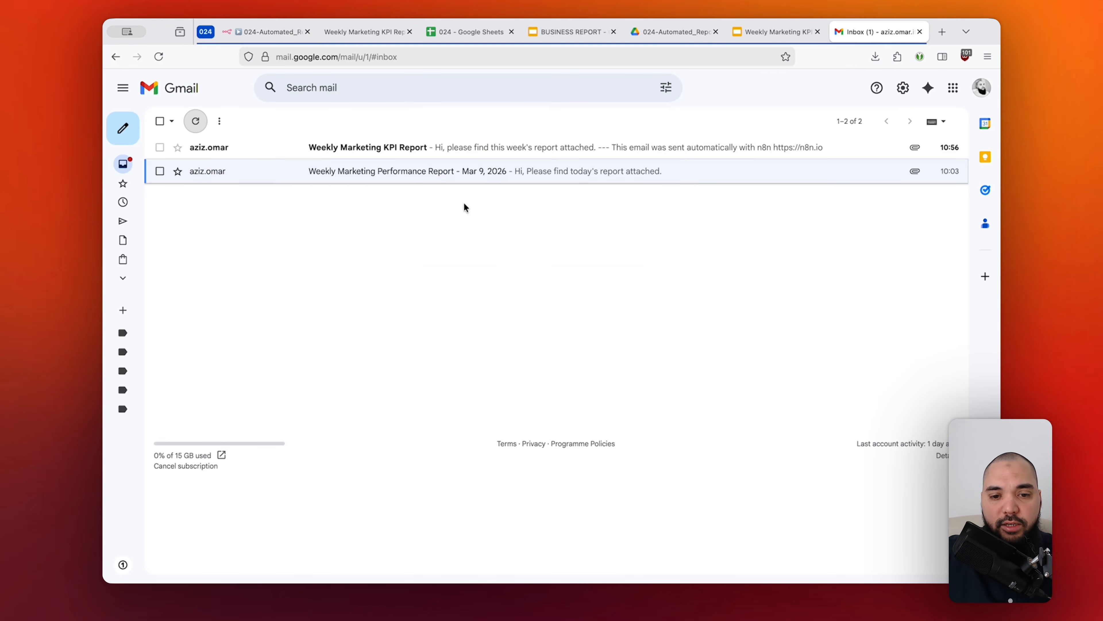
left_click(507, 150)
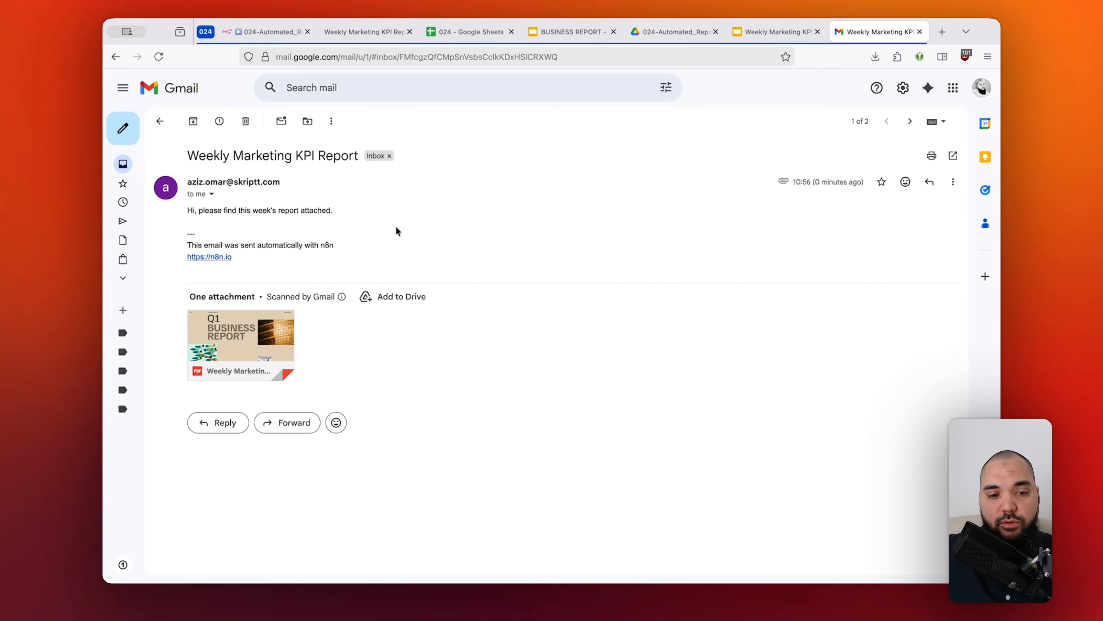
left_click_drag(195, 210, 341, 203)
left_click(351, 224)
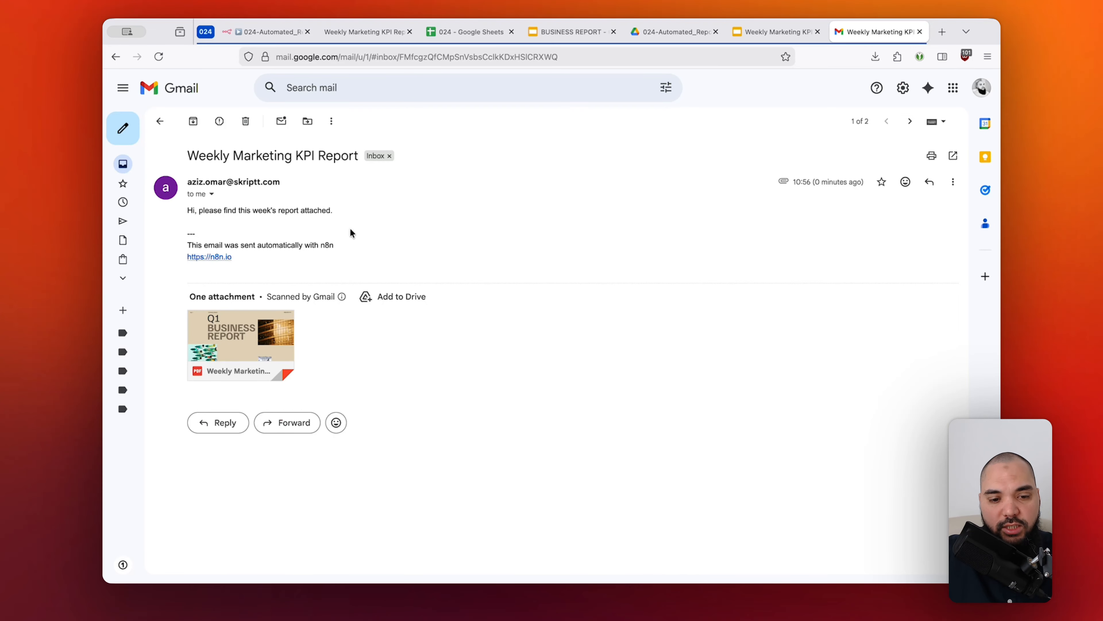
Preview the email's PDF attachment, examine the filled-in report pages, and close the preview.
left_click(263, 336)
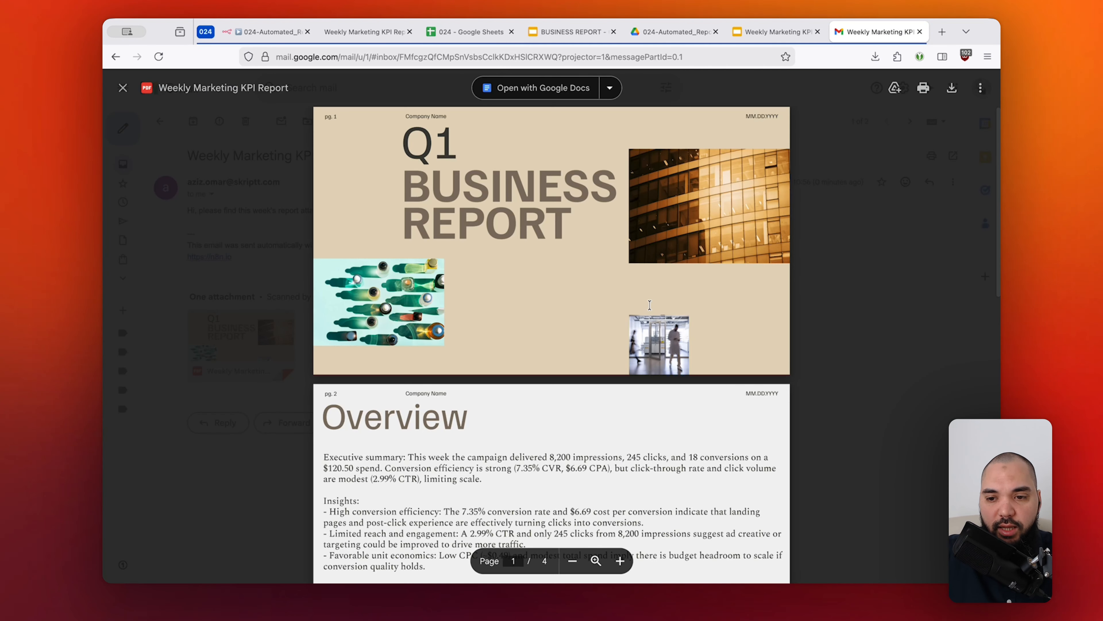
scroll(650, 305, "down", 10)
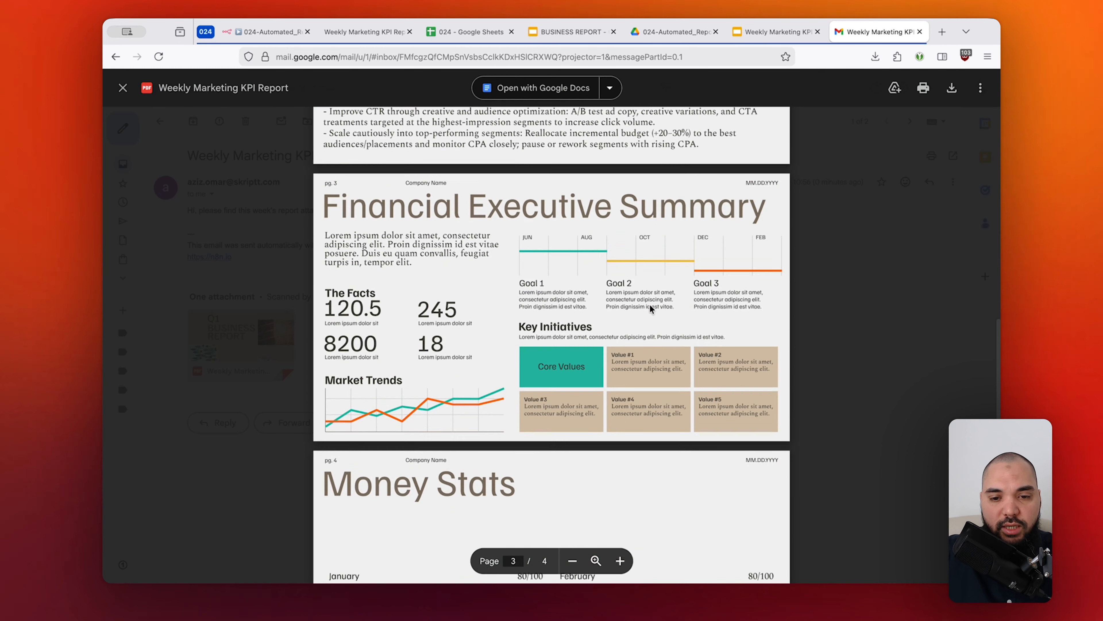
scroll(650, 308, "up", 10)
key("Escape")
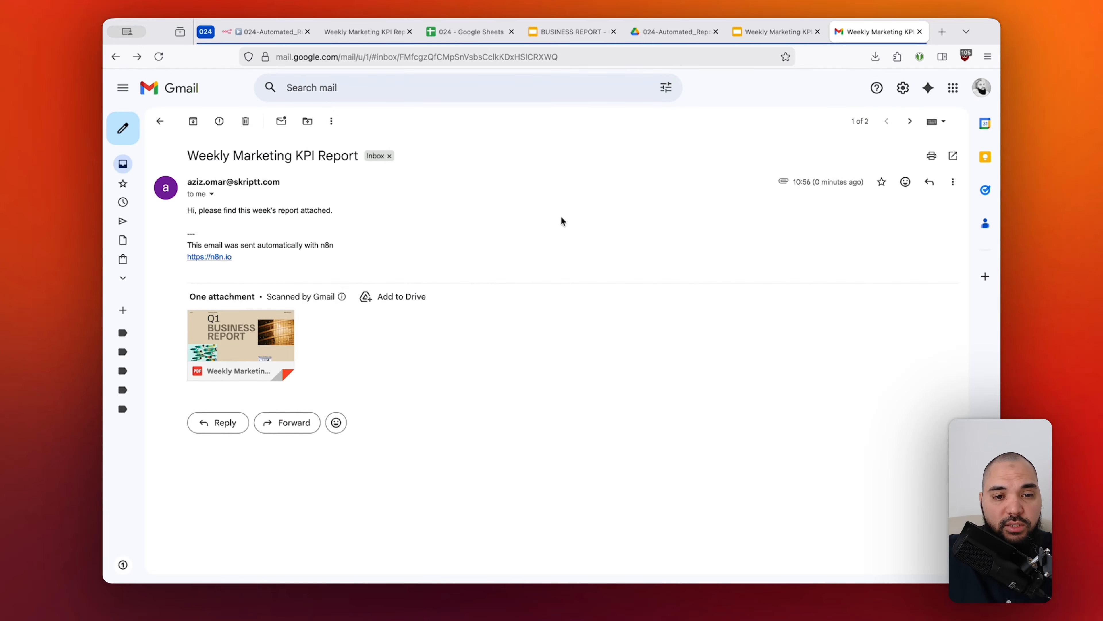
Return to the n8n workflow canvas and review the whole node chain from Schedule Trigger to Send a message.
key("ctrl+Tab")
left_click(566, 74)
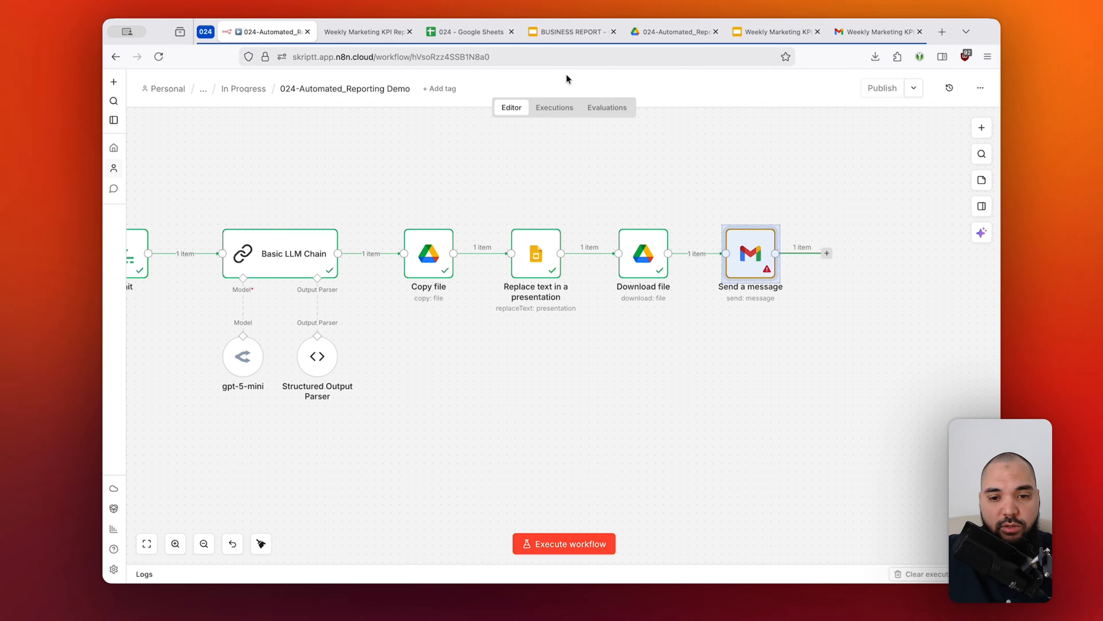
scroll(575, 176, "down", 3)
scroll(573, 178, "left", 2)
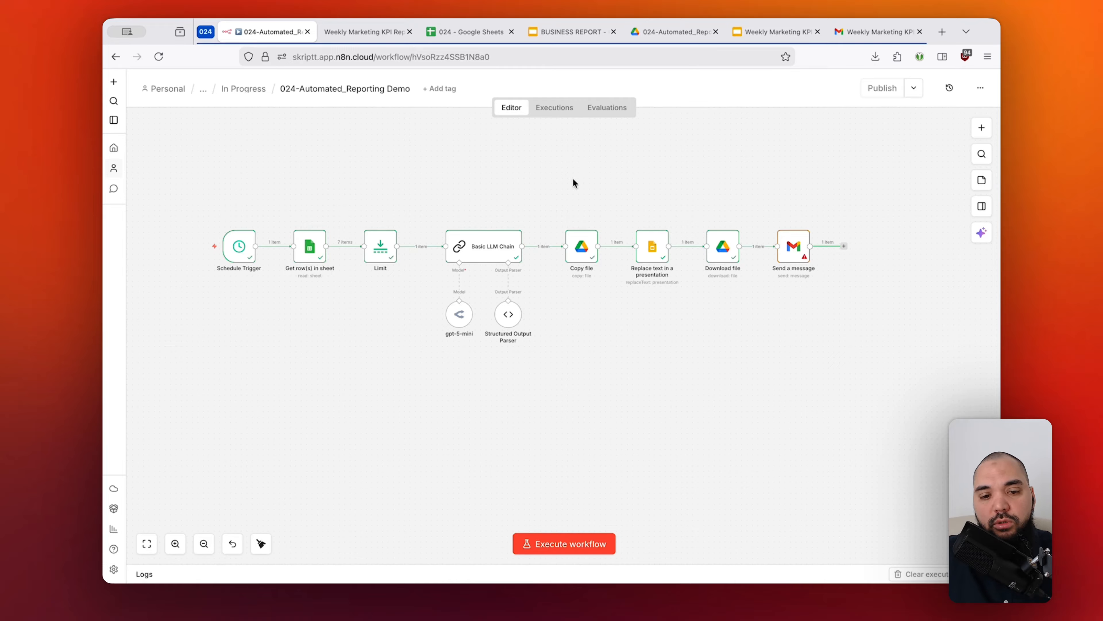
left_click_drag(363, 175, 270, 298)
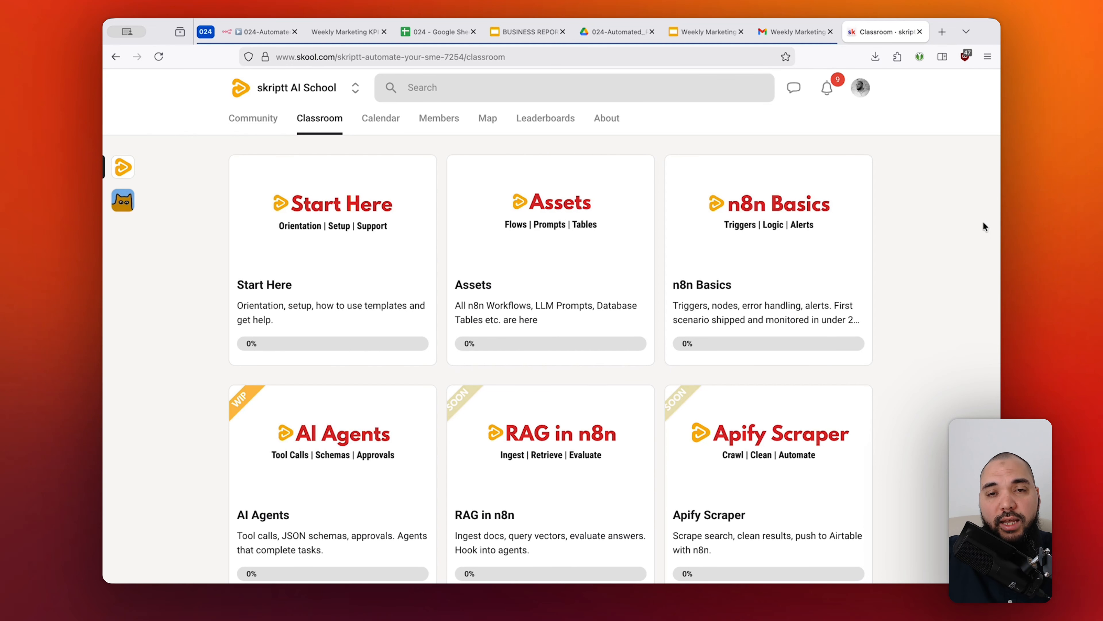
Look through the course modules on the skriptt AI School Classroom page.
scroll(984, 223, "down", 6)
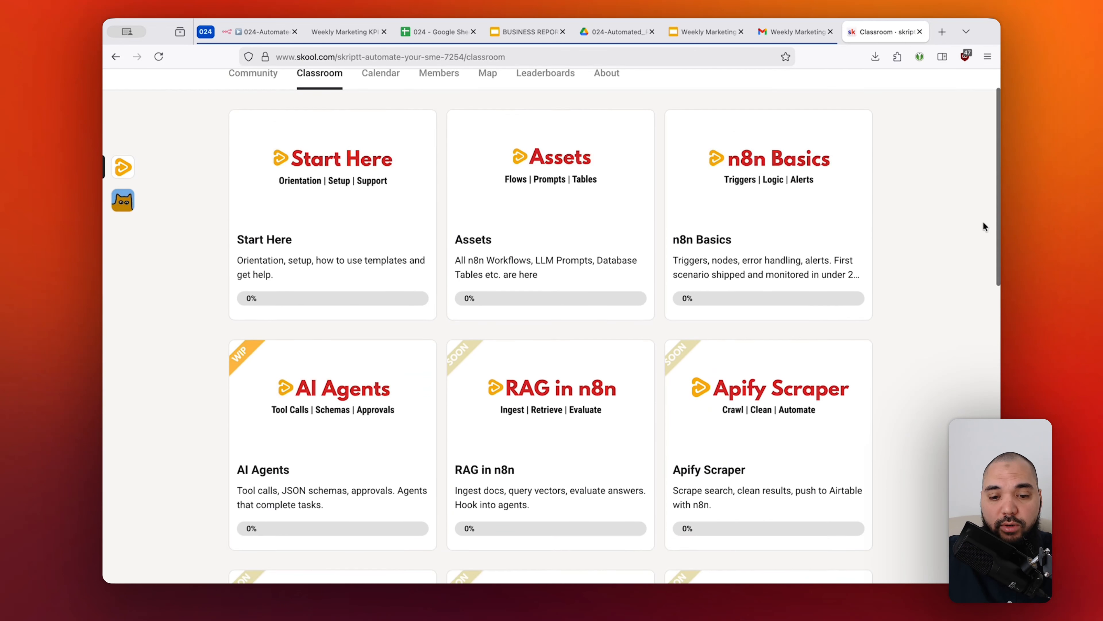
scroll(924, 246, "down", 5)
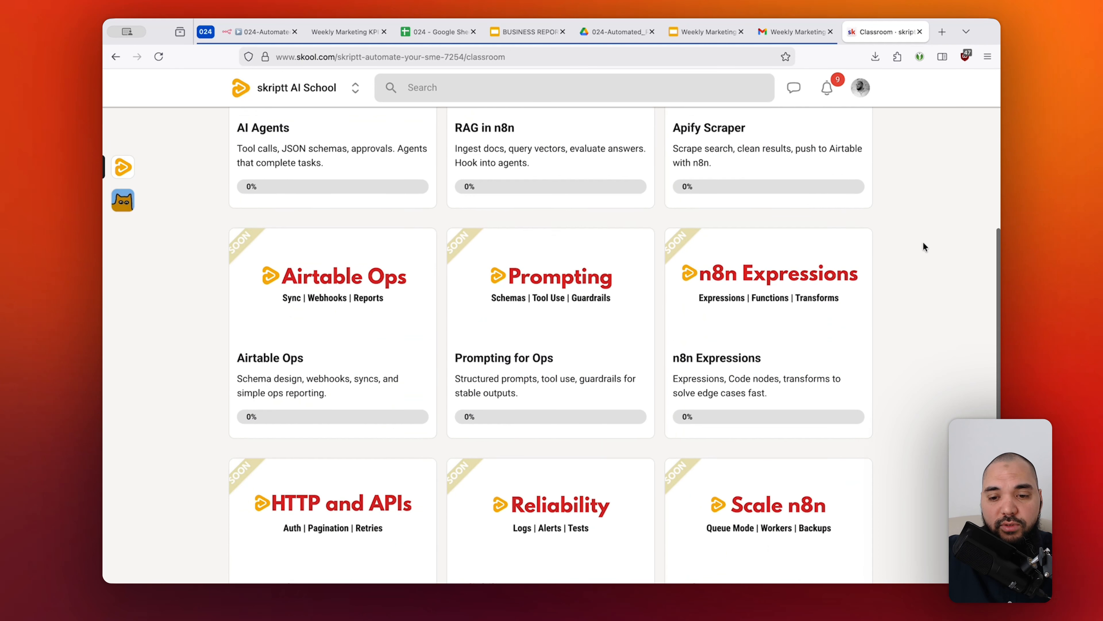
scroll(924, 247, "up", 11)
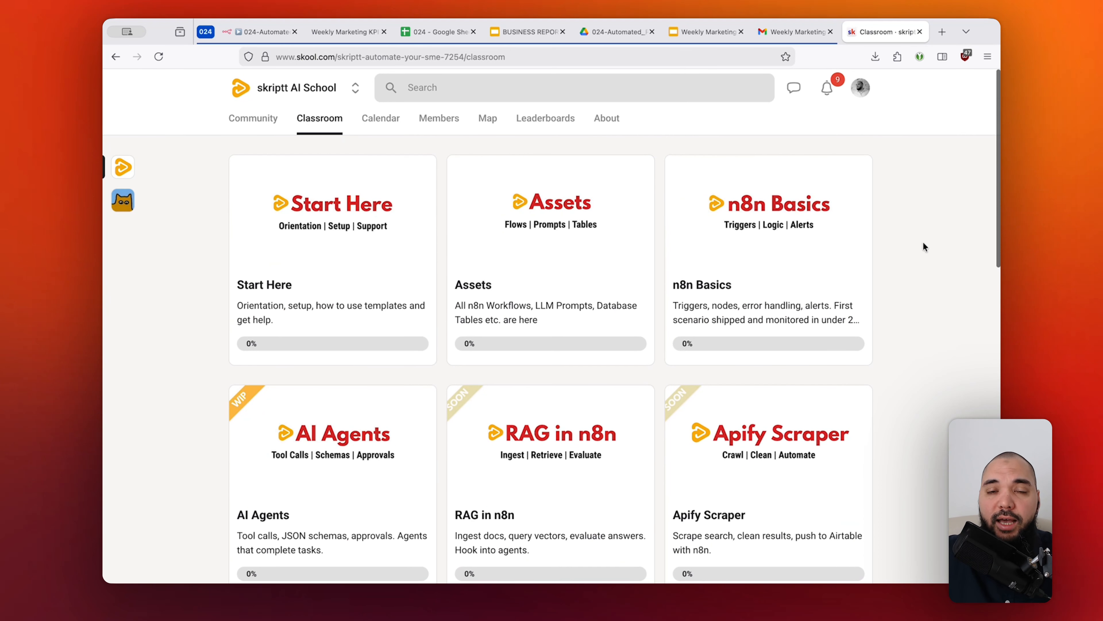